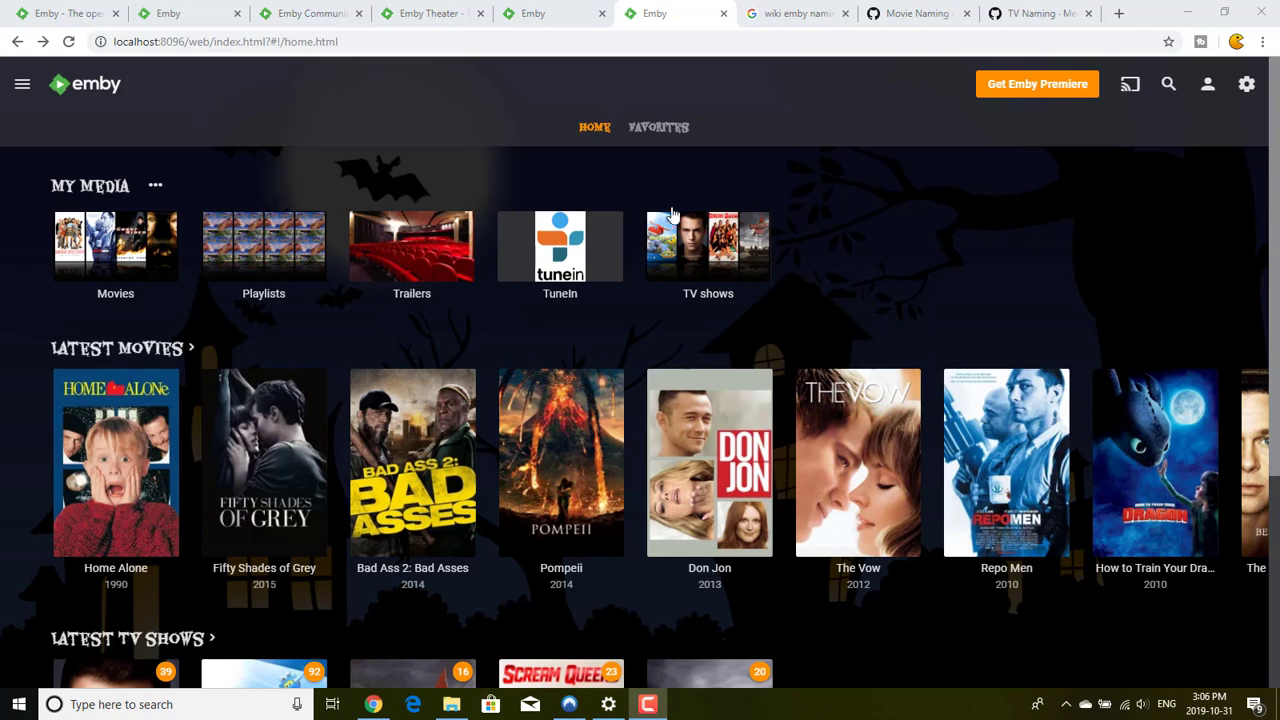
- Connect to the KDL-50EX645 playback device and disconnect it again
left_click(1132, 86)
left_click(1092, 198)
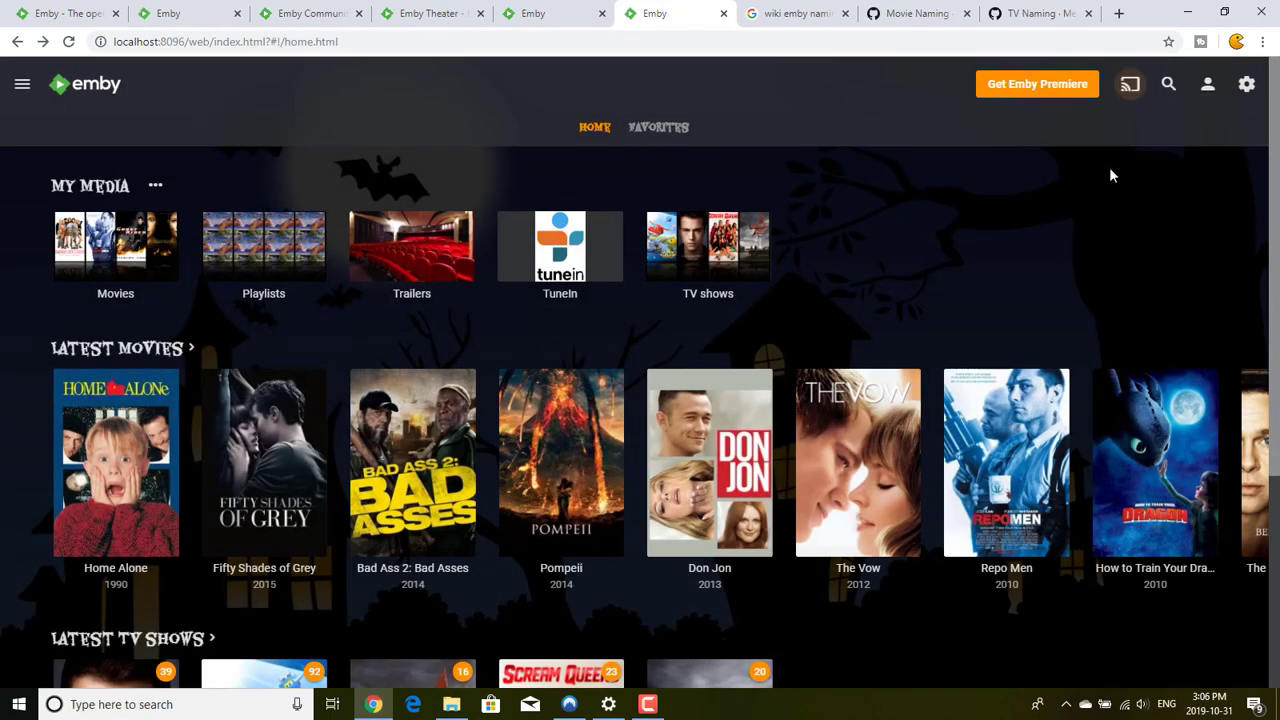
left_click(1131, 90)
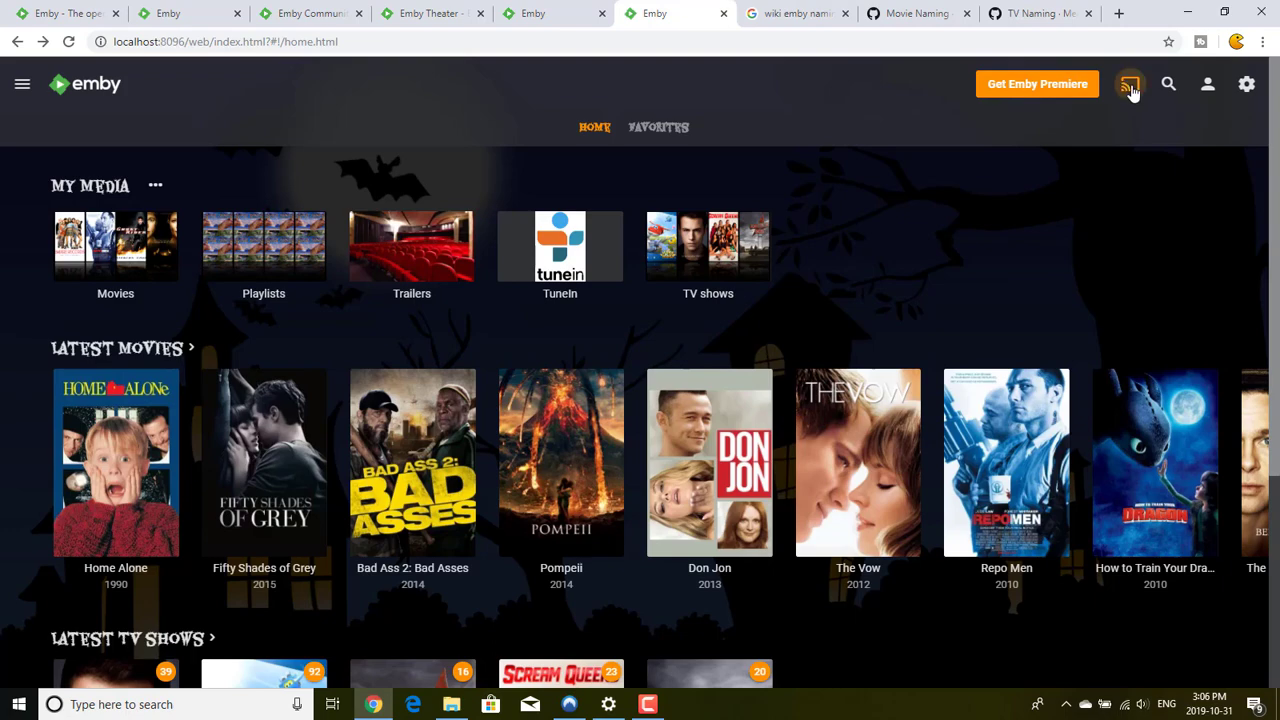
left_click(1108, 146)
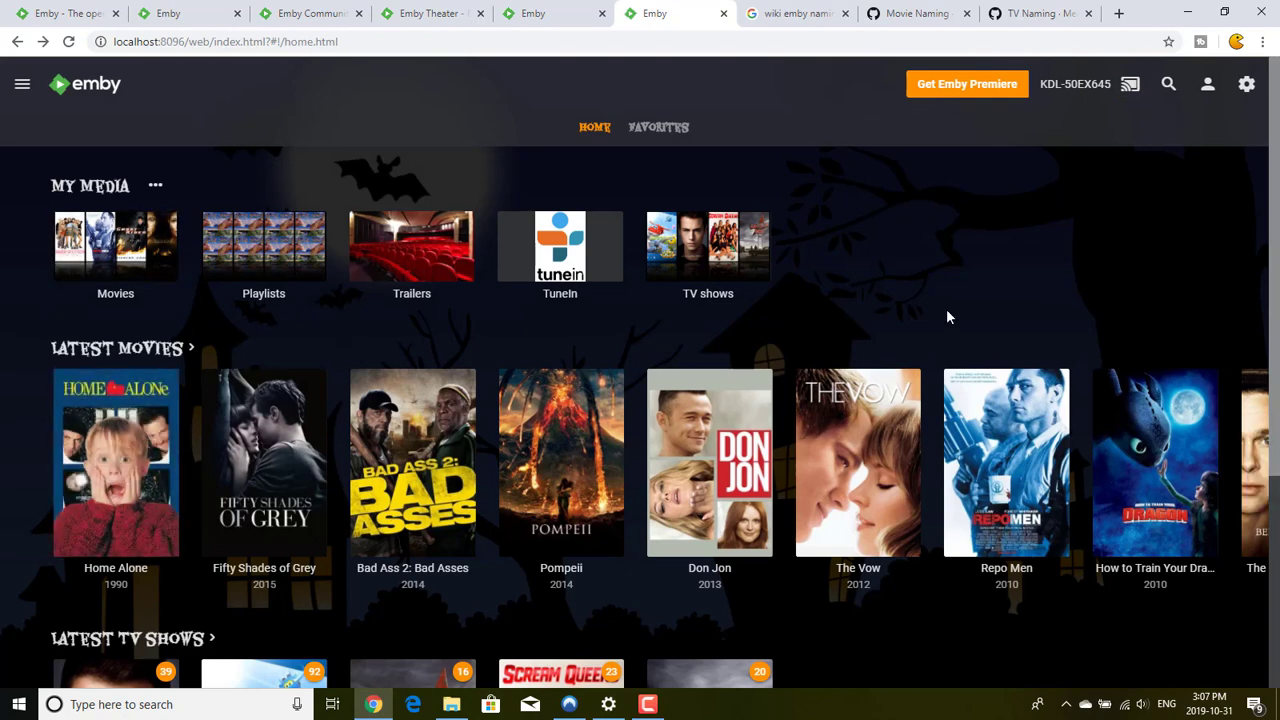
left_click(1130, 84)
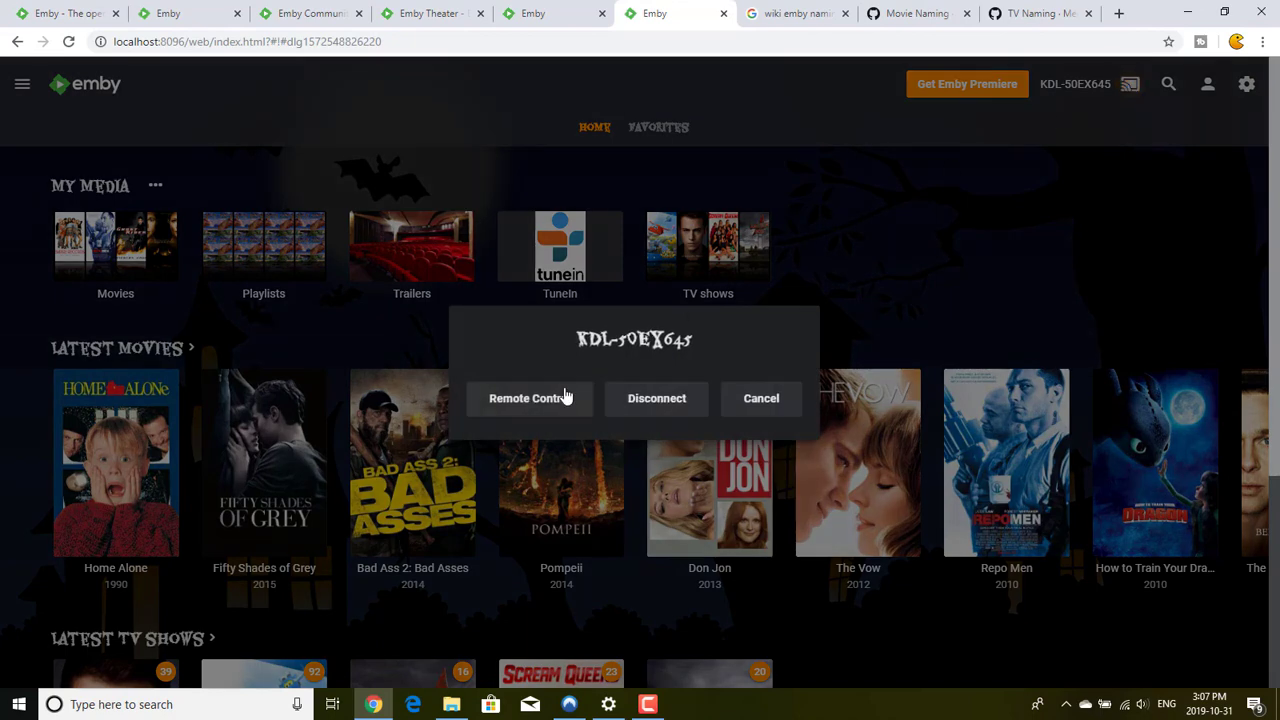
left_click(657, 399)
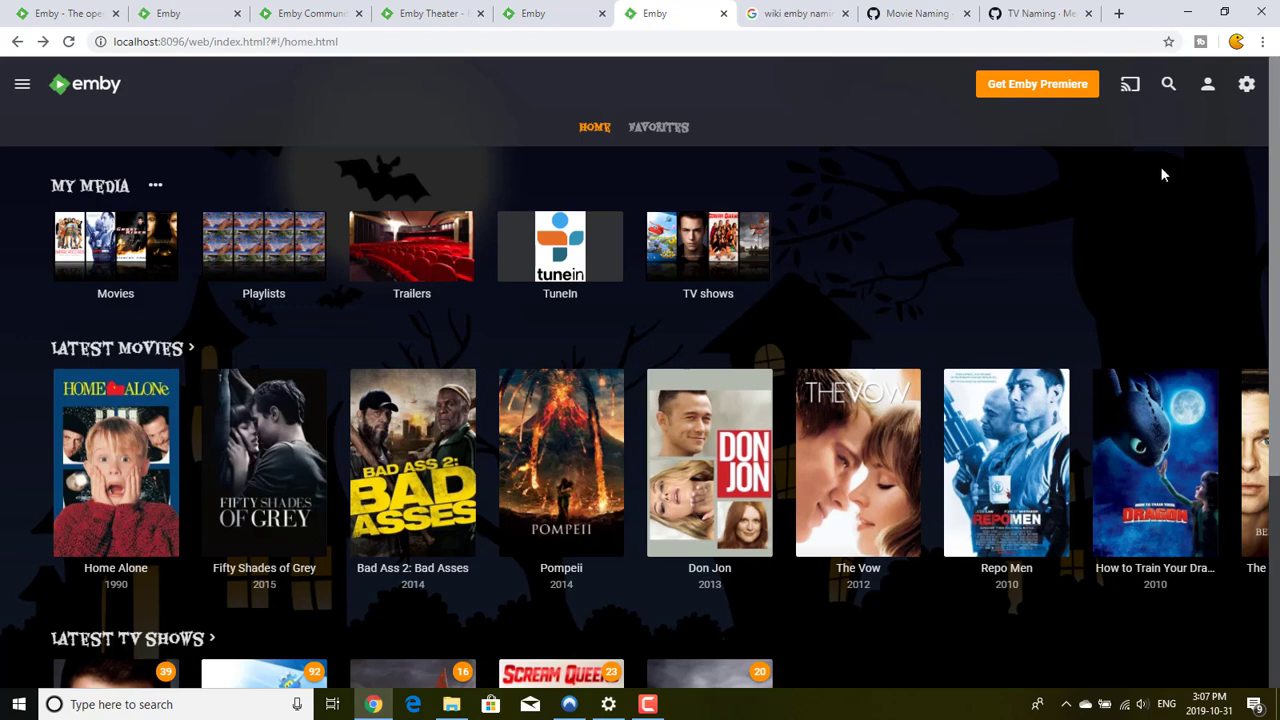
- In the user's home screen settings, move TV shows up to second place in the library order, directly below Movies
left_click(1208, 86)
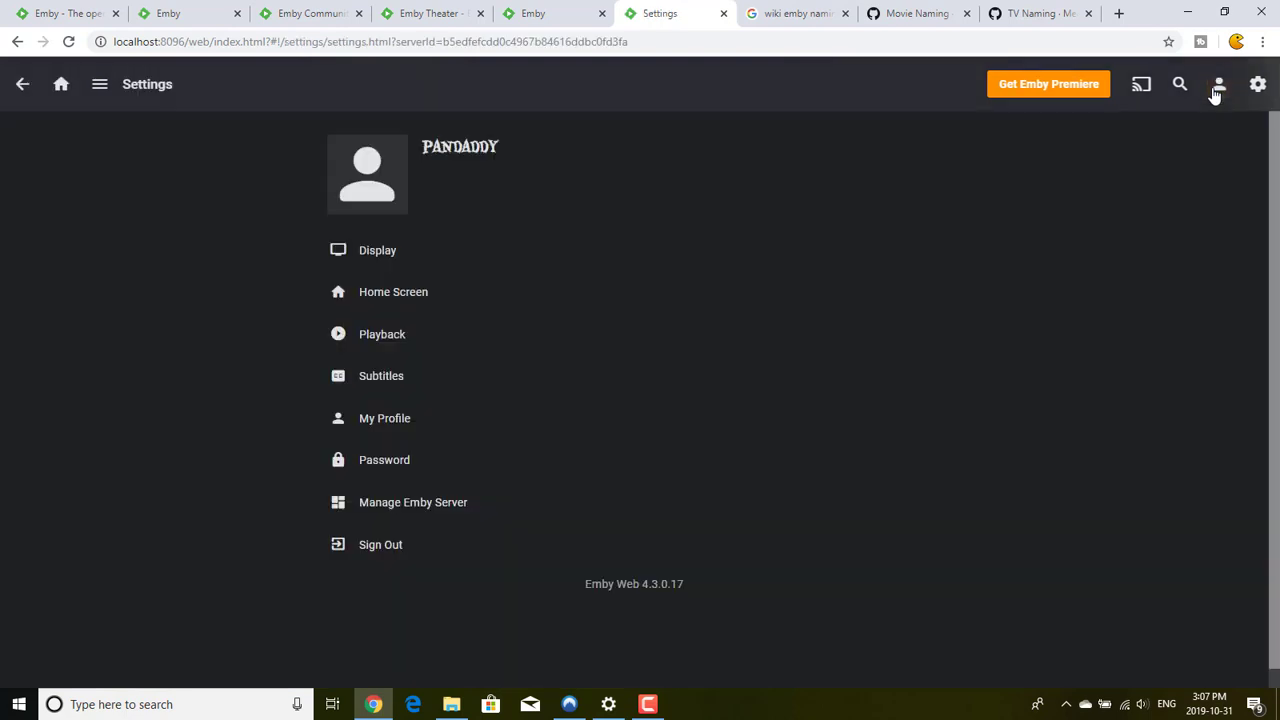
left_click(366, 251)
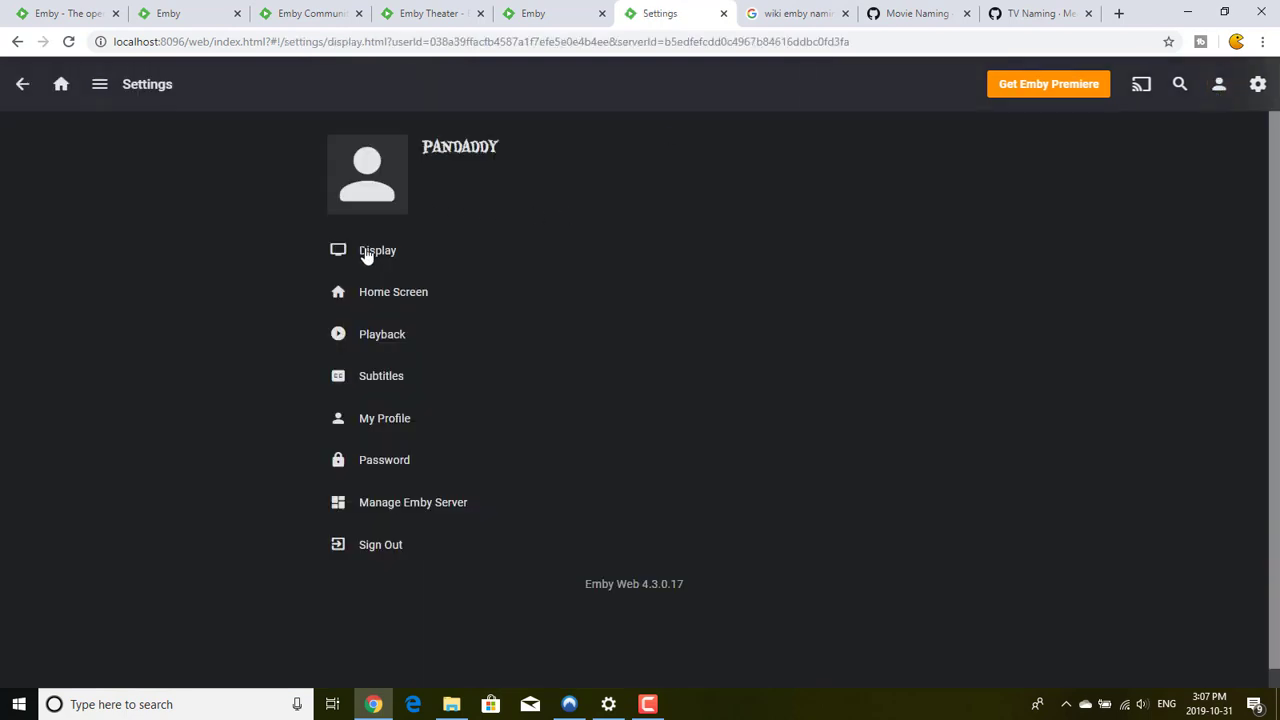
left_click(24, 85)
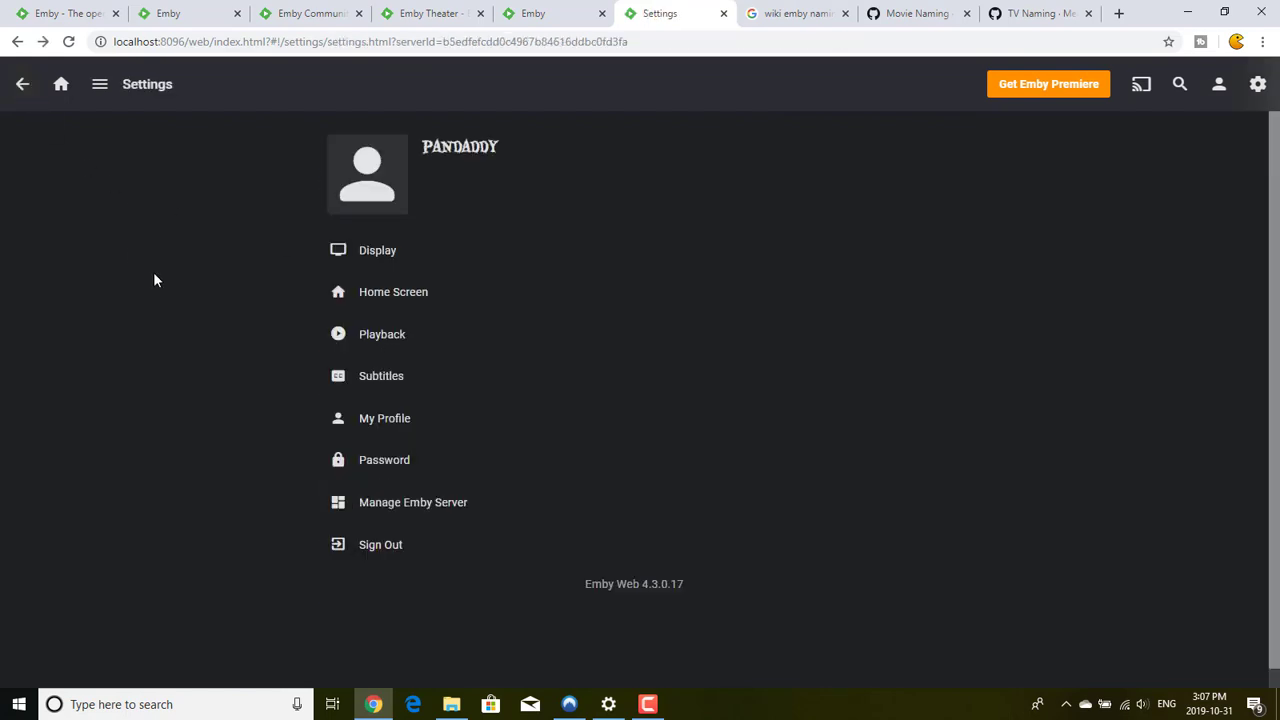
left_click(412, 294)
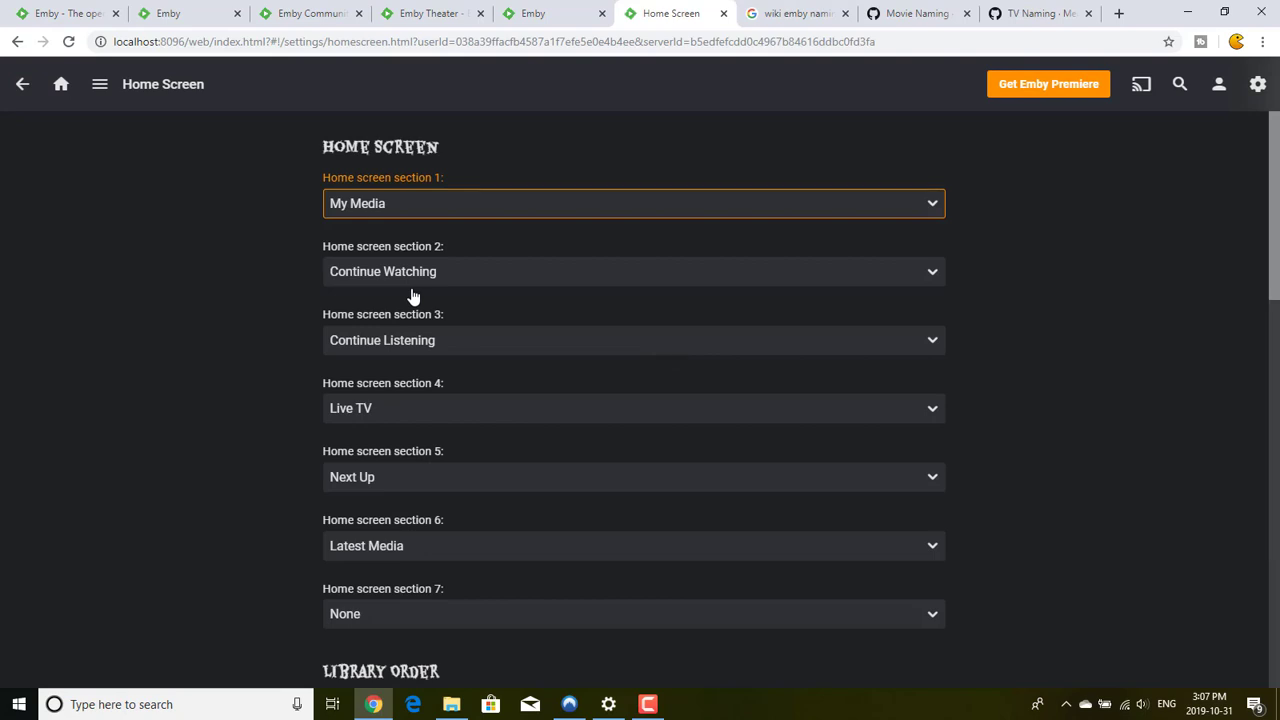
scroll(253, 283, "down", 4)
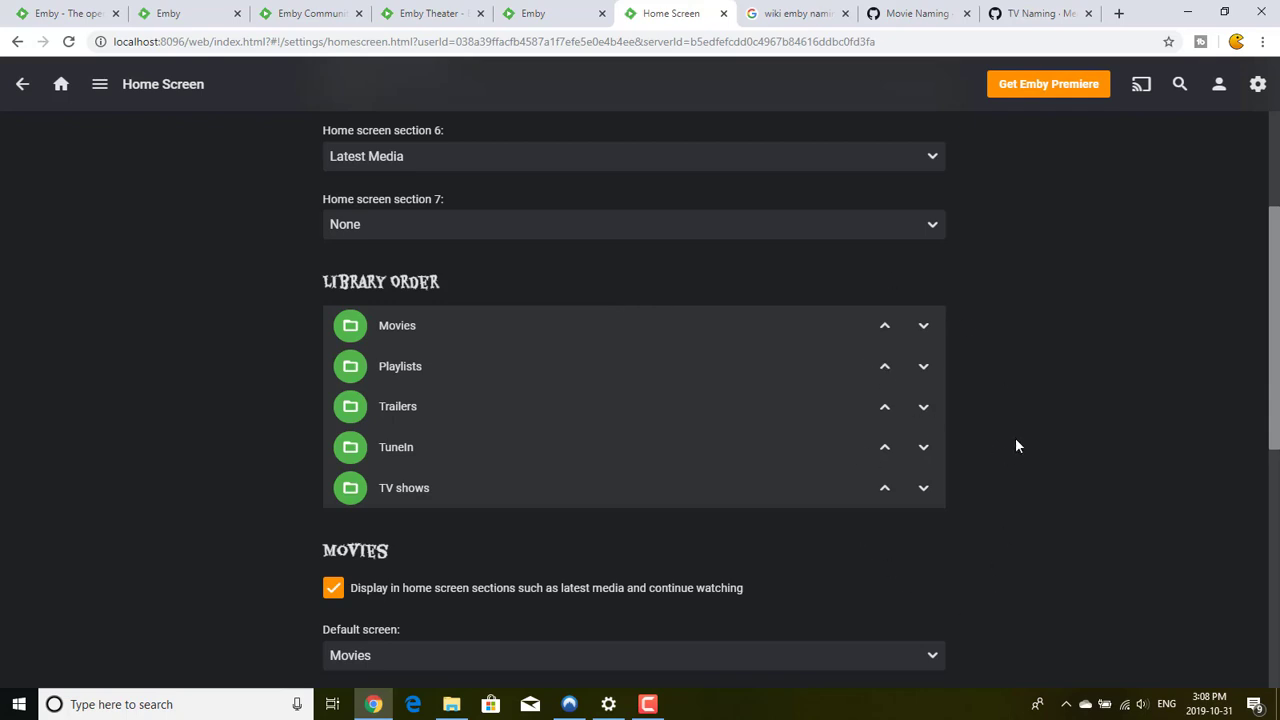
left_click(886, 489)
left_click(885, 448)
left_click(884, 408)
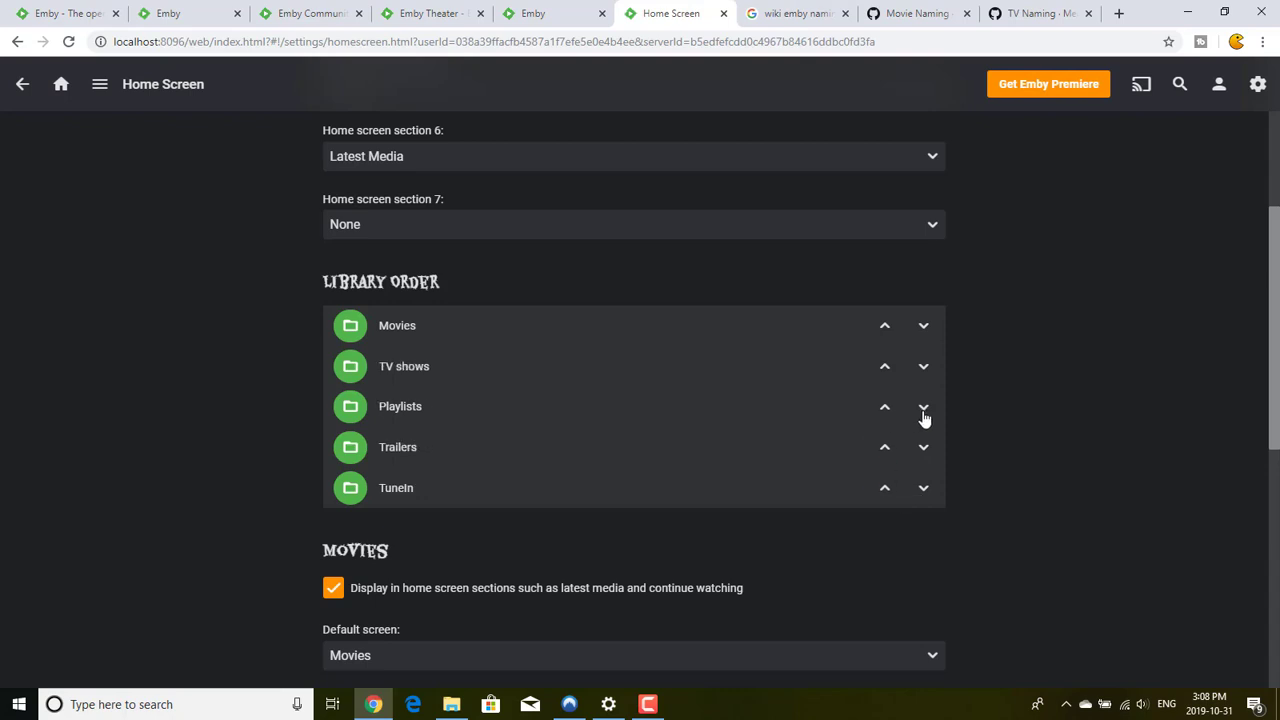
- Move Playlists down to the end of the library order and reload the home page to apply the new order
left_click(923, 410)
left_click(926, 450)
scroll(1040, 382, "up", 5)
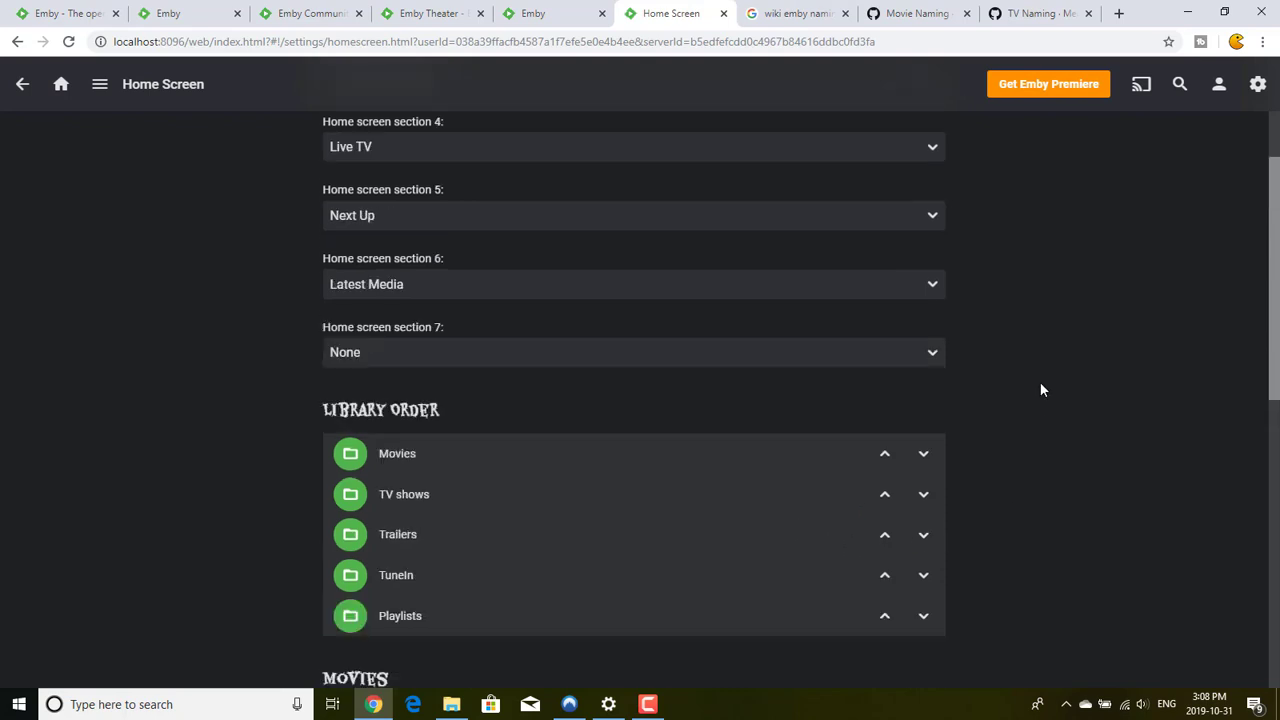
left_click(61, 86)
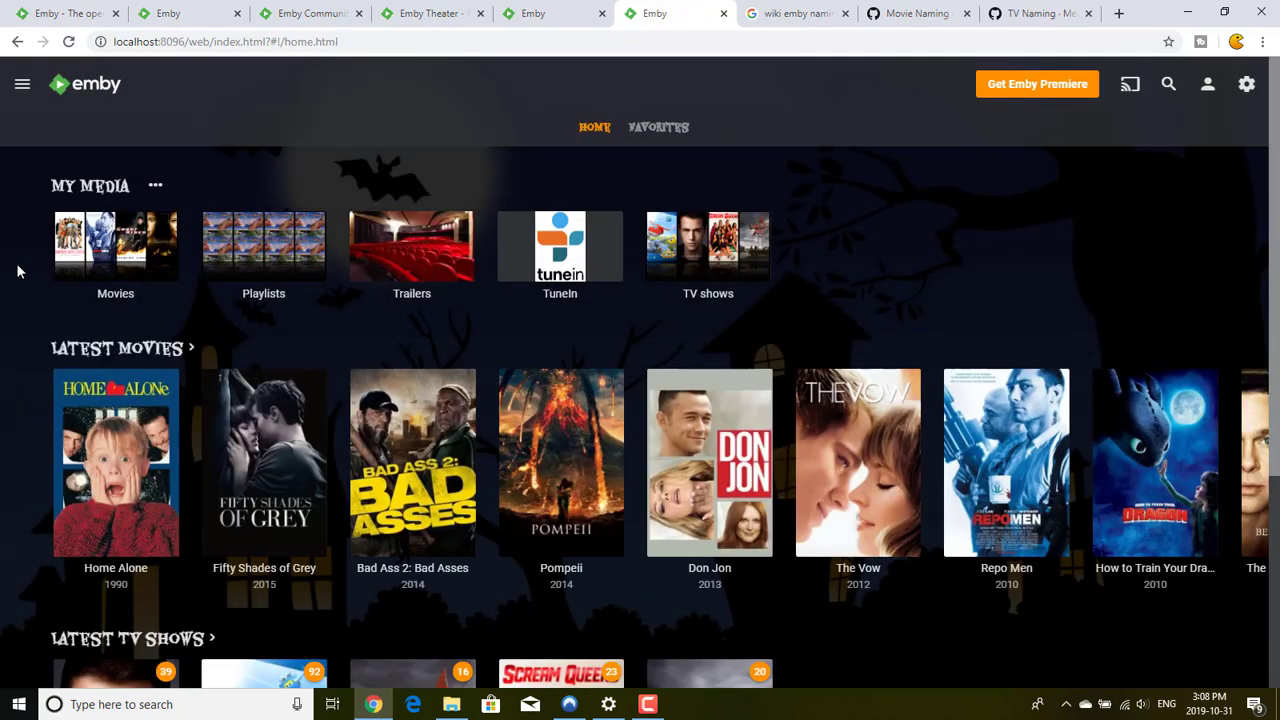
key("F5")
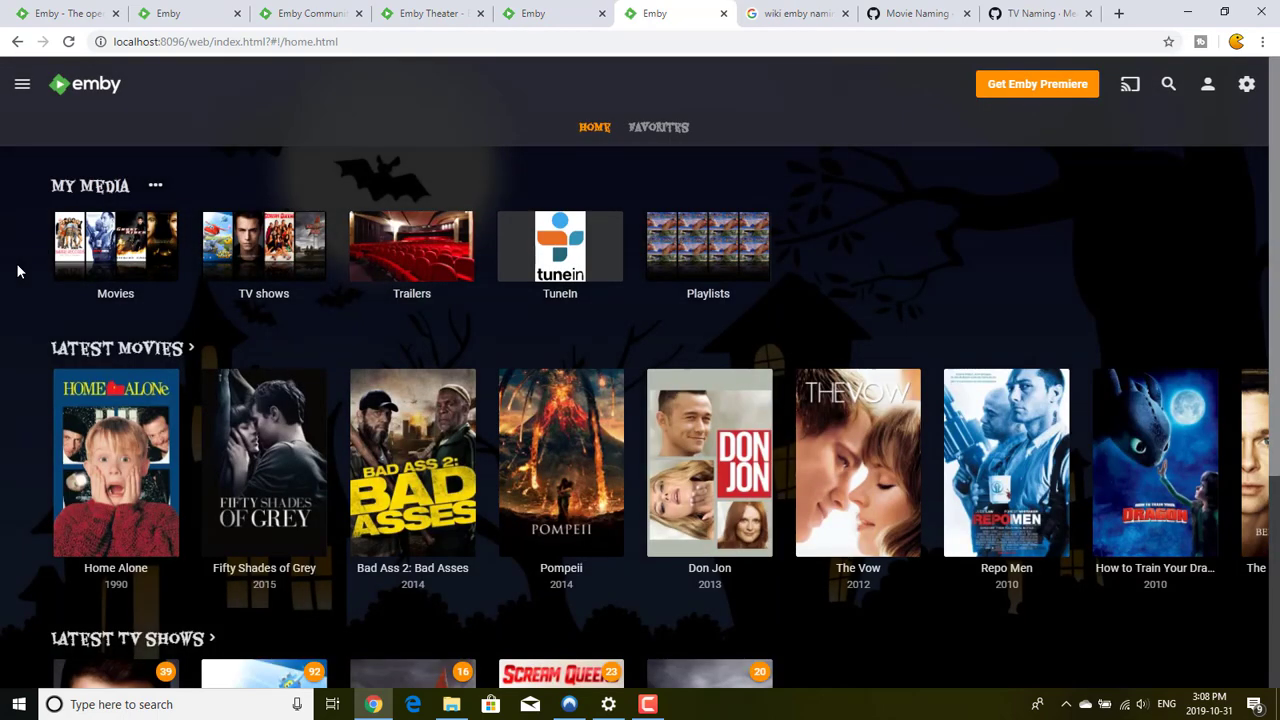
- Look at the TuneIn library and its view settings, and return to the home page
left_click(578, 248)
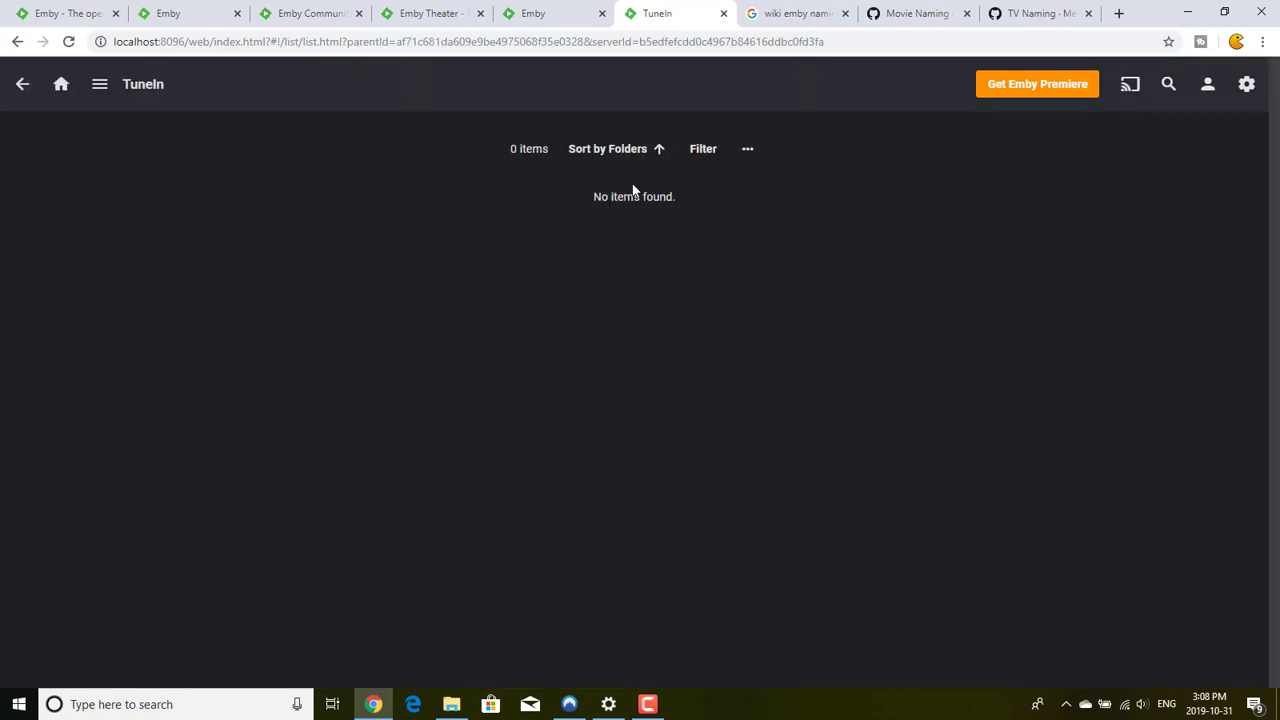
left_click(758, 149)
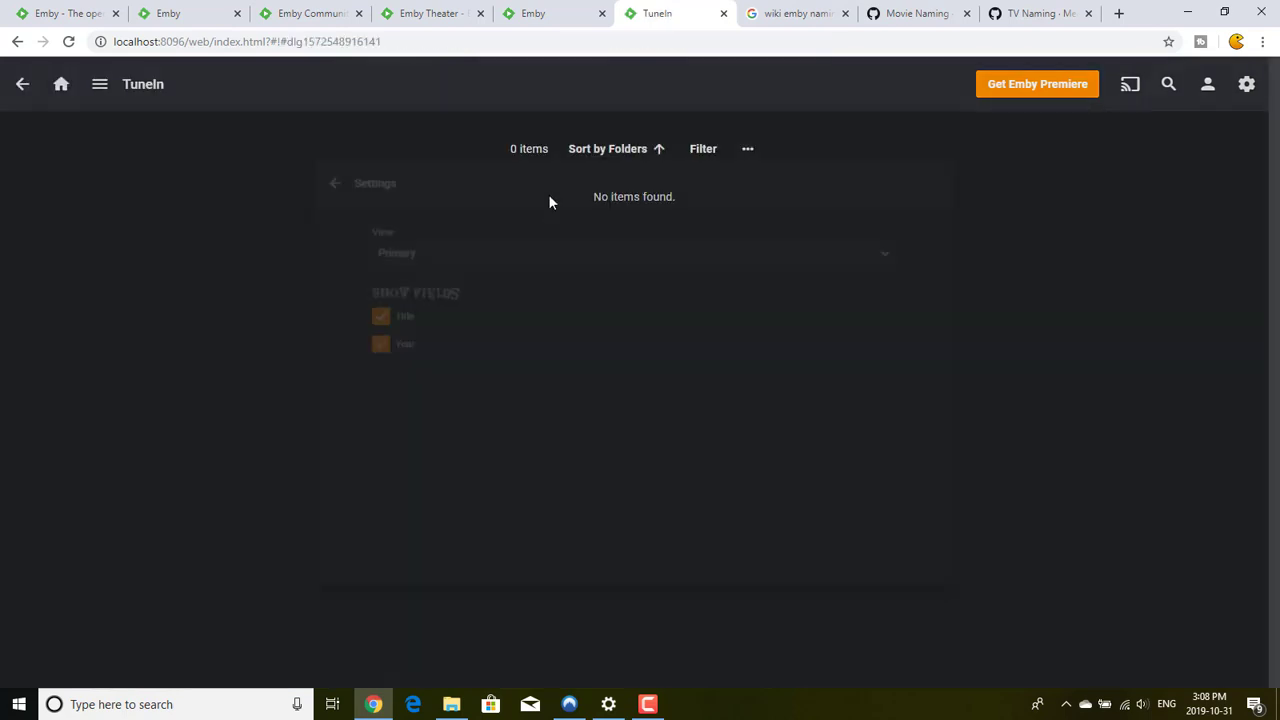
left_click(158, 274)
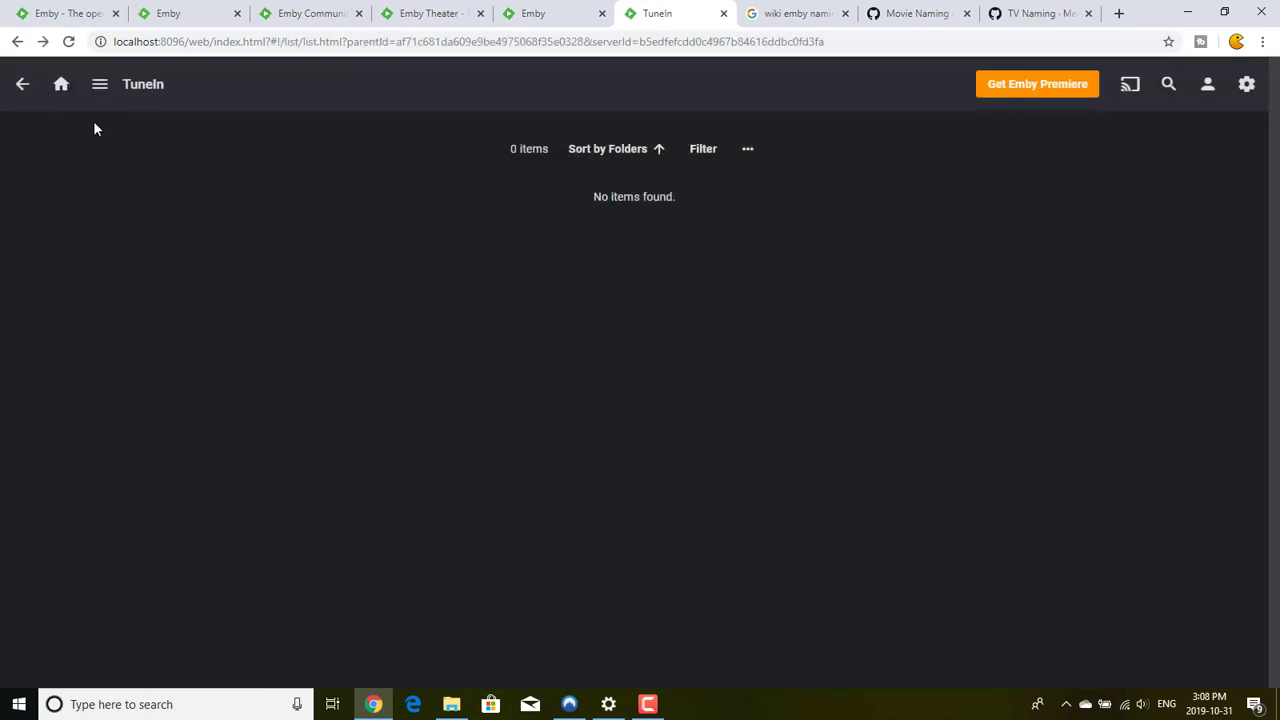
left_click(71, 89)
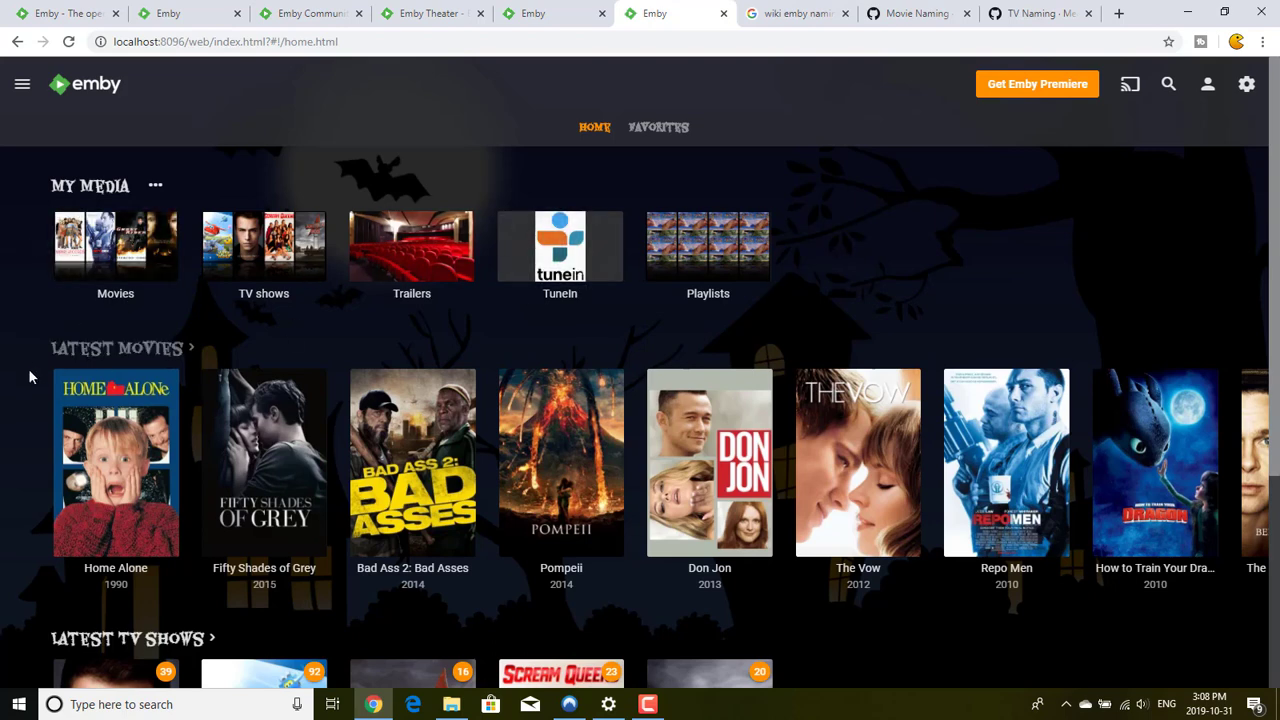
scroll(14, 300, "down", 1)
scroll(14, 300, "up", 1)
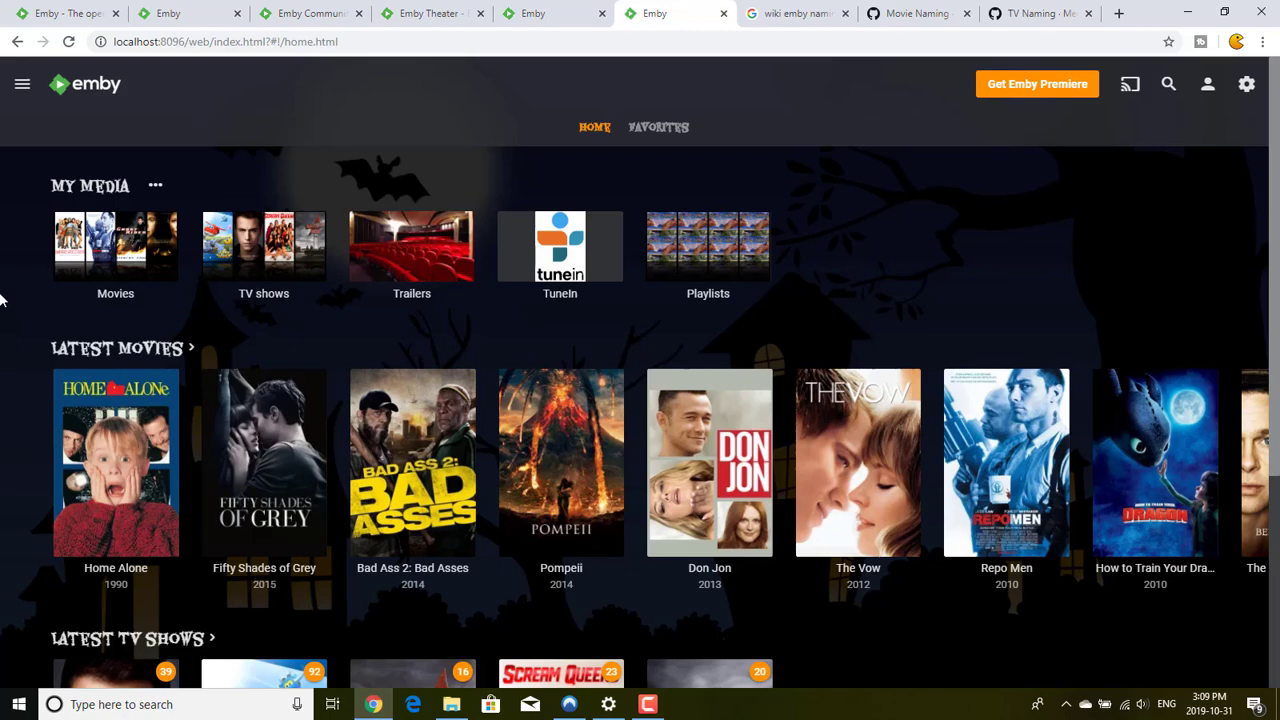
scroll(2, 298, "down", 2)
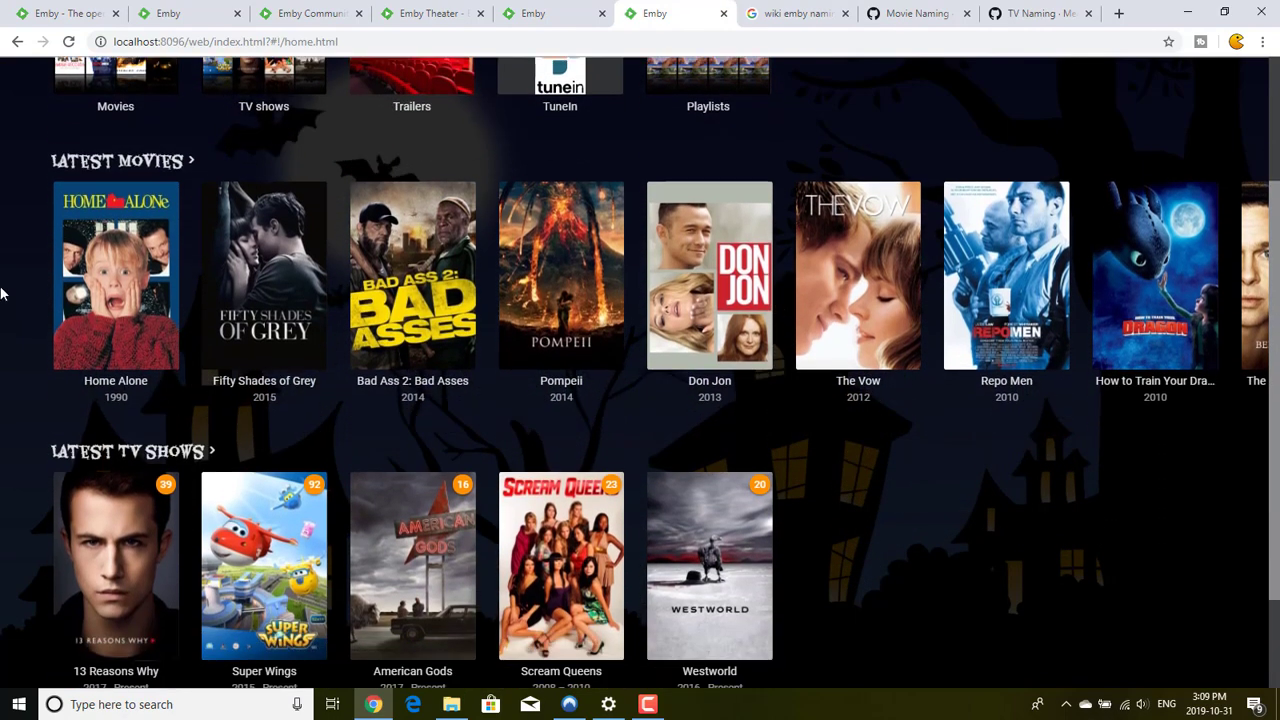
scroll(32, 383, "up", 2)
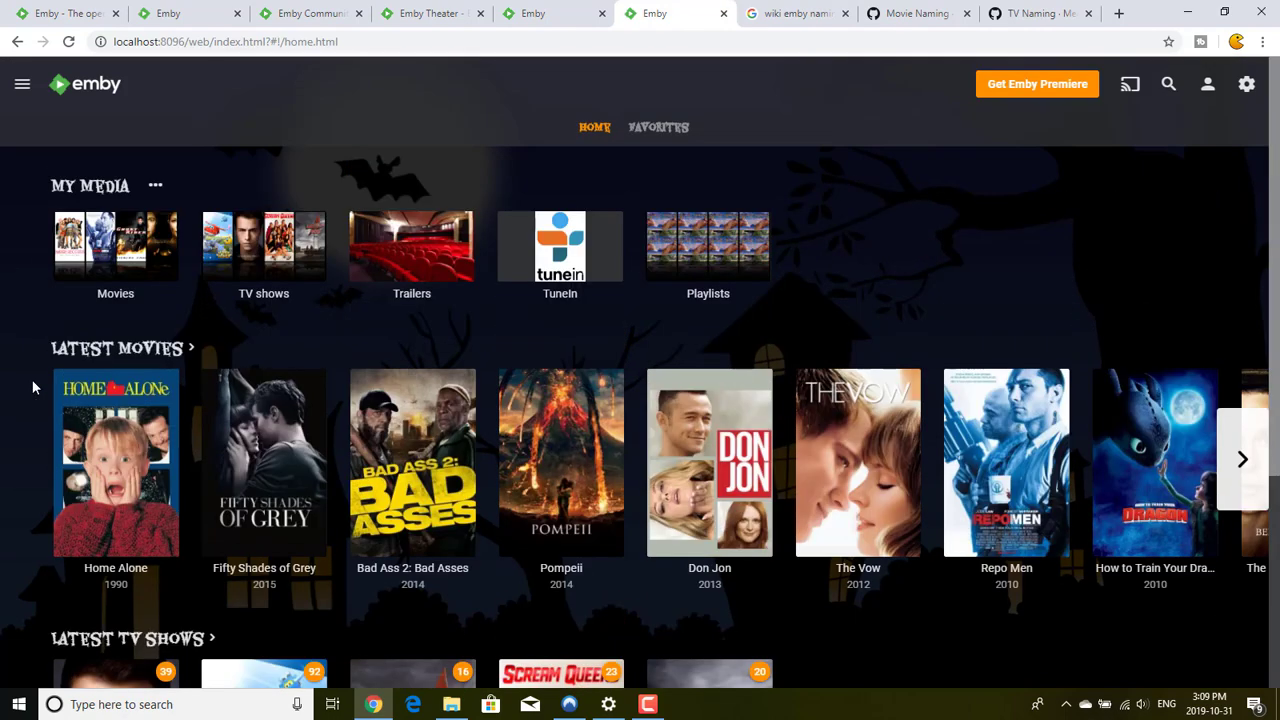
- In the user's home screen settings, set the default screen of both Movies and TV shows to Suggestions
left_click(1206, 87)
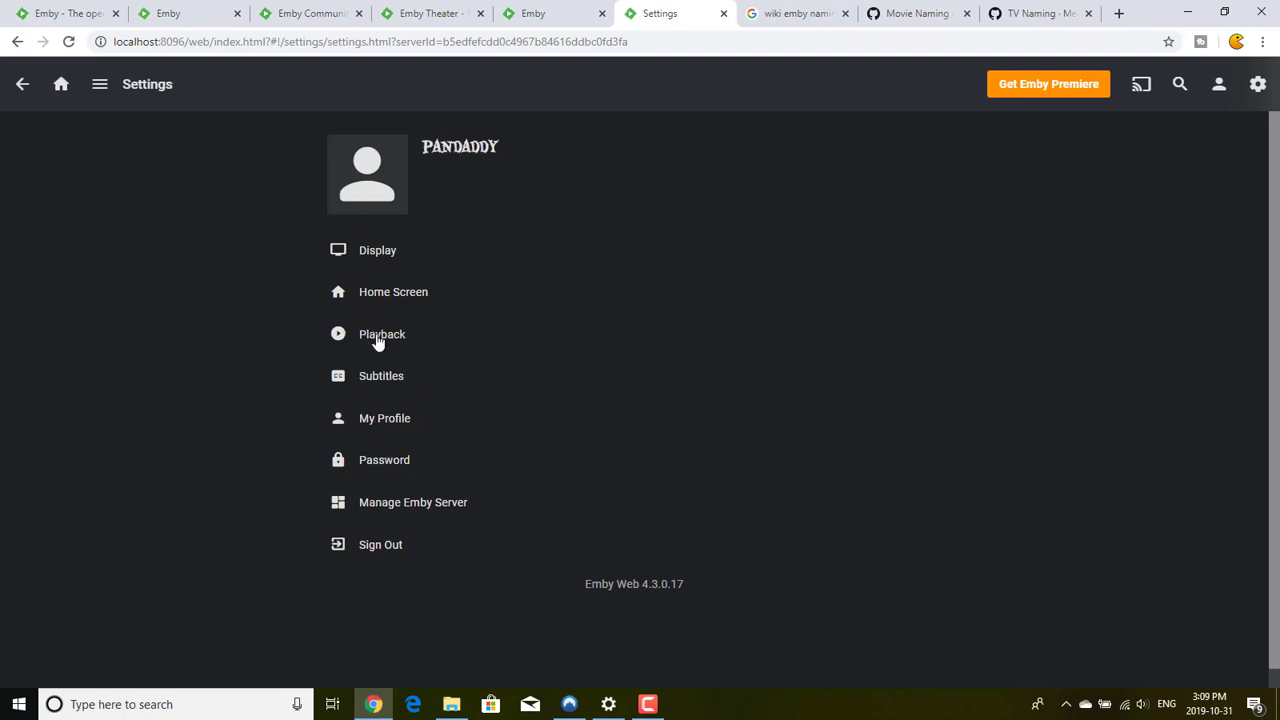
left_click(380, 292)
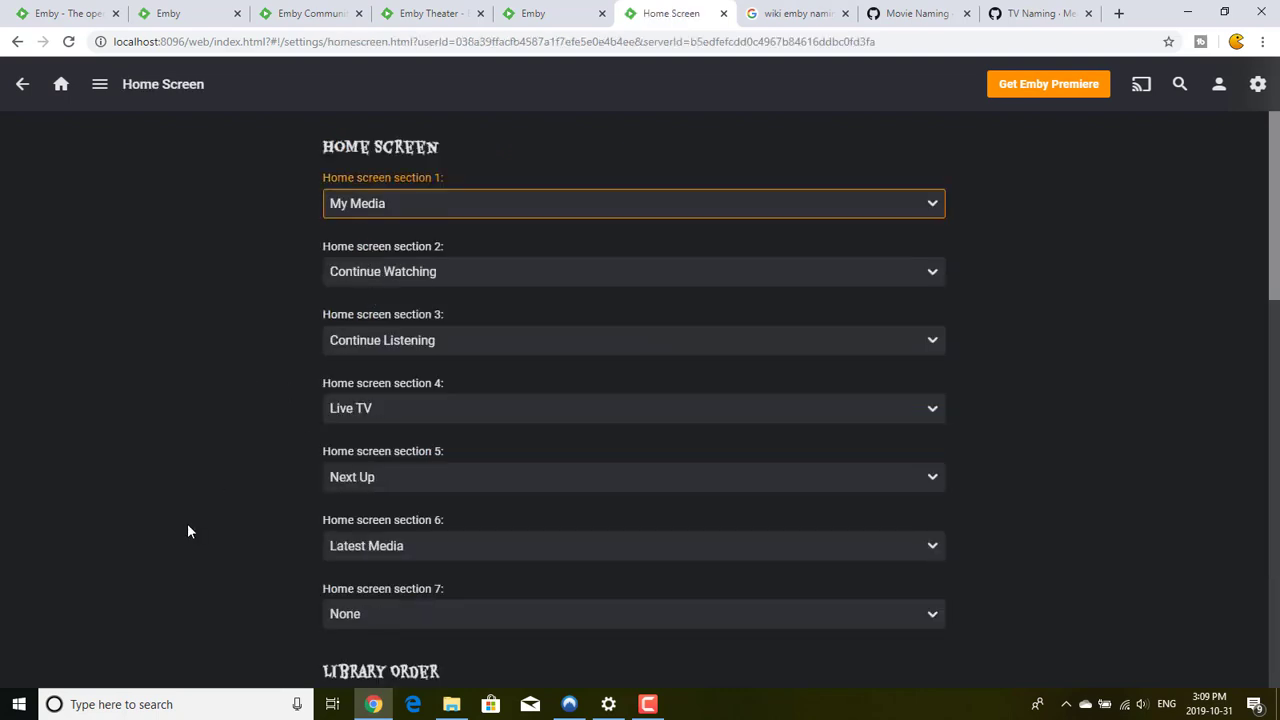
scroll(187, 523, "down", 4)
scroll(187, 523, "down", 4)
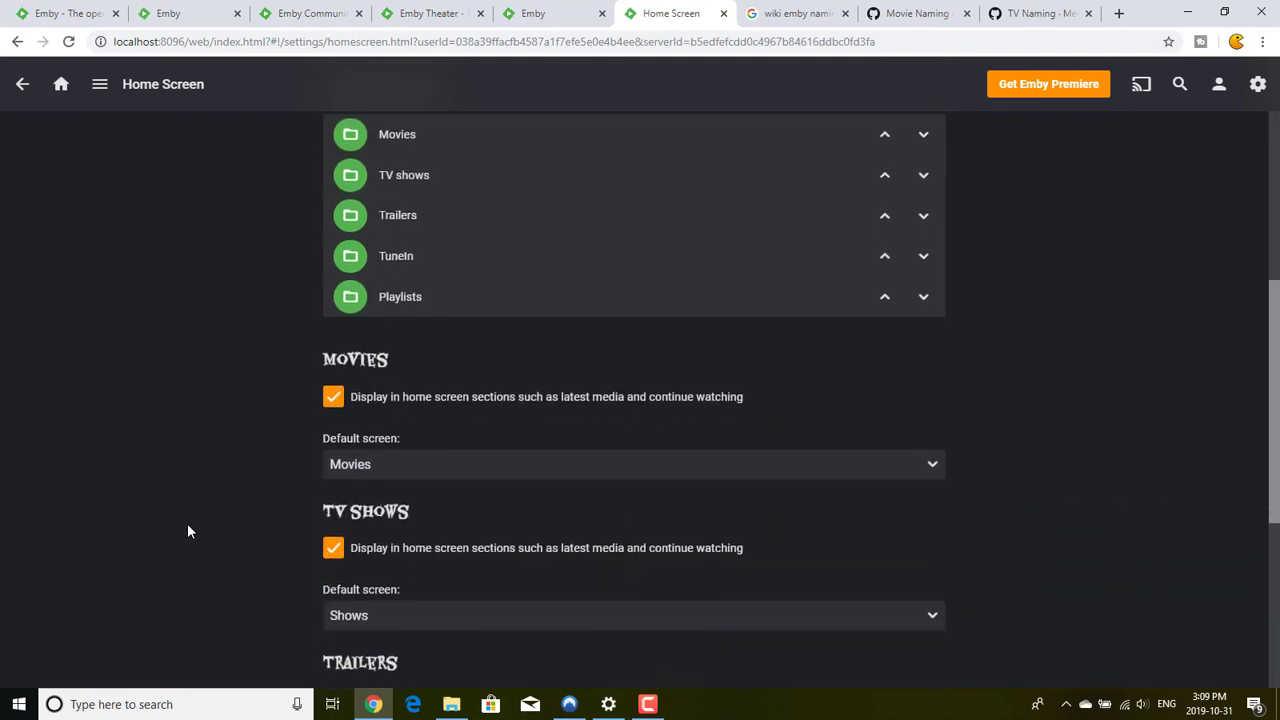
left_click(444, 277)
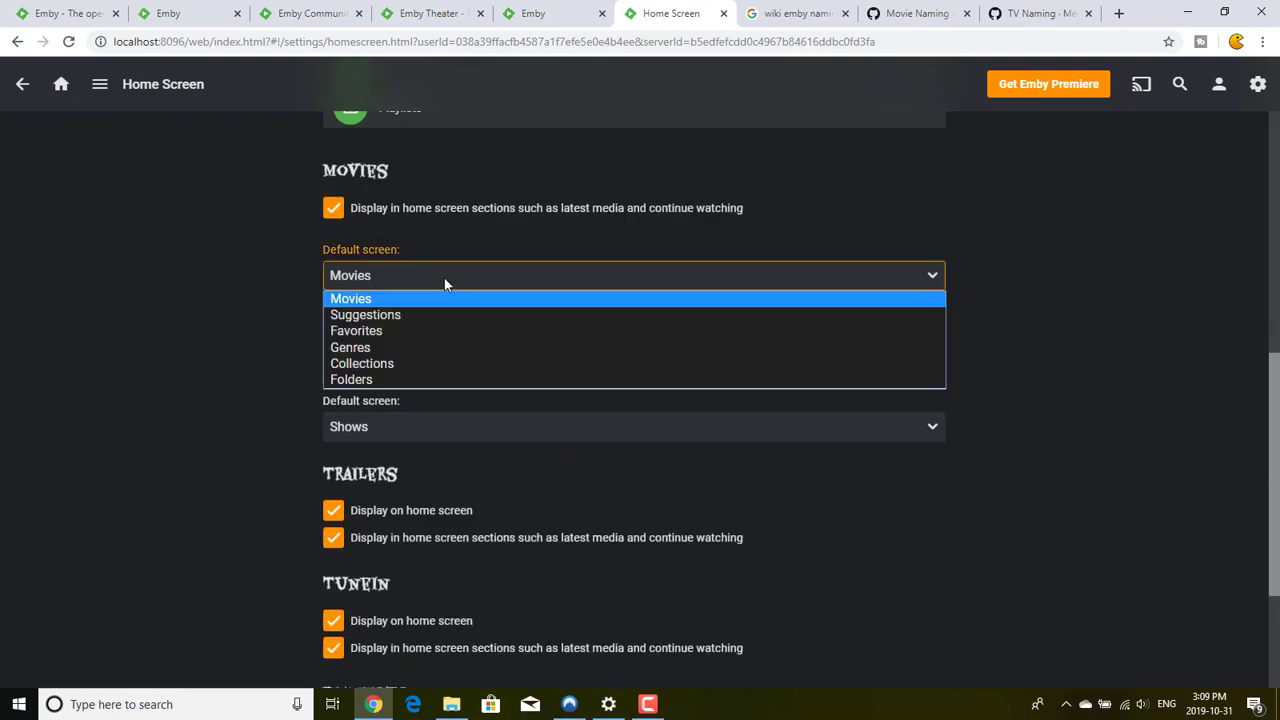
left_click(418, 312)
left_click(408, 418)
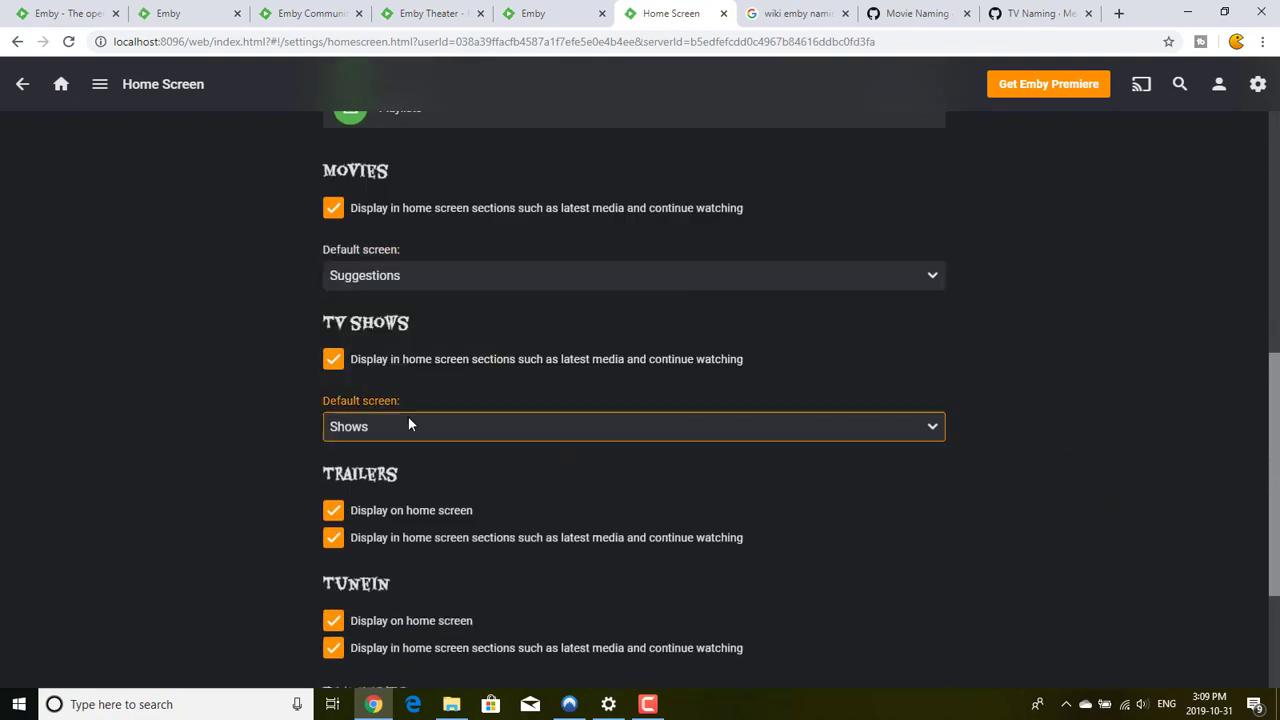
left_click(398, 465)
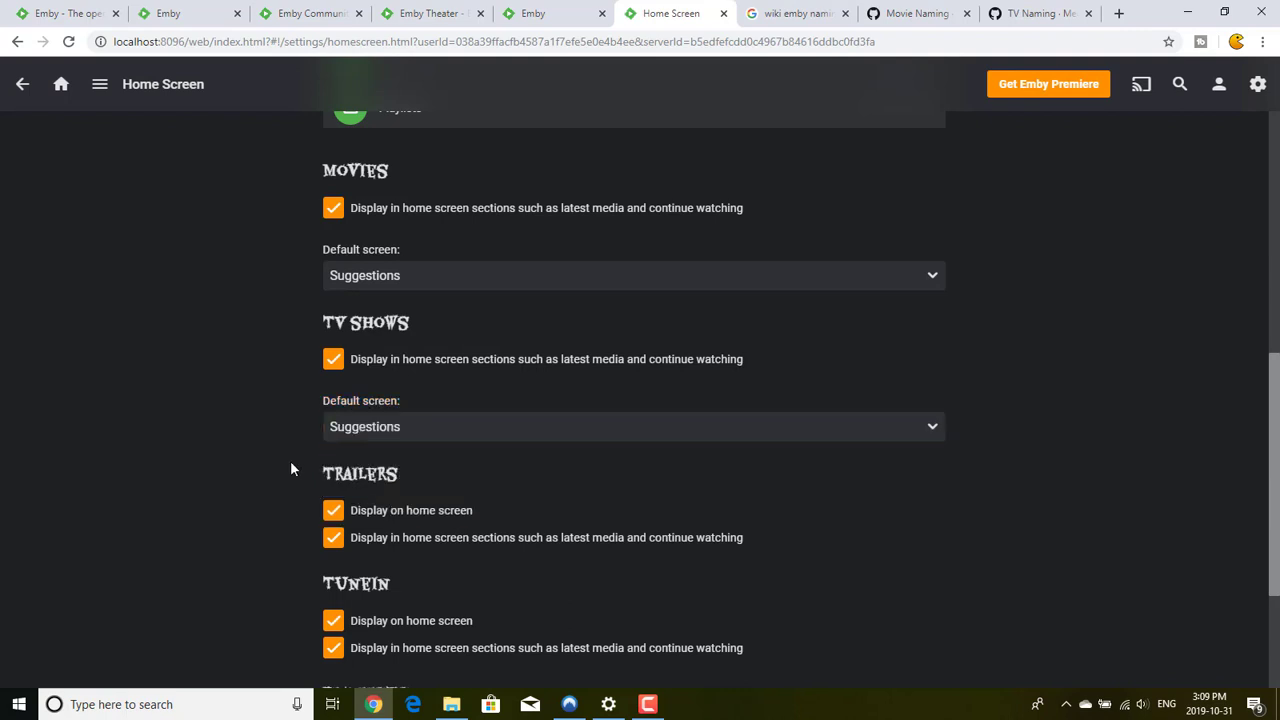
- Turn off hiding watched content from latest media in the home screen settings
scroll(290, 462, "down", 3)
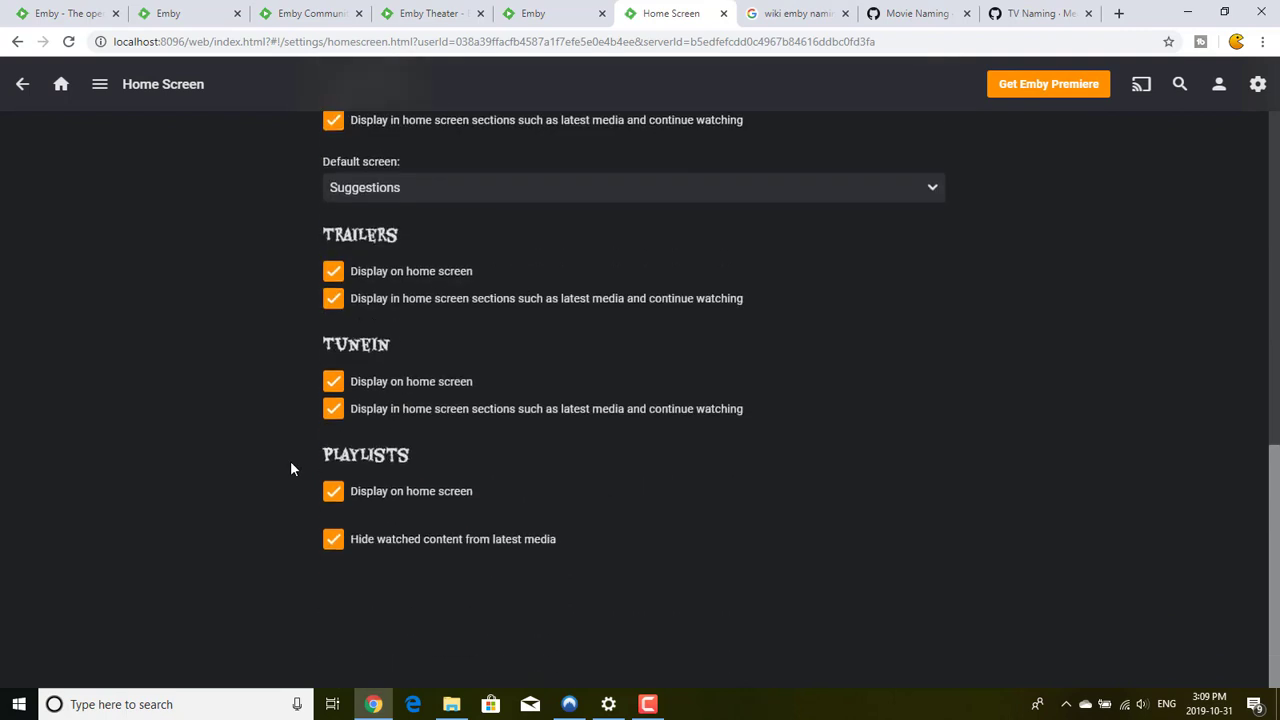
left_click(333, 540)
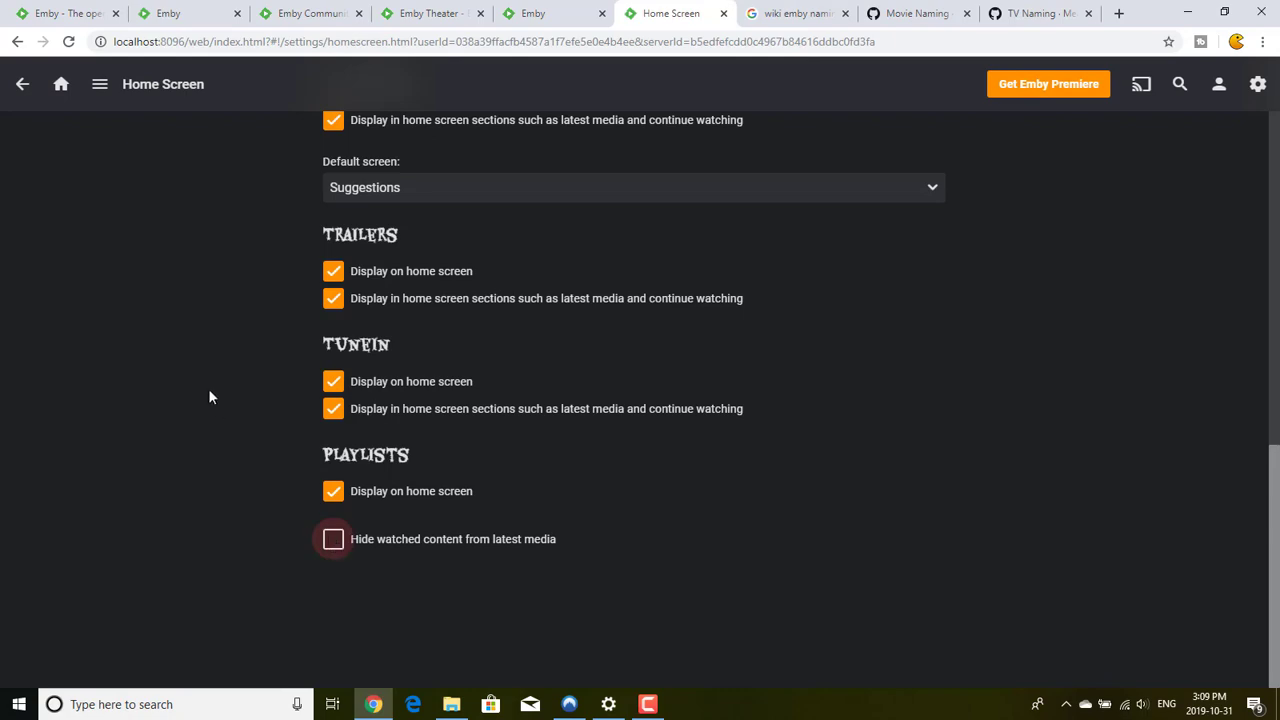
scroll(156, 298, "up", 10)
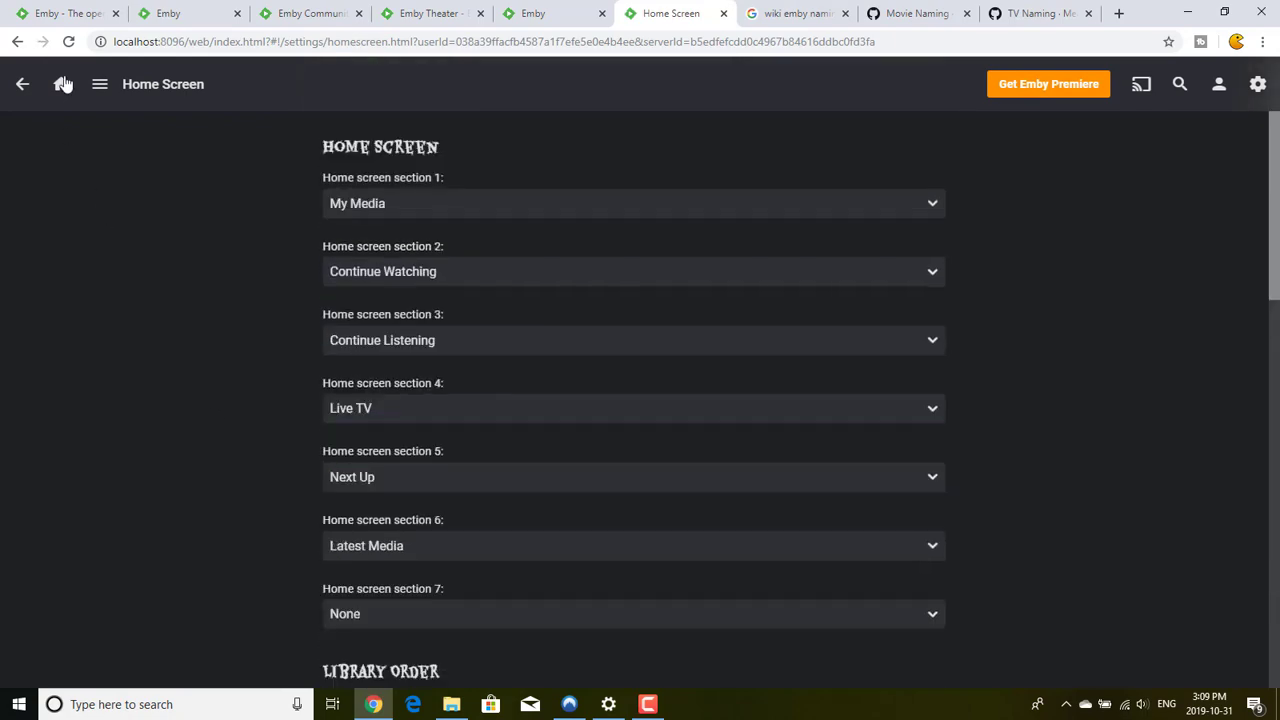
- Open the Movies library from the home page and examine its suggestions, including the Because You Watched Demolition Man row
left_click(62, 86)
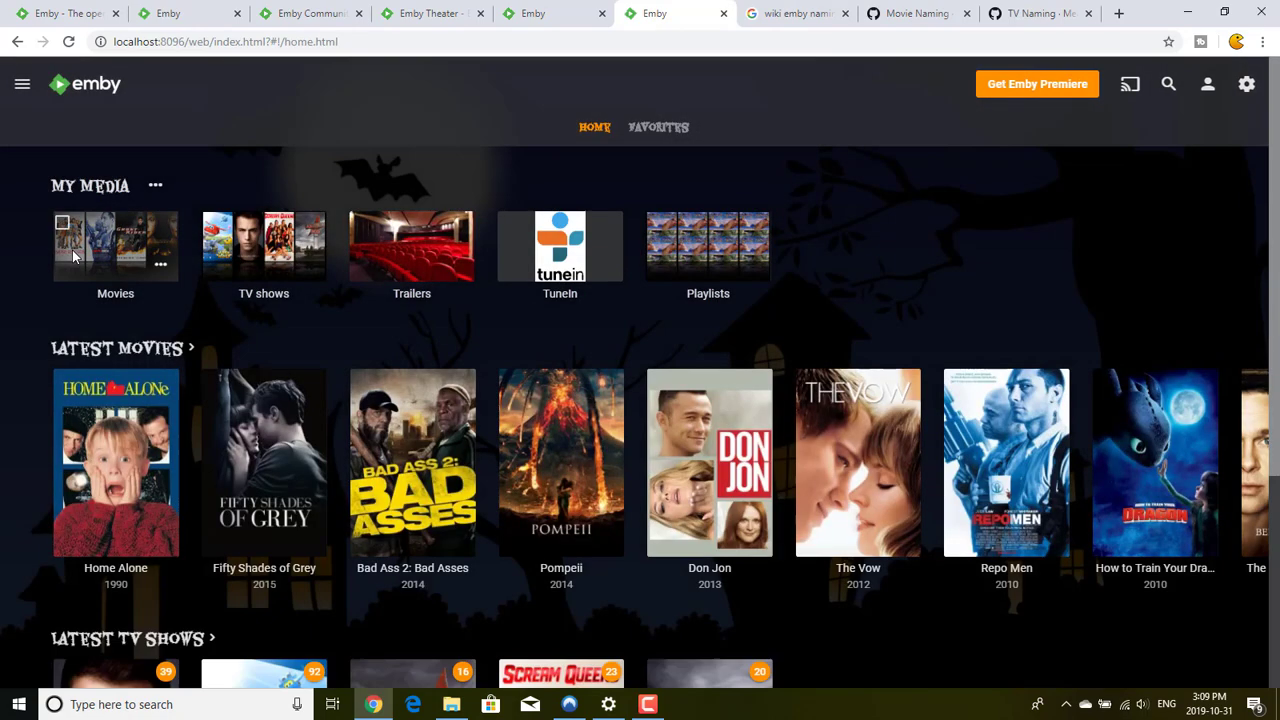
left_click(60, 258)
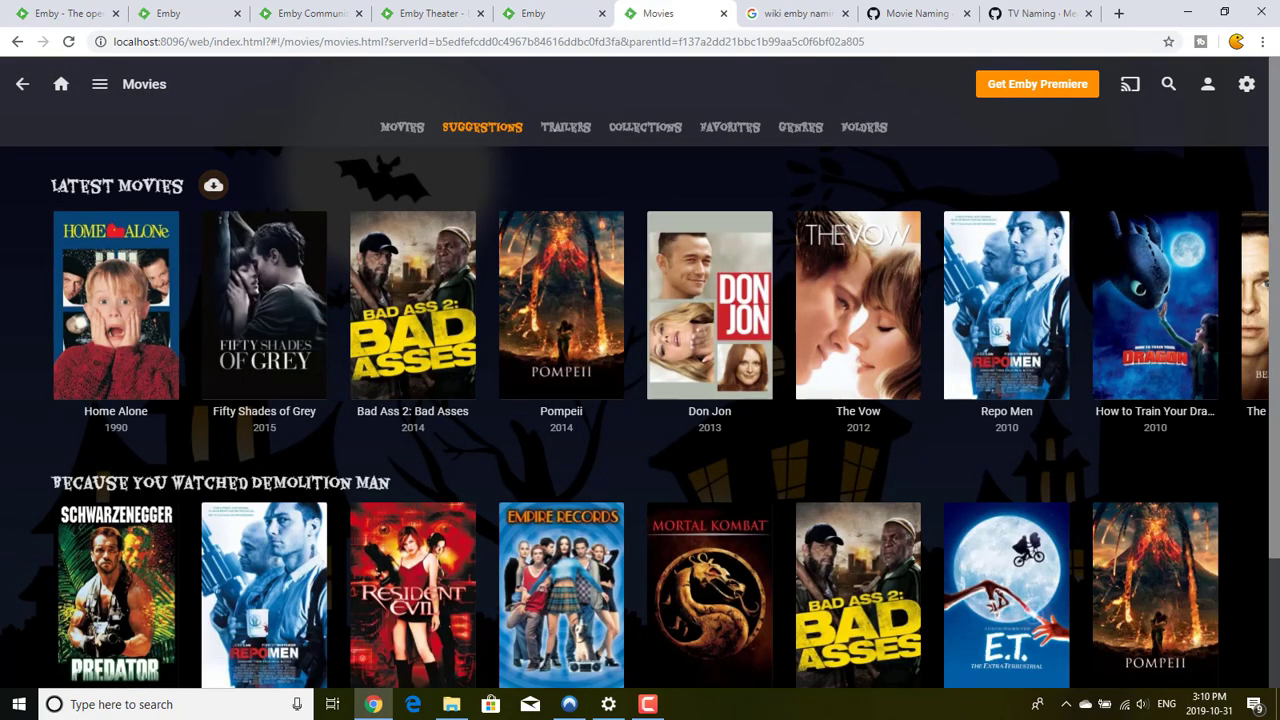
scroll(22, 318, "down", 2)
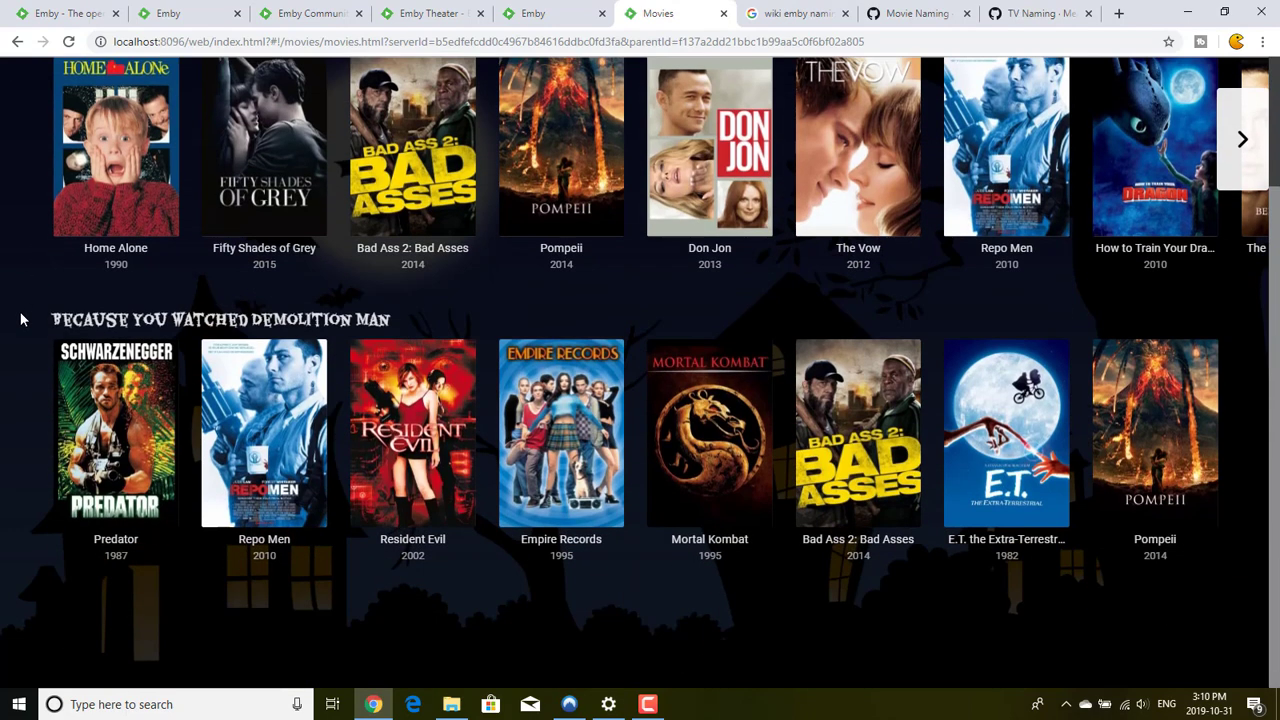
triple_click(542, 316)
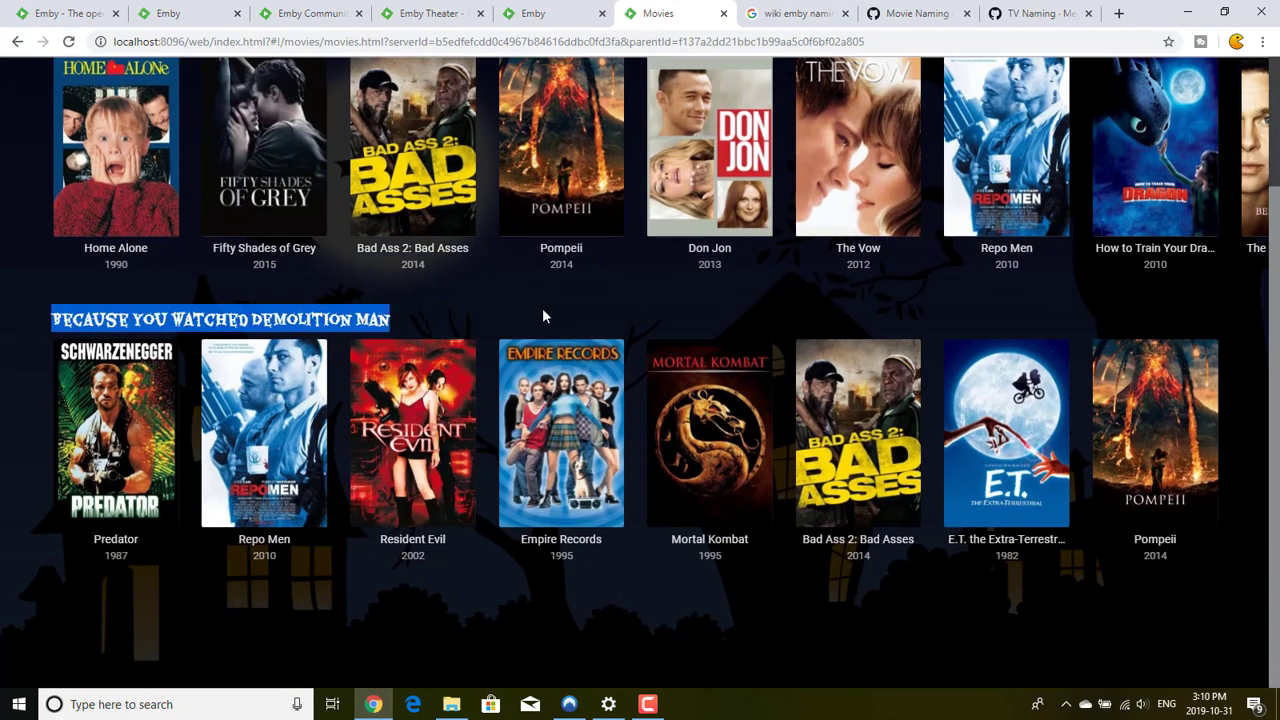
left_click(601, 311)
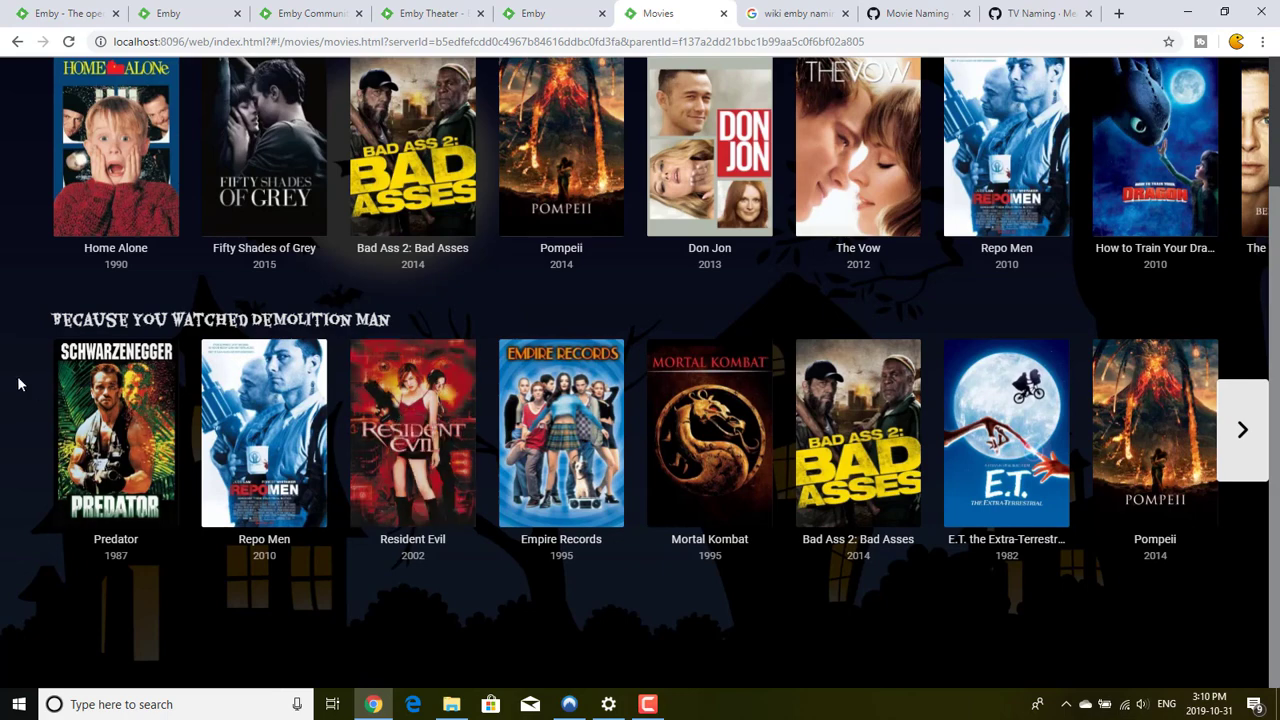
- Look through the Trailers, Collections and Favorites views of the Movies library
scroll(18, 383, "up", 2)
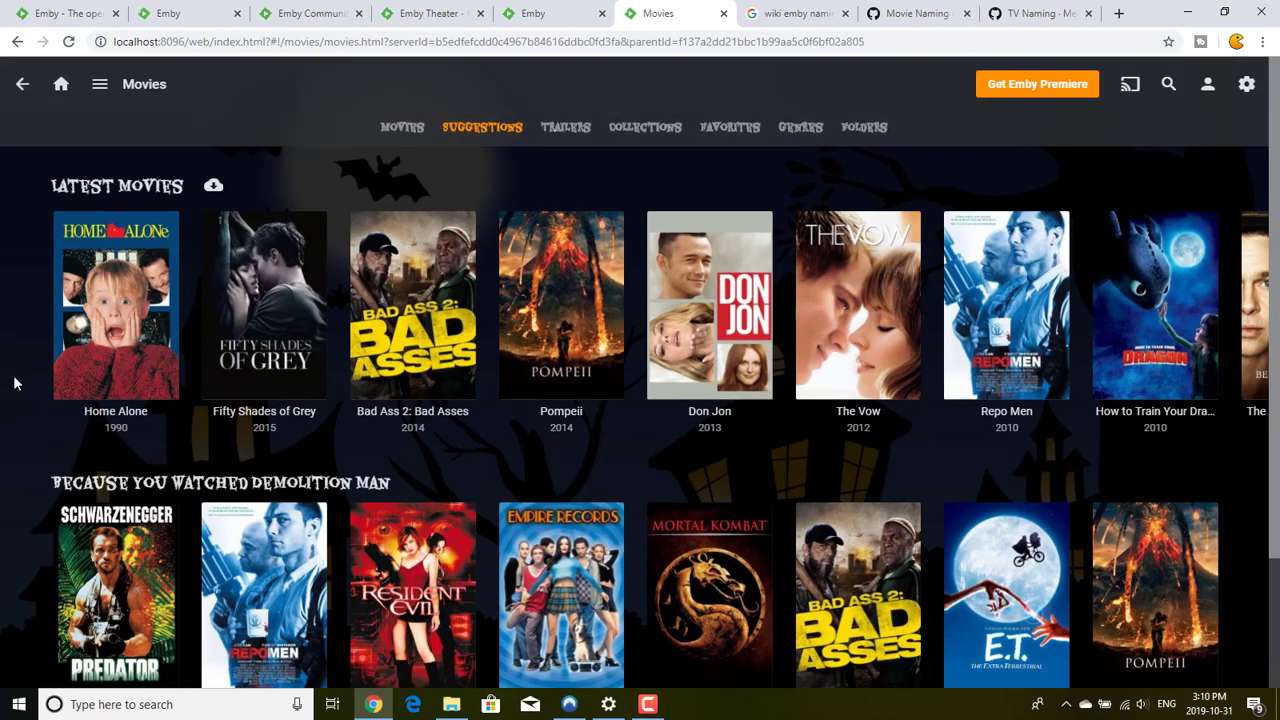
left_click(562, 128)
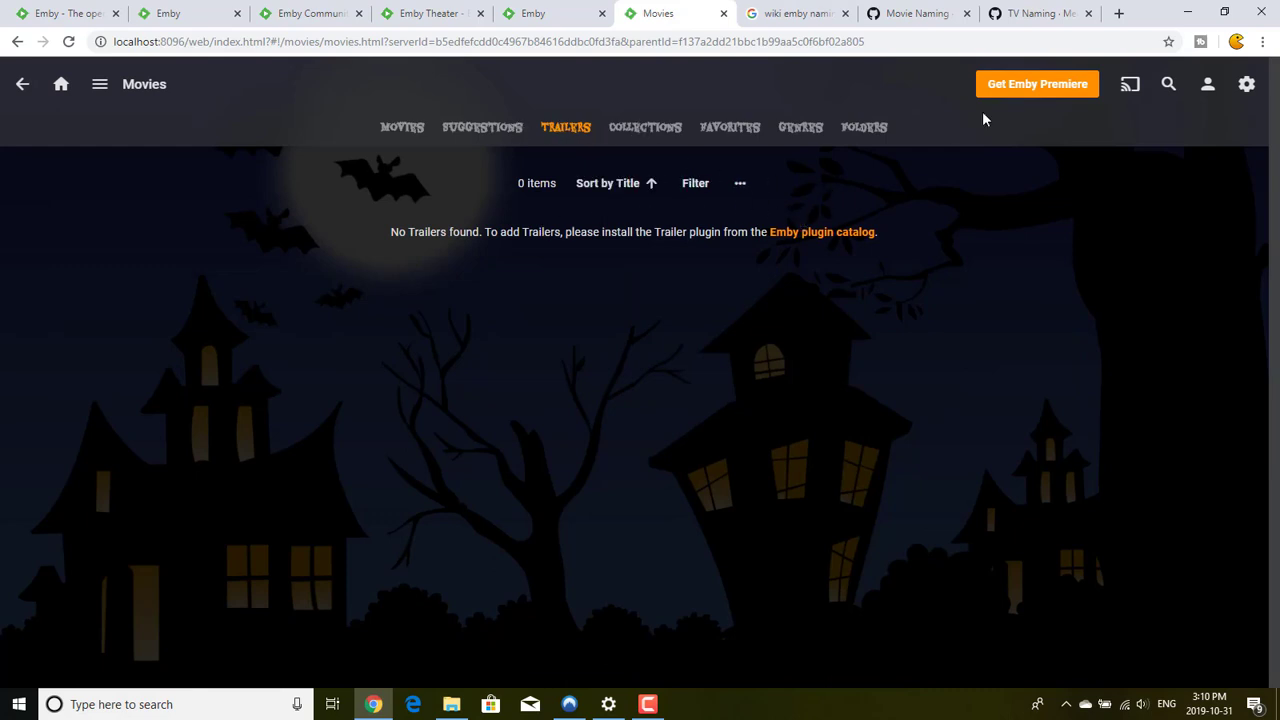
left_click(658, 137)
left_click(727, 135)
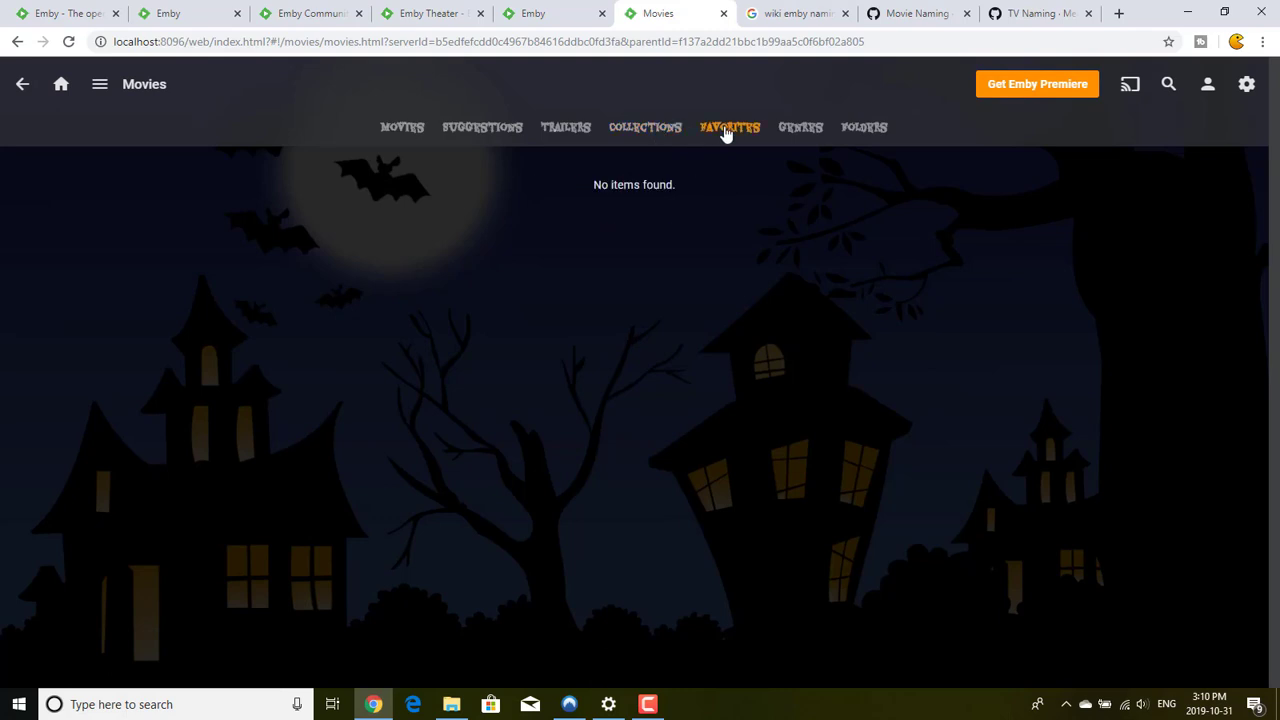
left_click(643, 133)
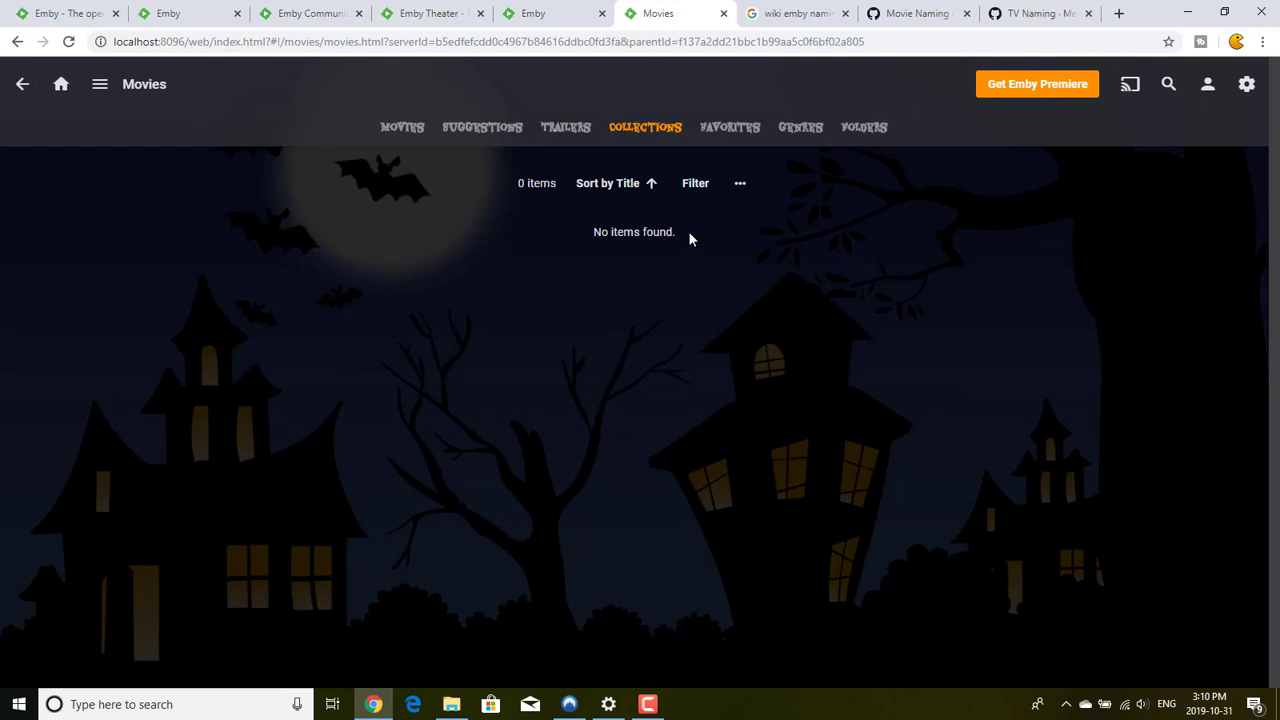
left_click(727, 131)
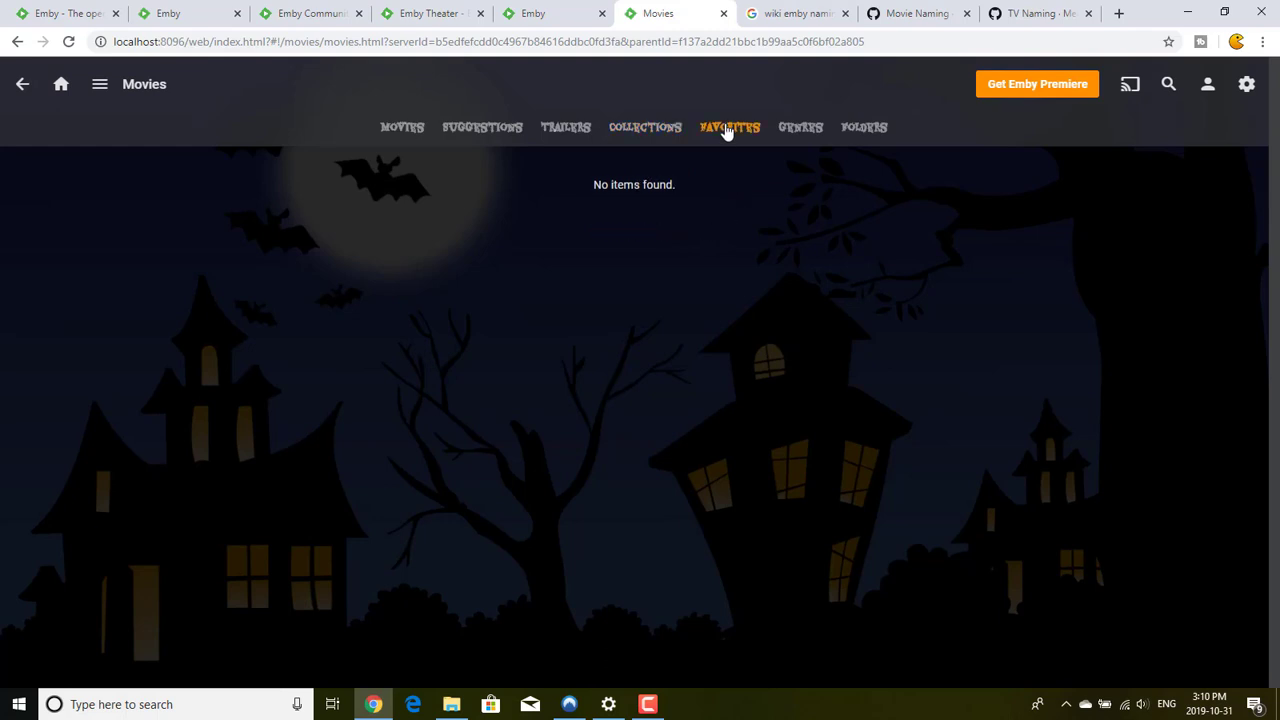
- Browse the Movies library by genre, viewing the Action, Music, Animation and Family genres
left_click(797, 134)
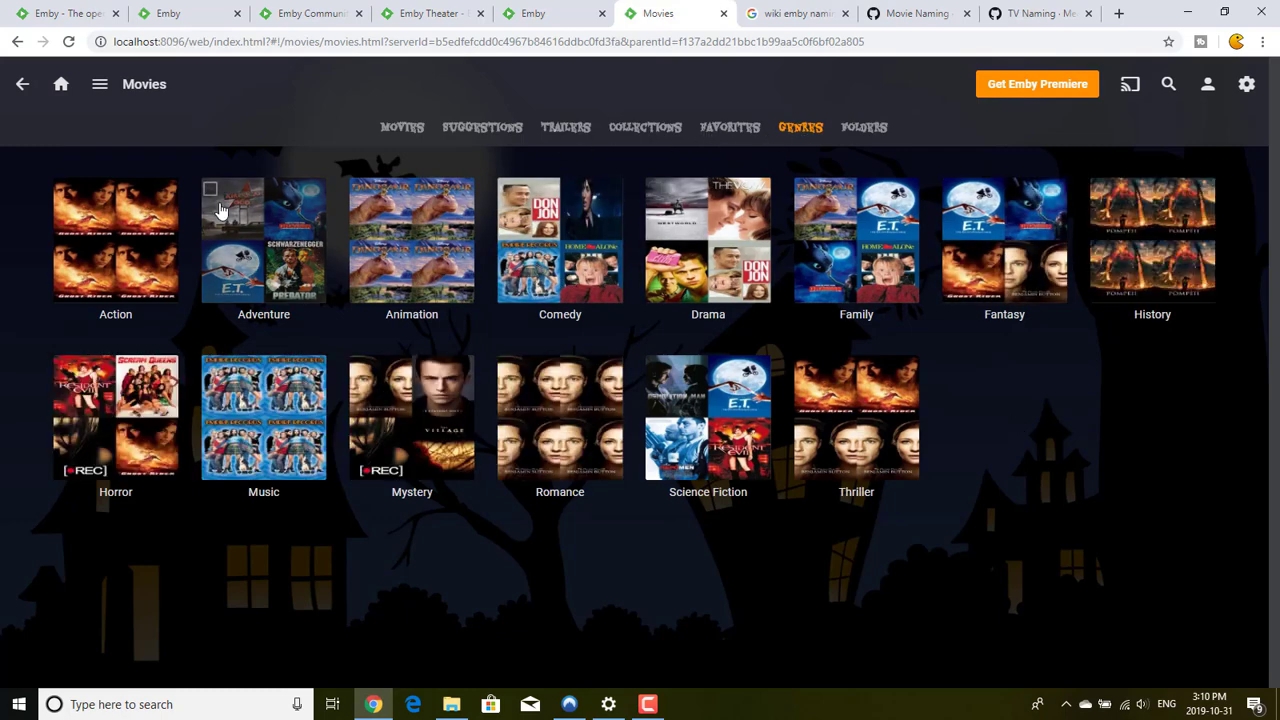
left_click(144, 231)
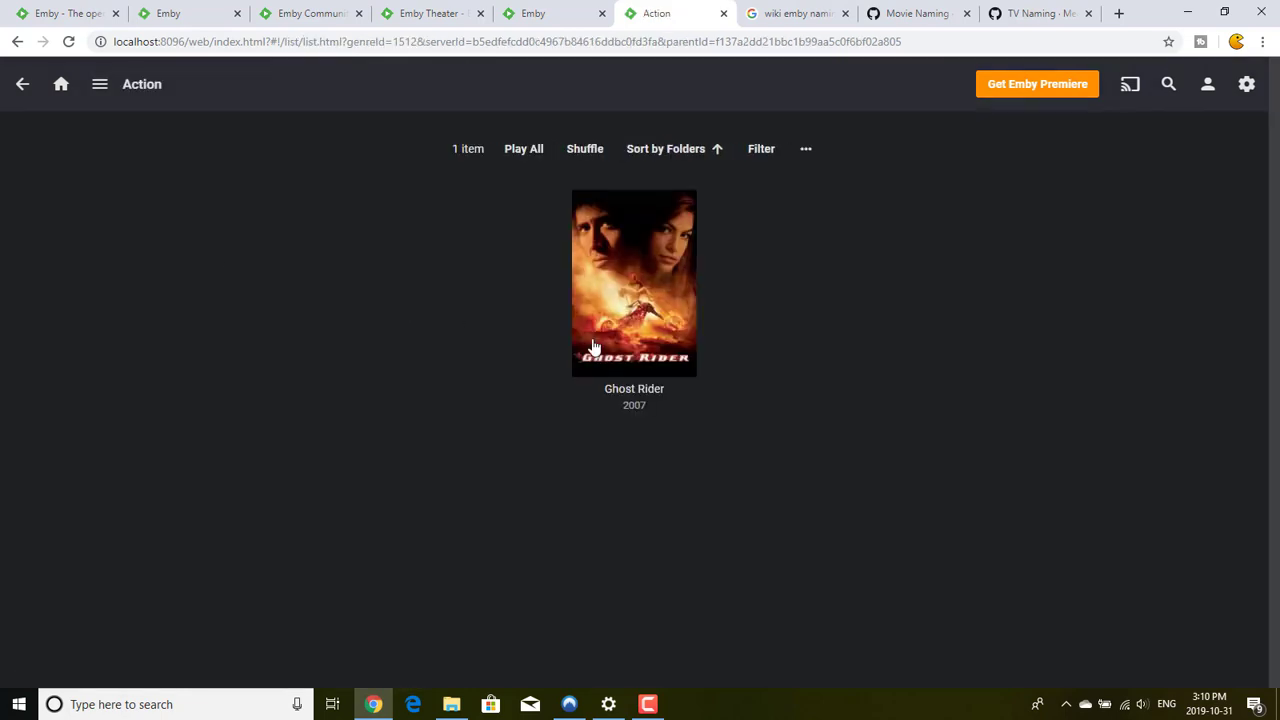
left_click(22, 86)
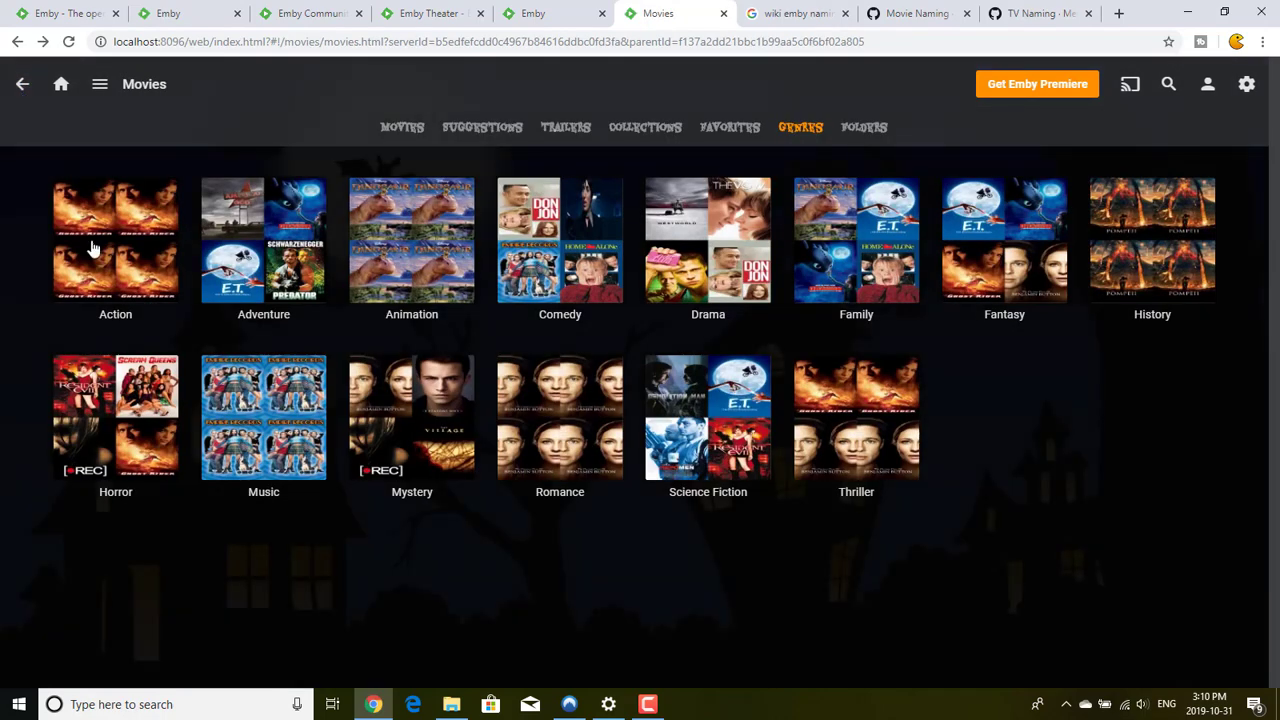
left_click(285, 396)
left_click(24, 90)
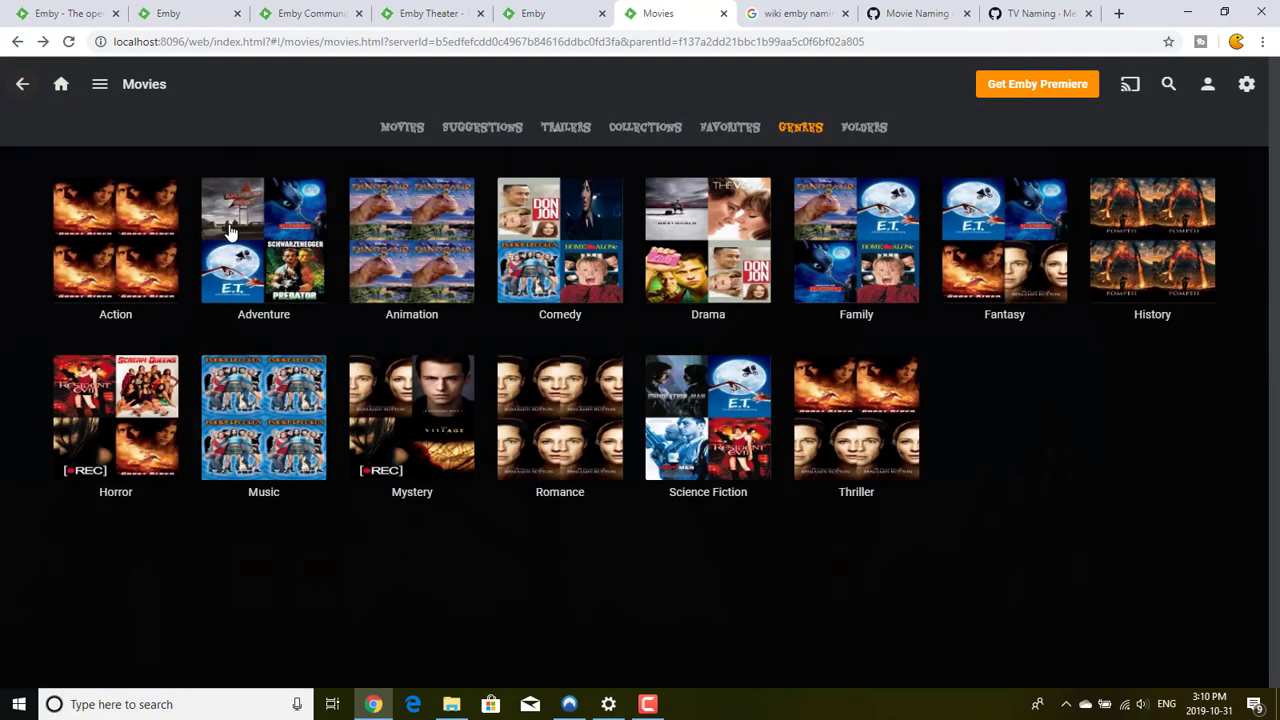
left_click(396, 235)
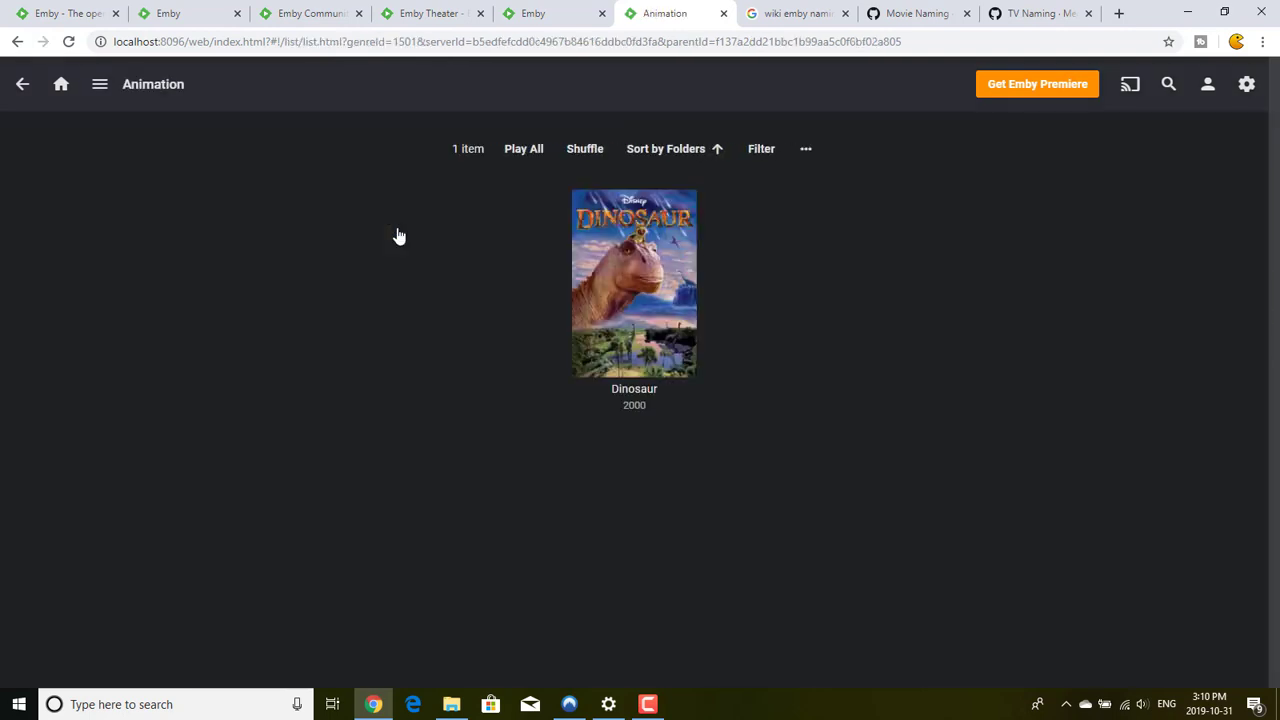
left_click(24, 88)
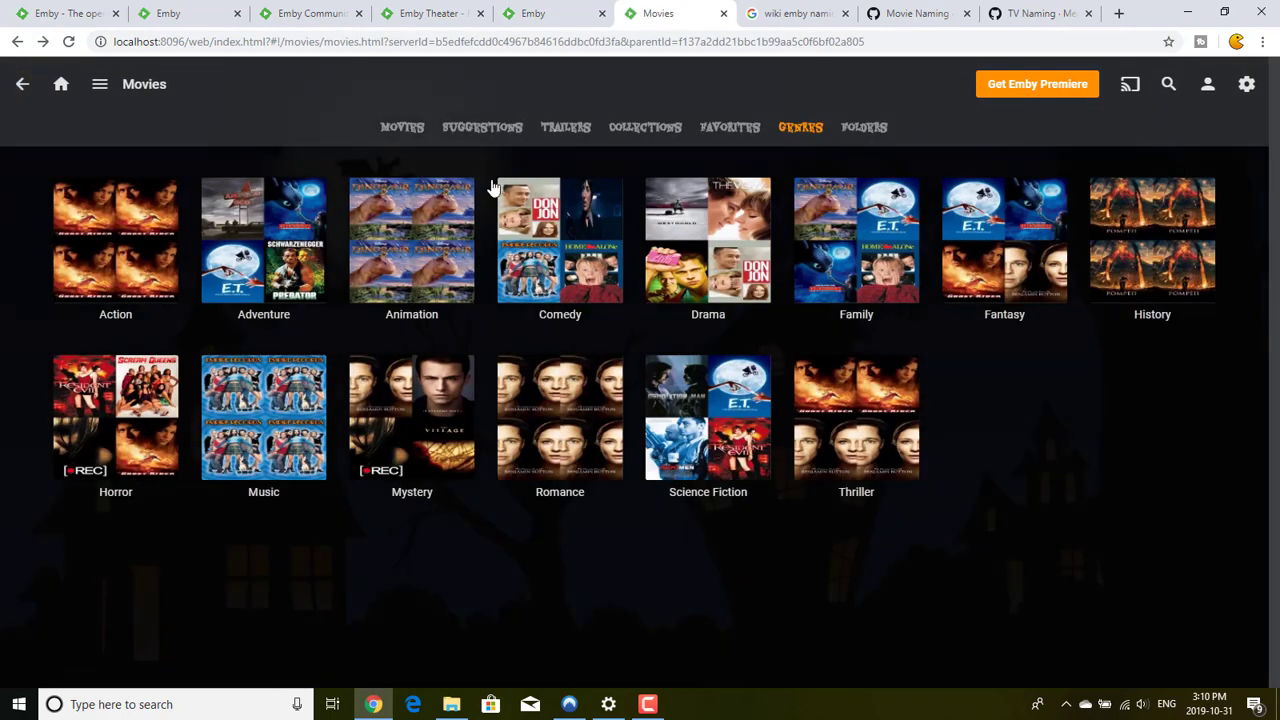
left_click(867, 211)
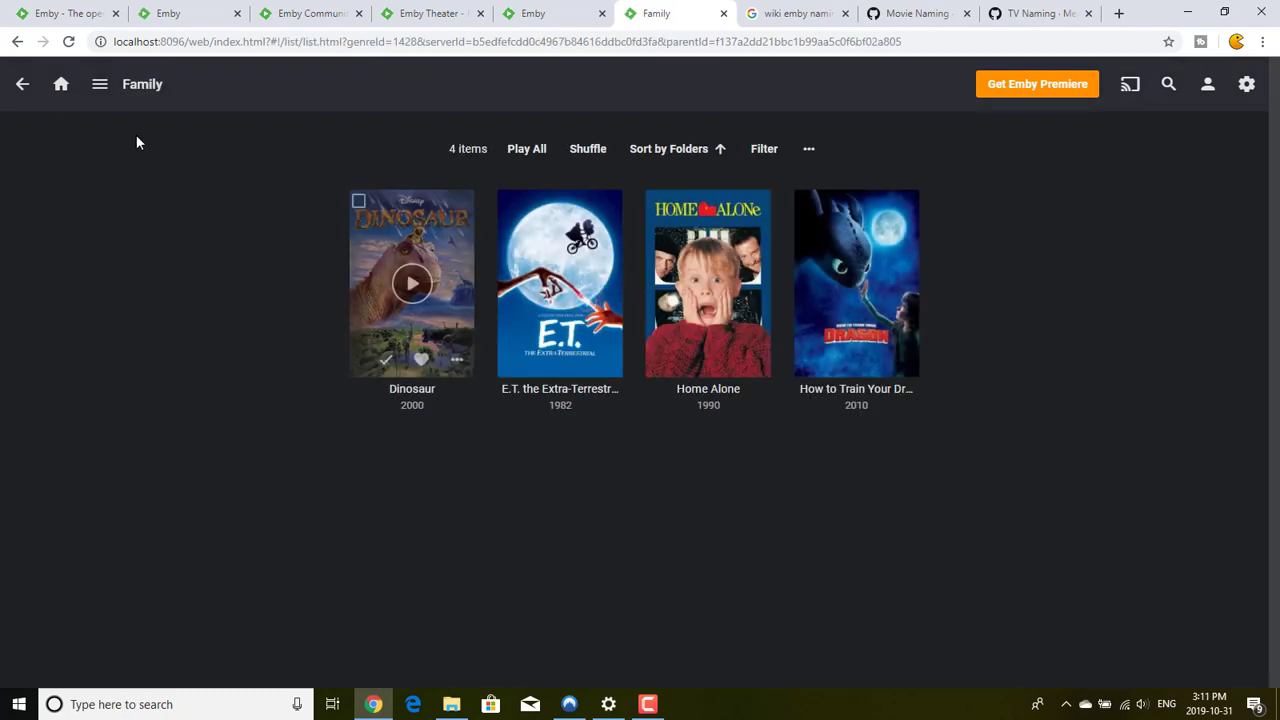
left_click(22, 84)
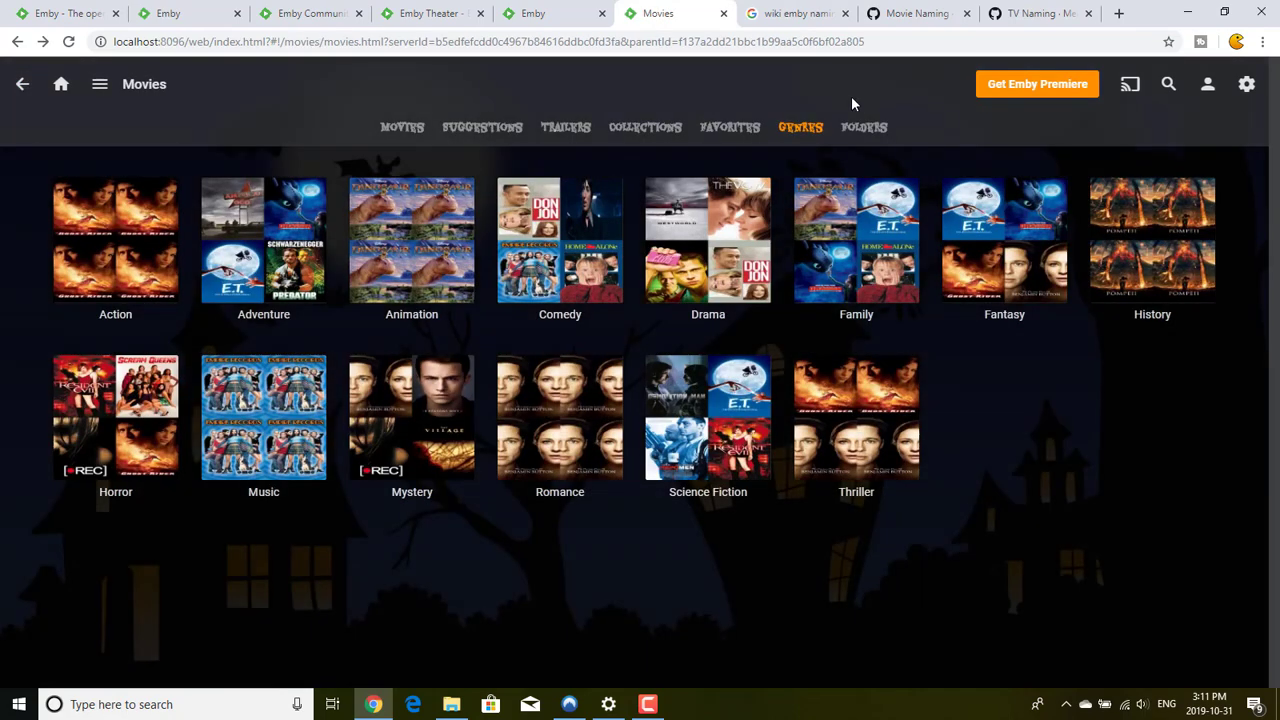
- View the Movies library's folders and the TV shows library's suggestions, and return to the home page
left_click(863, 127)
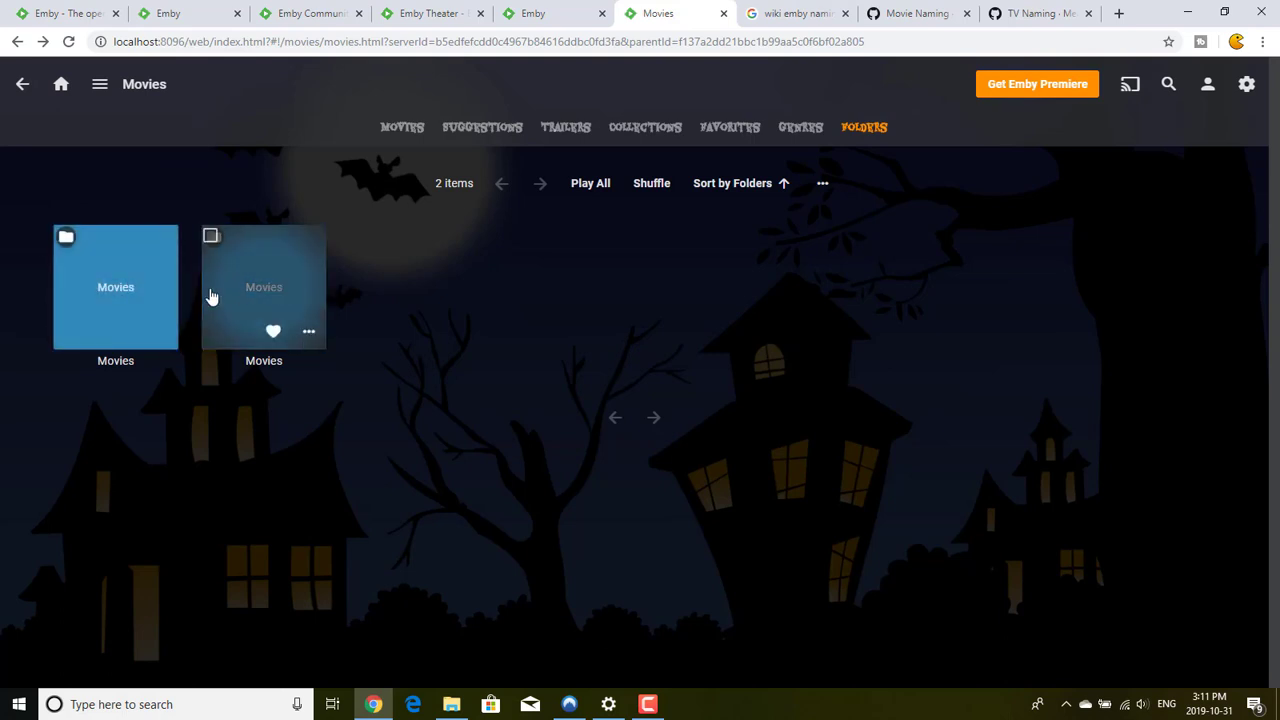
left_click(64, 90)
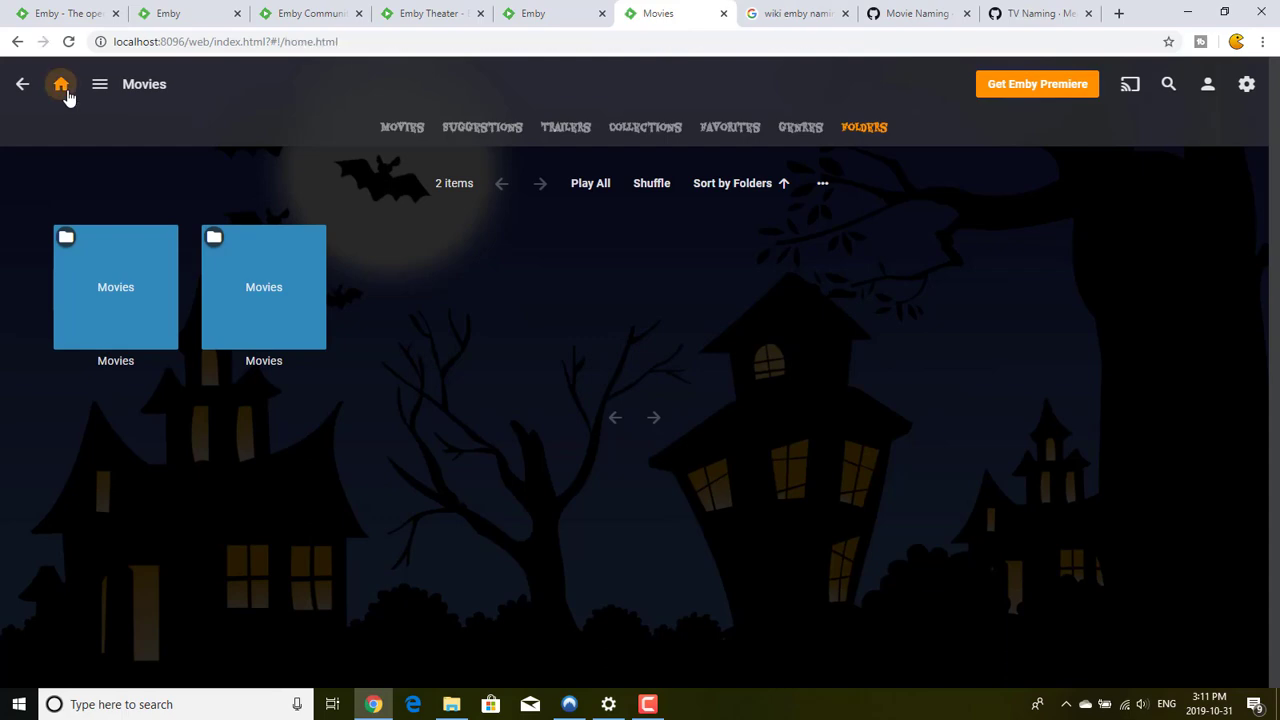
left_click(290, 235)
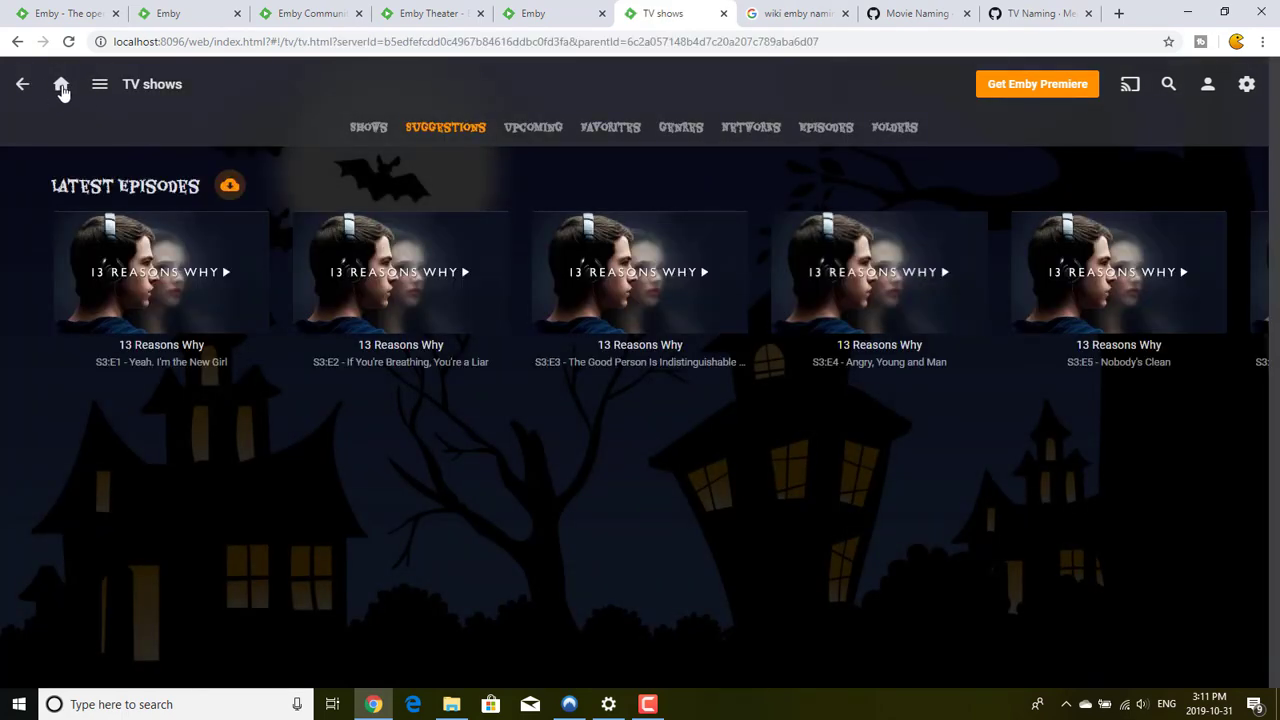
left_click(62, 88)
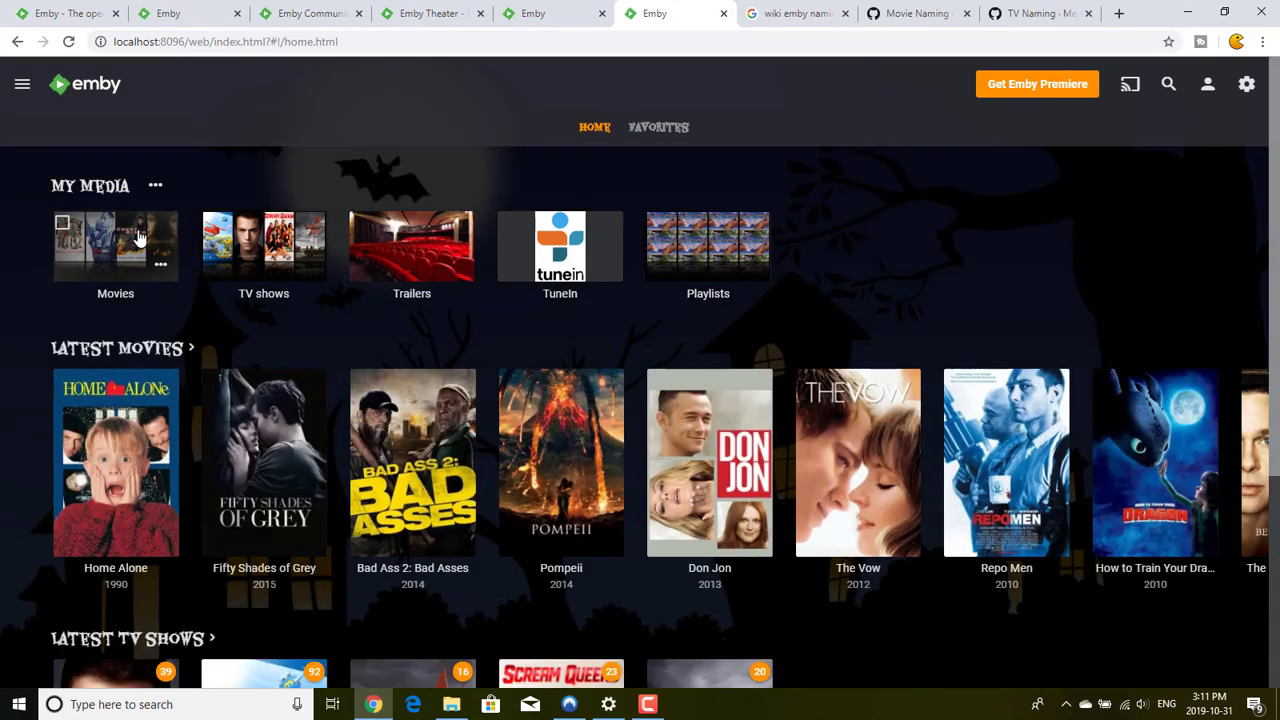
- From the Movies library's full movie list, refresh the metadata of Double zéro, replacing all metadata and existing images
left_click(140, 236)
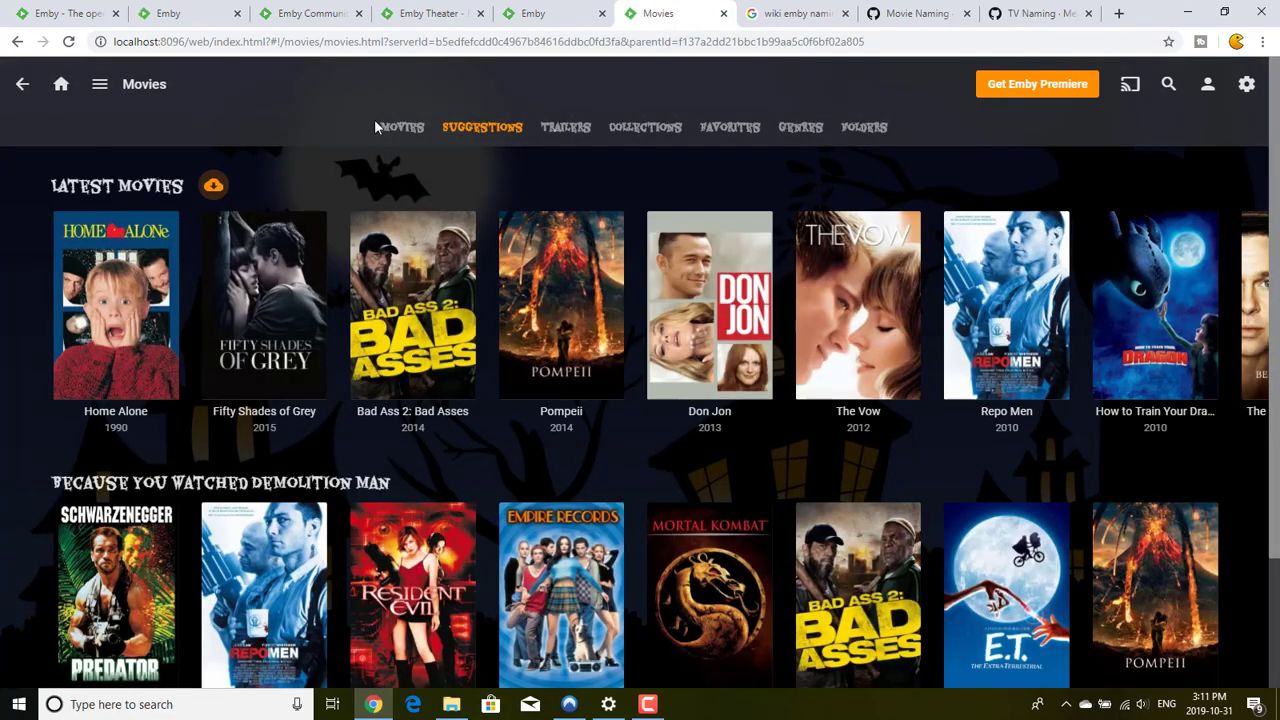
left_click(405, 129)
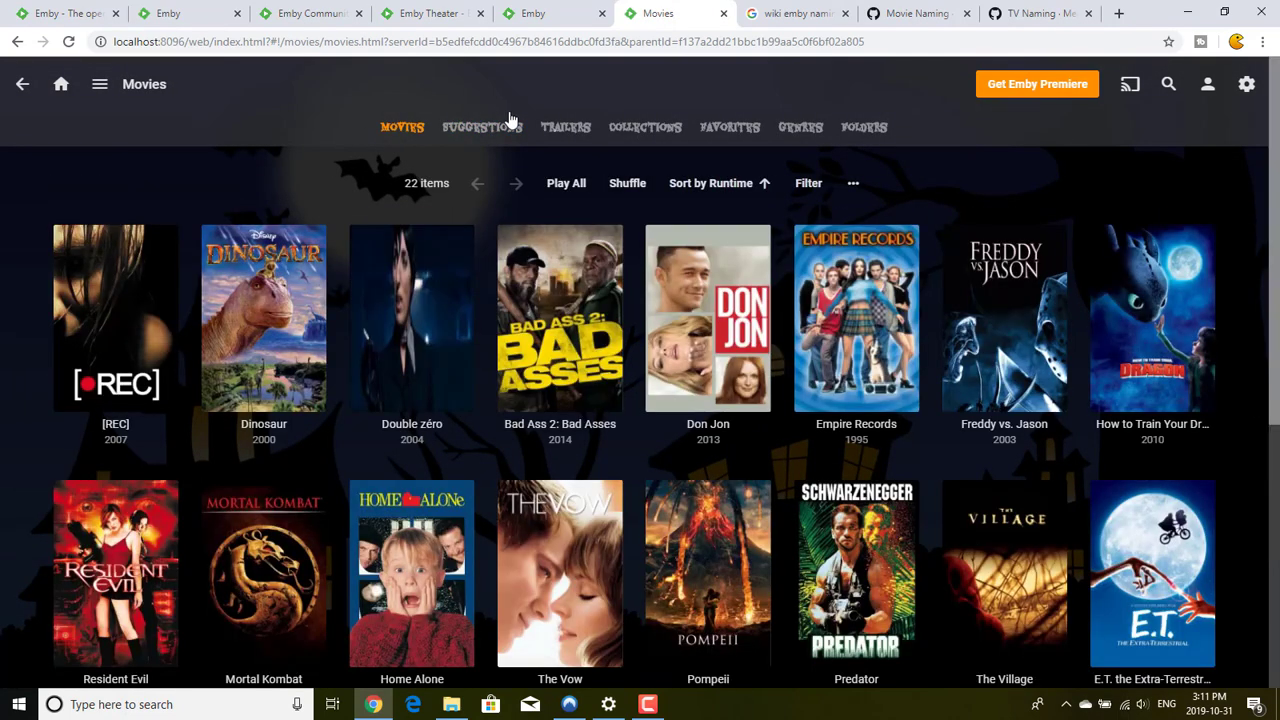
mouse_move(443, 371)
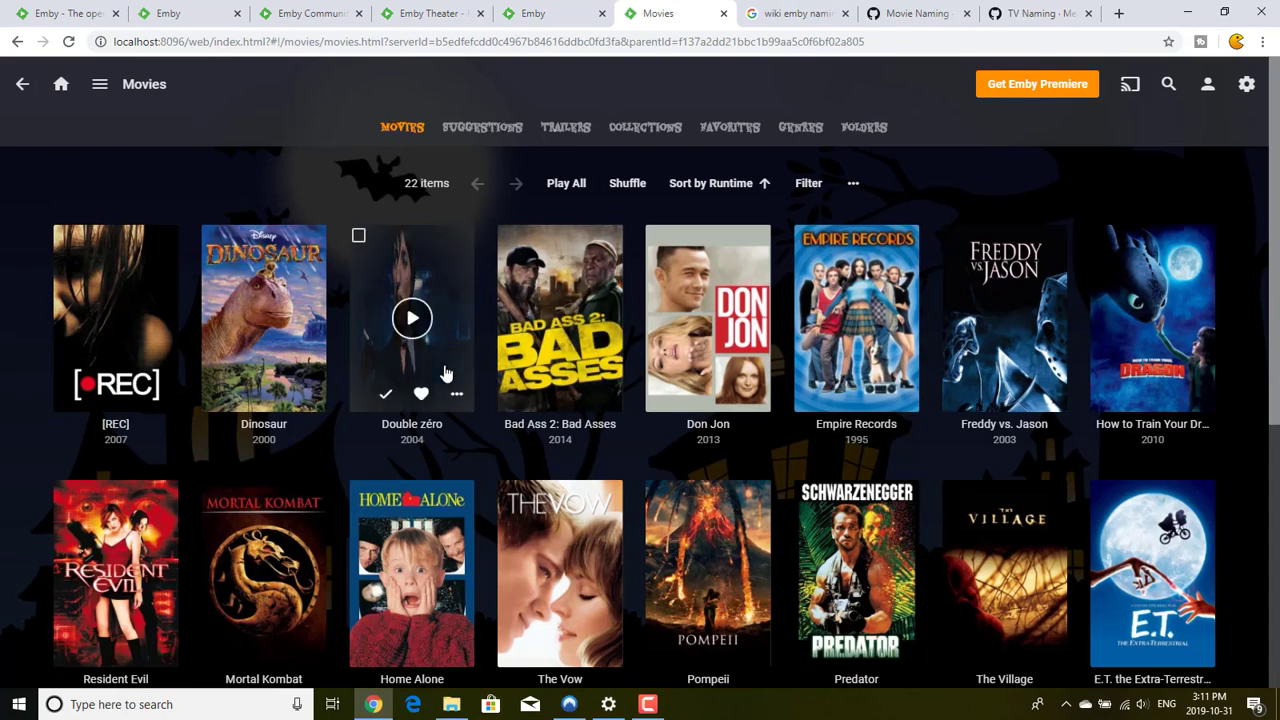
left_click(457, 398)
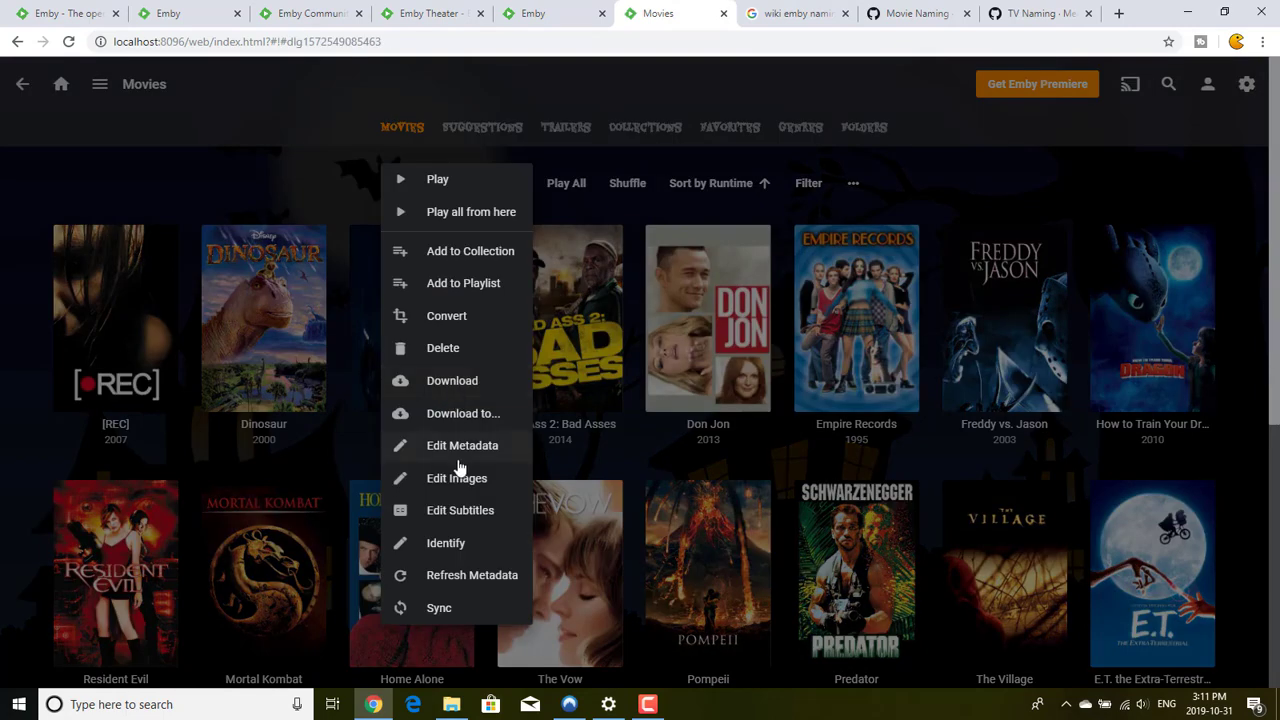
left_click(455, 575)
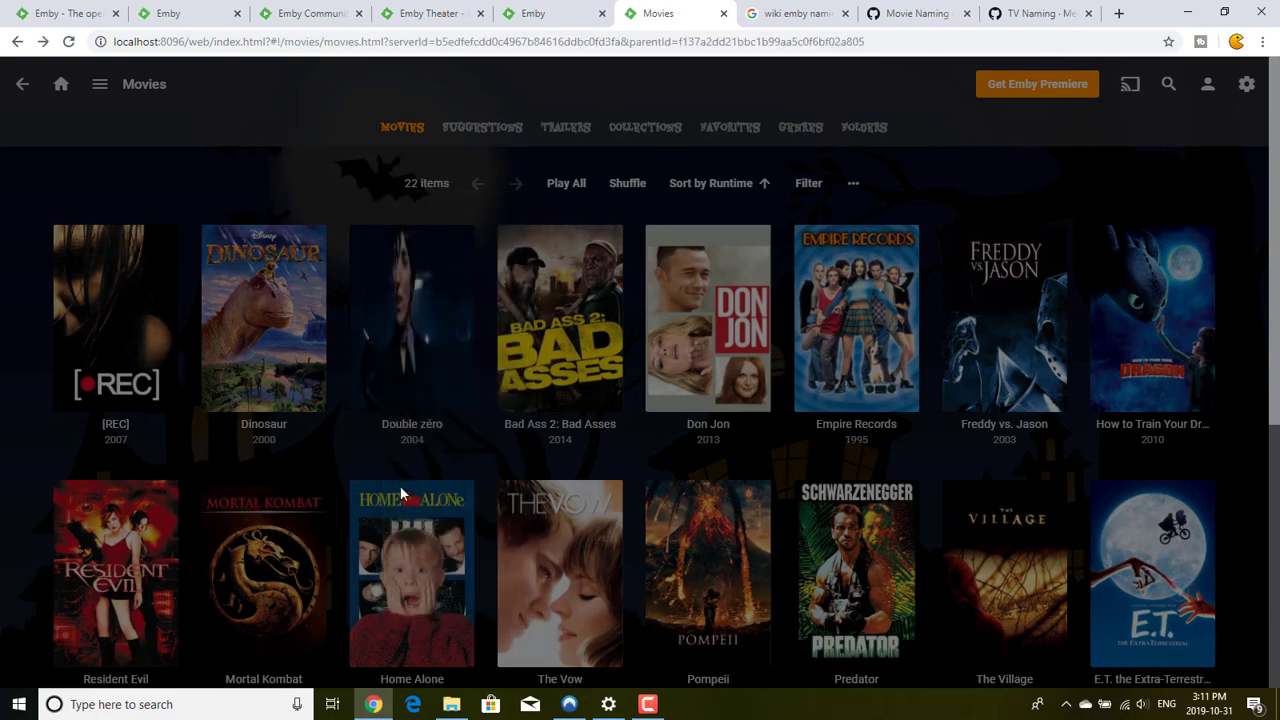
left_click(382, 290)
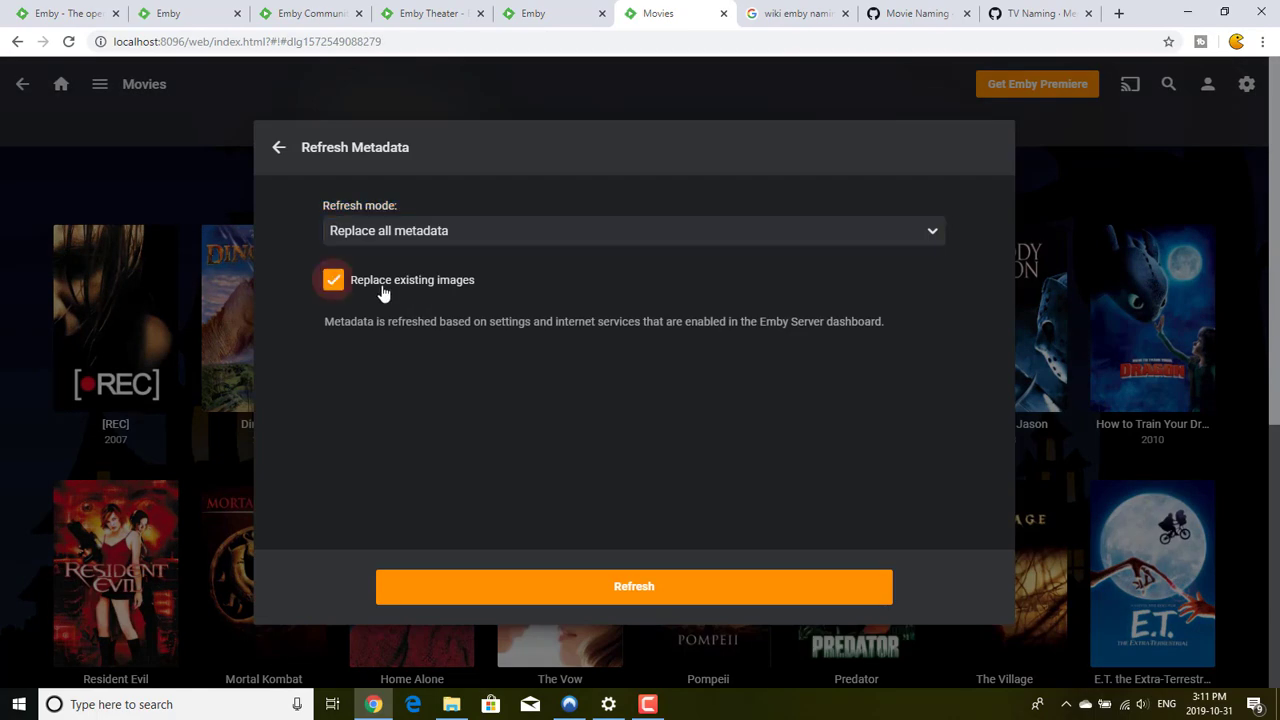
left_click(595, 587)
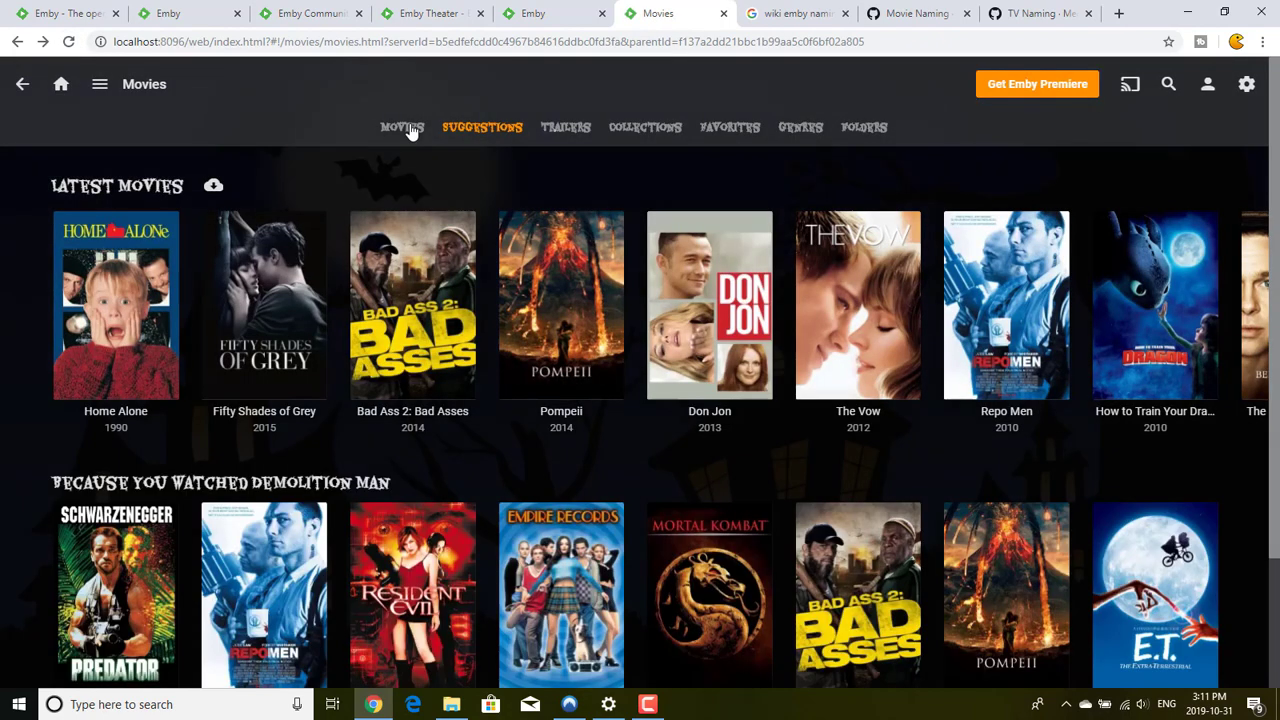
- Open Double zéro from the full movie list and examine its details, cast and similar titles
left_click(405, 130)
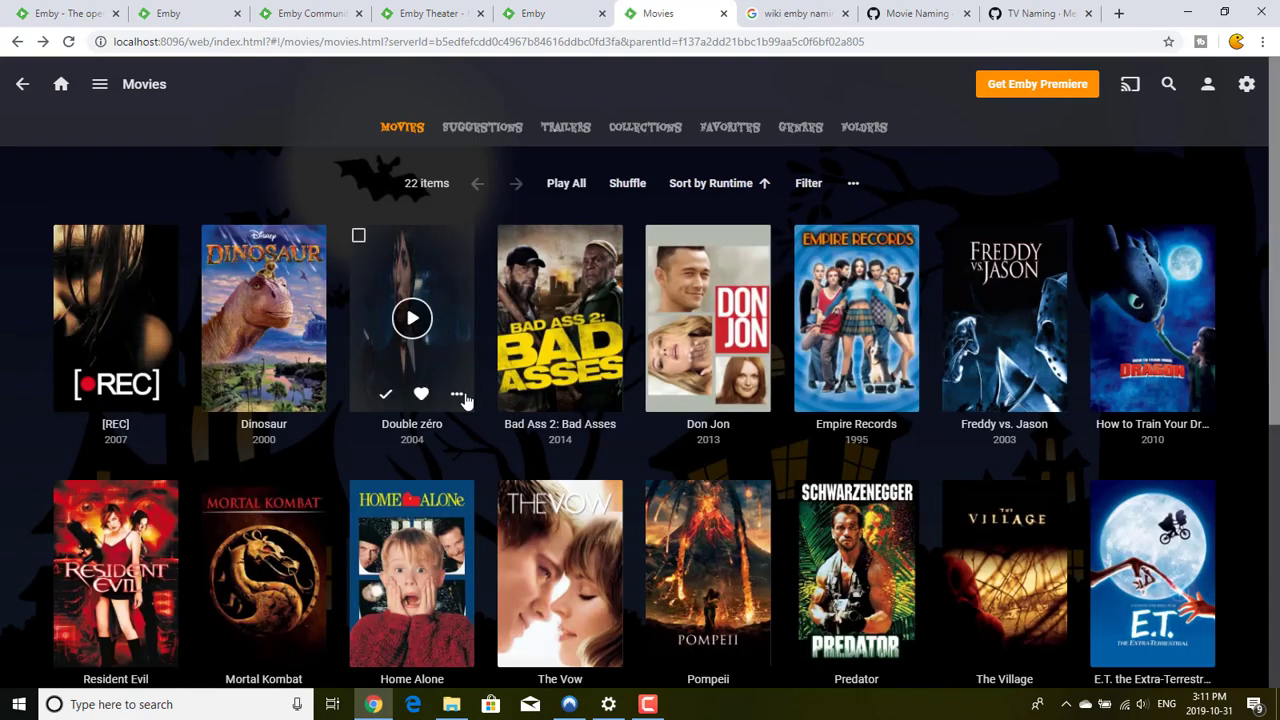
left_click(464, 400)
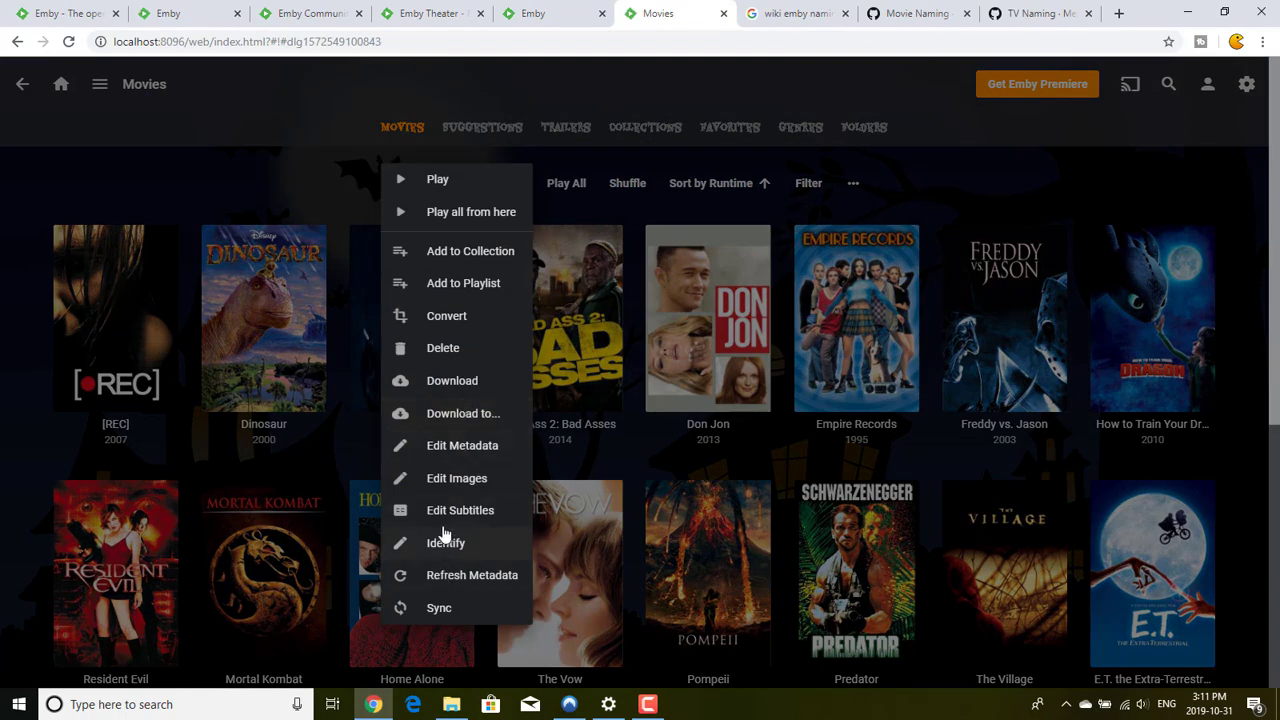
left_click(336, 161)
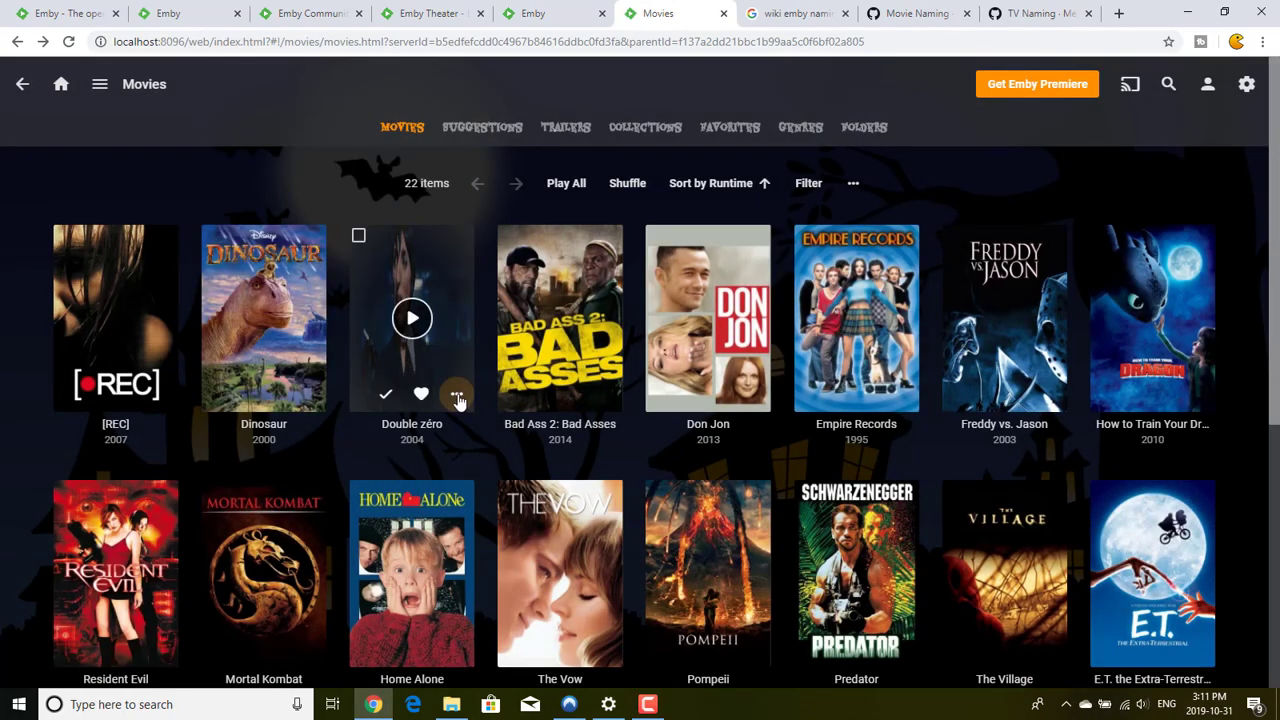
left_click(403, 272)
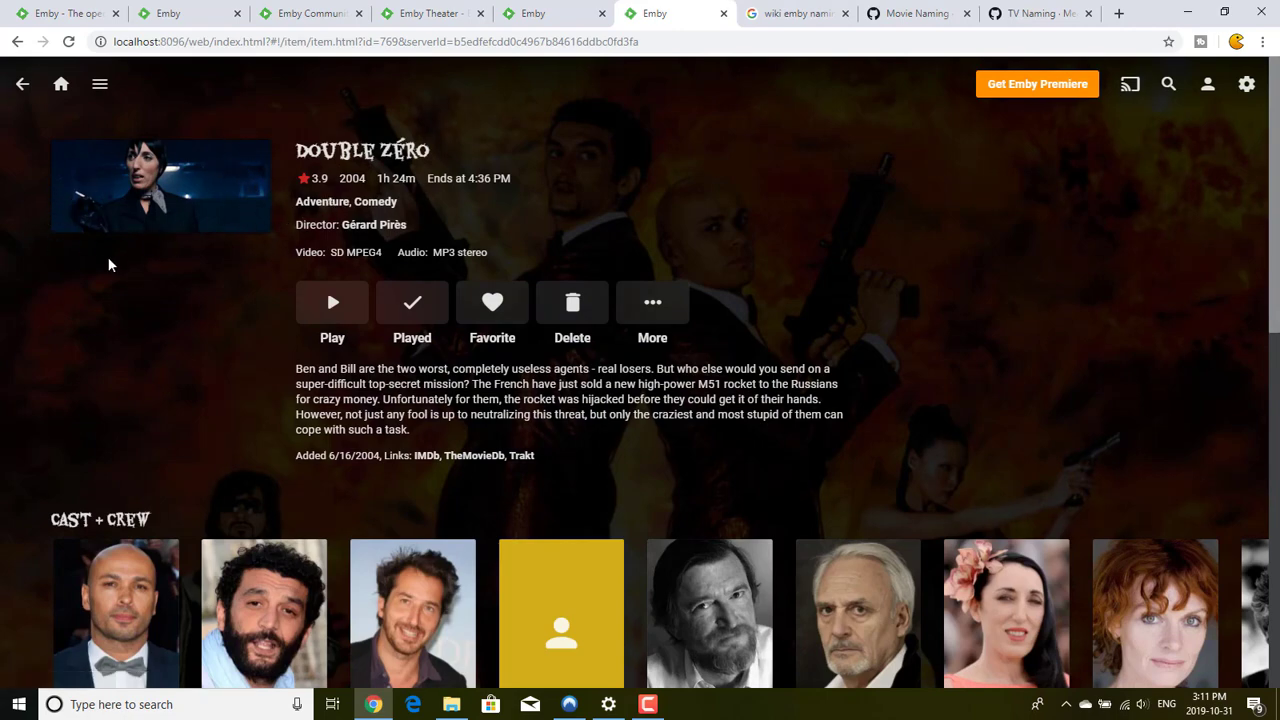
scroll(19, 465, "down", 4)
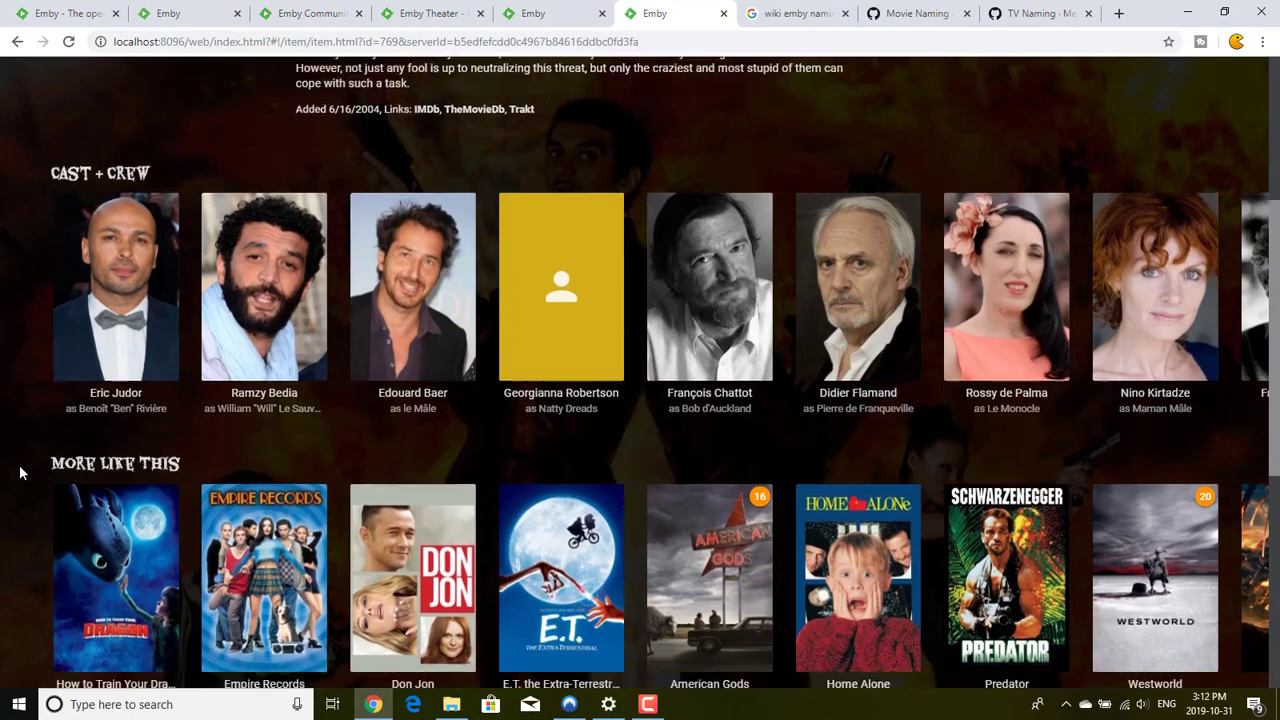
scroll(19, 465, "up", 4)
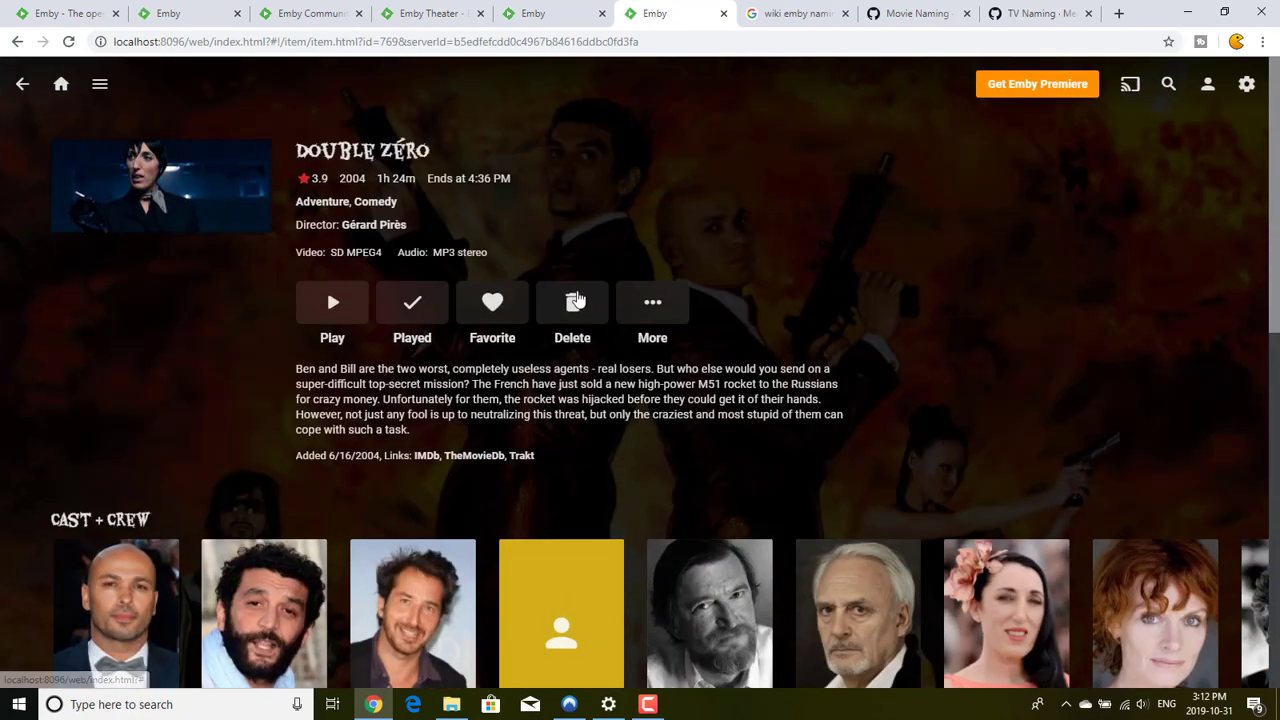
- Edit Double zéro's images, searching primary images in all languages and downloading the 500 x 750 French poster from TheMovieDb
left_click(634, 312)
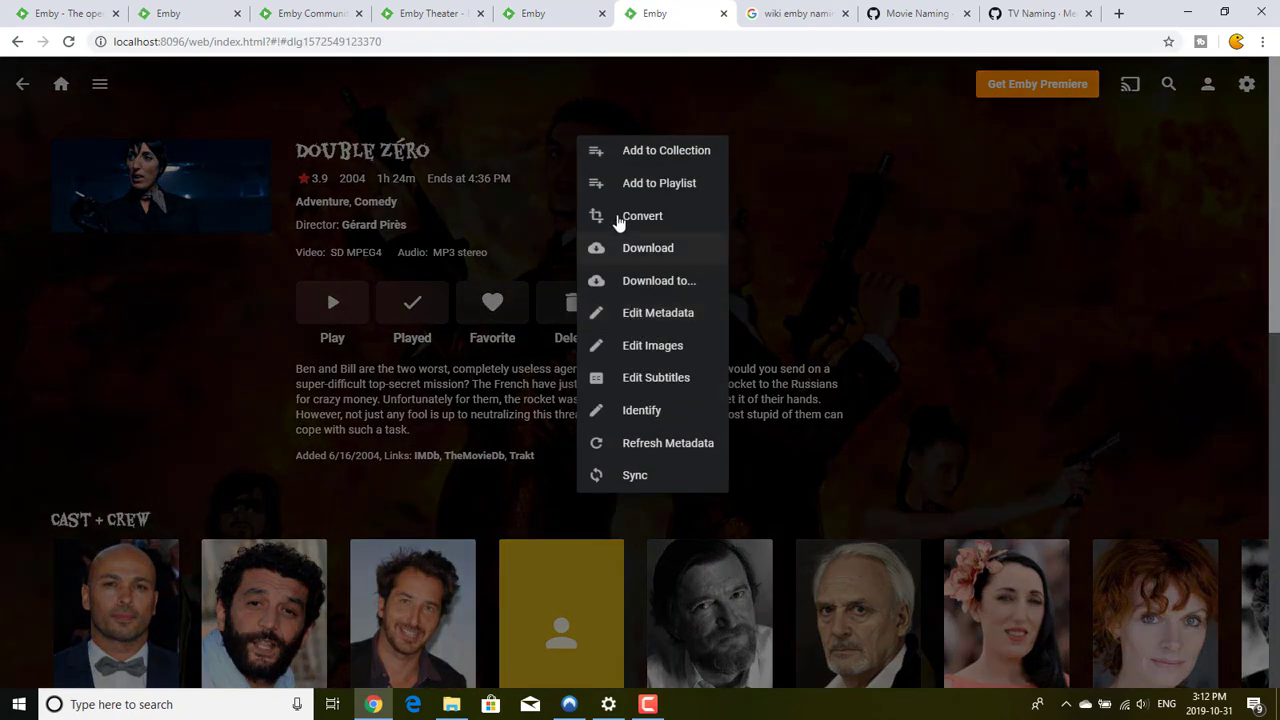
left_click(648, 346)
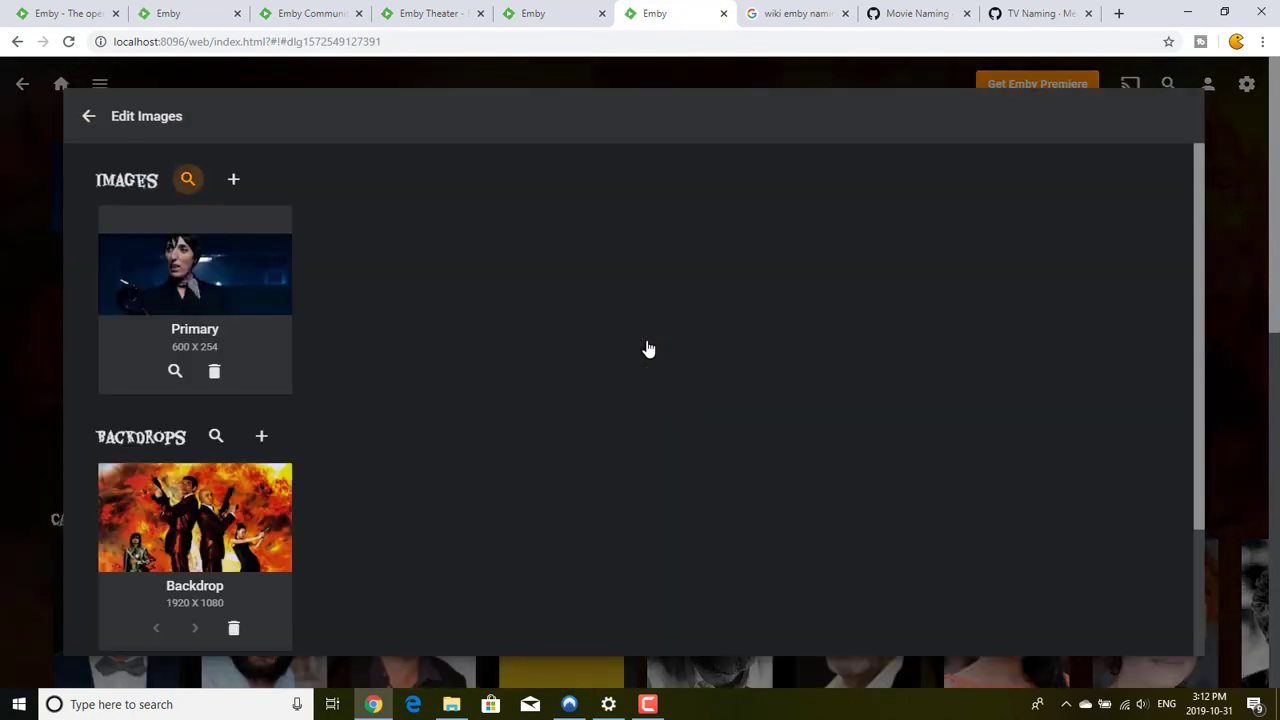
left_click(186, 181)
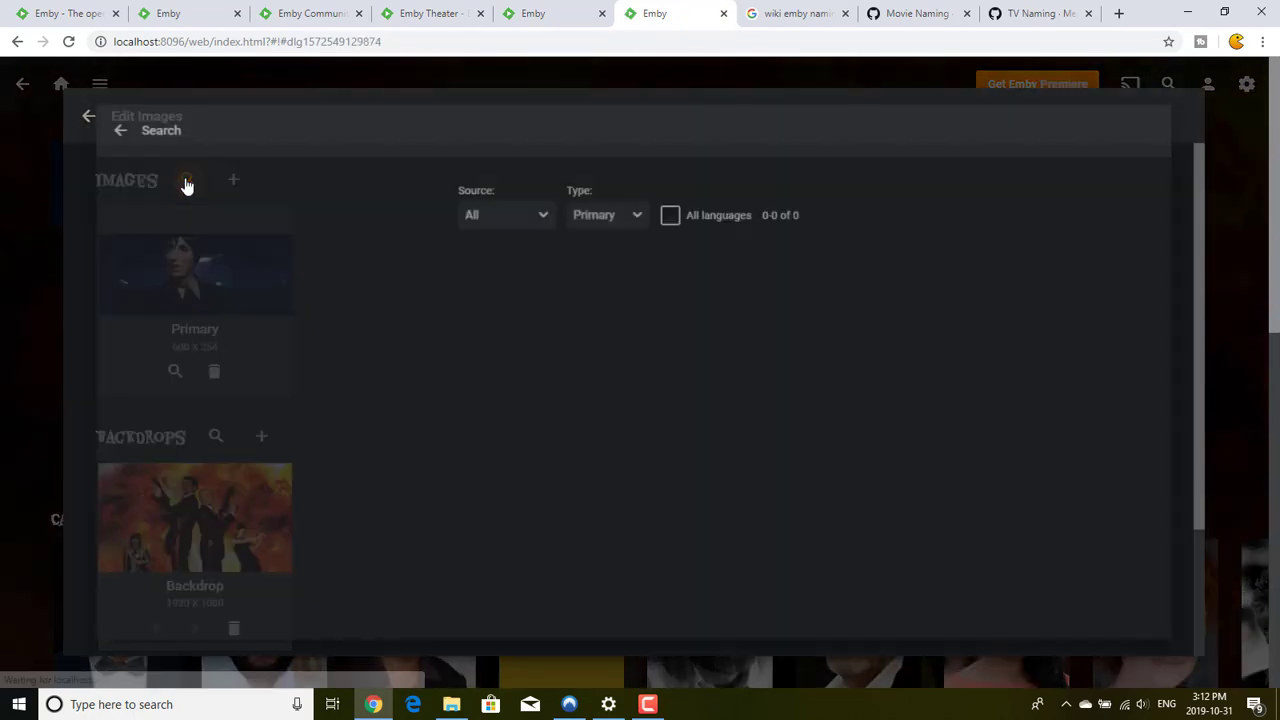
left_click(676, 208)
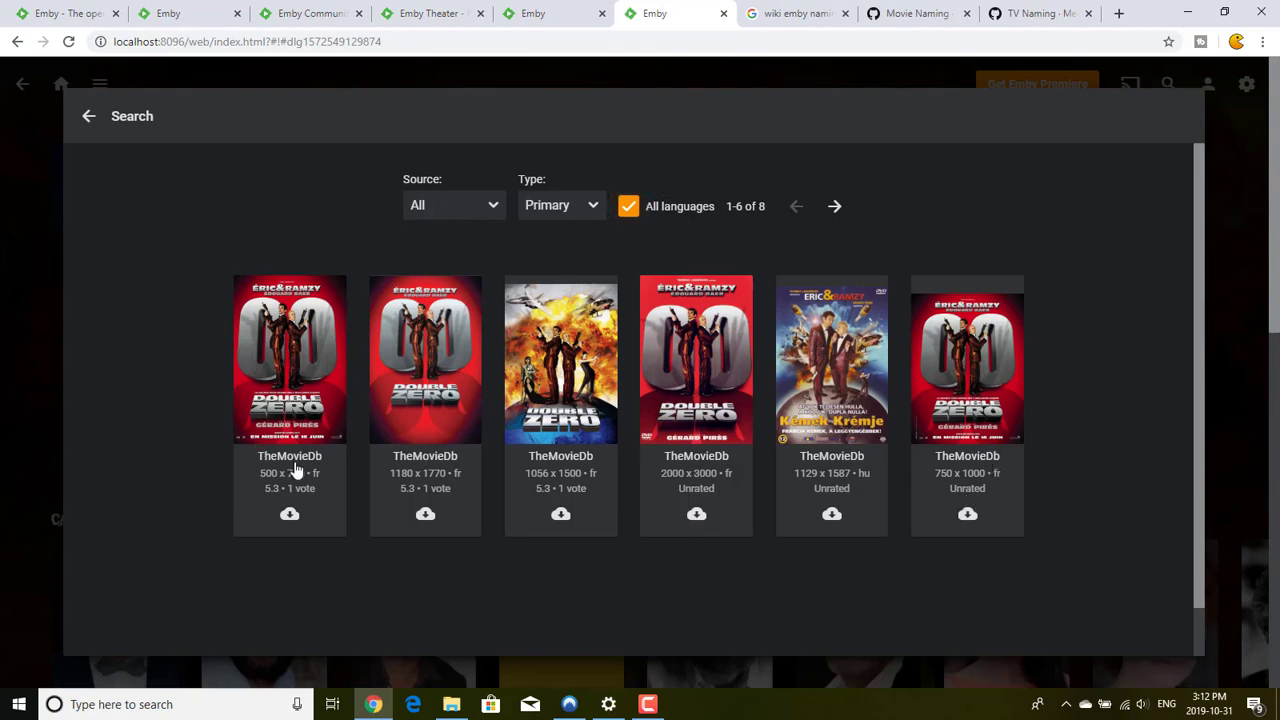
left_click(287, 517)
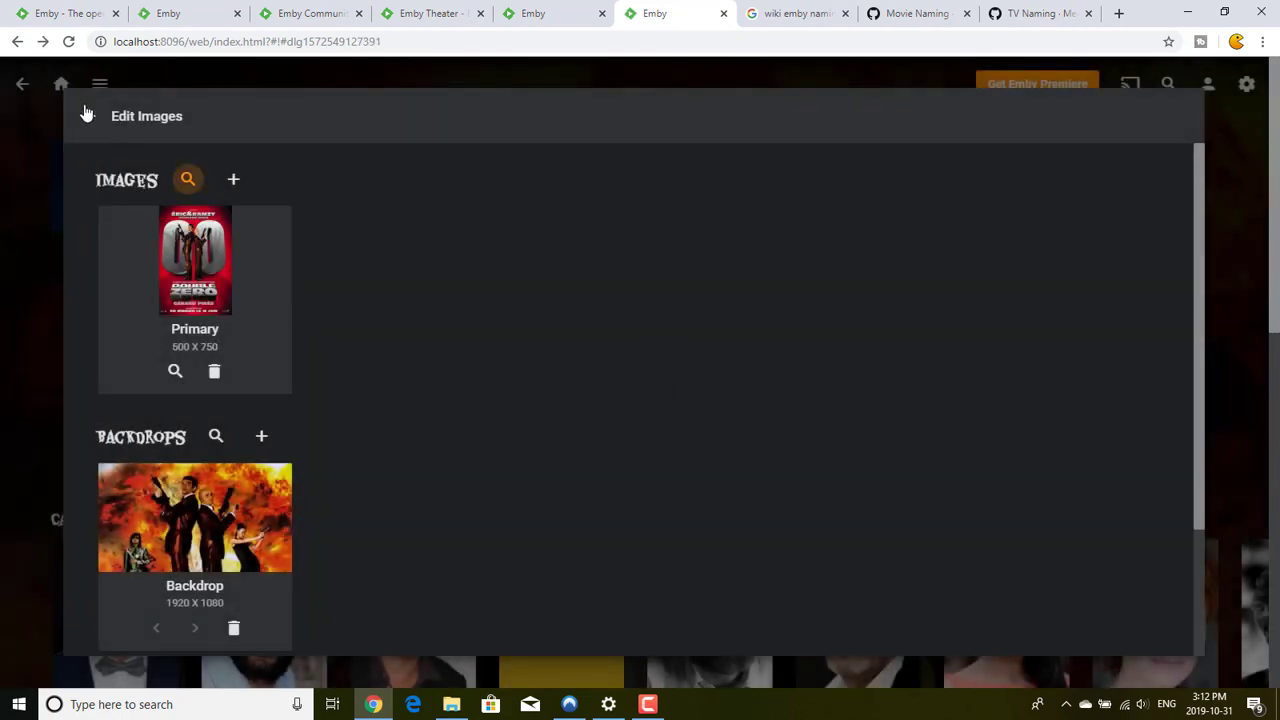
- Close Double zéro's image editor, return to the home page, and open the Movies library's full movie list
left_click(86, 116)
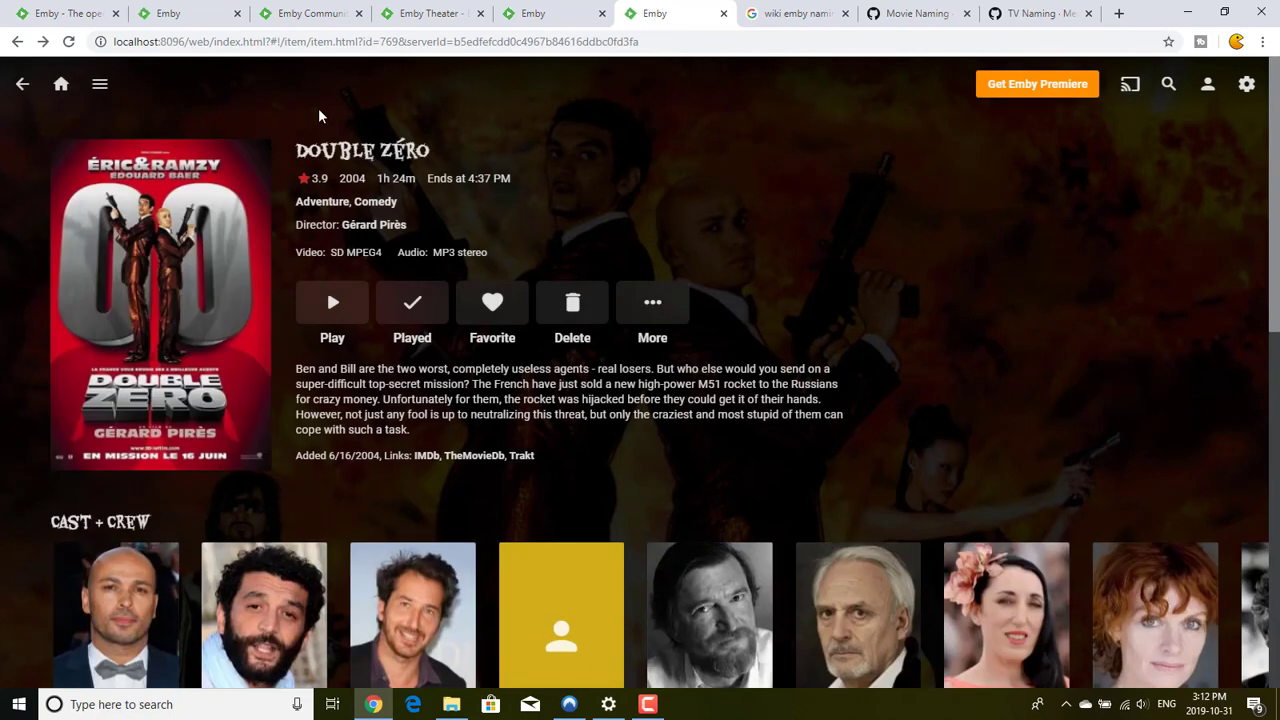
left_click(60, 88)
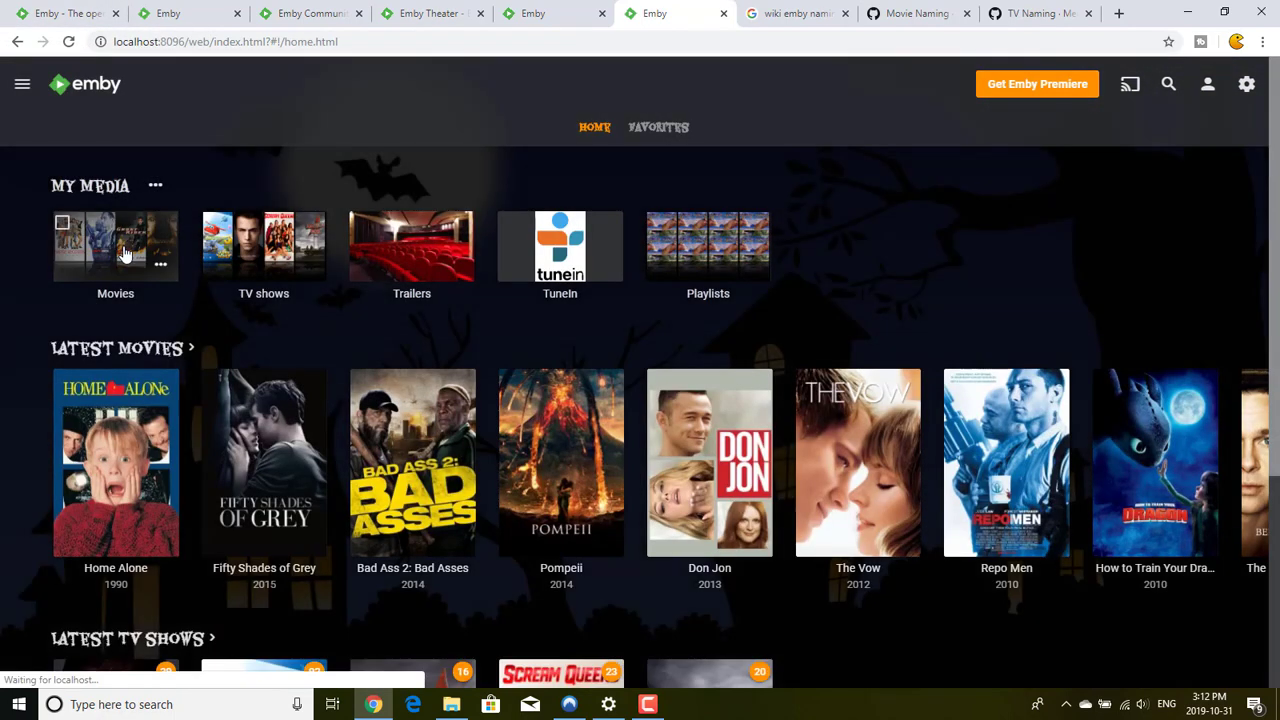
left_click(125, 254)
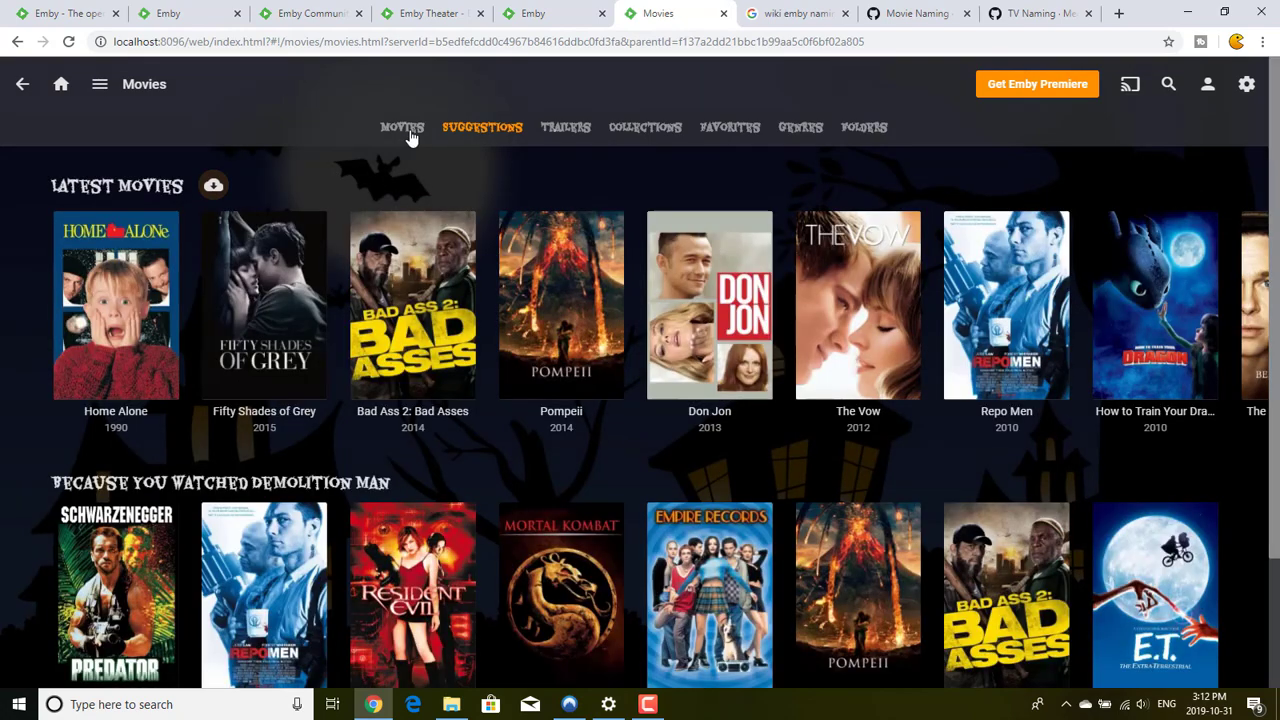
left_click(407, 134)
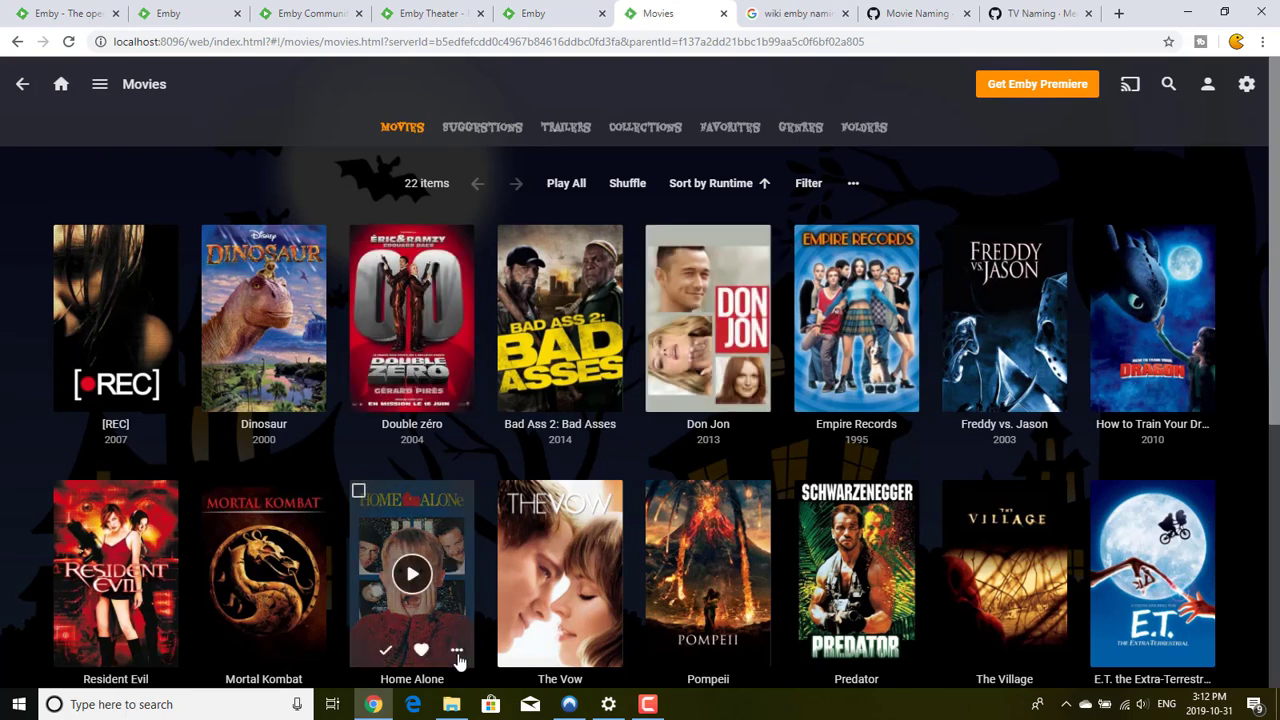
- Edit Home Alone's images, search for primary images, and download the green 1400 x 2100 English poster with 9 votes from TheMovieDb
left_click(457, 652)
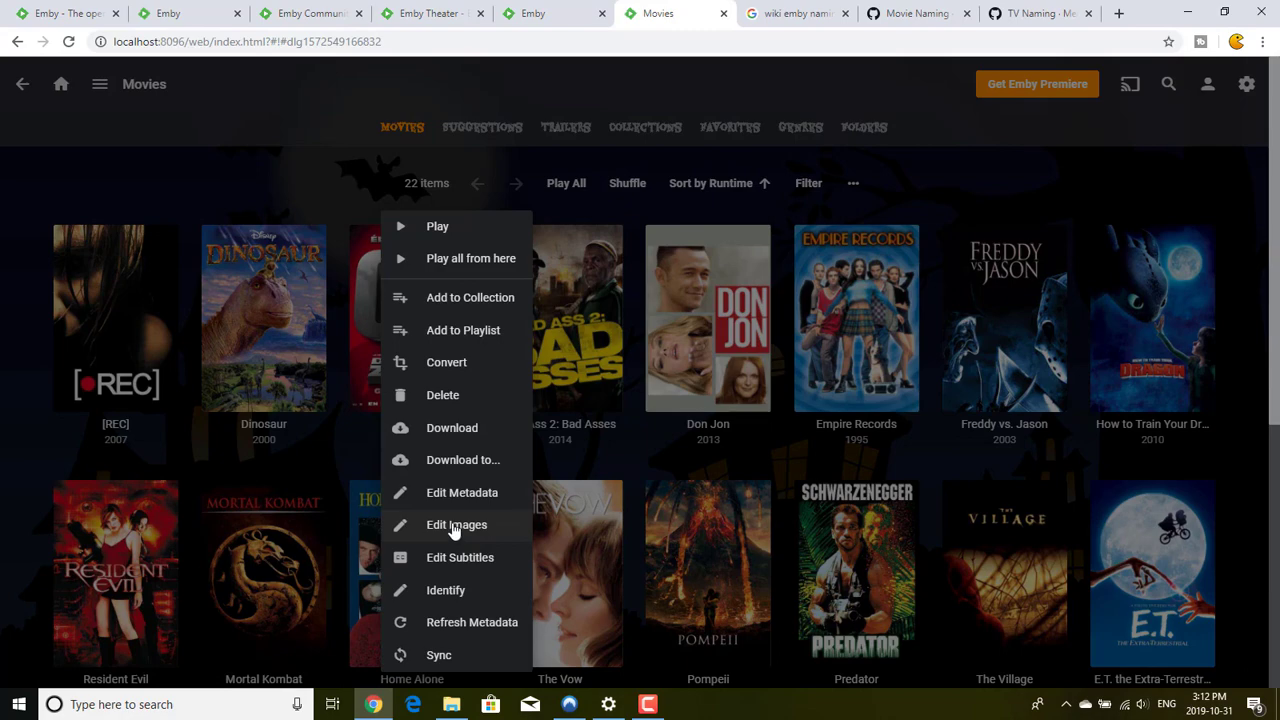
left_click(455, 527)
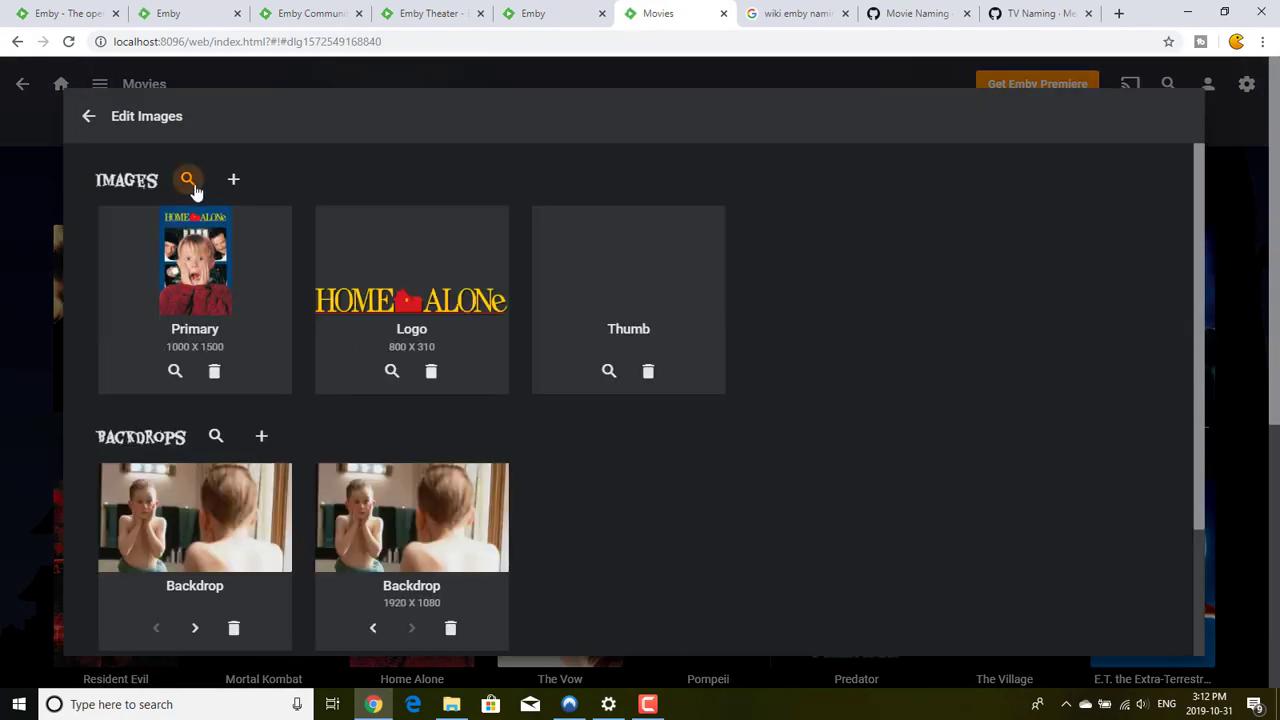
left_click(188, 181)
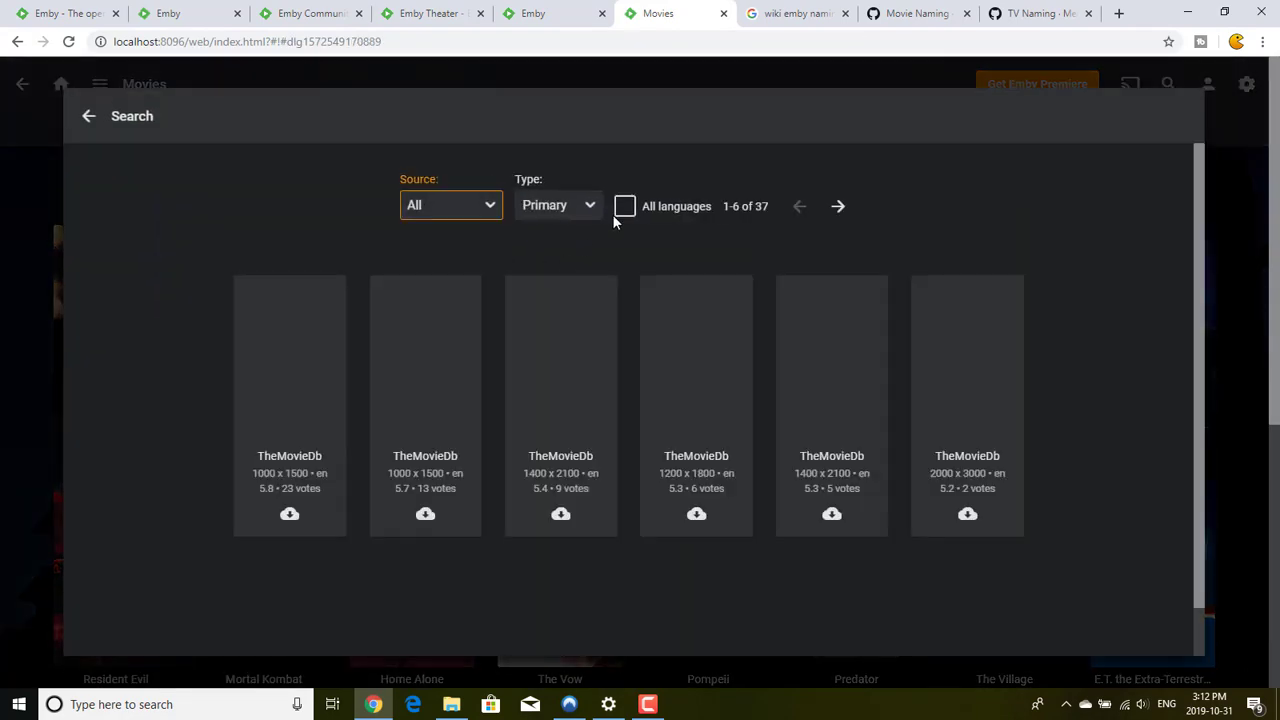
left_click(623, 208)
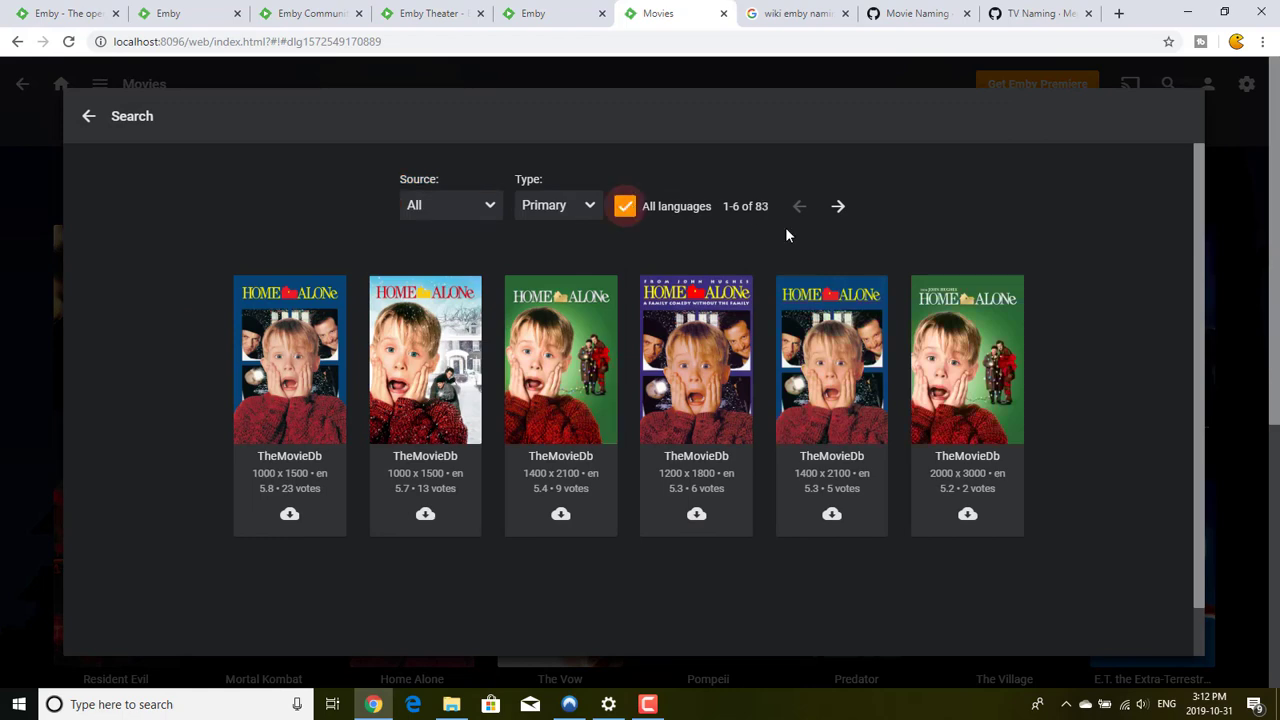
left_click(632, 216)
left_click(561, 515)
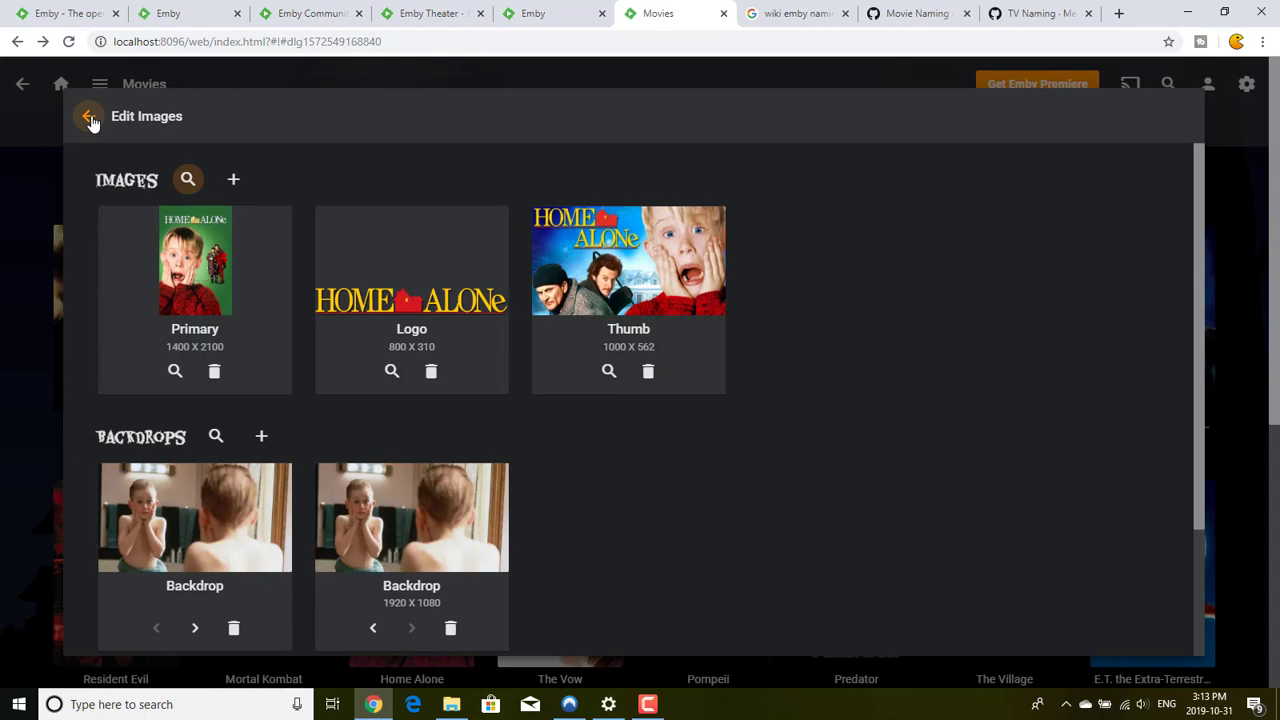
left_click(90, 120)
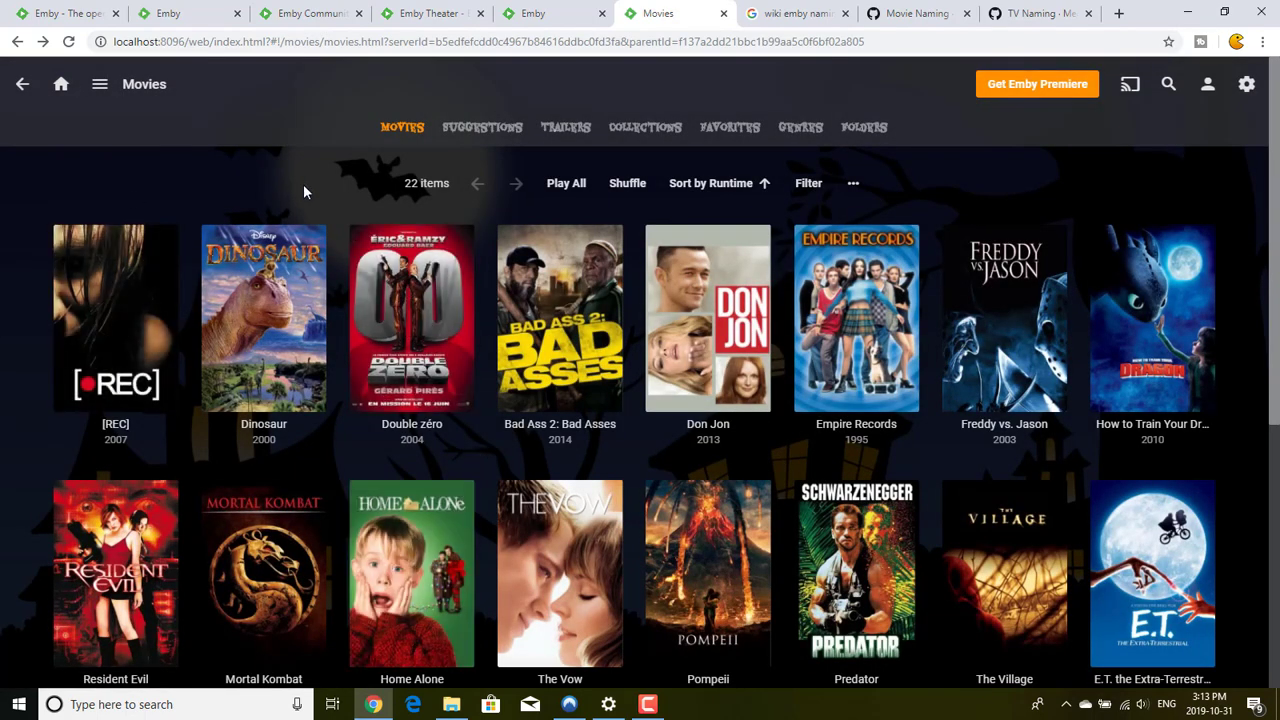
- Open Double zéro's metadata for editing, review its fields from path to overview, and close it without saving
mouse_move(452, 370)
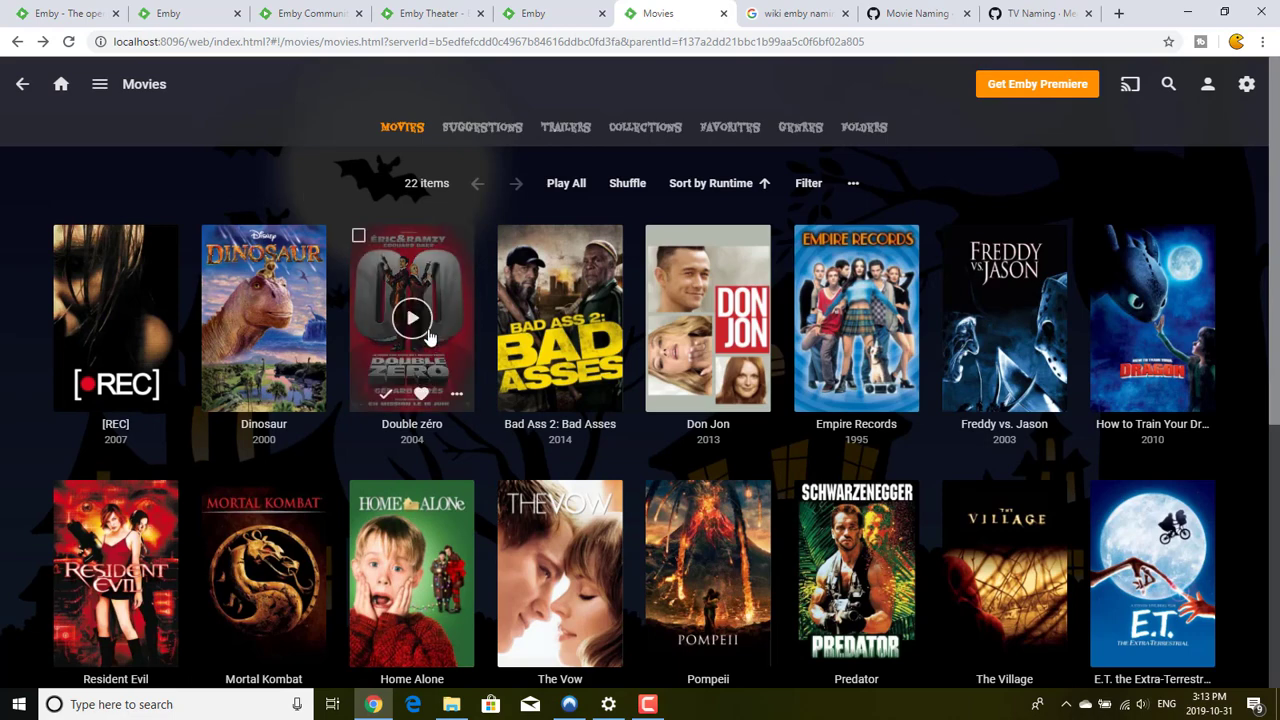
left_click(458, 397)
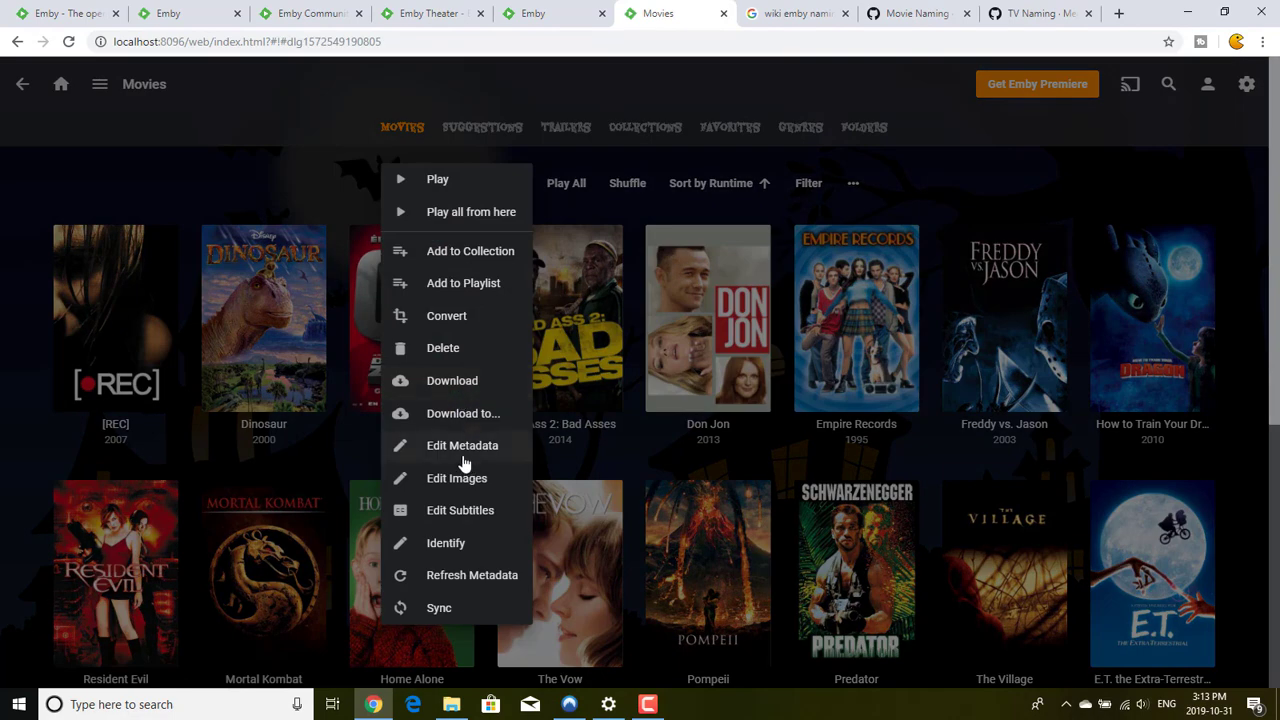
left_click(463, 452)
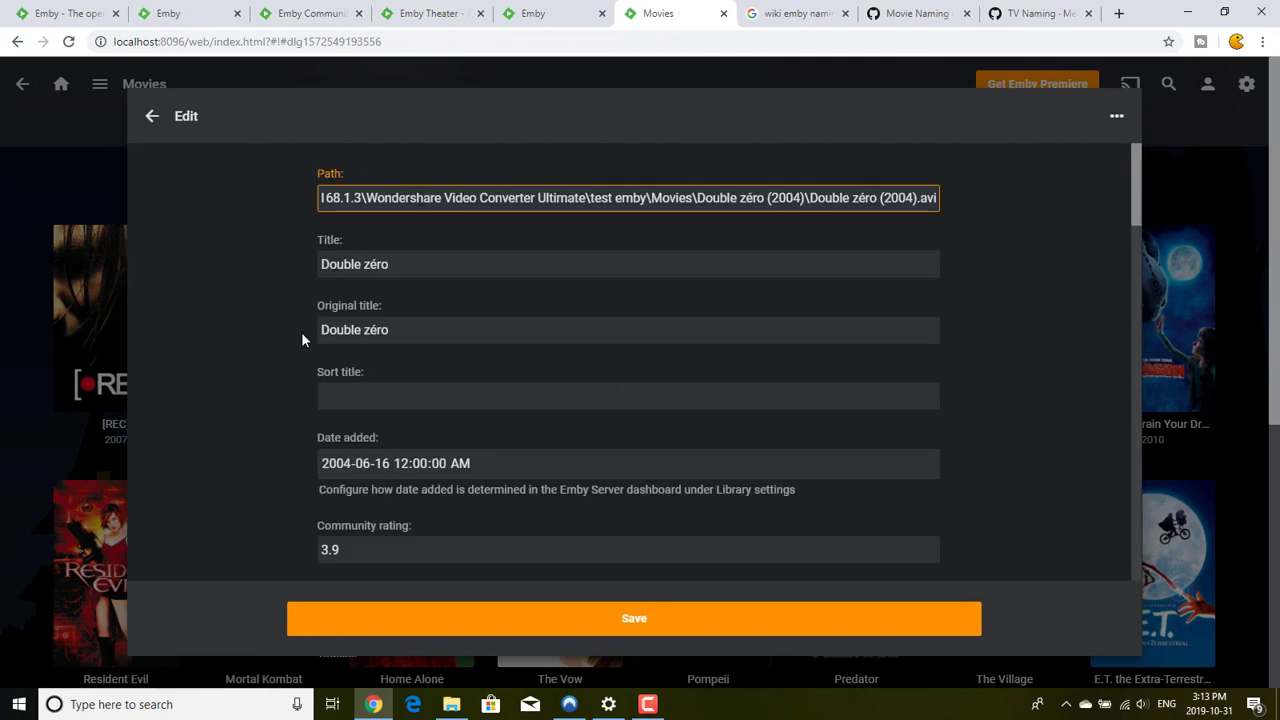
scroll(302, 334, "down", 3)
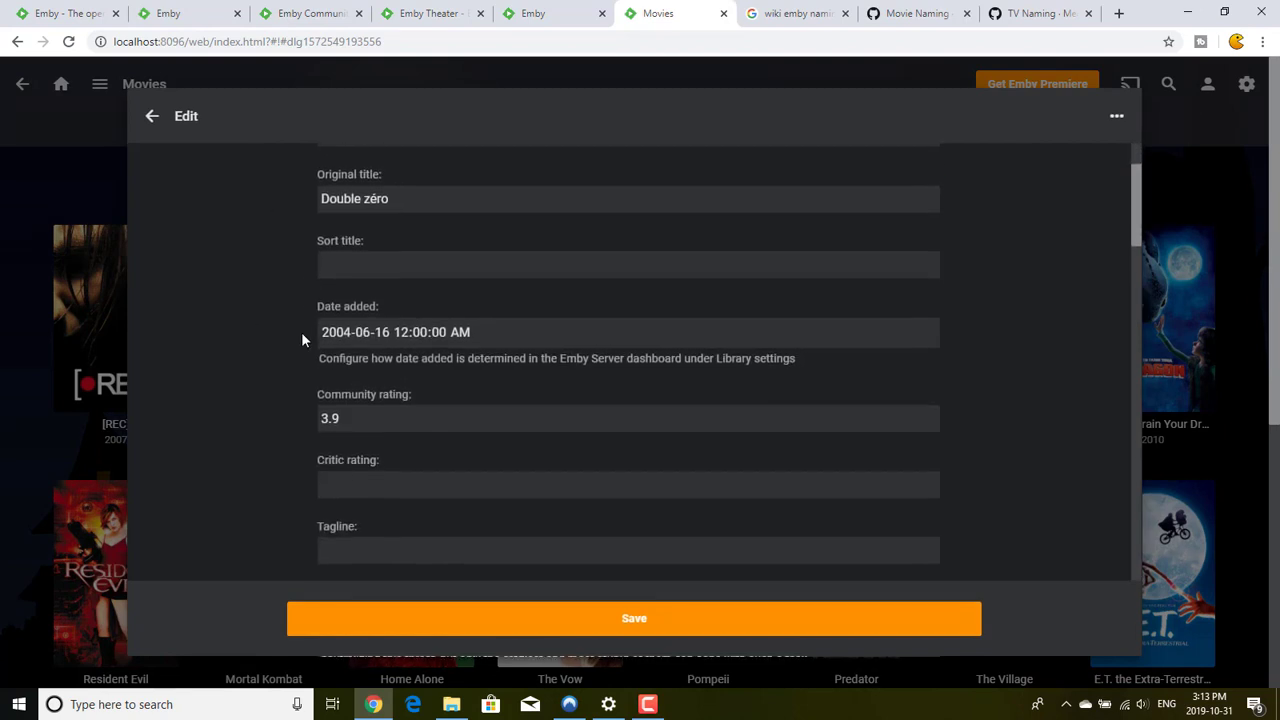
scroll(301, 332, "down", 3)
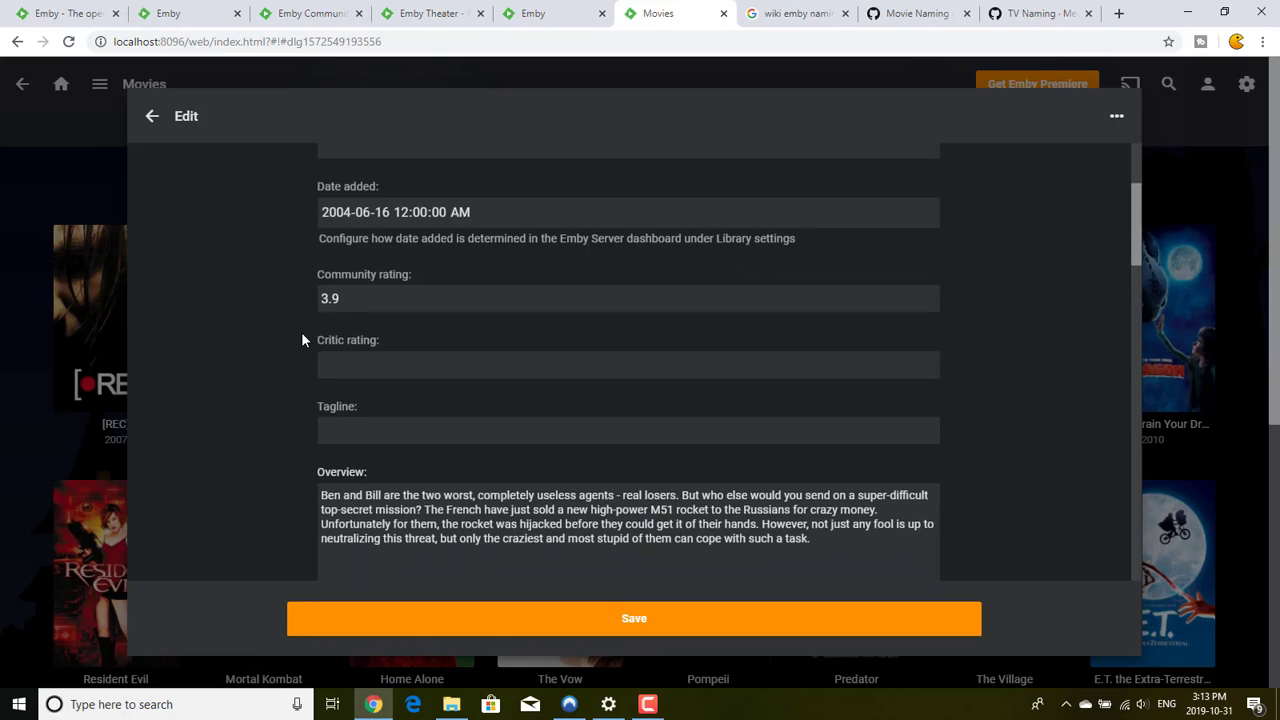
scroll(302, 334, "down", 2)
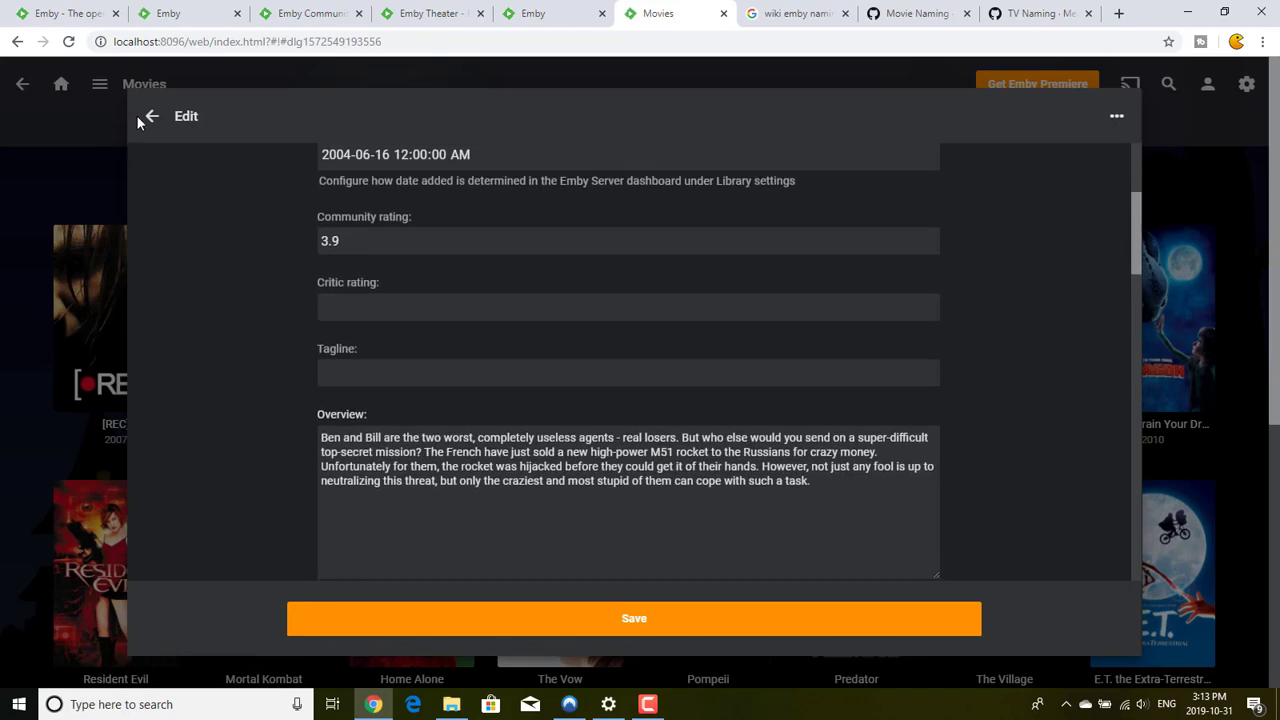
left_click(145, 117)
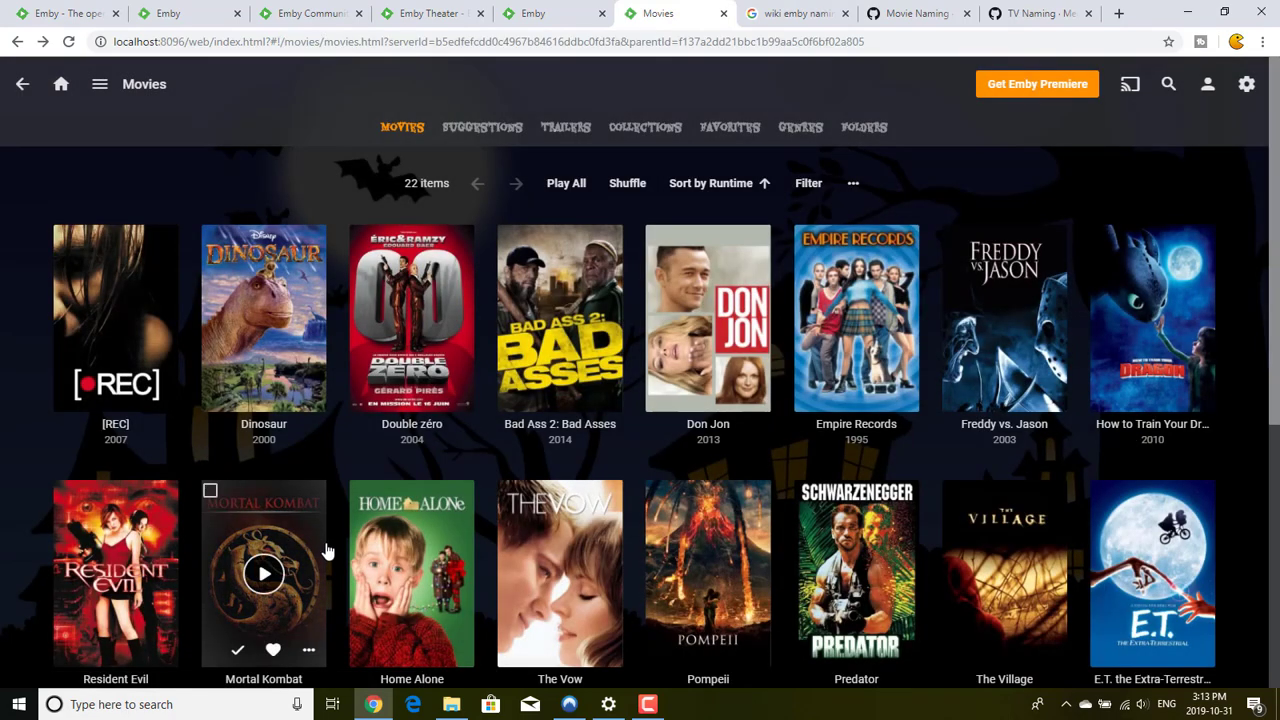
- Open Home Alone's metadata for editing and review its titles, ratings, tagline, overview, release date, parental rating and external IDs
left_click(456, 650)
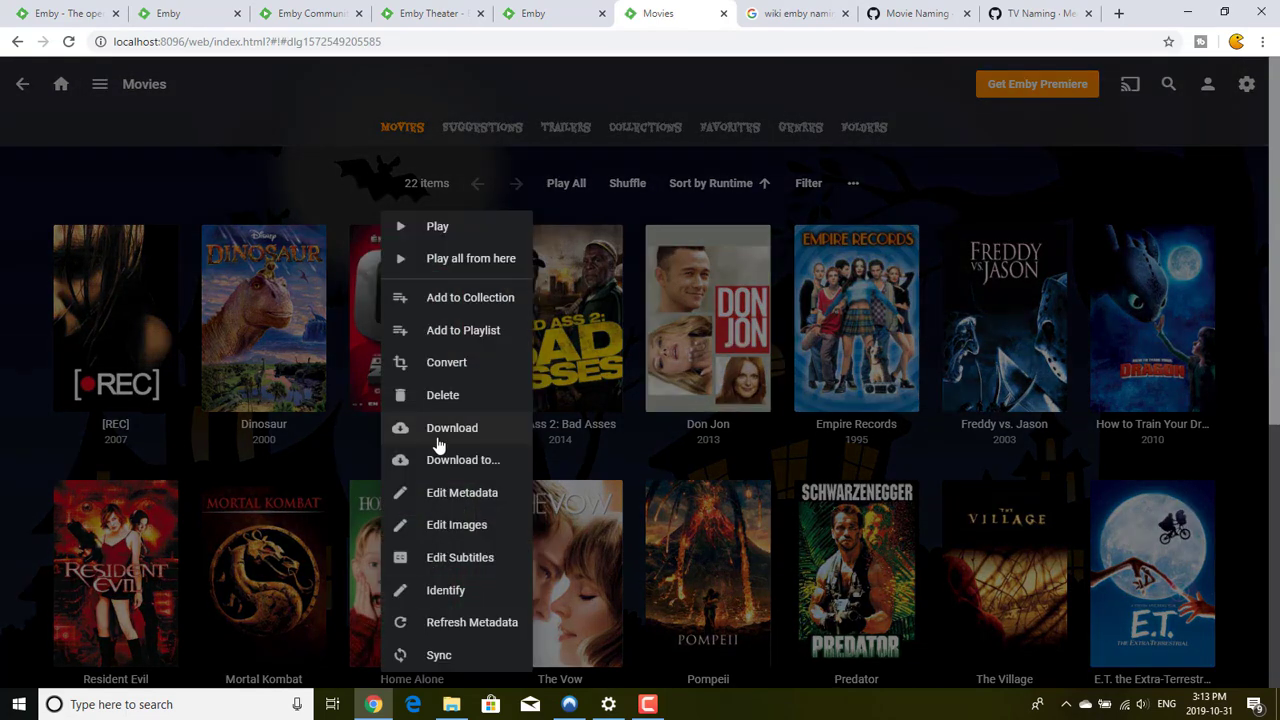
left_click(458, 497)
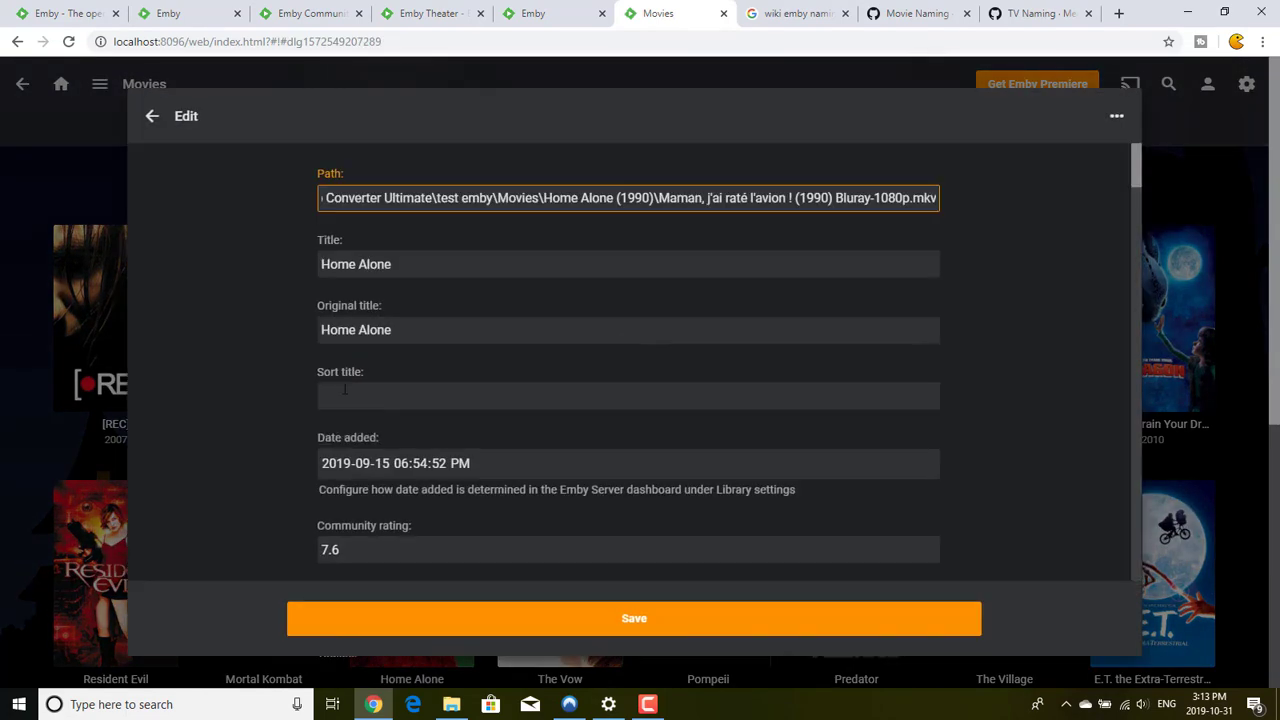
scroll(281, 342, "down", 2)
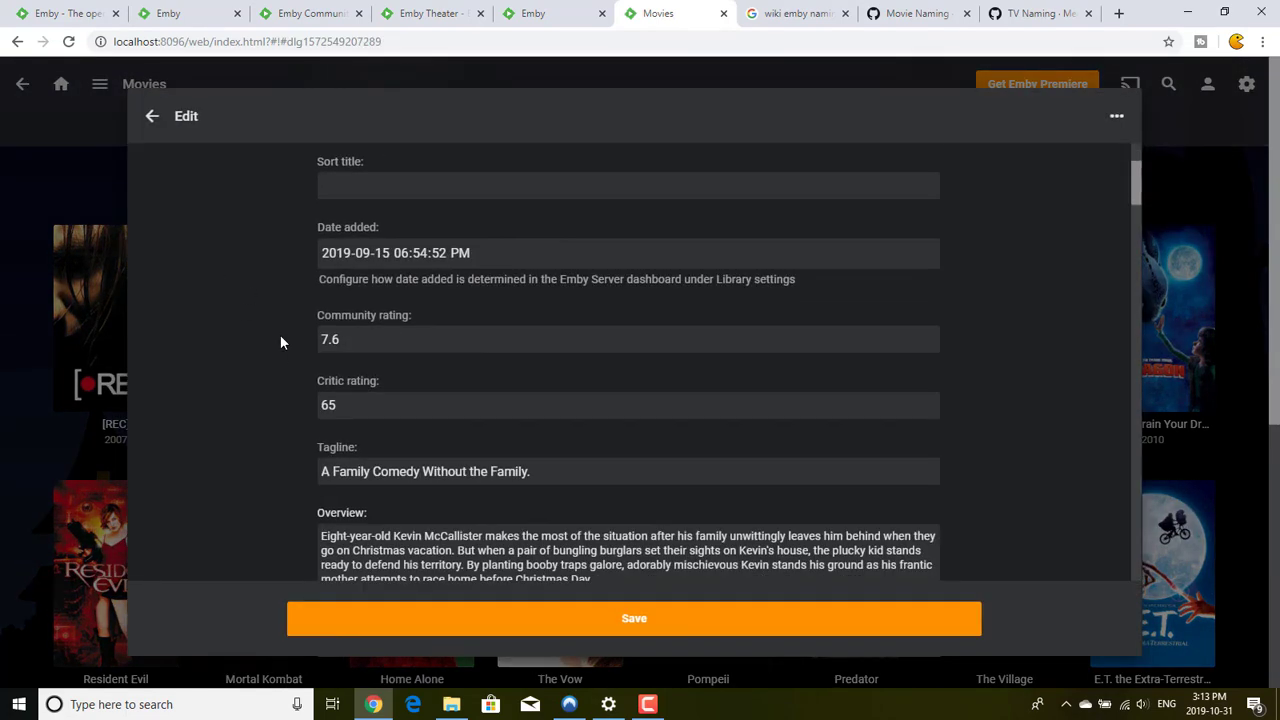
scroll(294, 333, "down", 1)
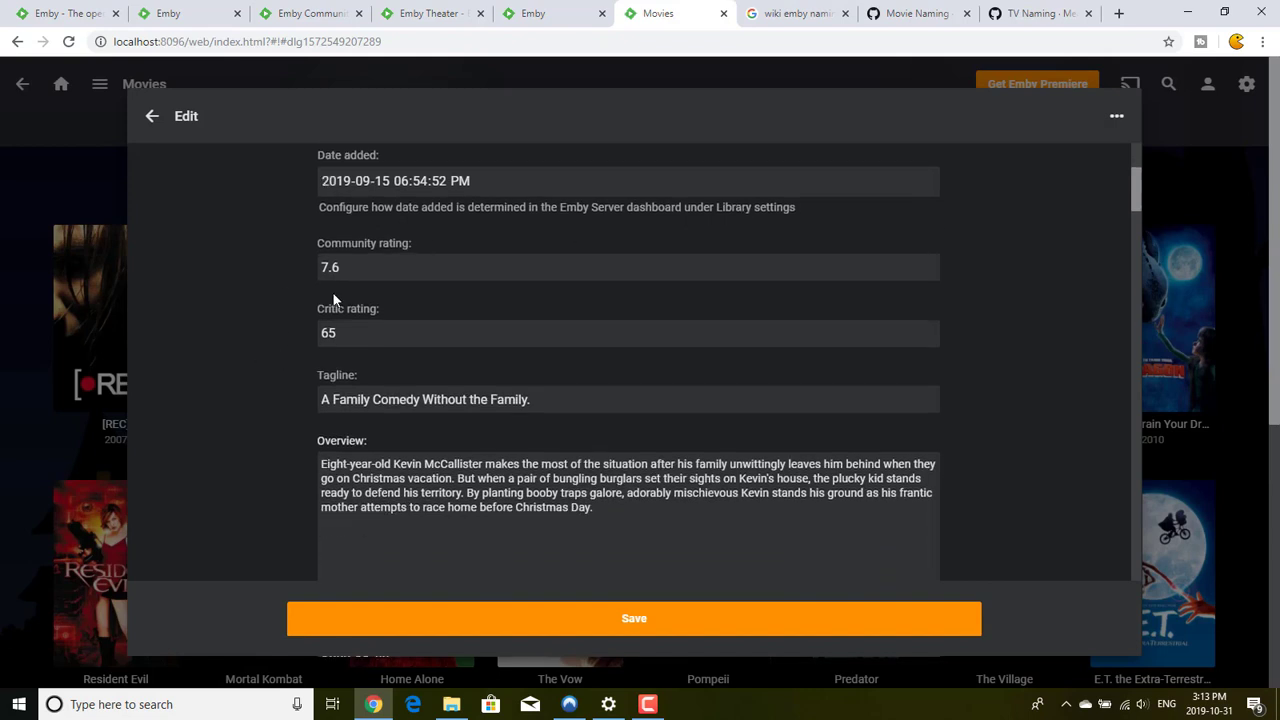
scroll(279, 332, "down", 3)
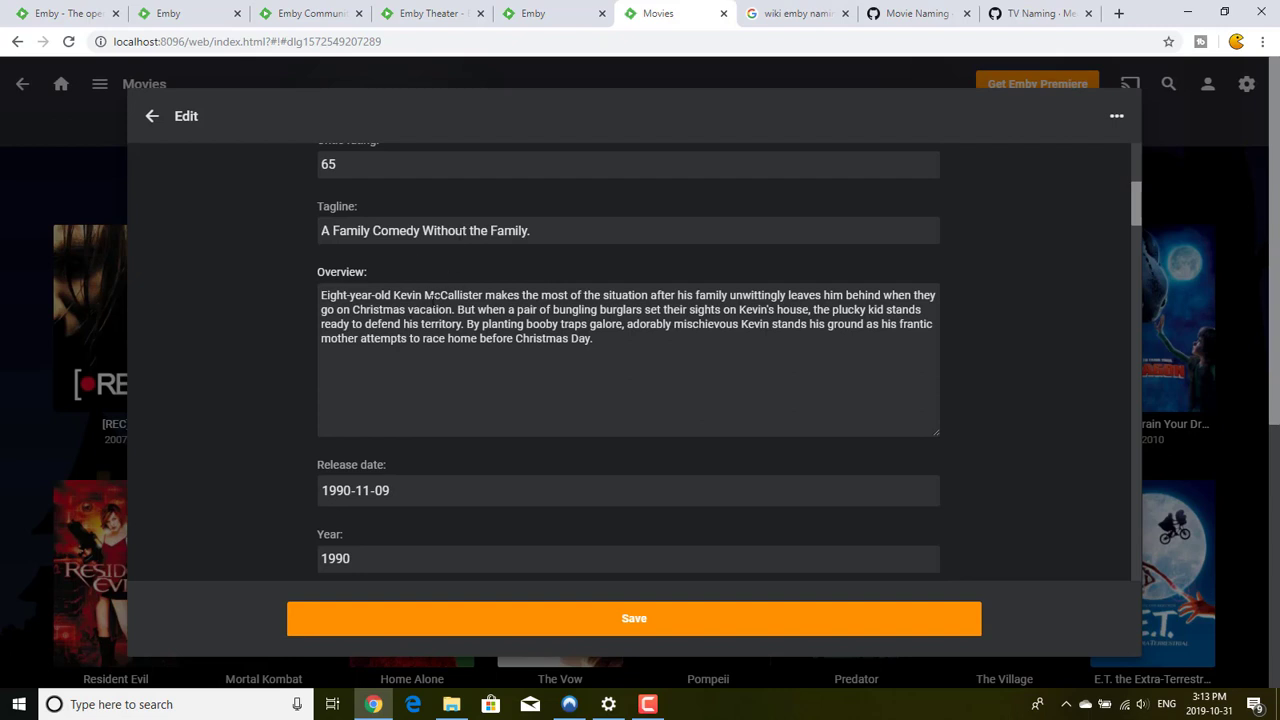
scroll(288, 410, "down", 3)
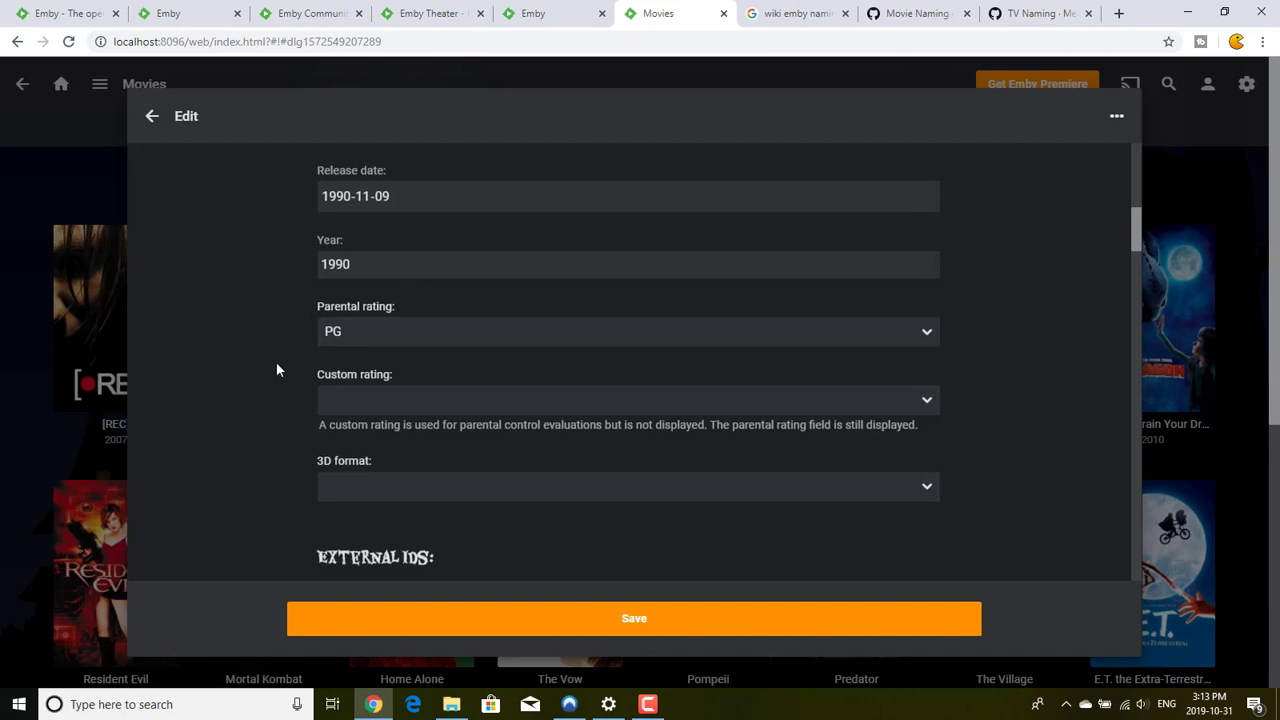
scroll(277, 366, "down", 2)
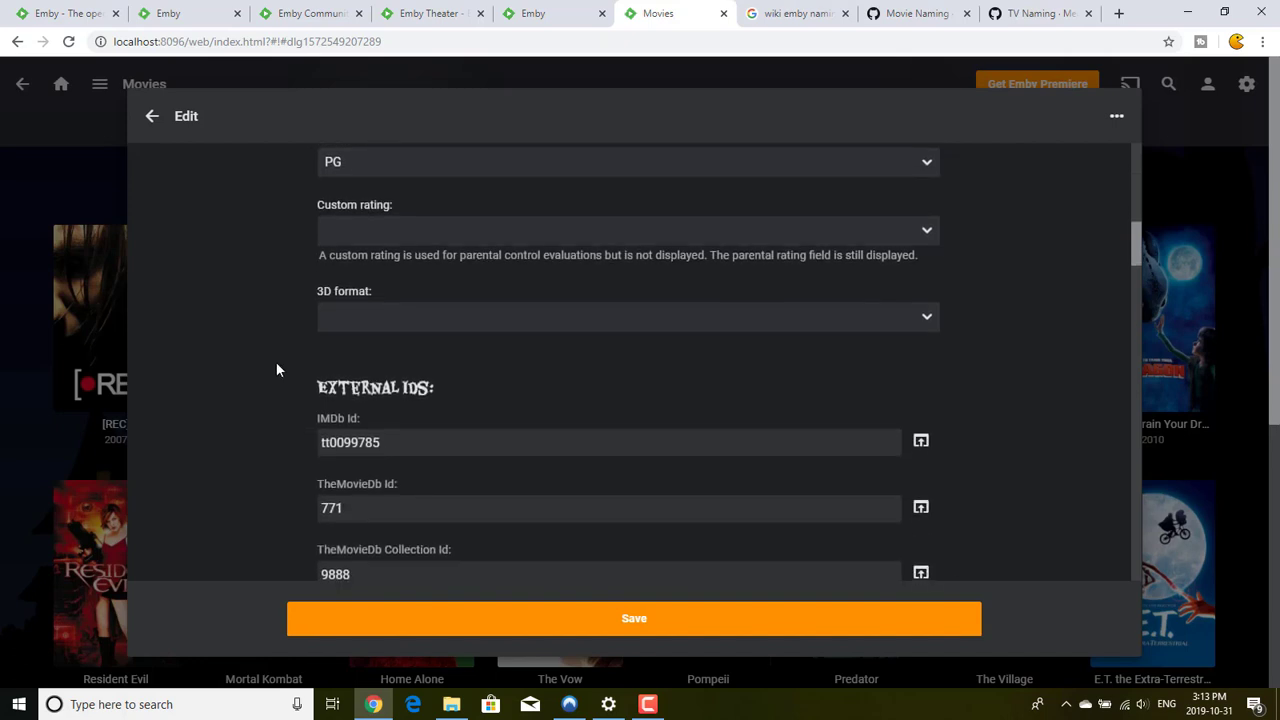
scroll(277, 370, "down", 3)
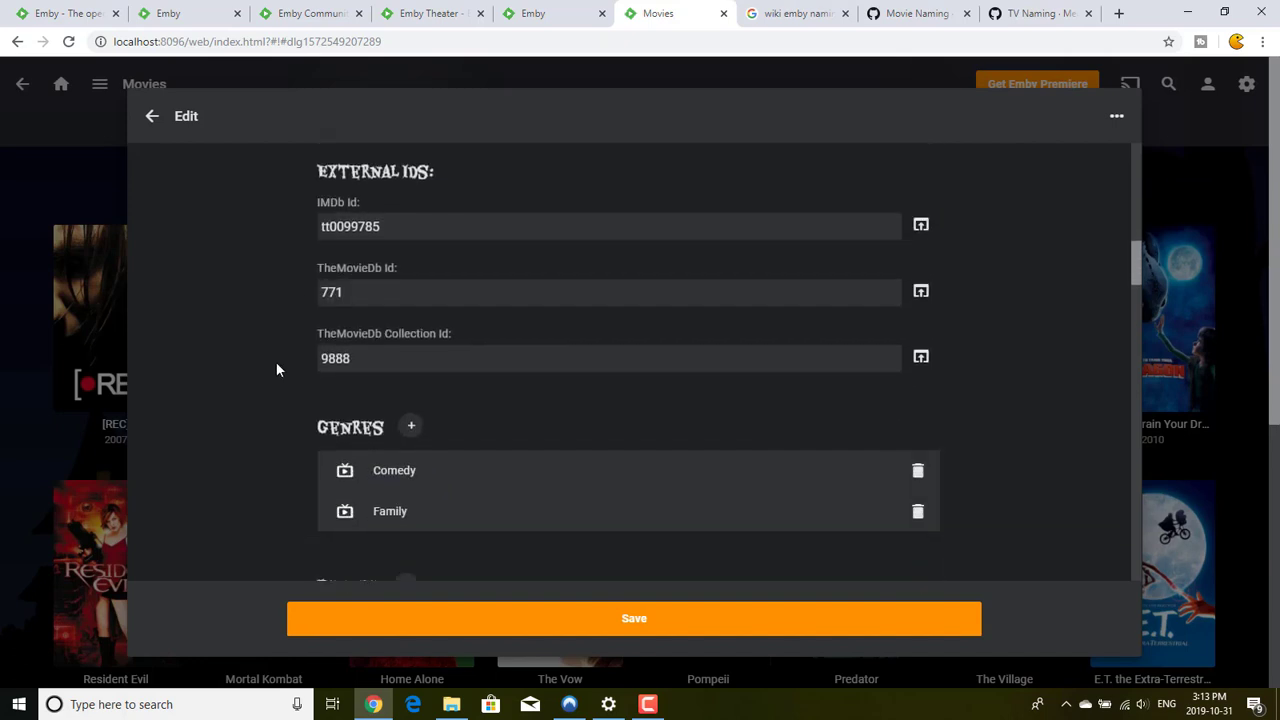
- Review the genres, people and studios listed in Home Alone's metadata
scroll(277, 366, "down", 3)
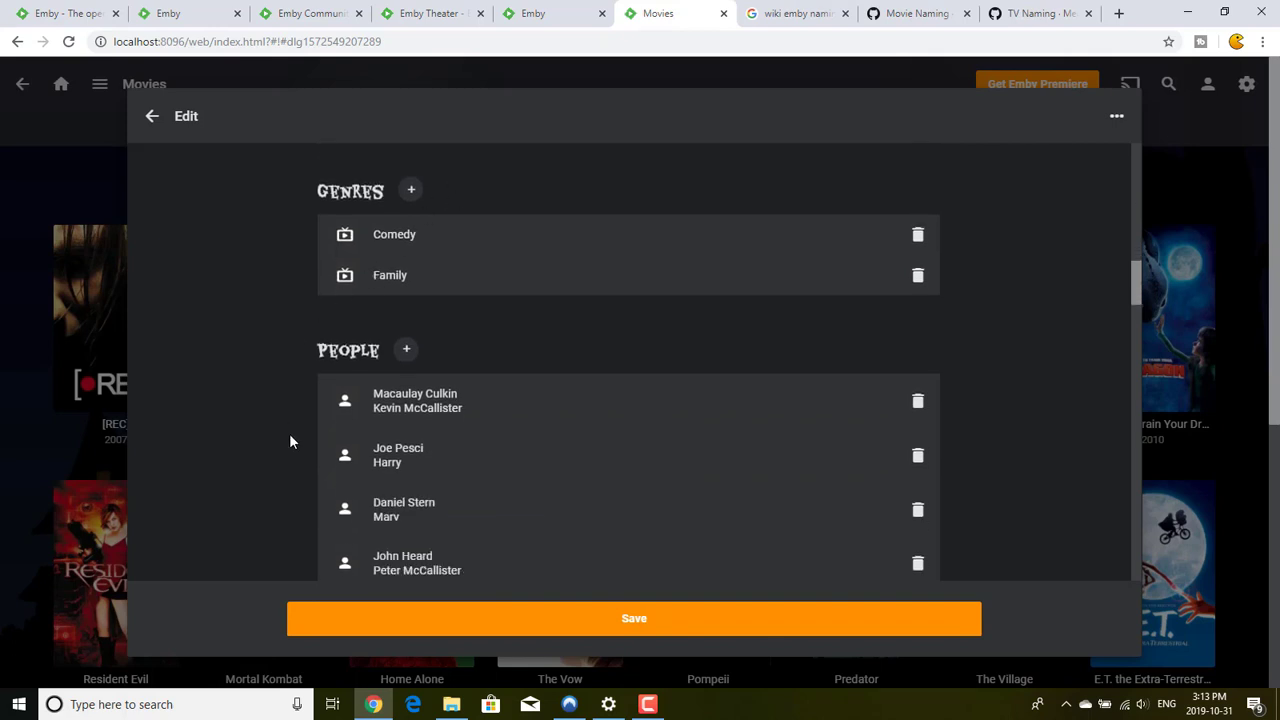
scroll(289, 437, "down", 12)
scroll(290, 435, "down", 15)
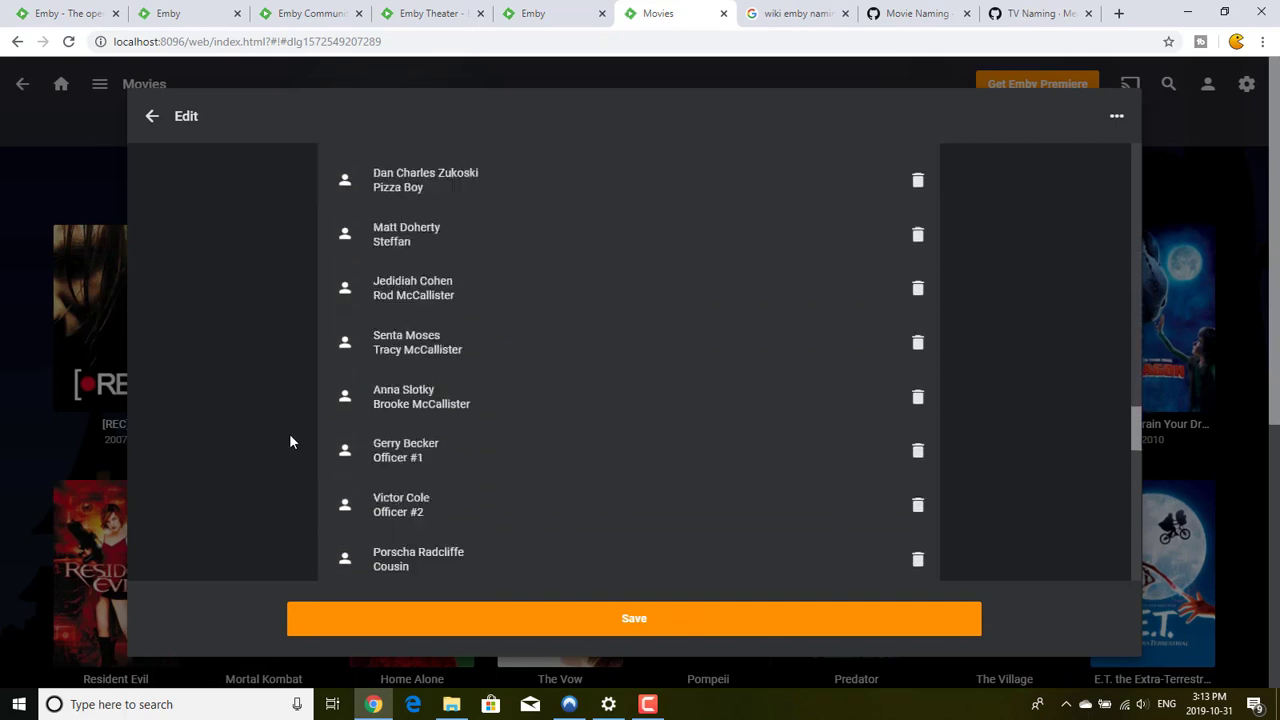
scroll(289, 434, "down", 5)
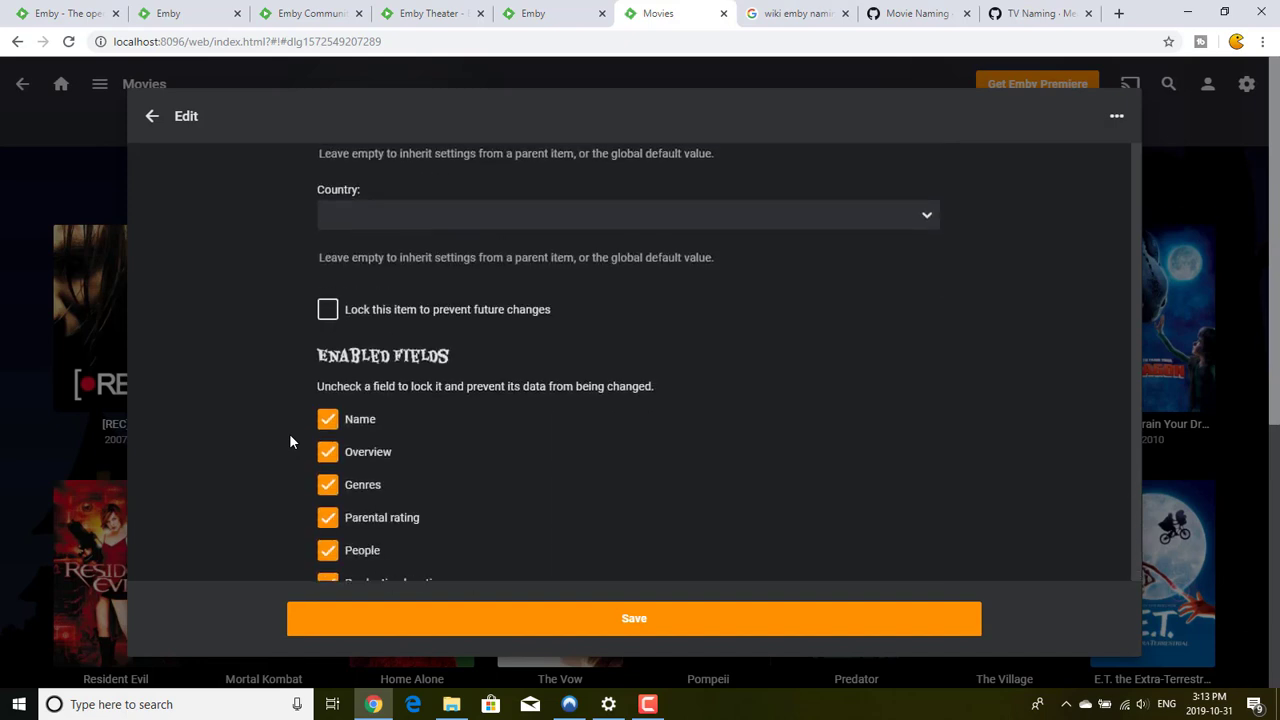
scroll(289, 434, "up", 4)
scroll(290, 435, "down", 1)
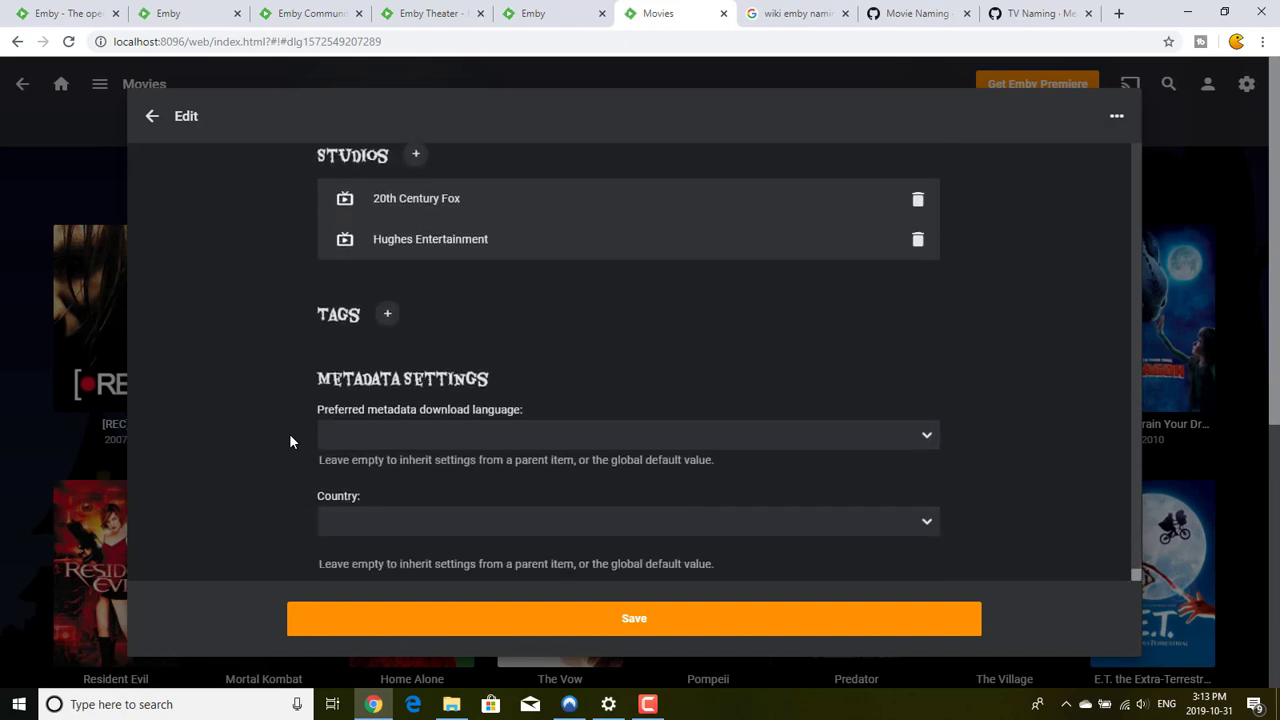
- Examine Home Alone's tags section, preferred metadata language and country settings, item lock option and enabled fields
left_click(389, 312)
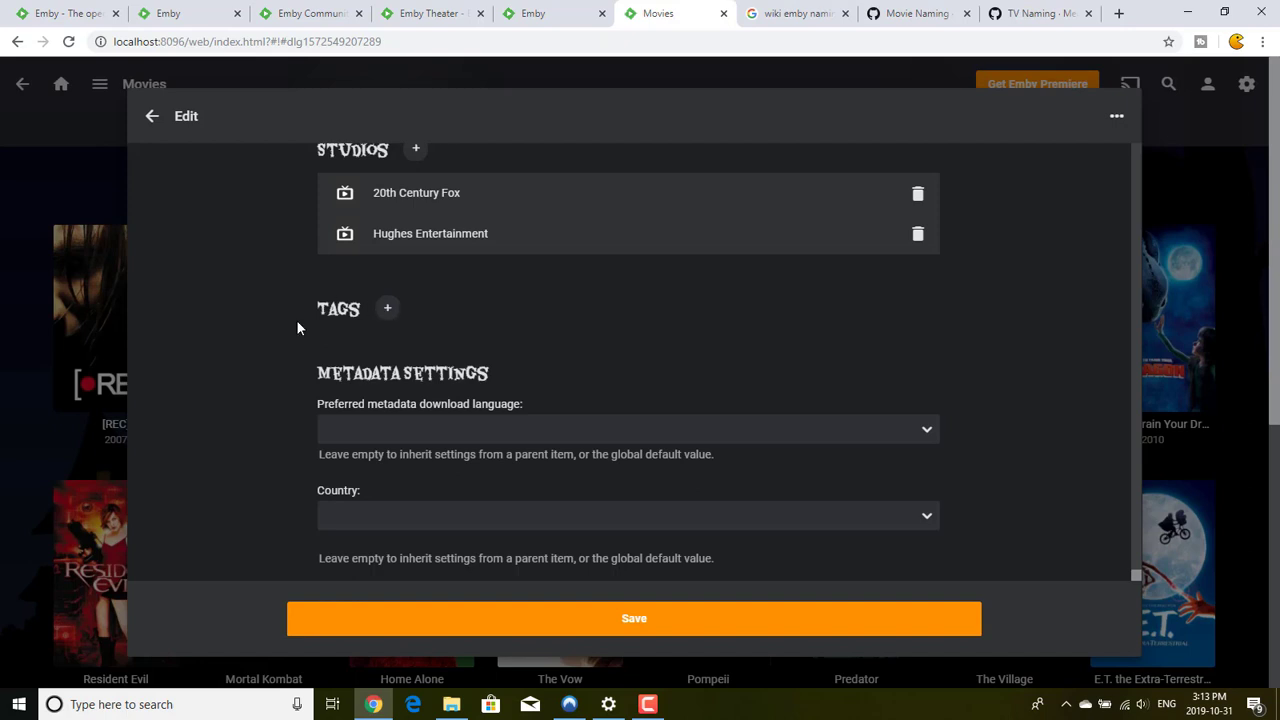
scroll(266, 338, "up", 1)
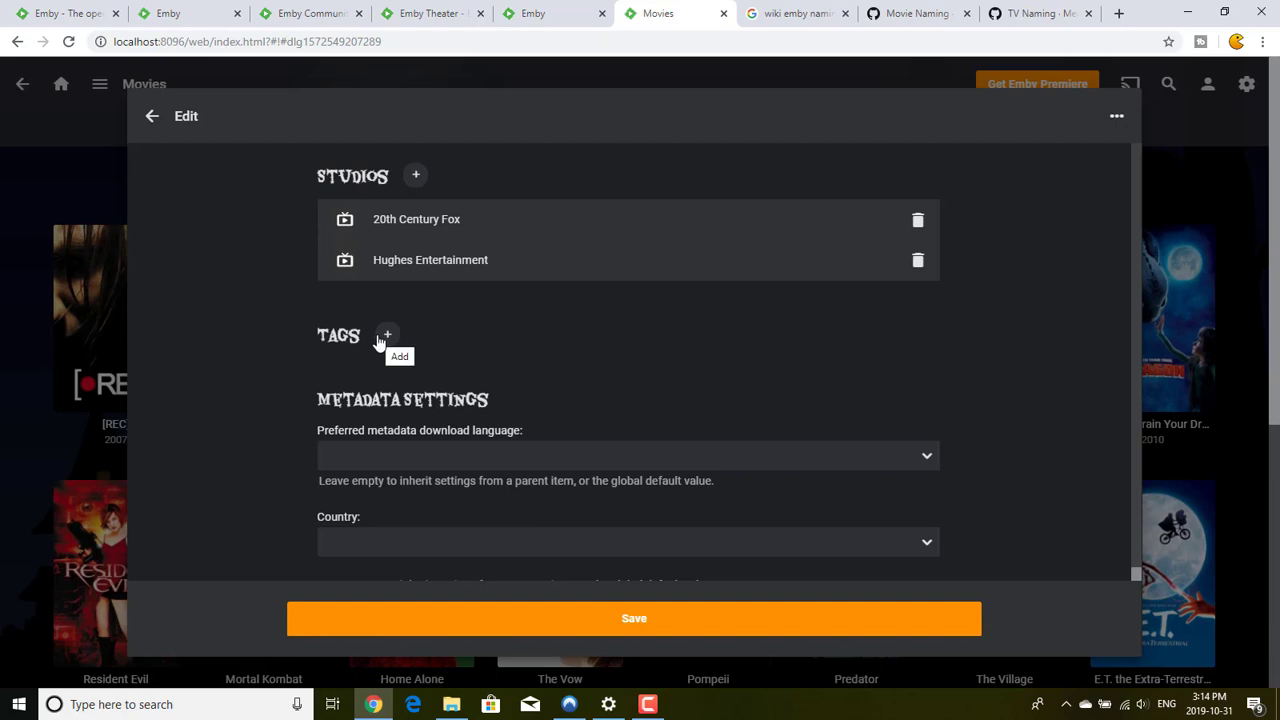
right_click(307, 343)
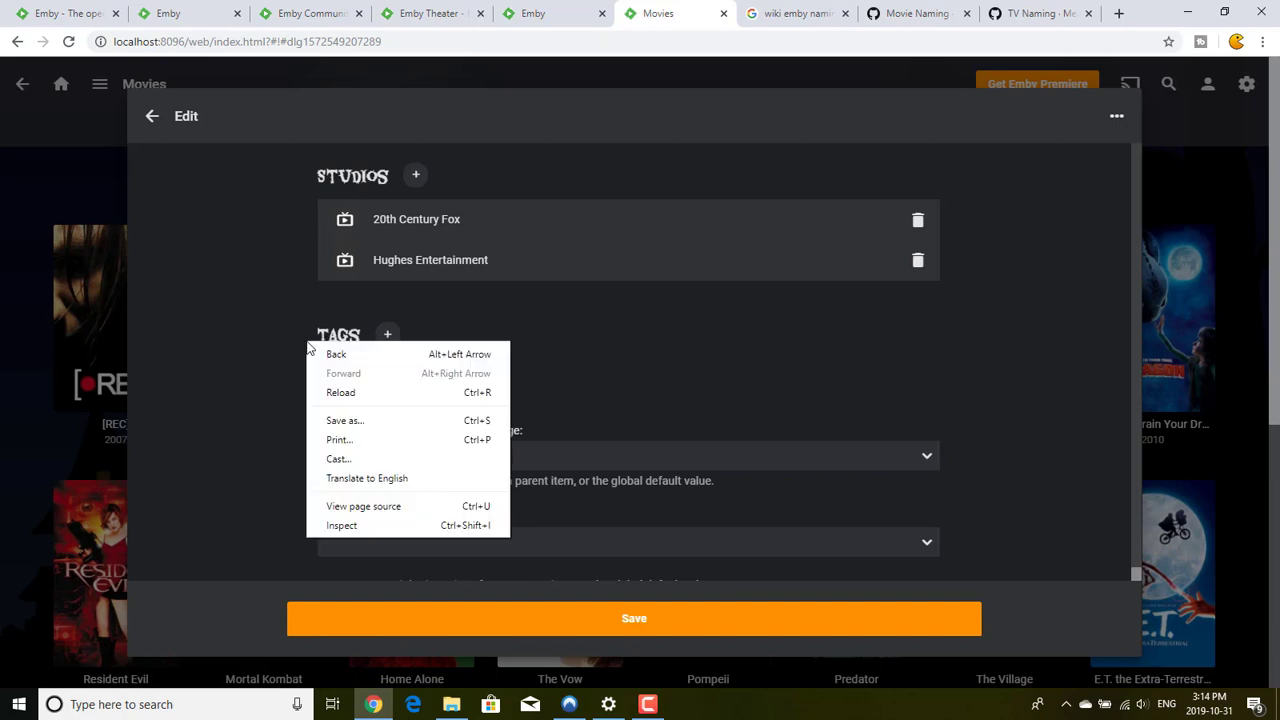
left_click(289, 347)
scroll(288, 347, "down", 2)
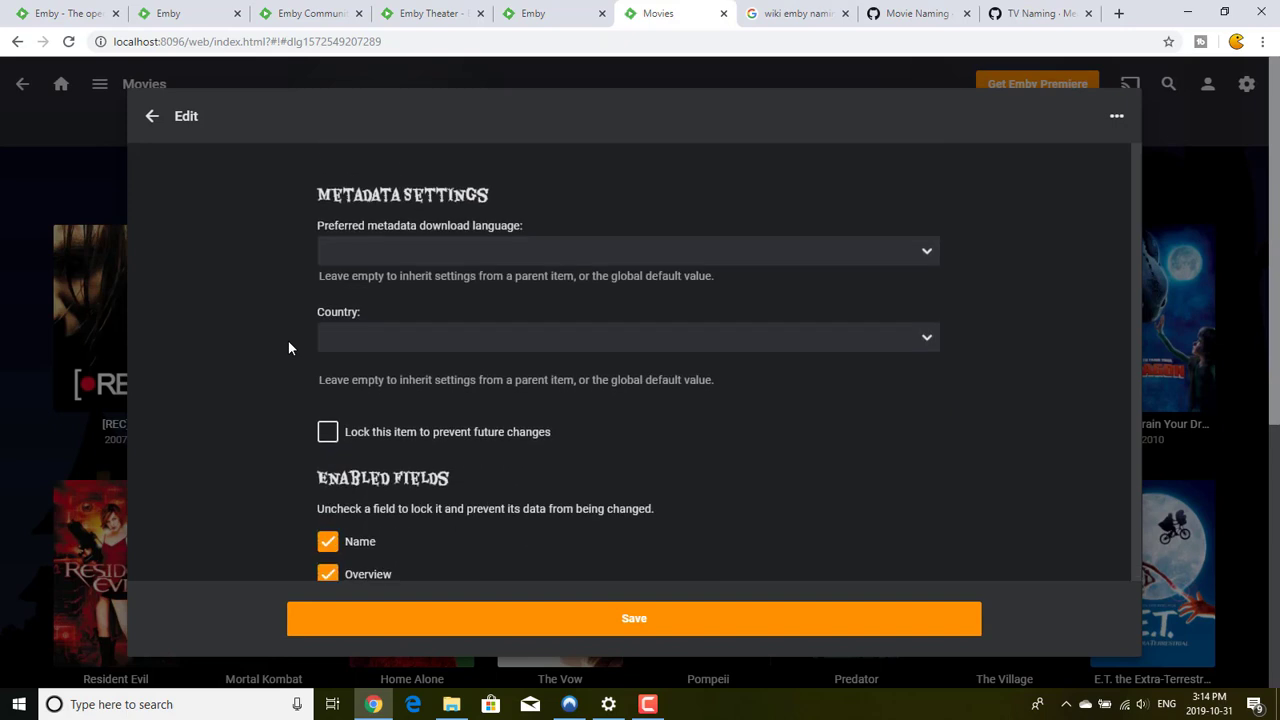
scroll(288, 347, "down", 1)
scroll(349, 251, "up", 1)
scroll(372, 181, "up", 1)
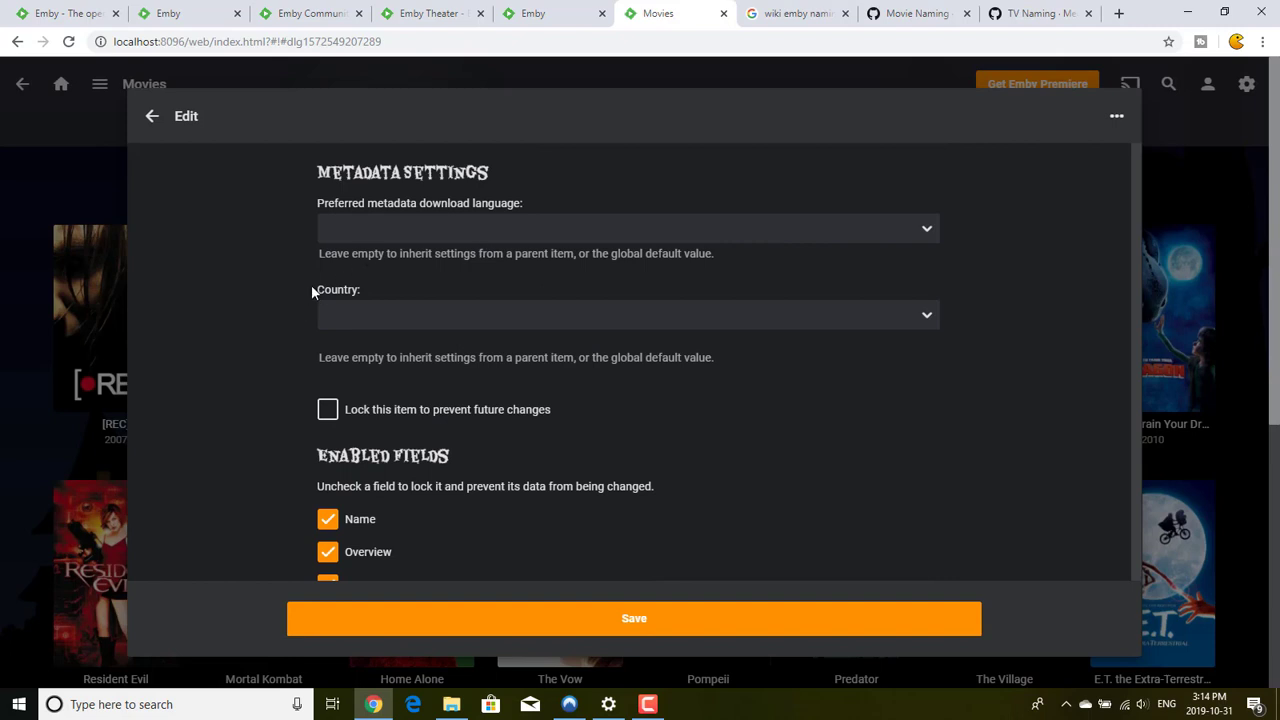
scroll(312, 290, "down", 3)
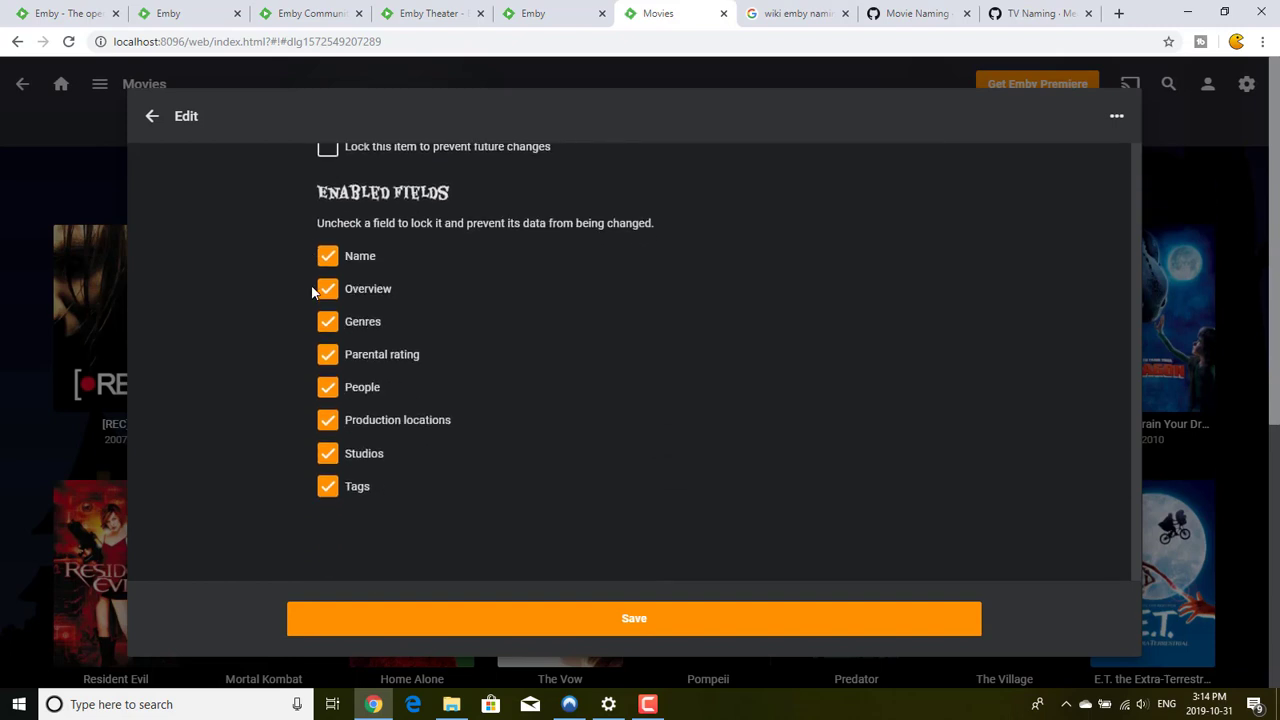
- Review the remaining enabled fields in Home Alone's metadata and close the editor without saving
scroll(312, 290, "down", 1)
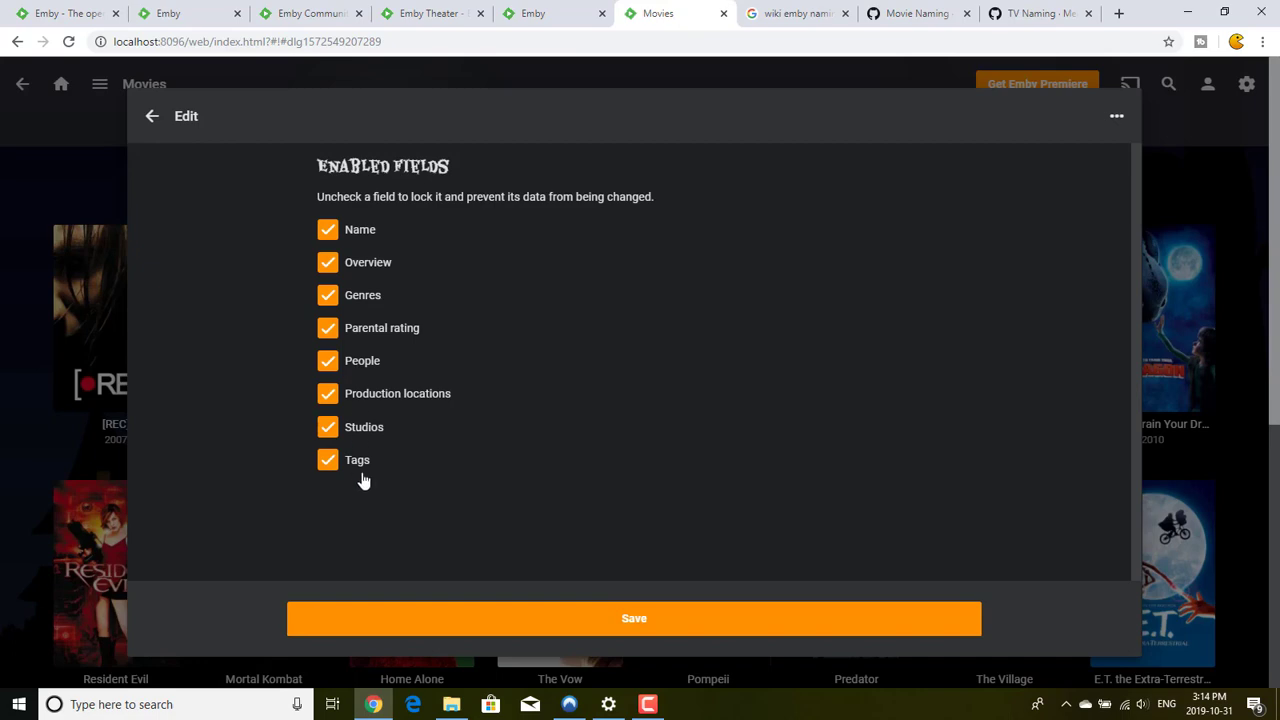
left_click(149, 118)
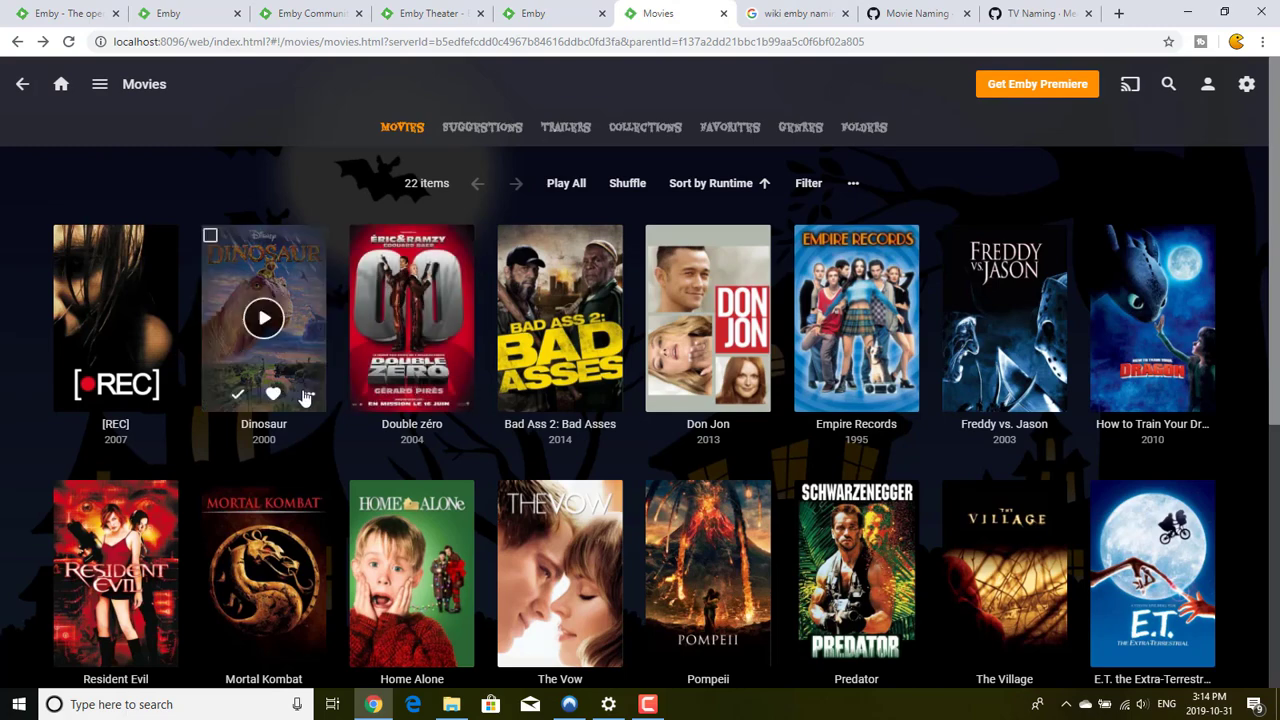
- Add the movie Dinosaur from its detail page to a new playlist named Kids
left_click(300, 275)
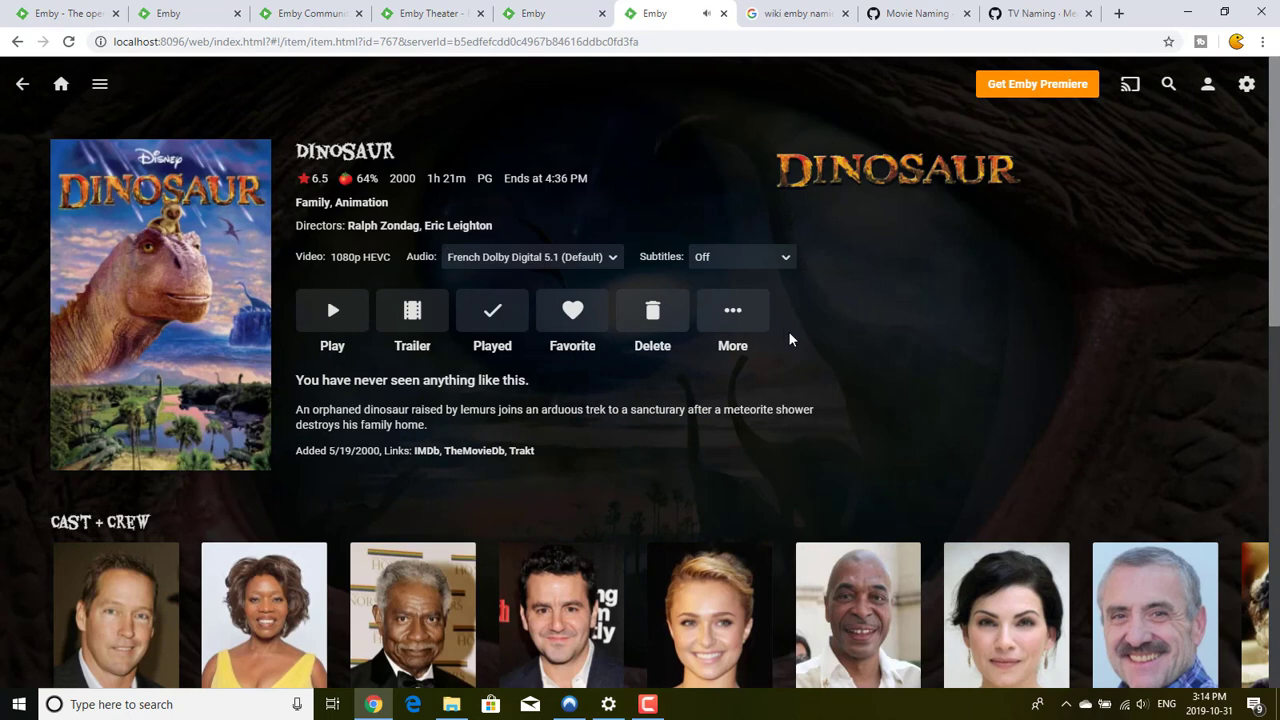
left_click(734, 322)
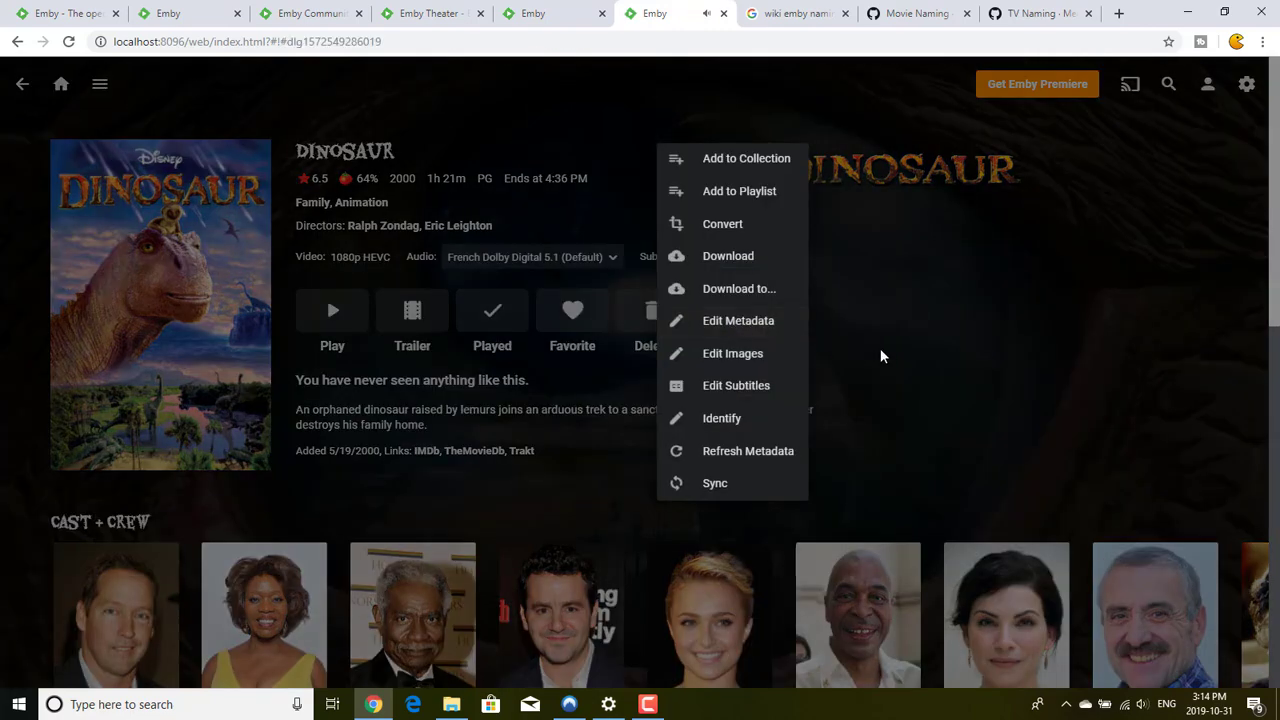
left_click(724, 192)
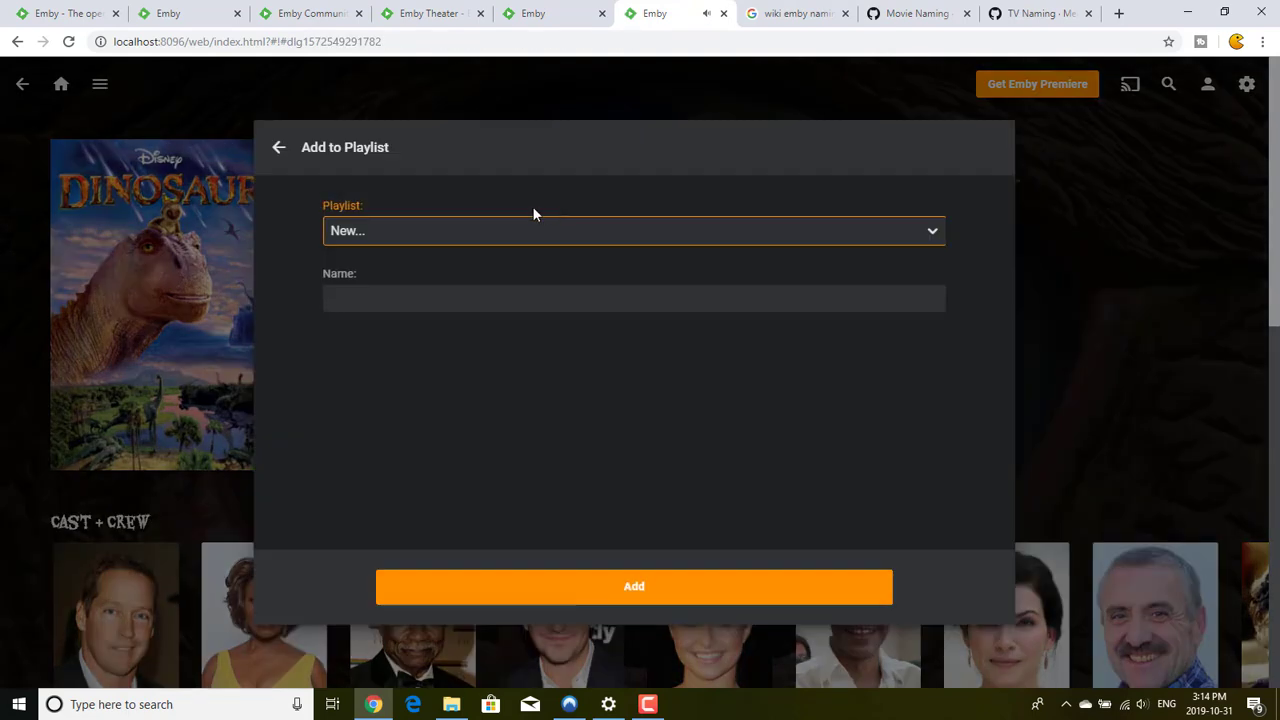
left_click(480, 237)
left_click(480, 237)
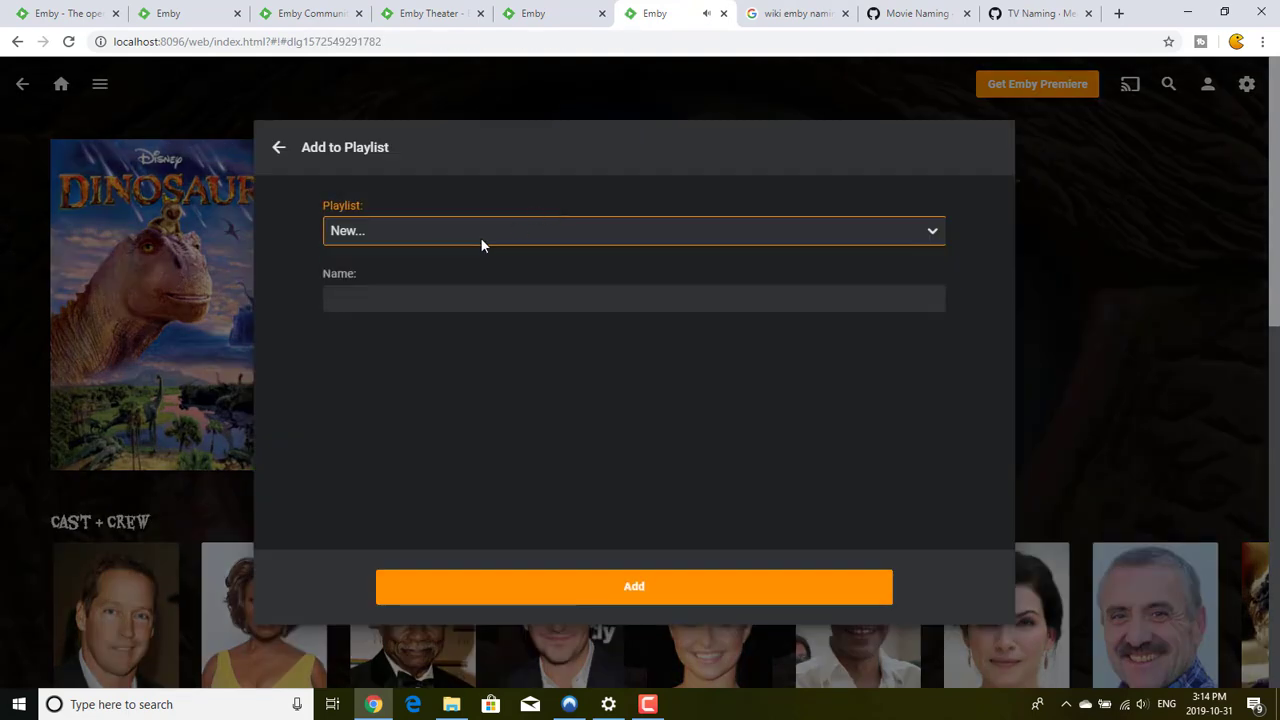
left_click(486, 302)
type("Kids")
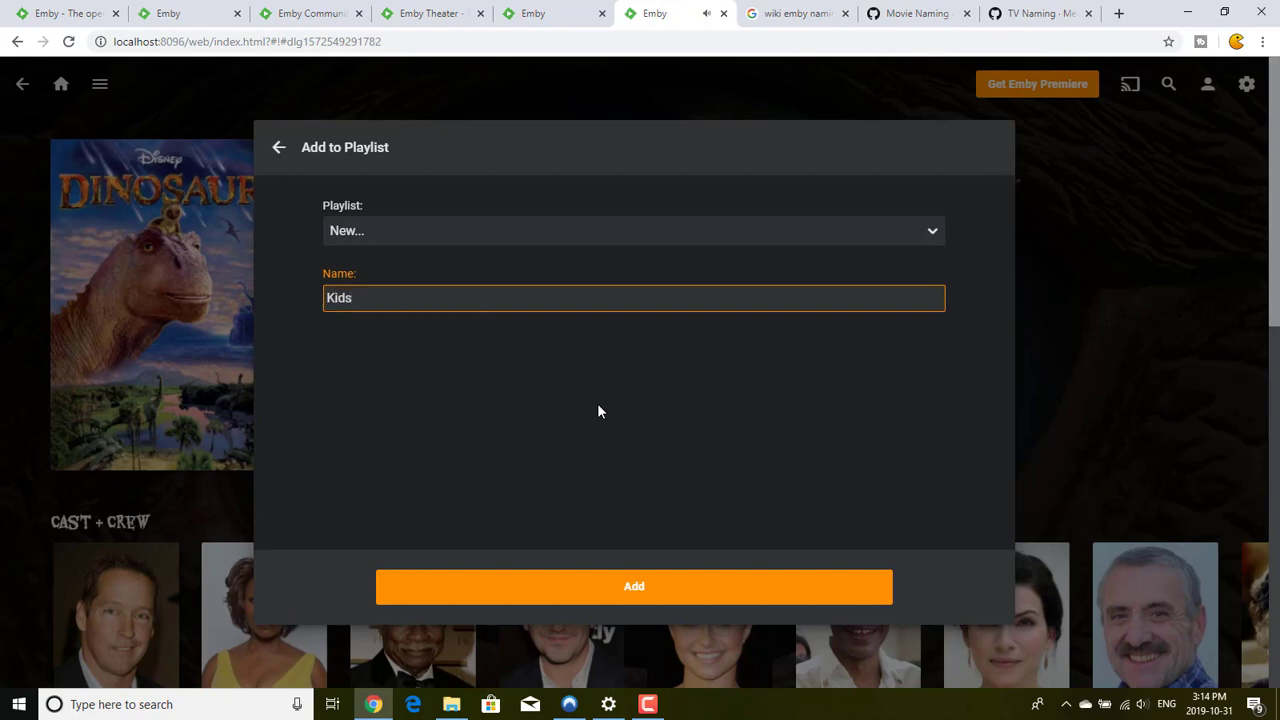
left_click(634, 594)
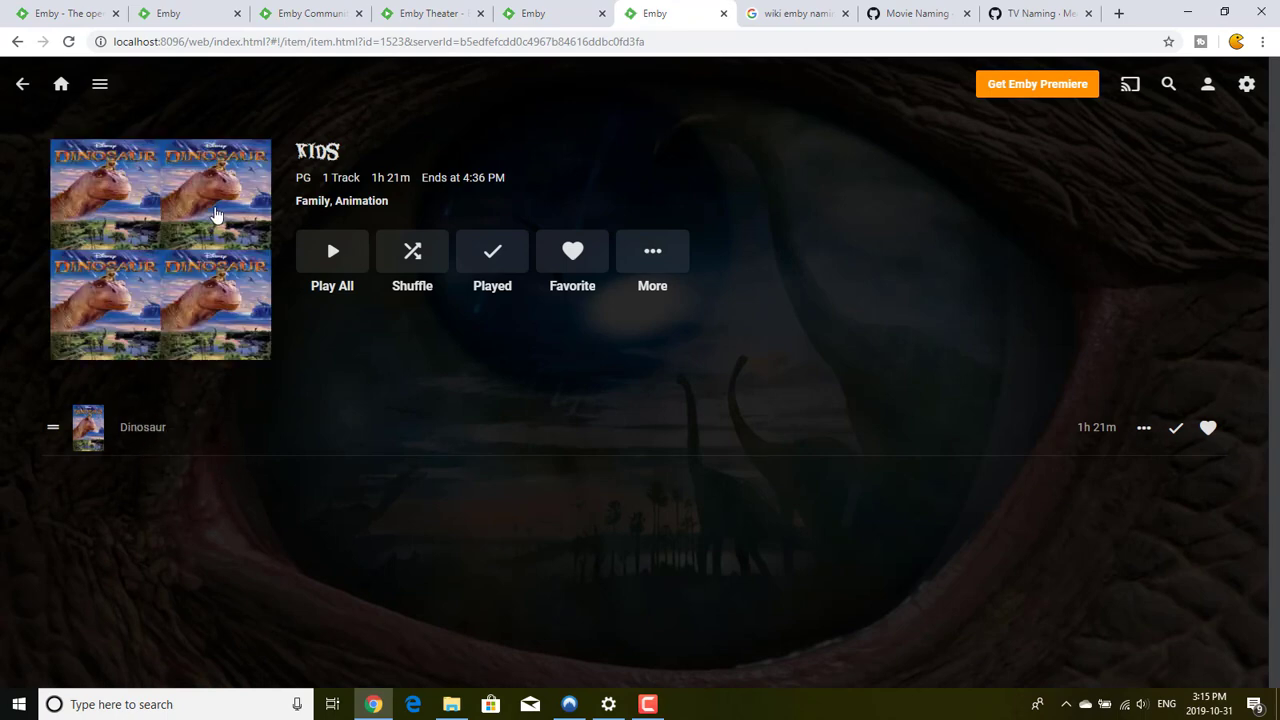
- Search the media library for "home alone"
left_click(1170, 88)
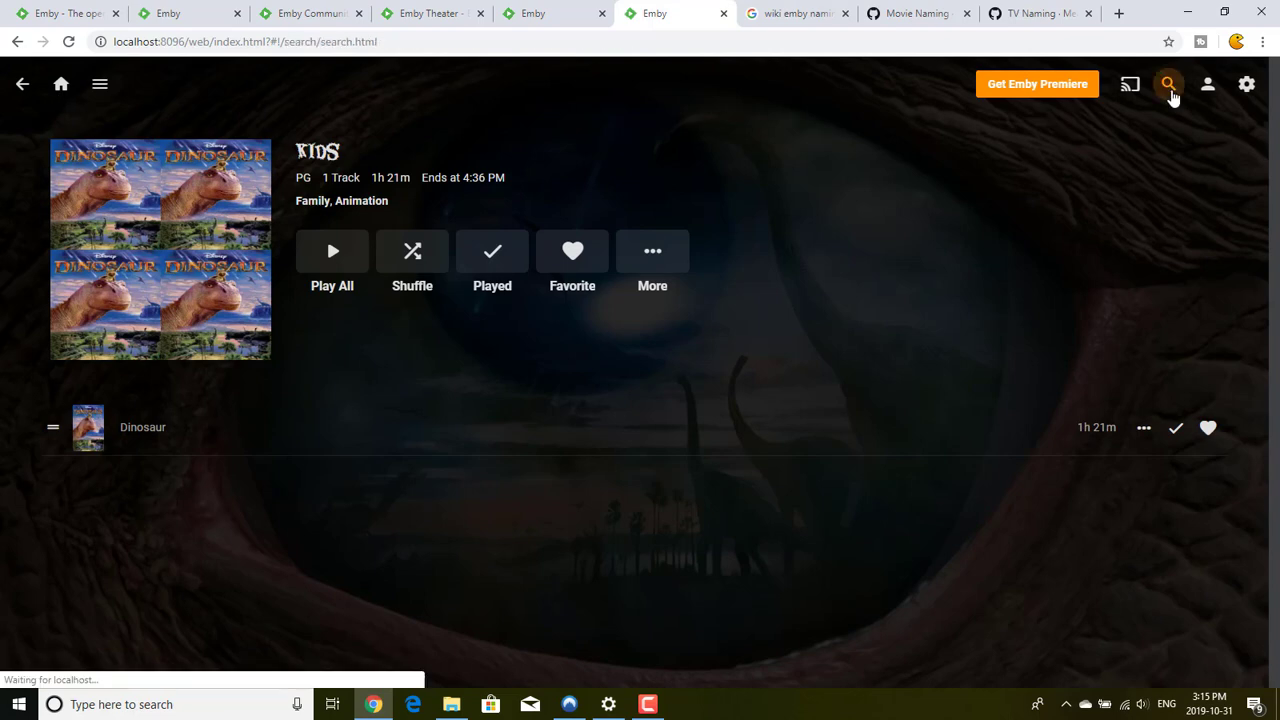
type("home alo")
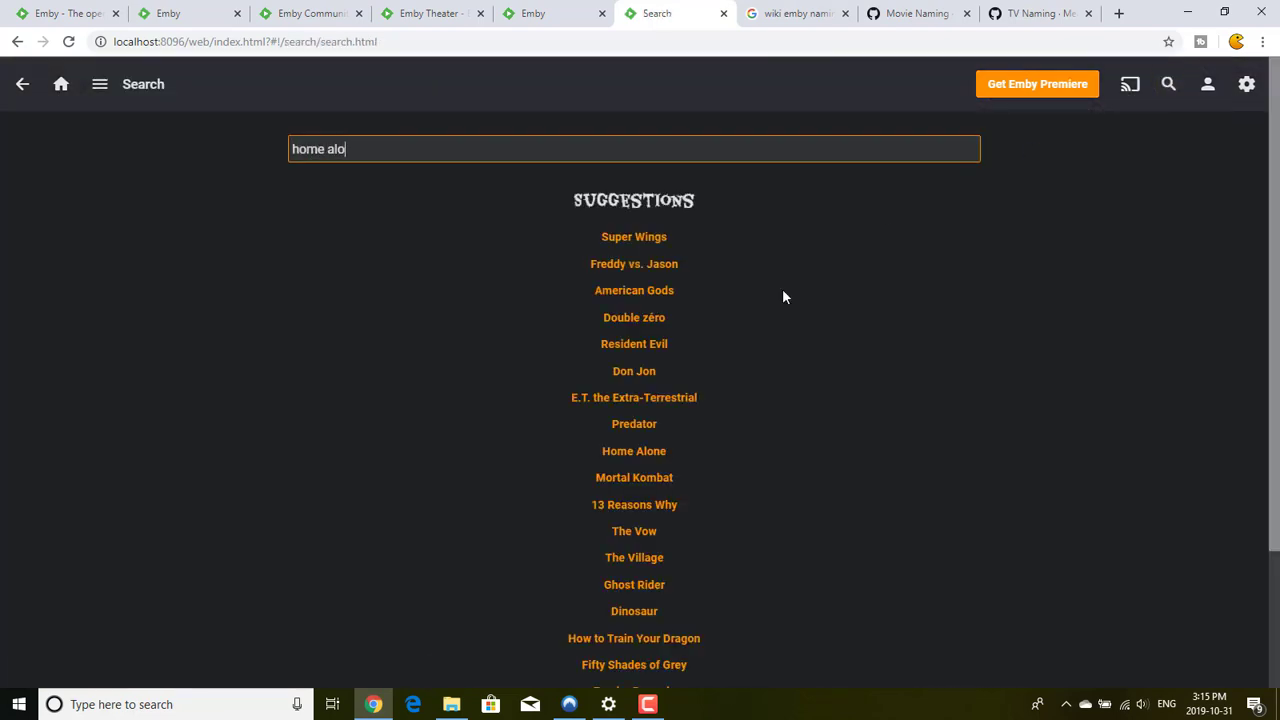
type("ne")
- Add the movie Home Alone to the existing Kids playlist
mouse_move(150, 362)
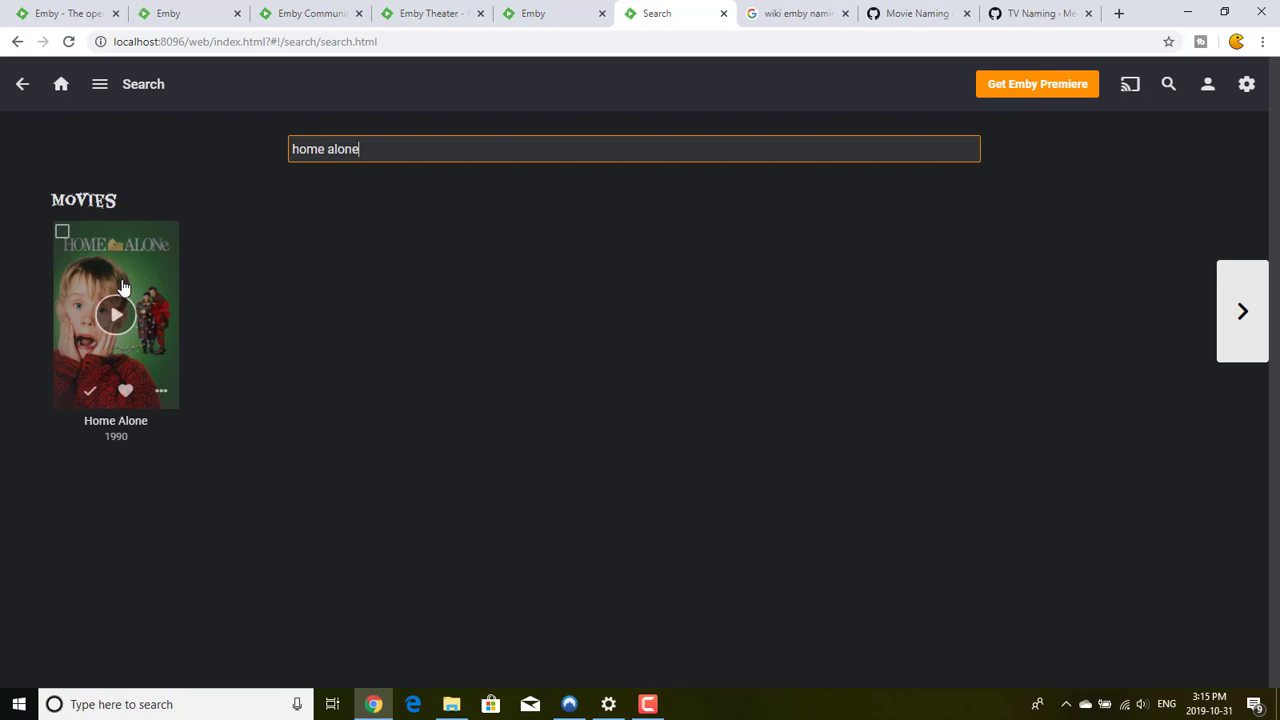
left_click(160, 394)
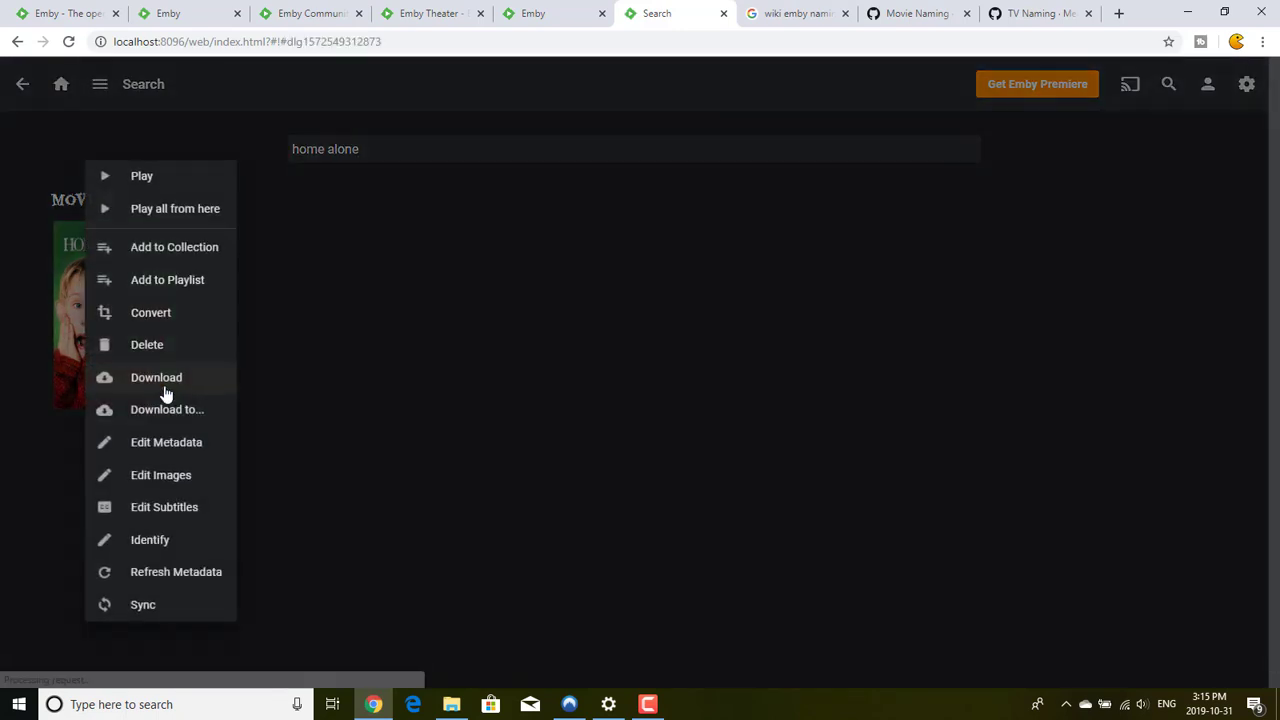
left_click(167, 280)
left_click(436, 287)
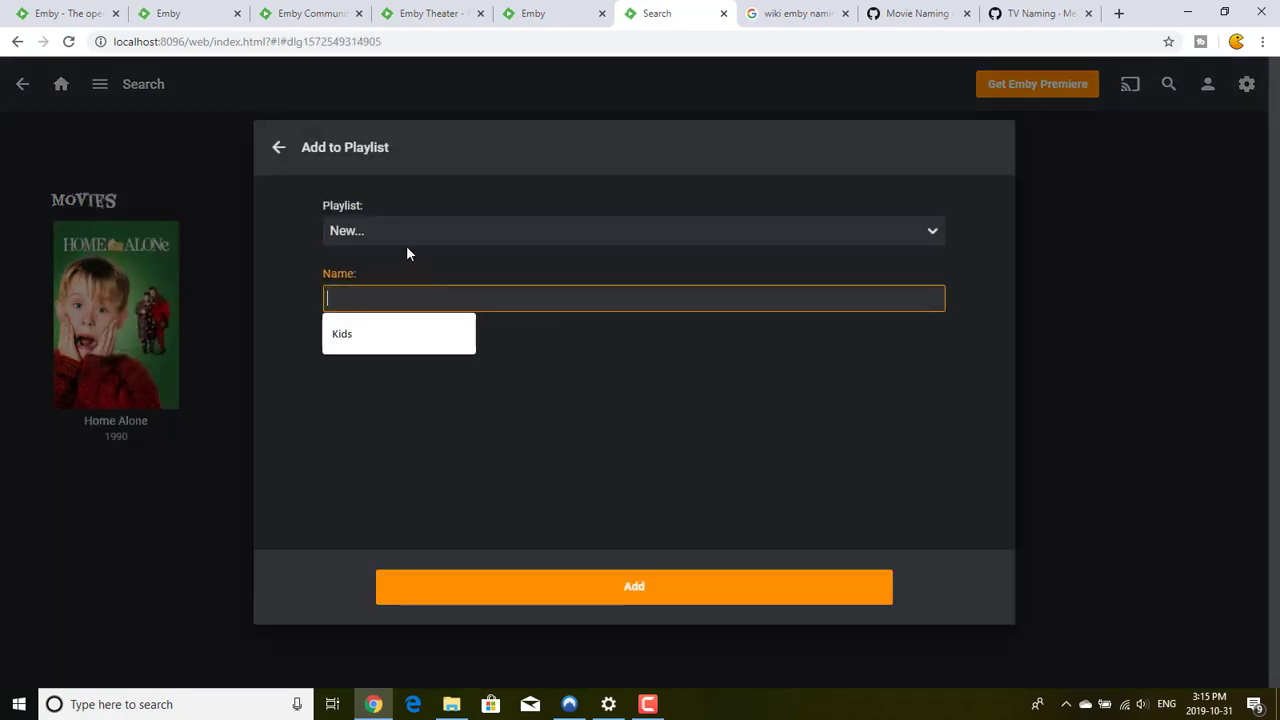
left_click(376, 221)
left_click(413, 270)
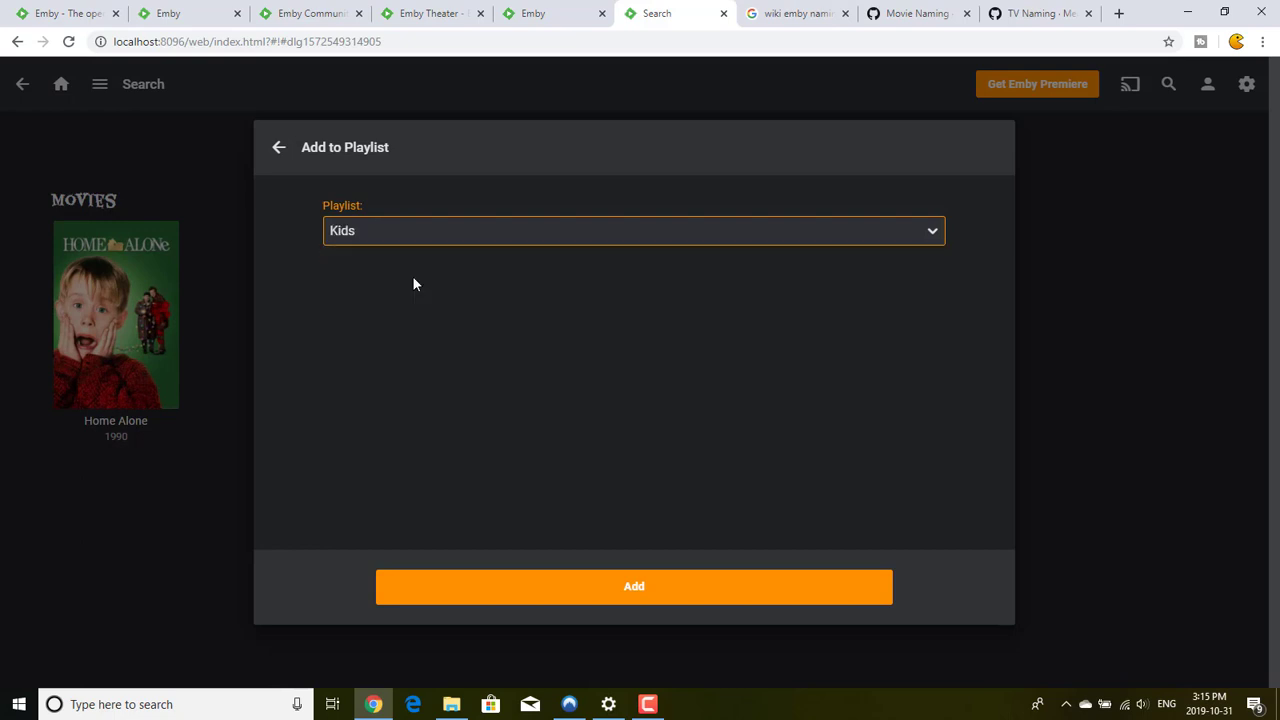
left_click(654, 604)
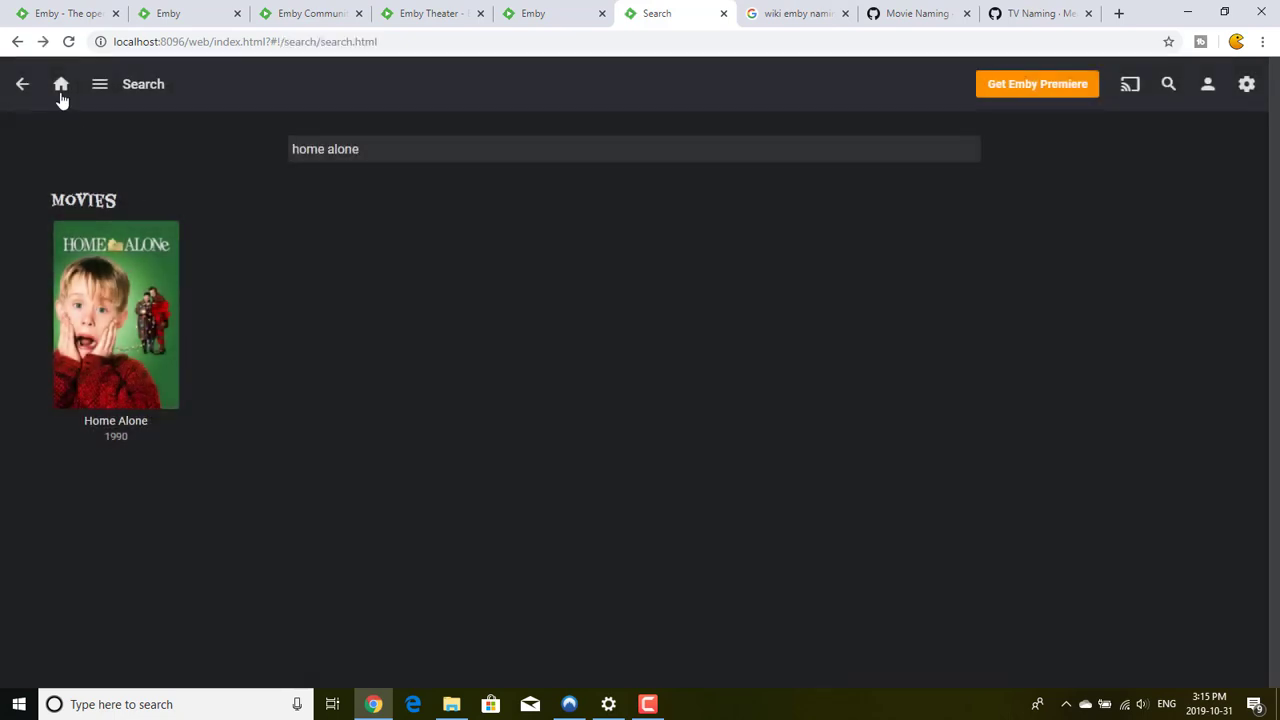
- Go to the Playlists library from the home screen and open the Kids playlist to check its movies
left_click(61, 86)
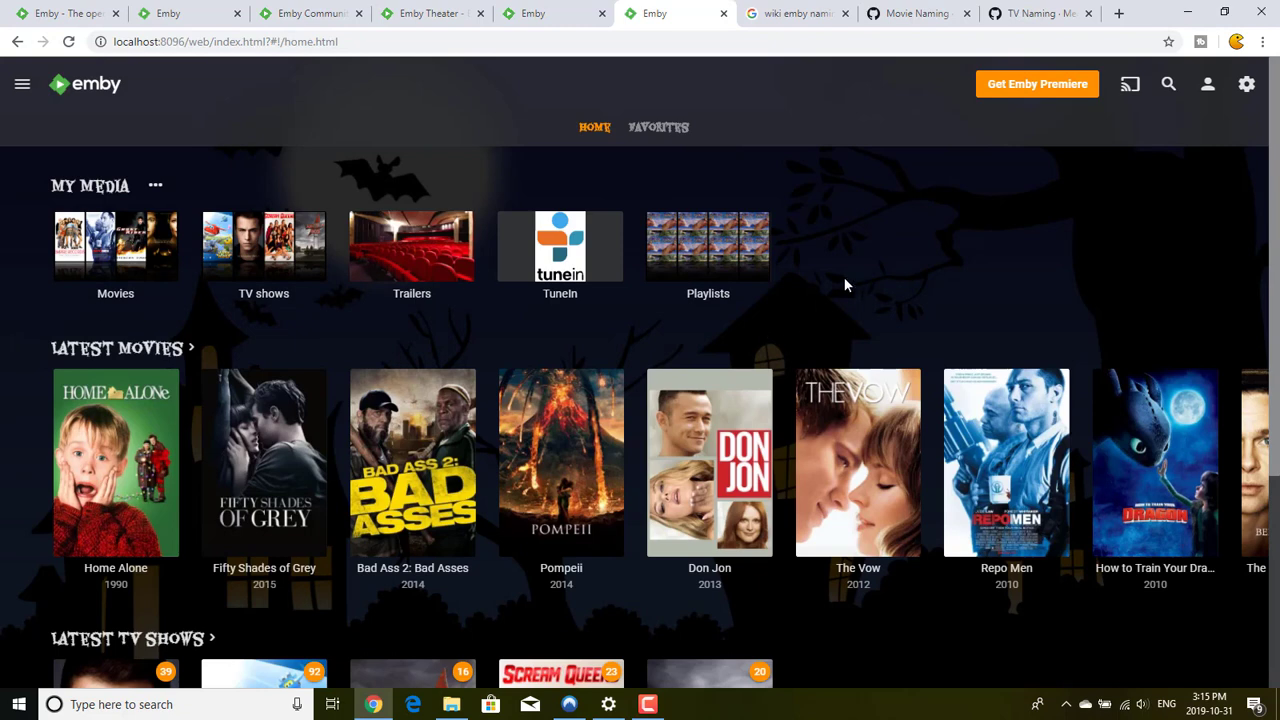
left_click(695, 246)
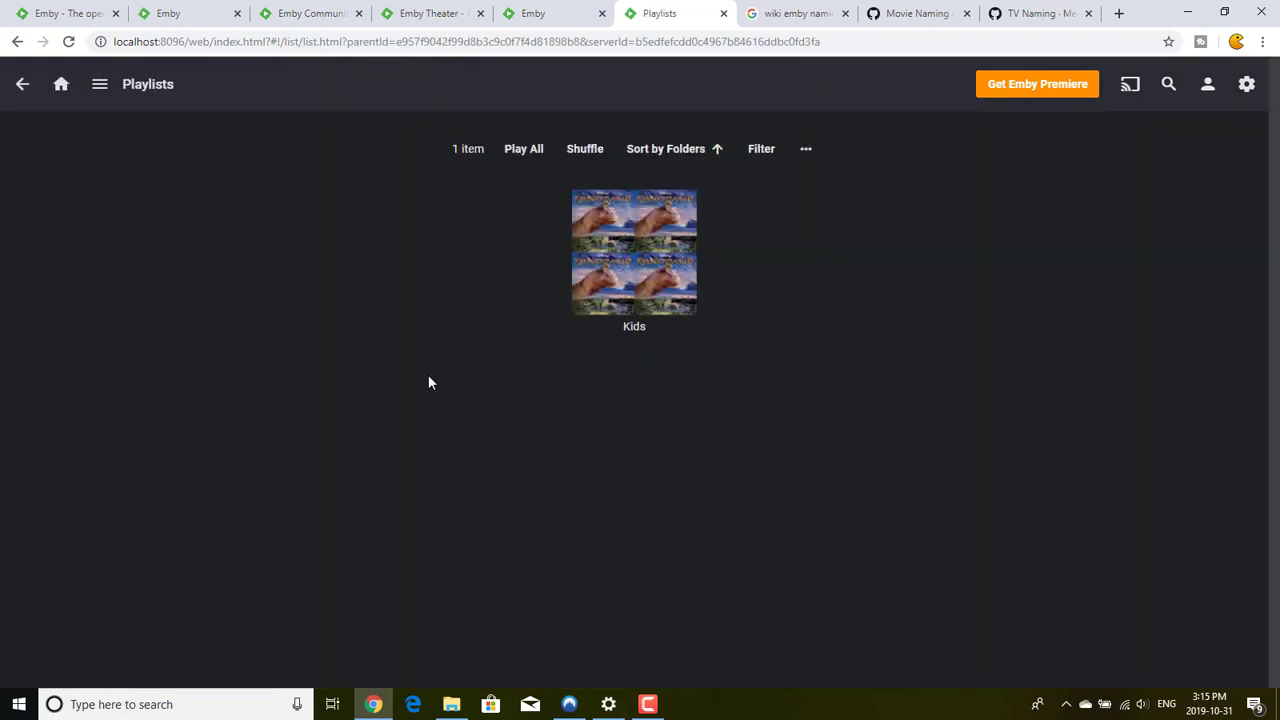
left_click(663, 214)
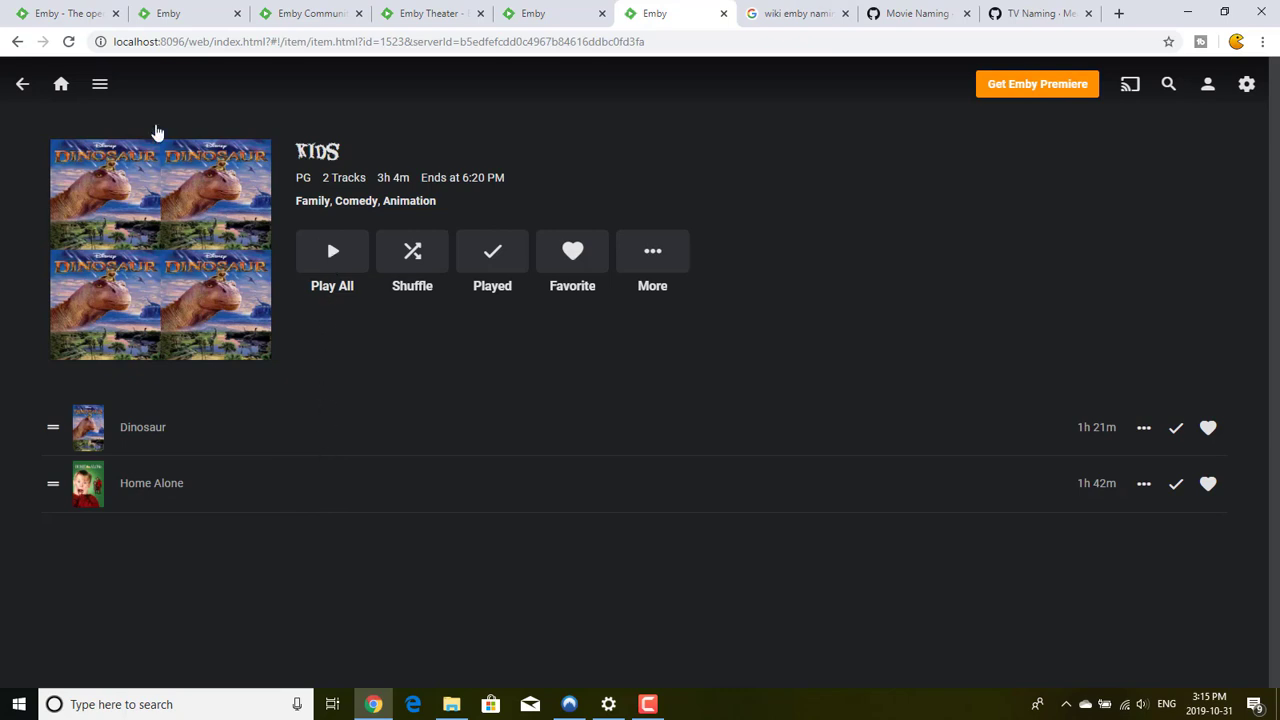
- Return to the home screen, check the favorite movies, and go back to the home view
left_click(61, 84)
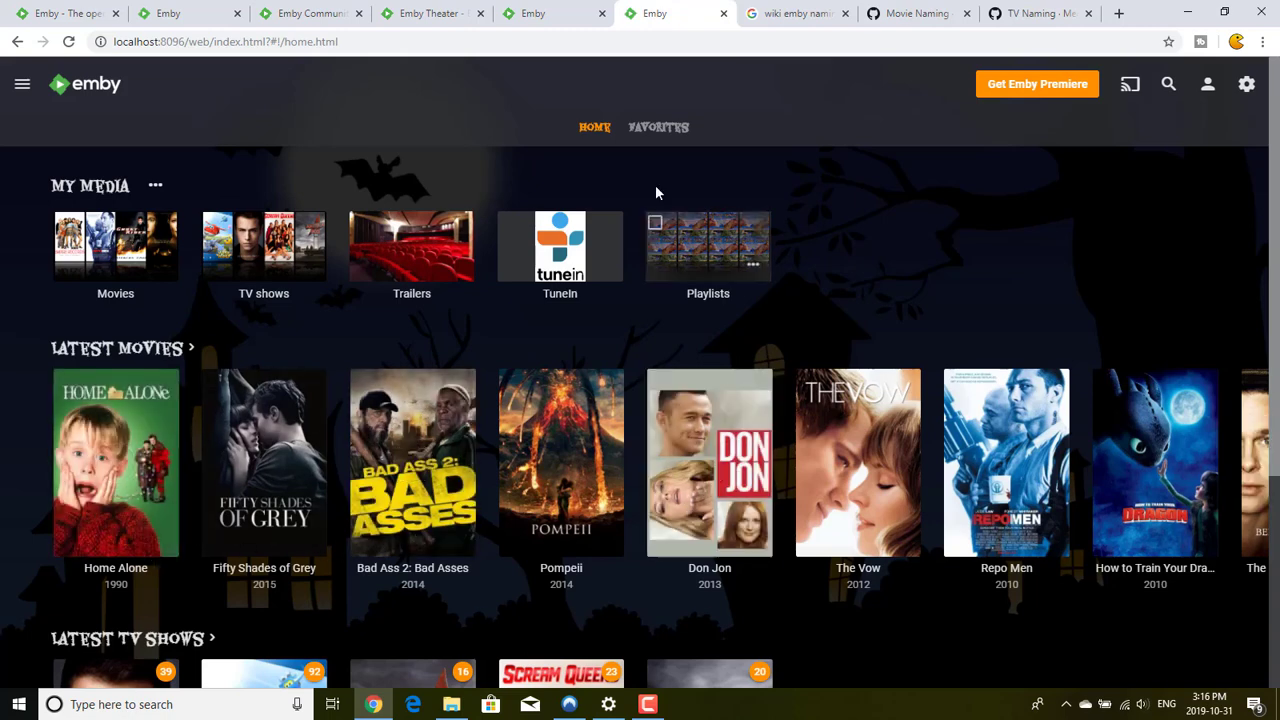
left_click(656, 127)
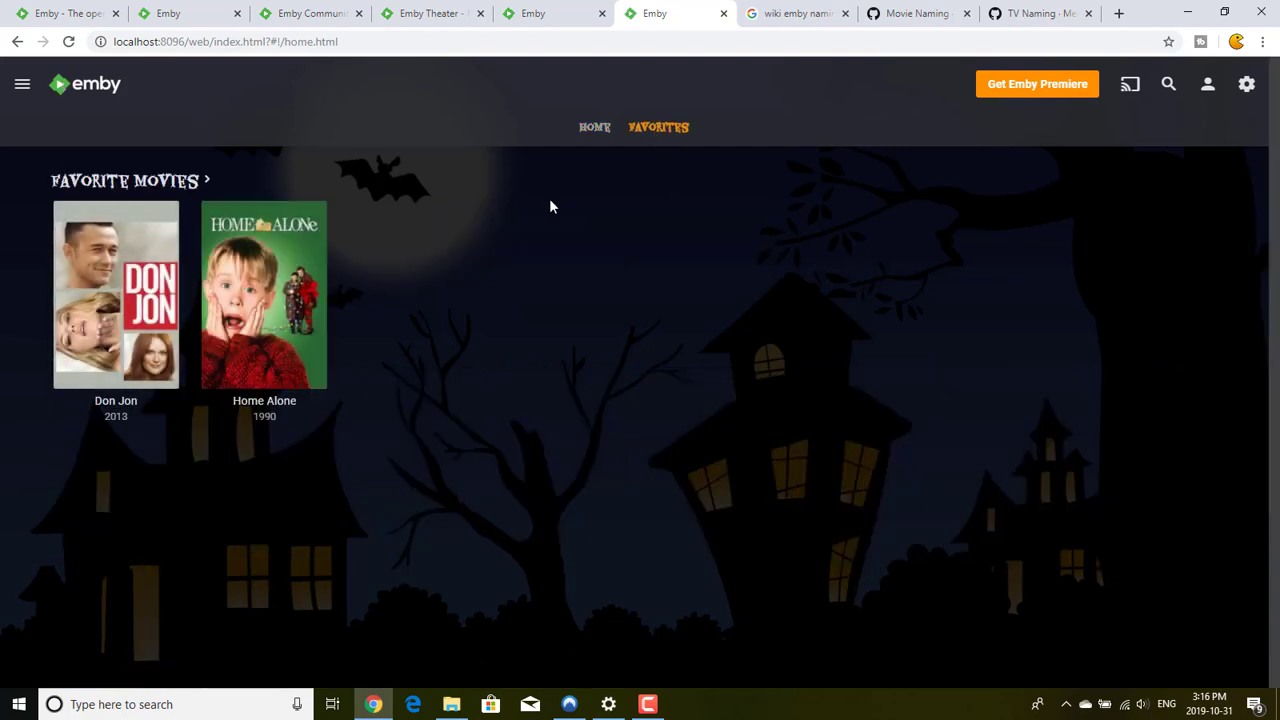
left_click(591, 127)
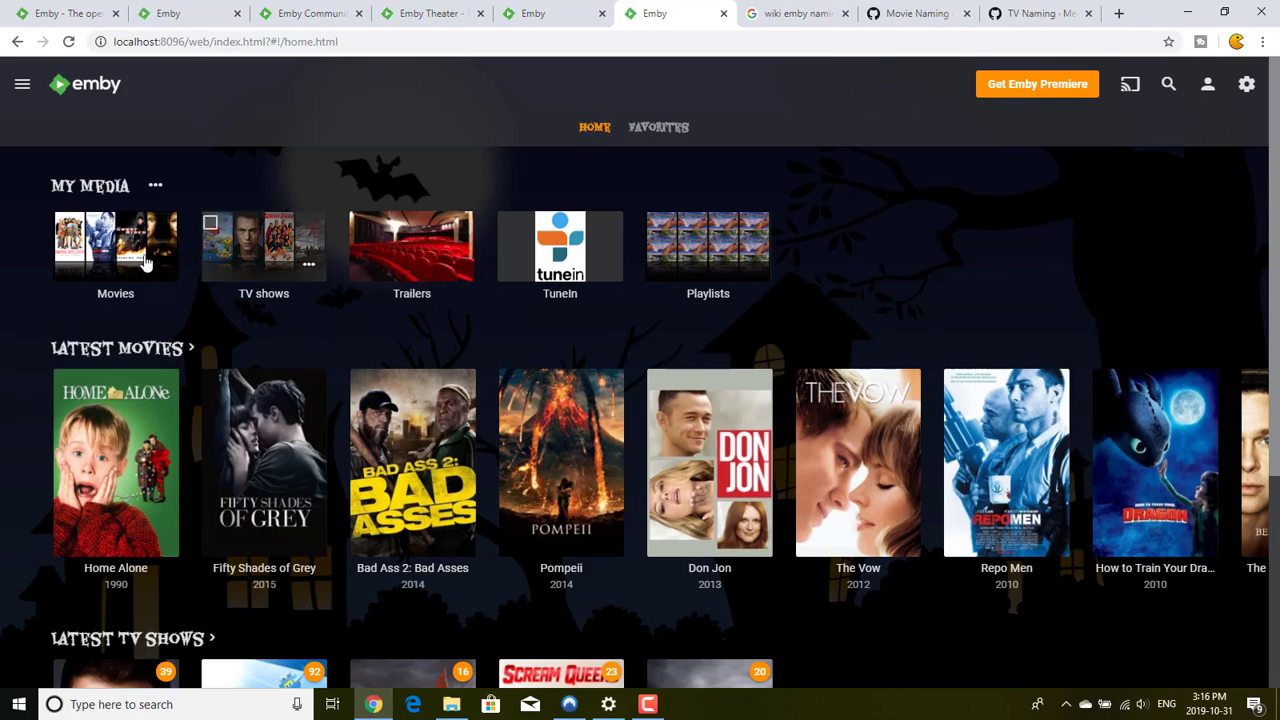
- Open the Movies library's full movie list and sort it by release date in descending order
left_click(110, 245)
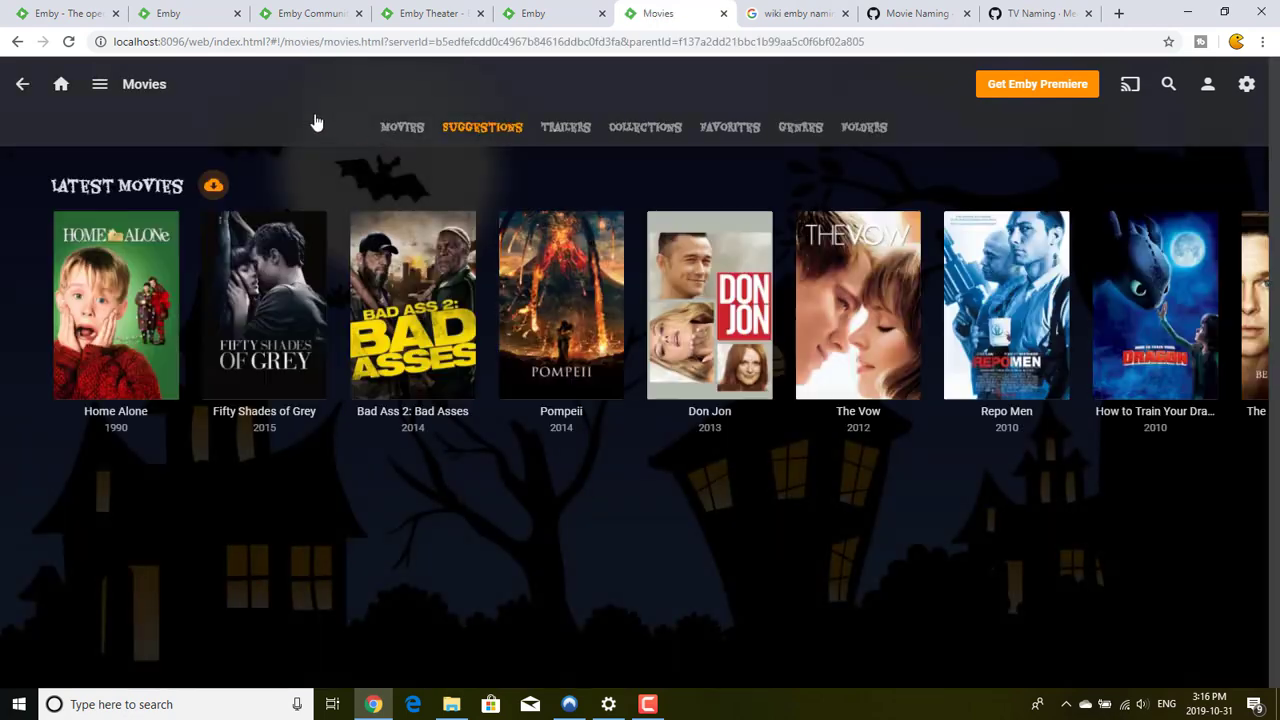
left_click(402, 128)
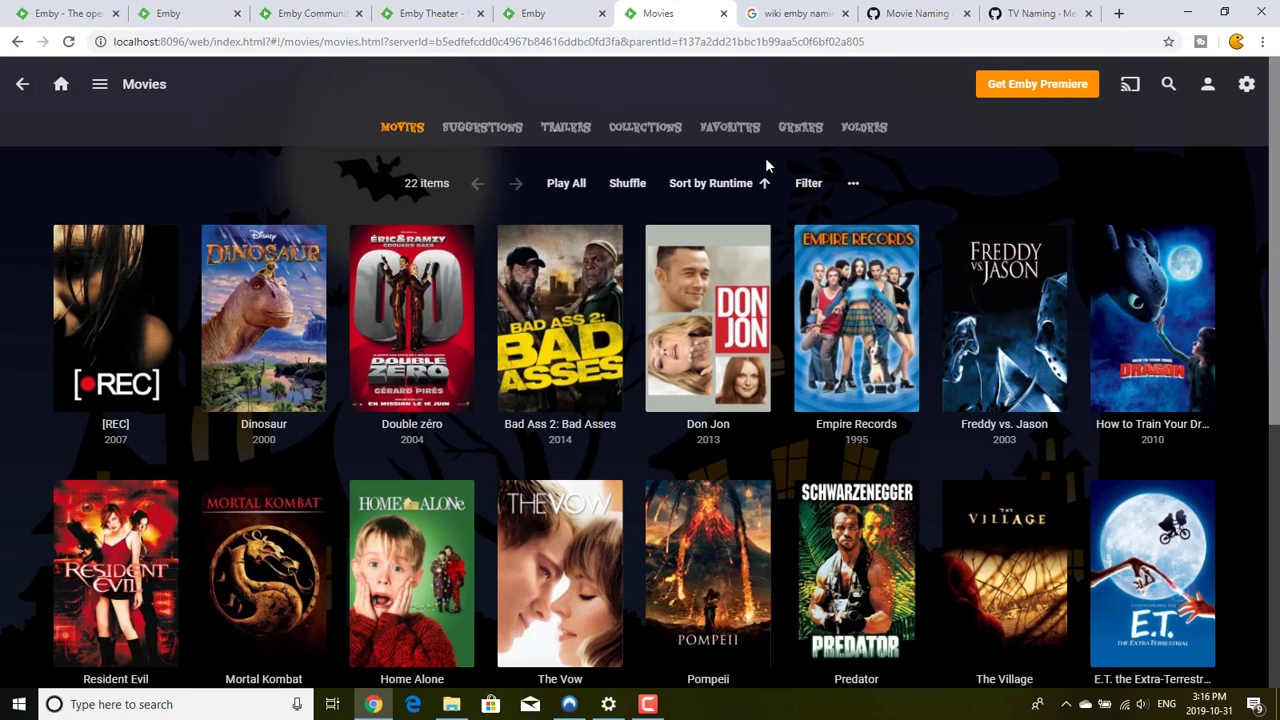
left_click(753, 186)
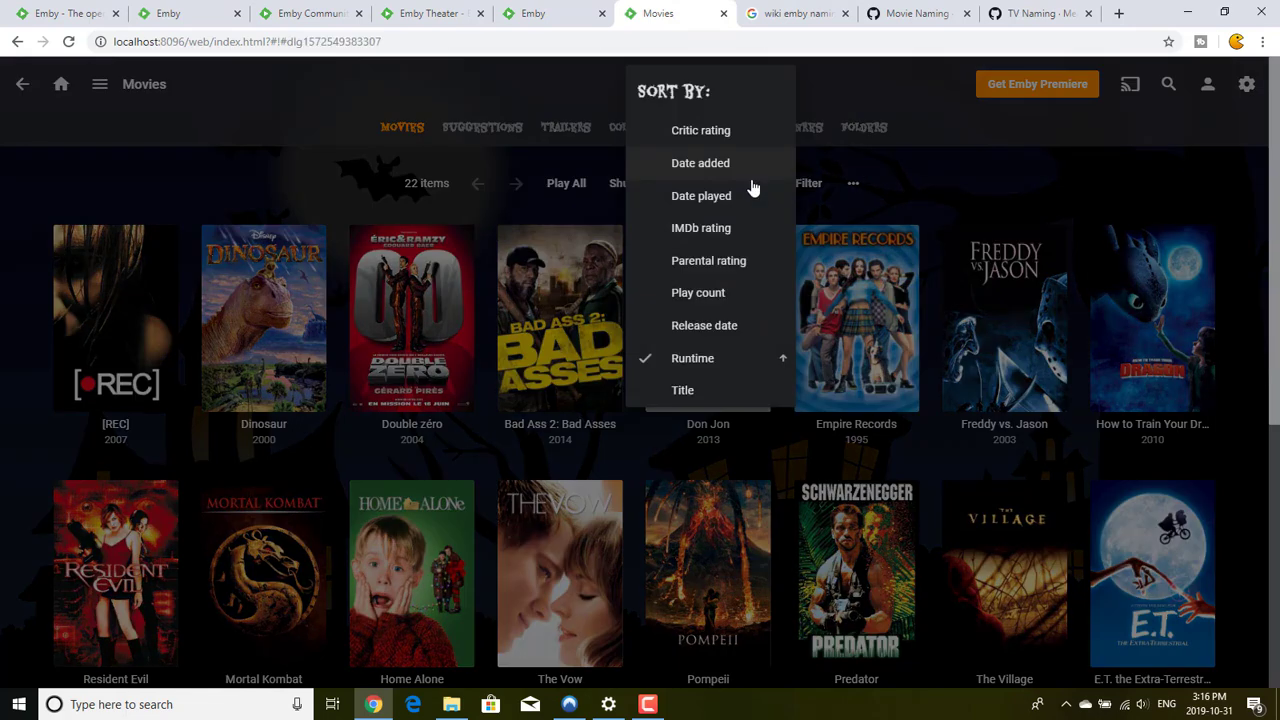
left_click(694, 327)
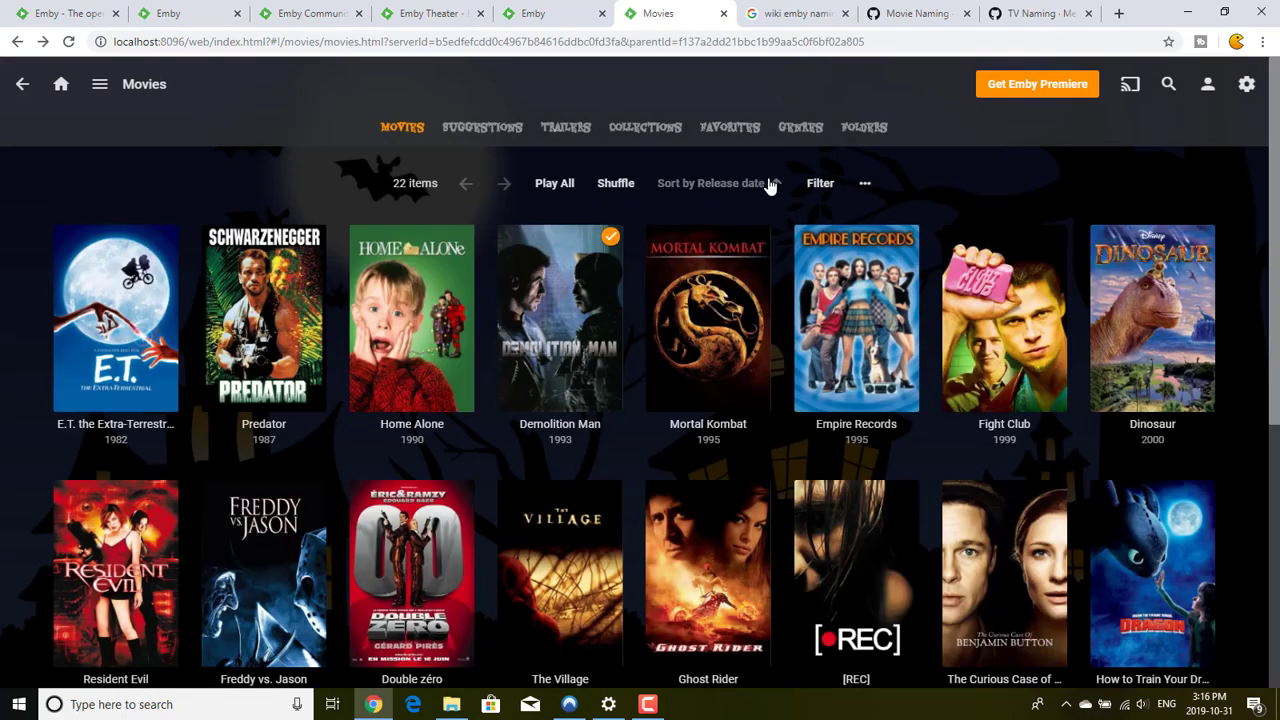
left_click(769, 185)
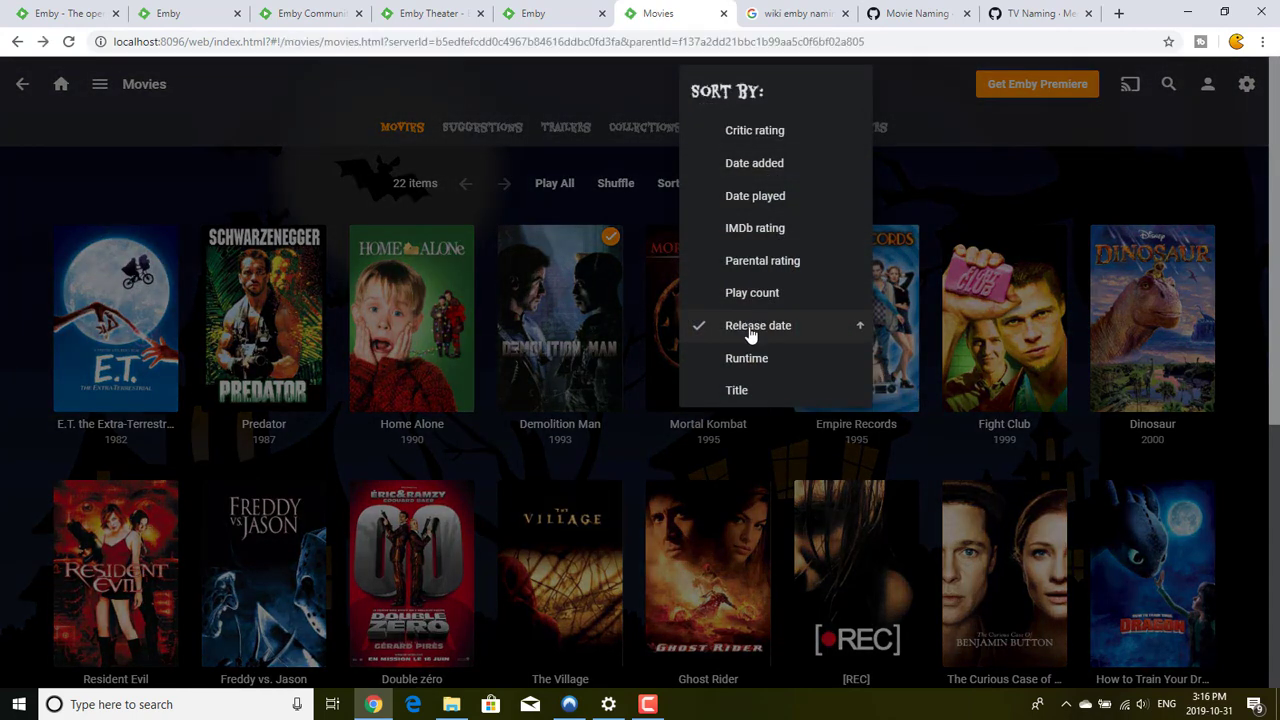
left_click(751, 328)
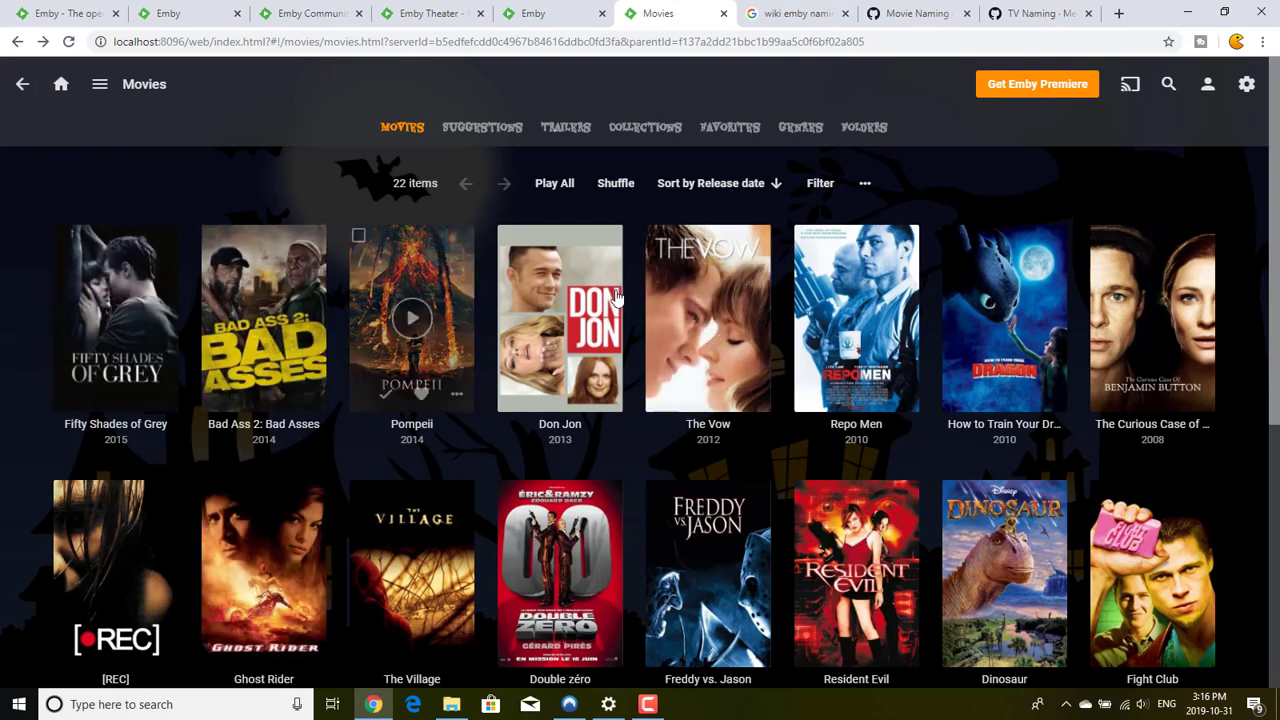
- Sort the movie list by runtime in ascending order
left_click(778, 186)
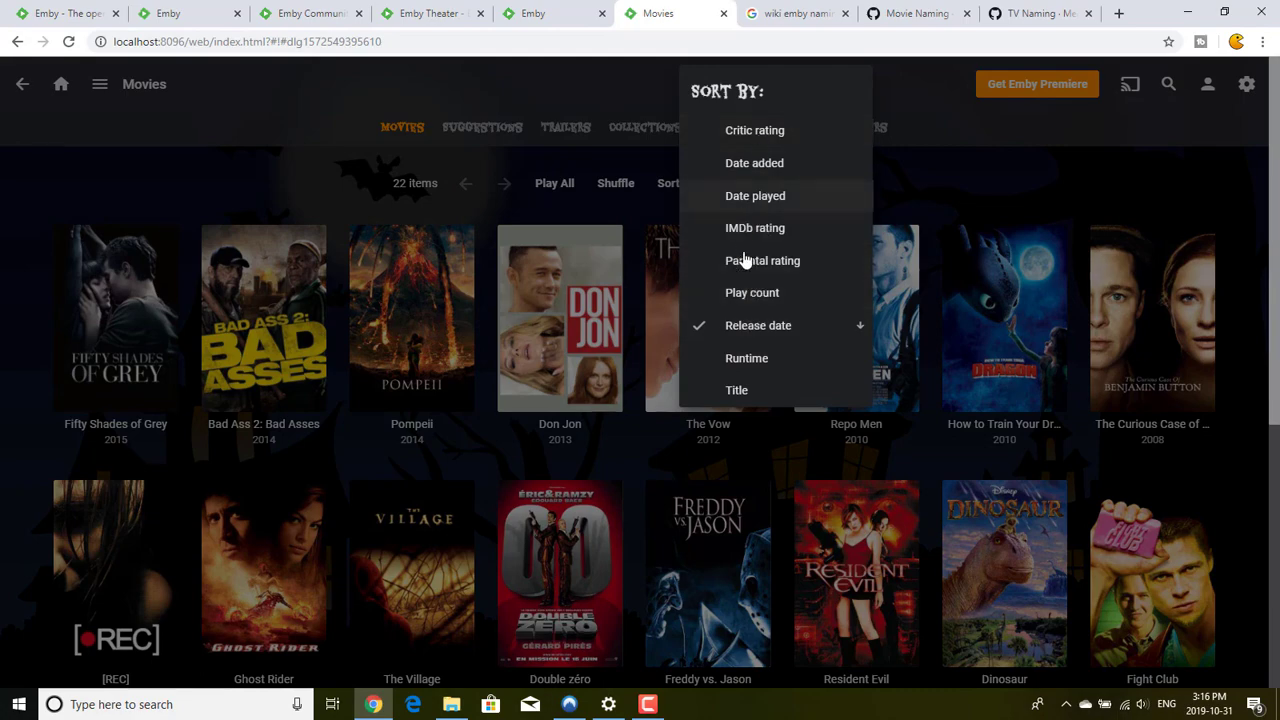
left_click(741, 360)
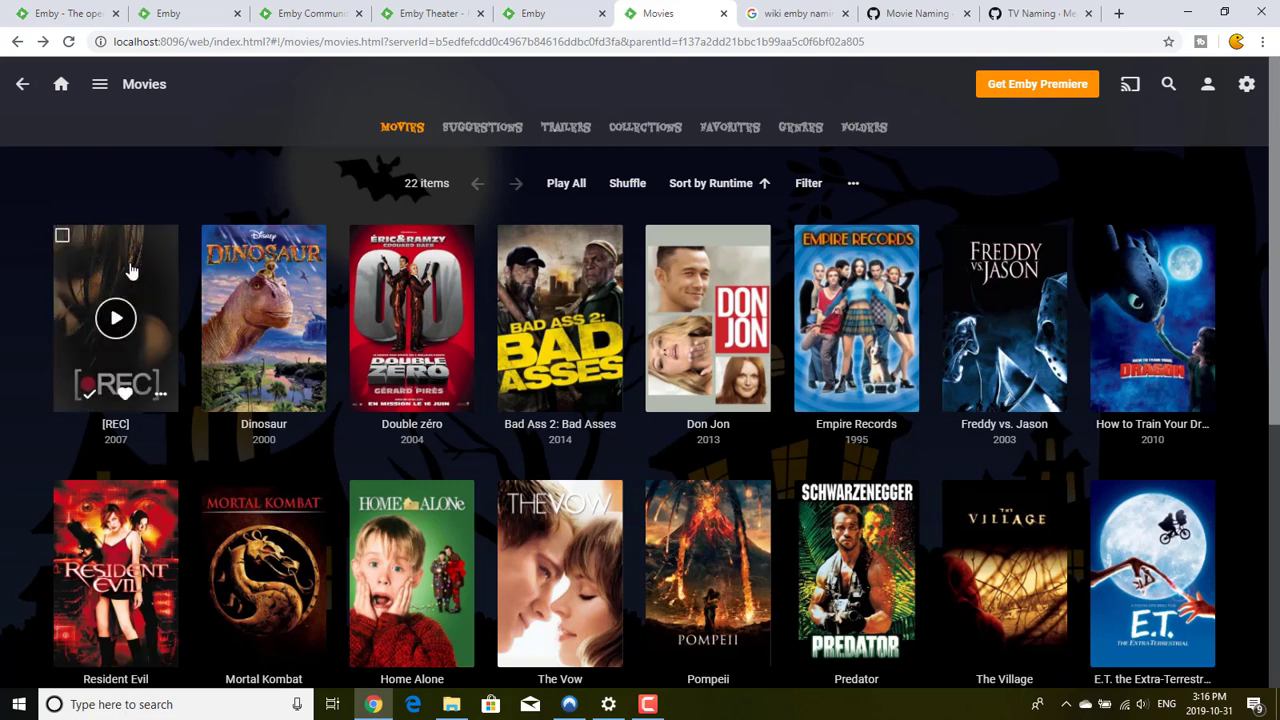
- Open the [REC] movie's page and review its title, ratings, year, runtime and end time
mouse_move(85, 263)
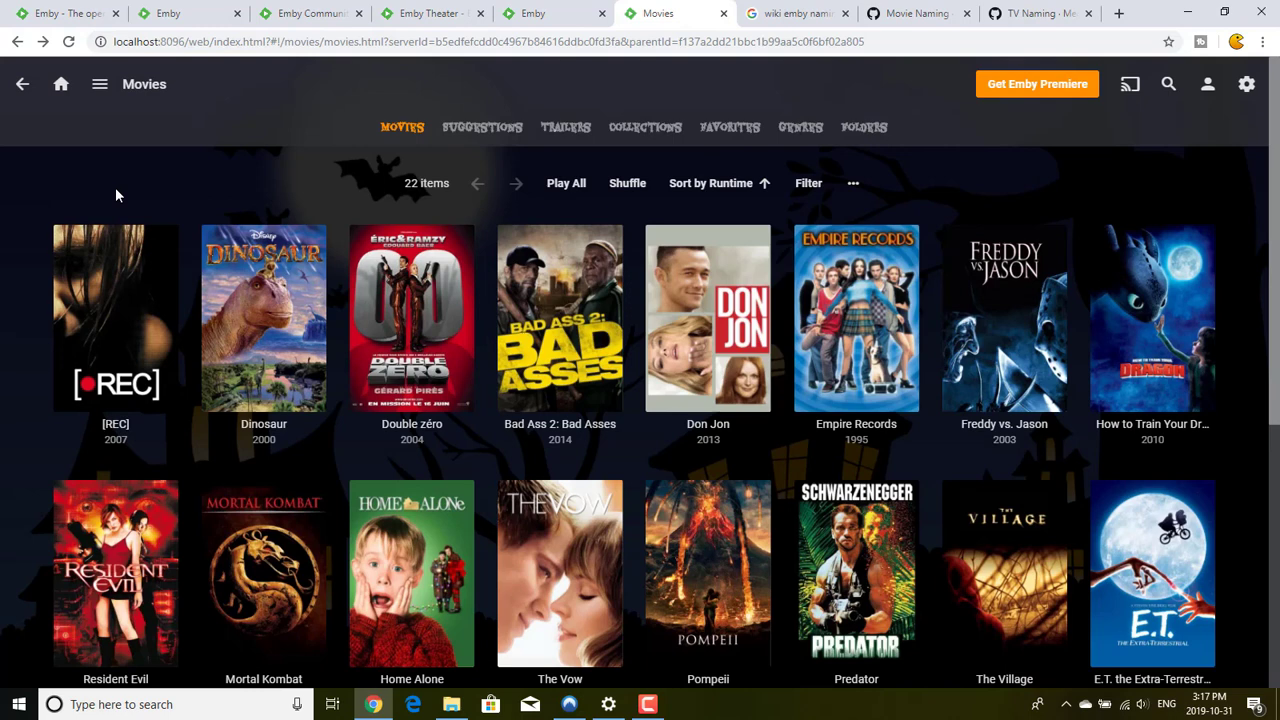
left_click(128, 260)
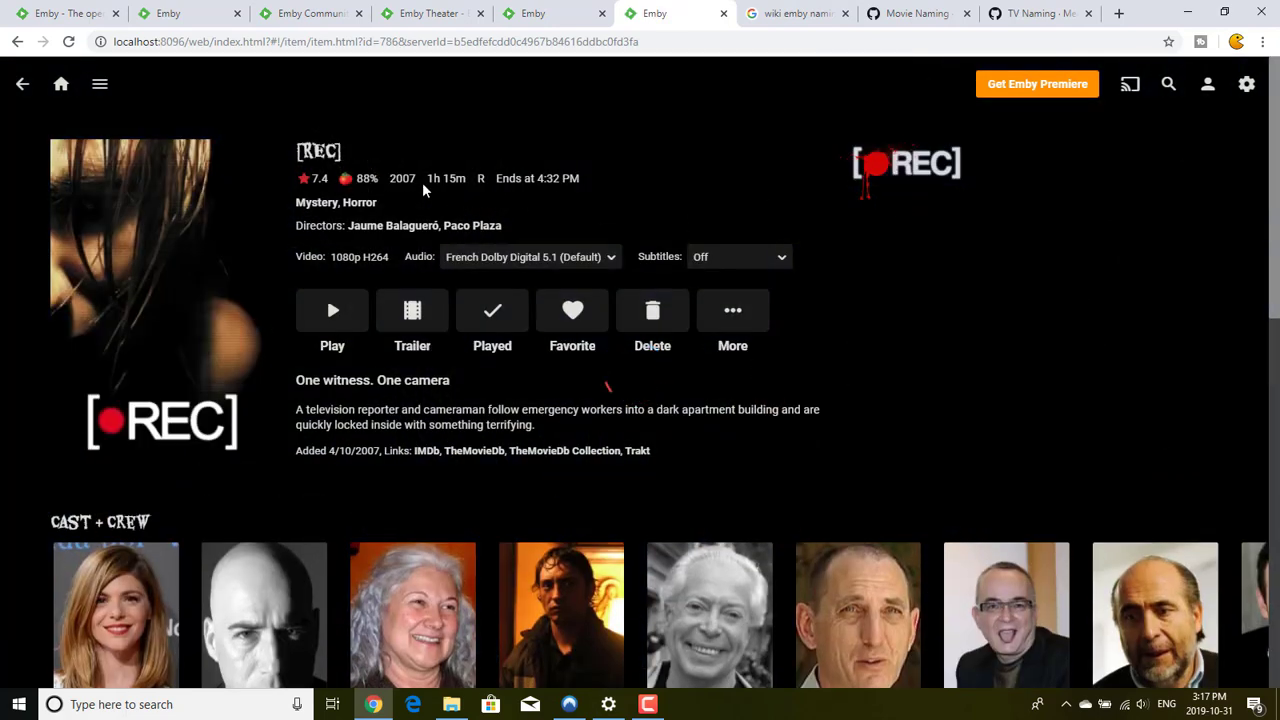
left_click_drag(427, 178, 466, 178)
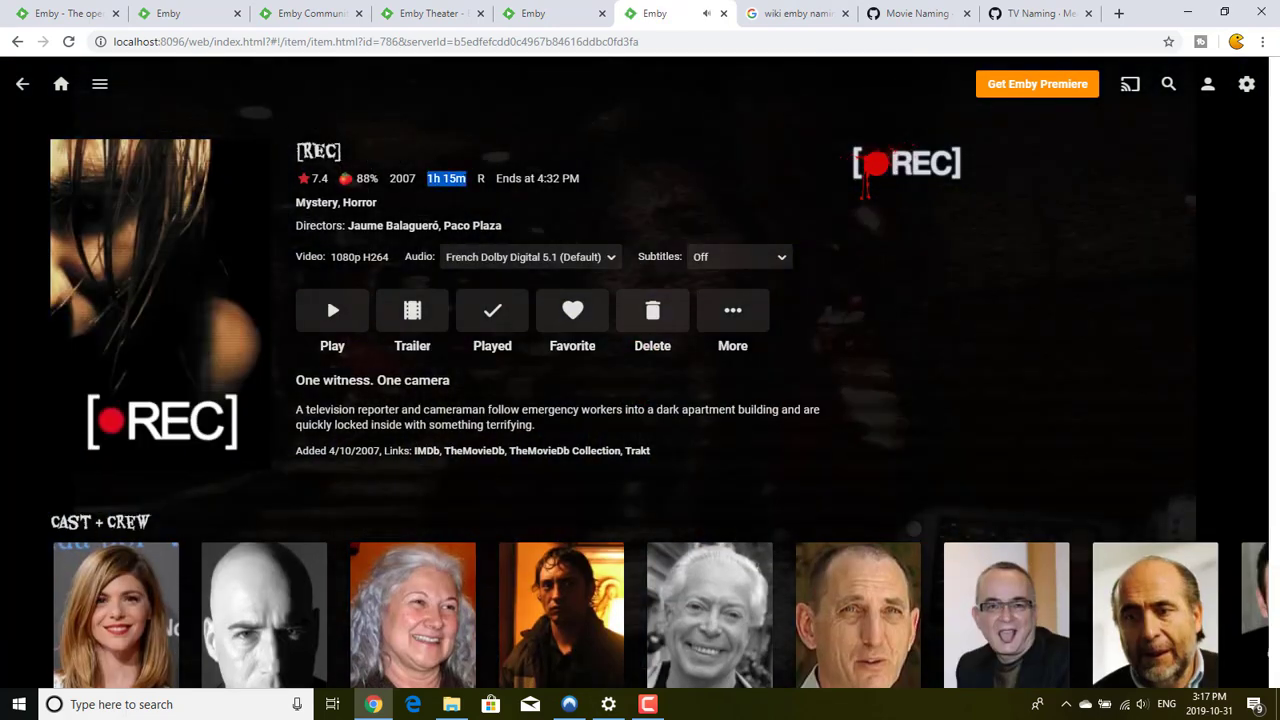
left_click(280, 178)
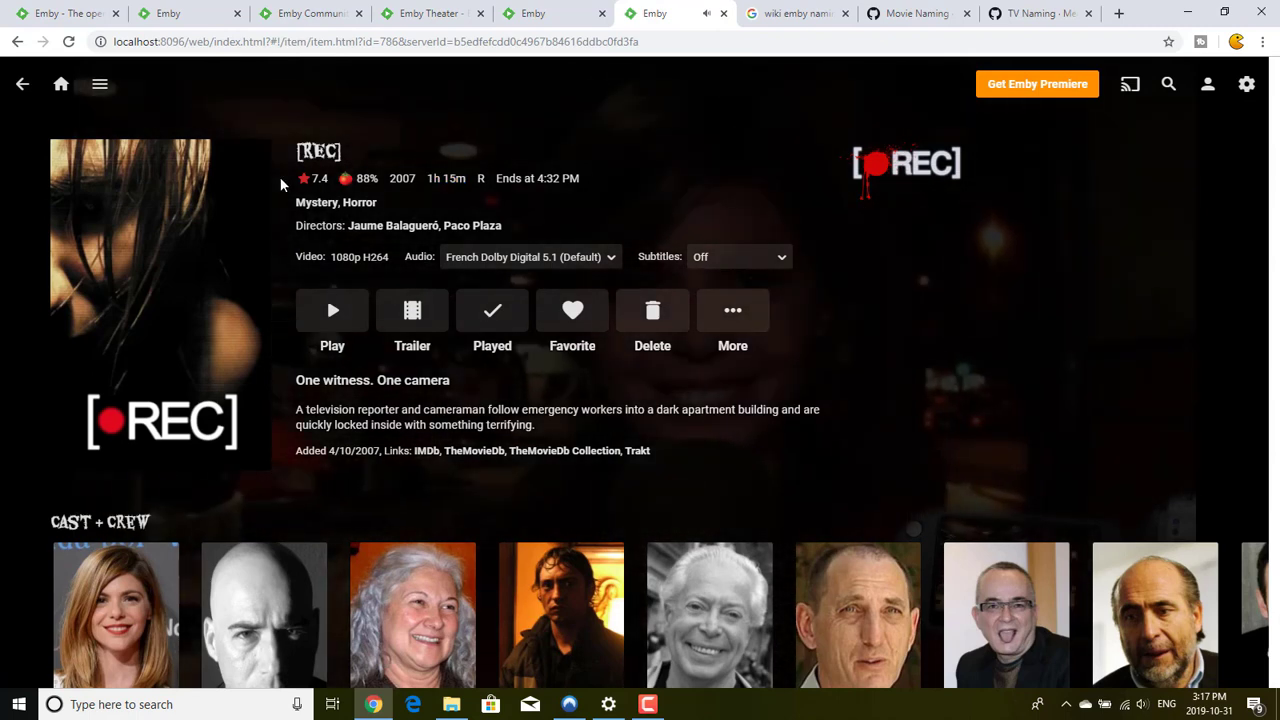
left_click_drag(294, 148, 391, 171)
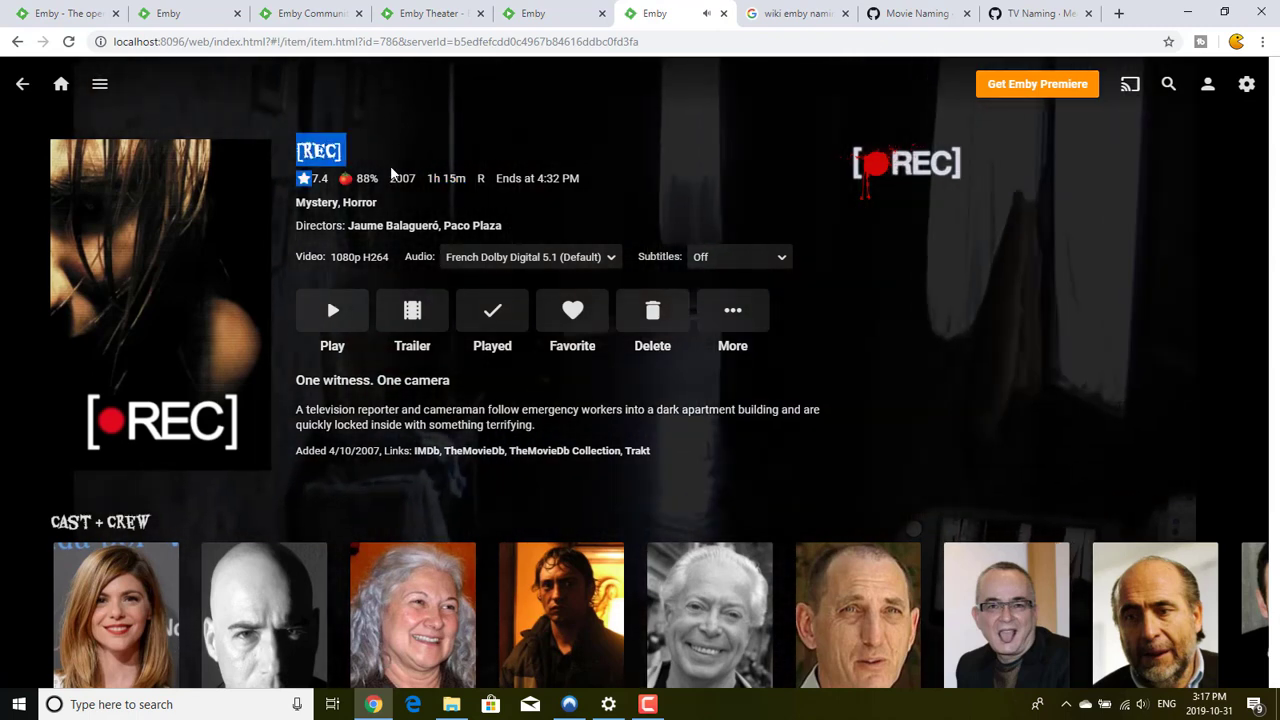
left_click(274, 149)
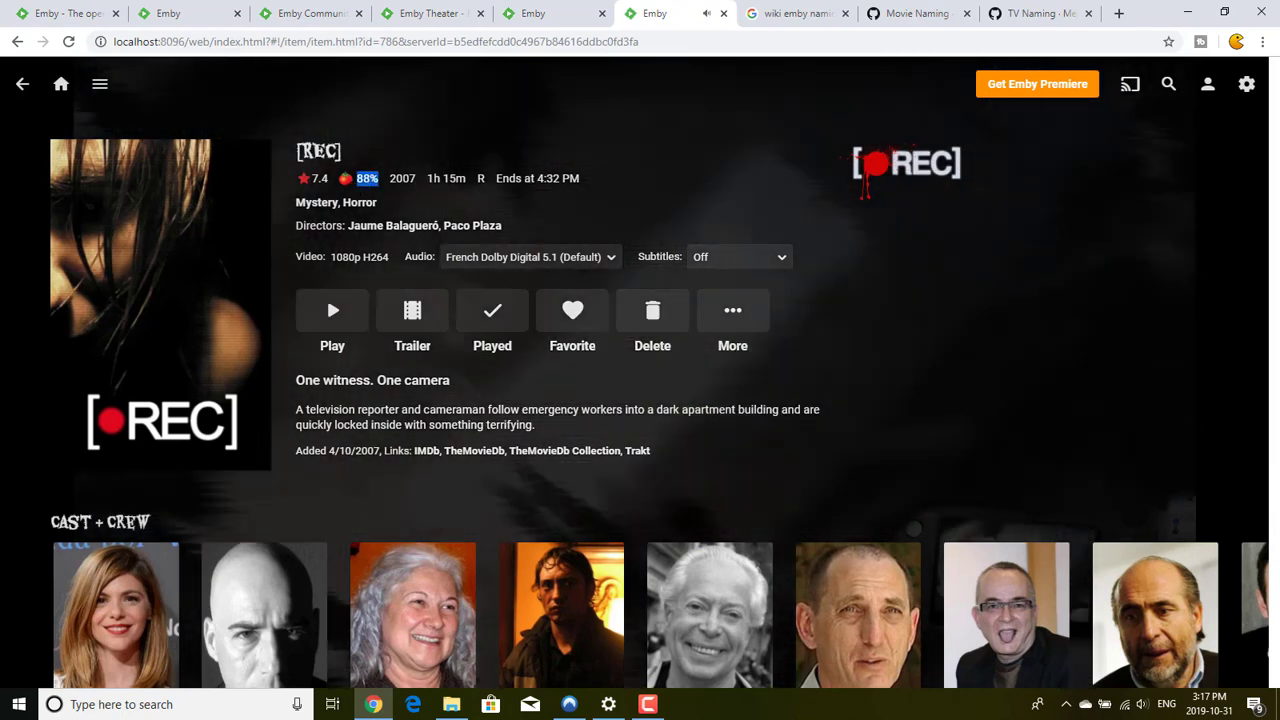
left_click_drag(496, 178, 580, 178)
double_click(402, 178)
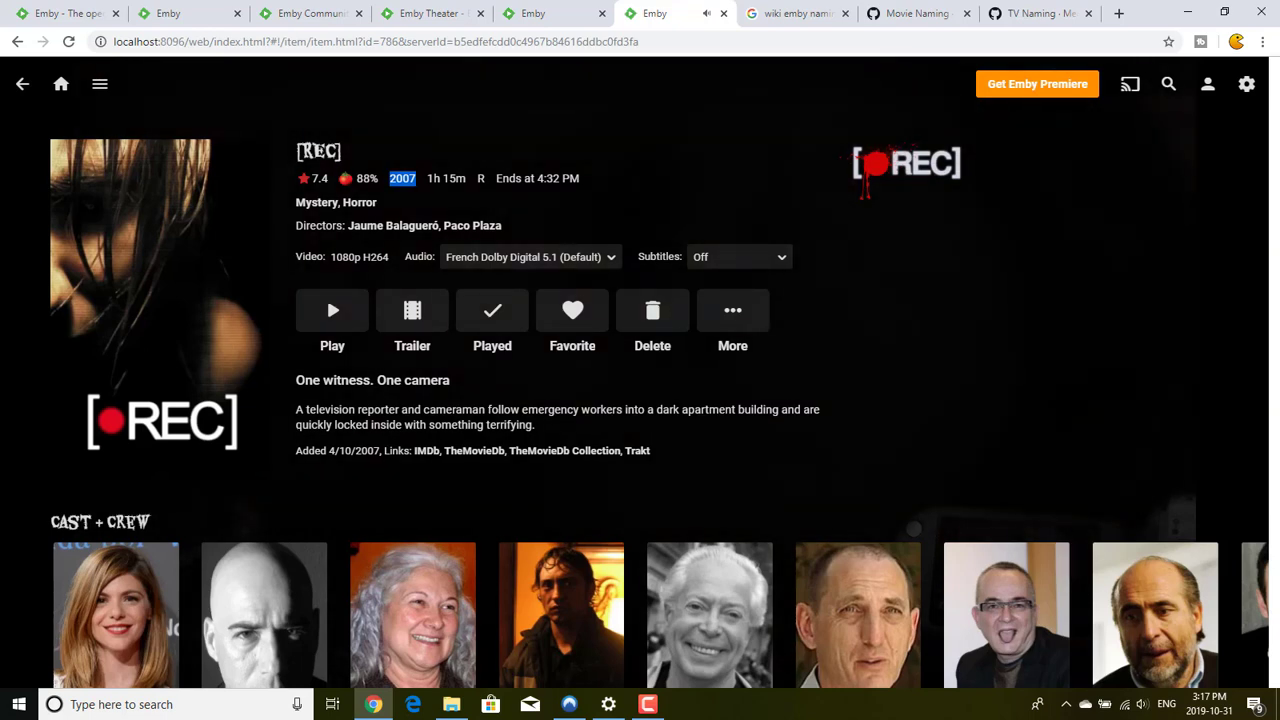
double_click(446, 178)
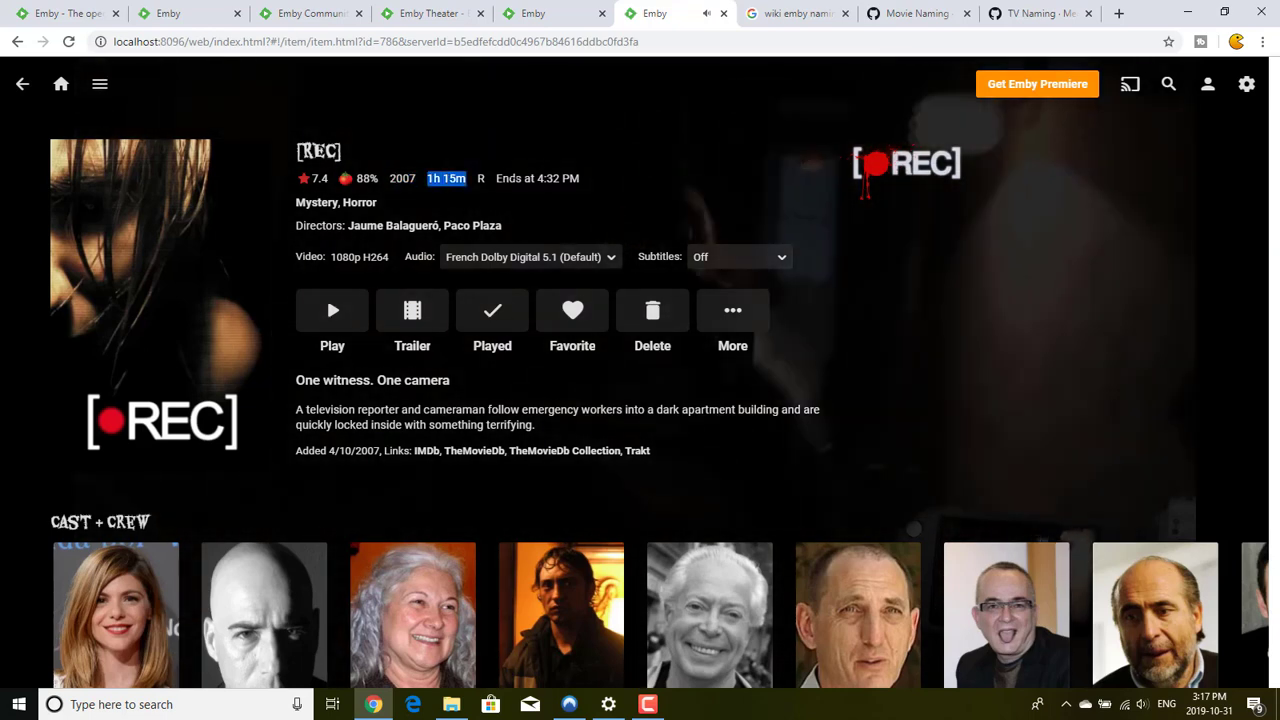
left_click_drag(496, 178, 582, 179)
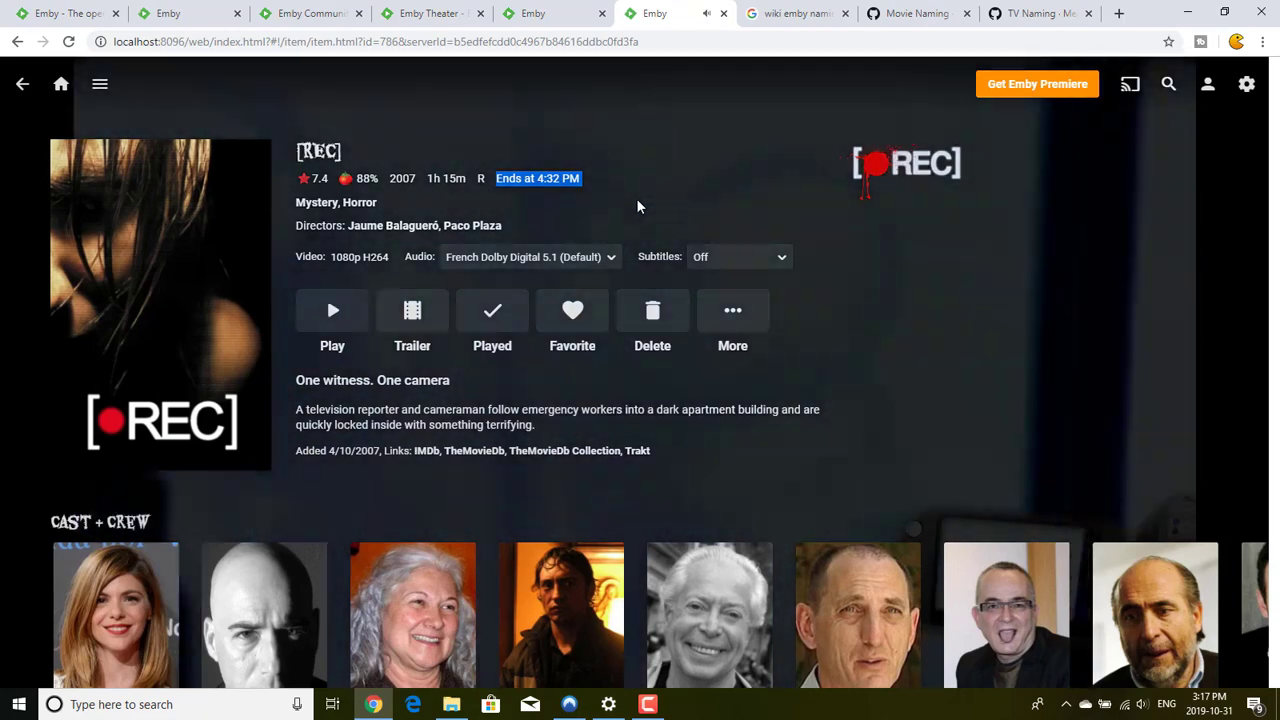
left_click(637, 203)
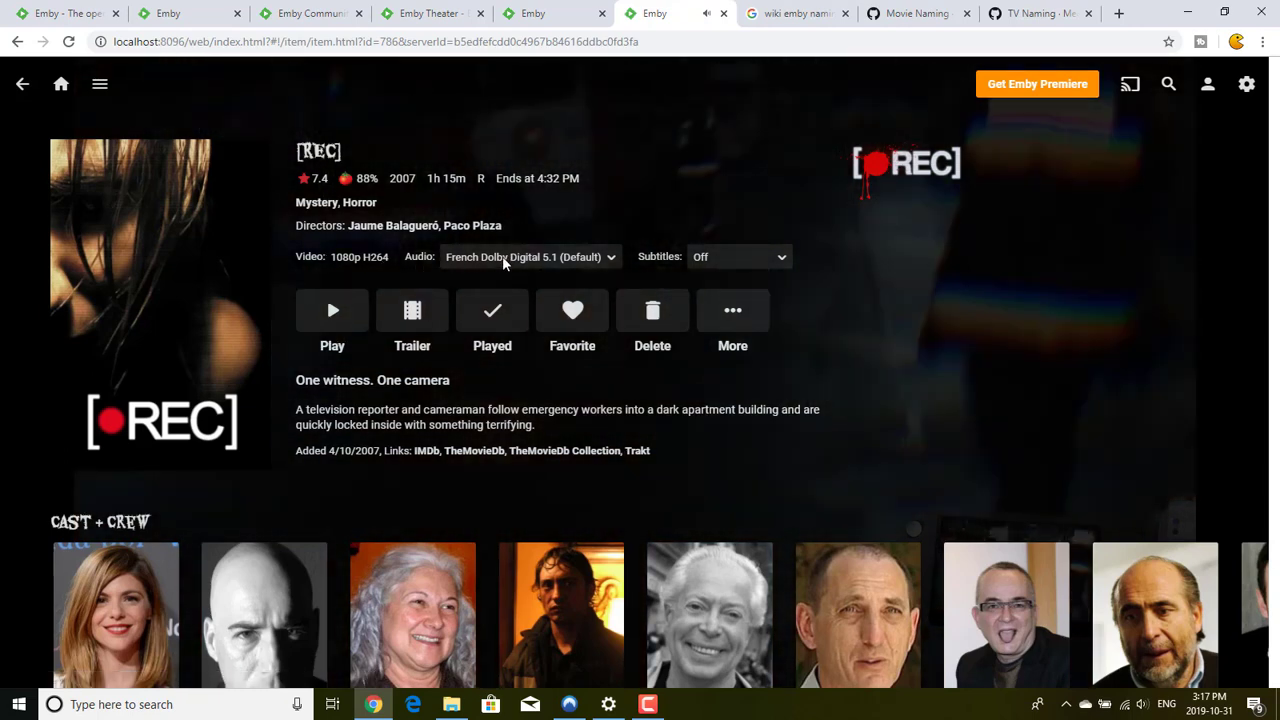
- Check which audio tracks and subtitle options are available for [REC]
left_click(503, 258)
left_click(503, 258)
left_click(502, 256)
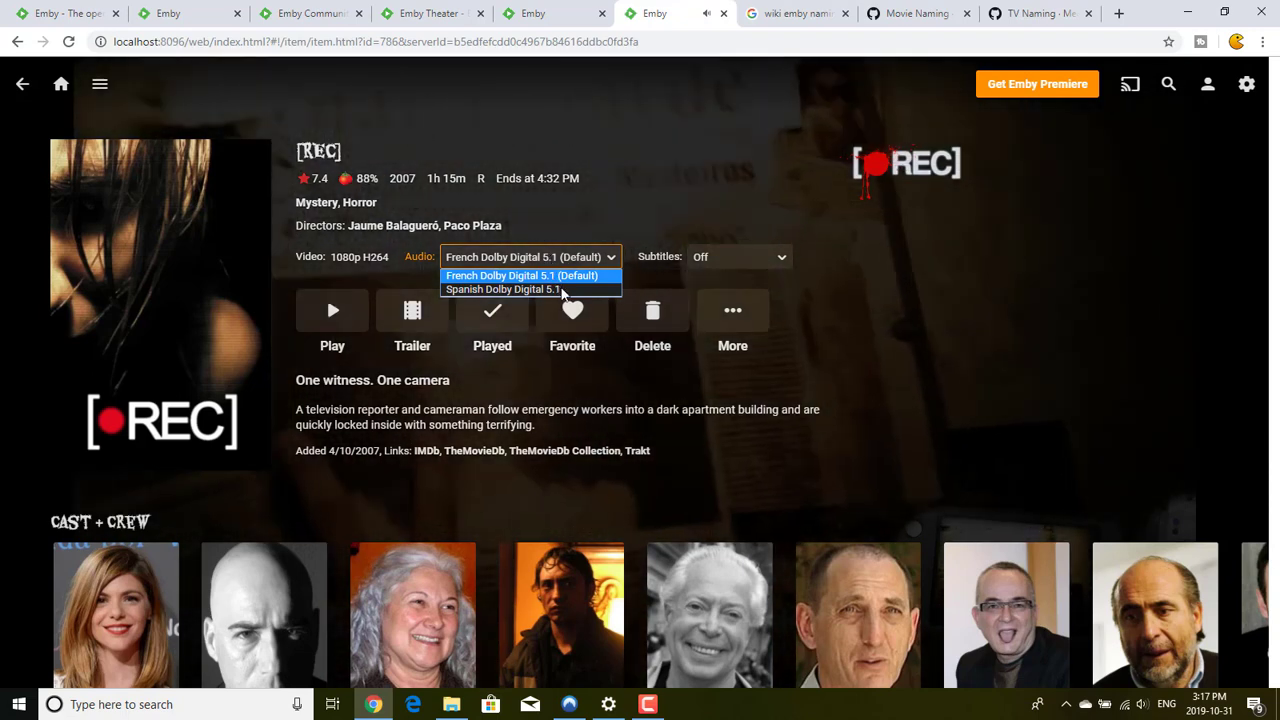
left_click(571, 258)
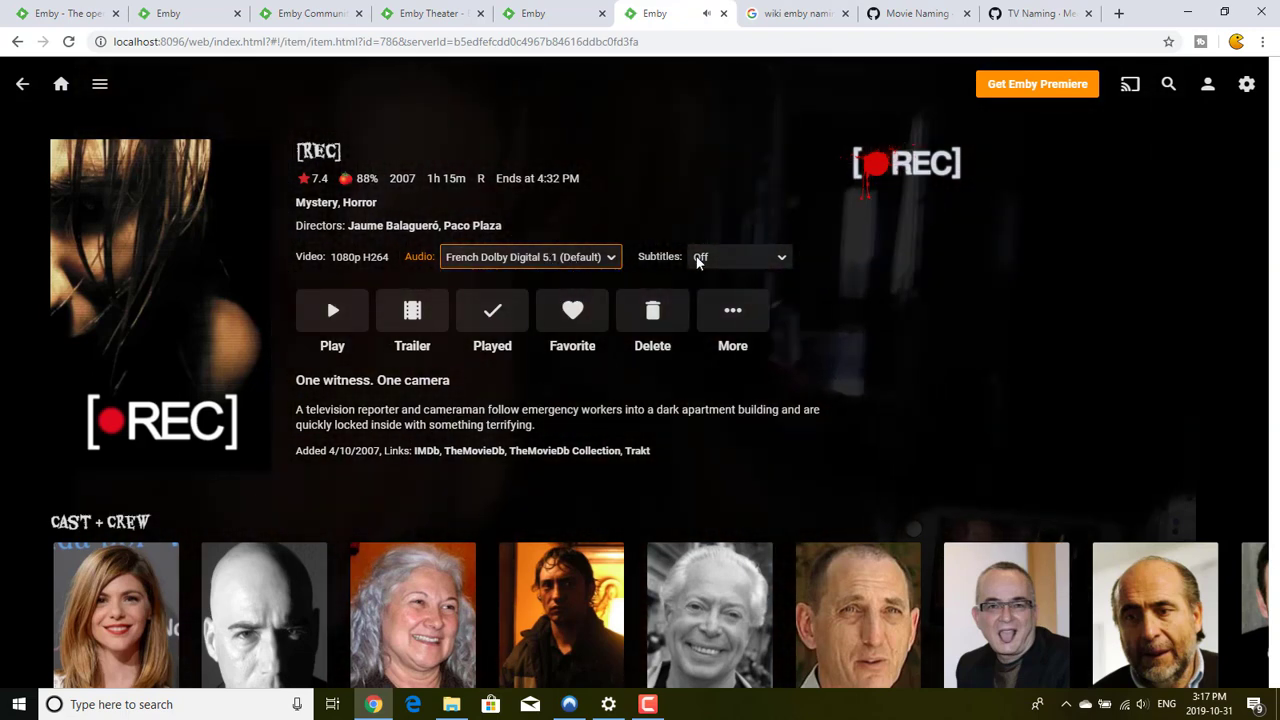
left_click(733, 258)
left_click(733, 258)
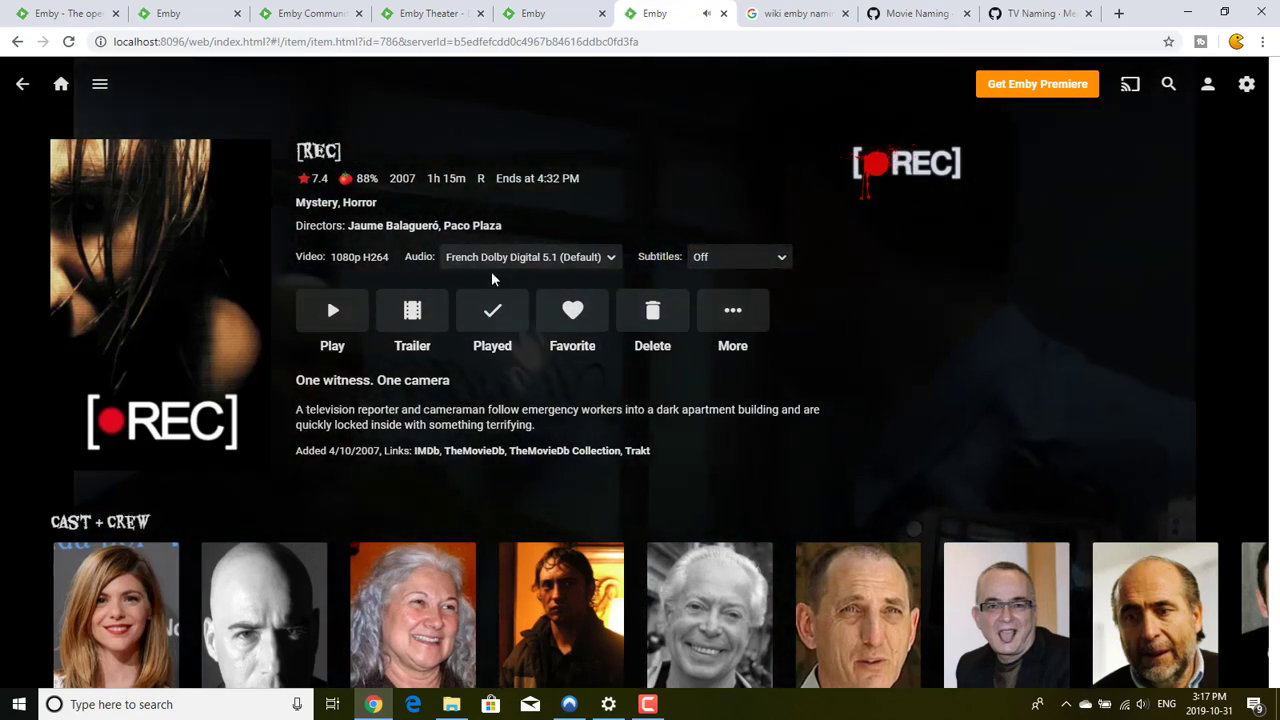
- Set the movie's audio to Spanish Dolby Digital 5.1 and its subtitles to French (SUBRIP)
left_click(517, 260)
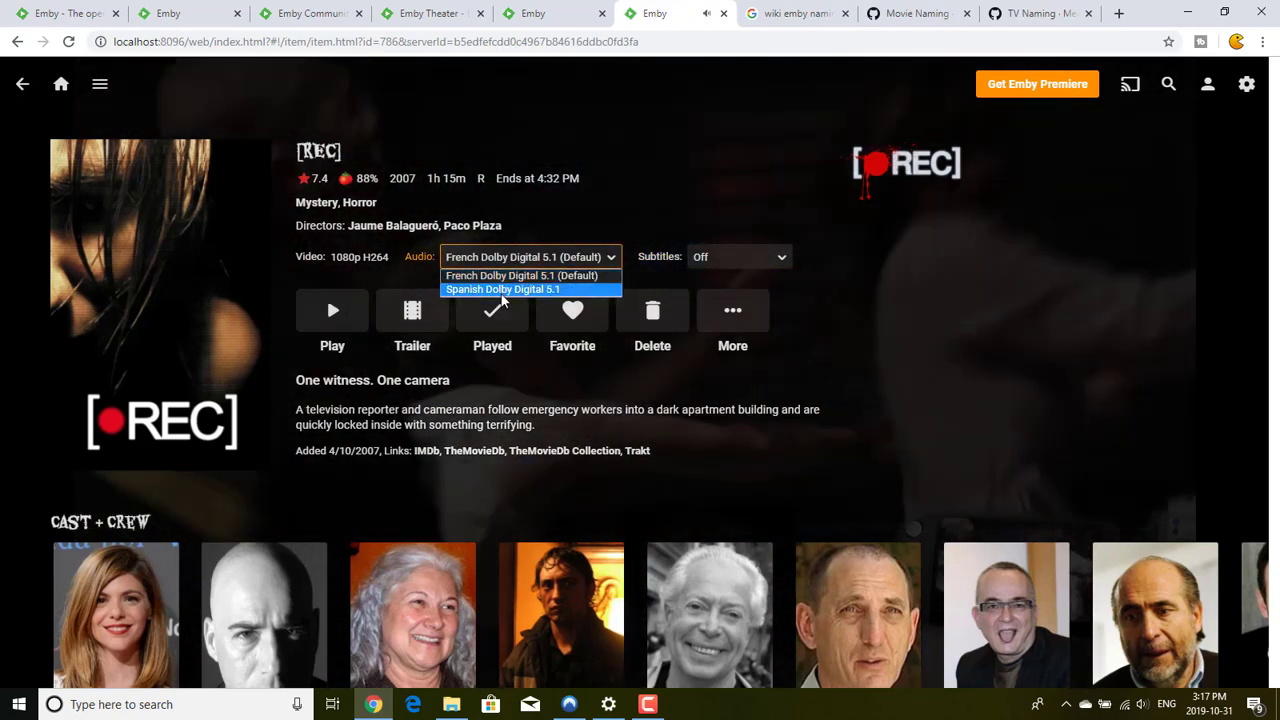
left_click(510, 288)
left_click(736, 264)
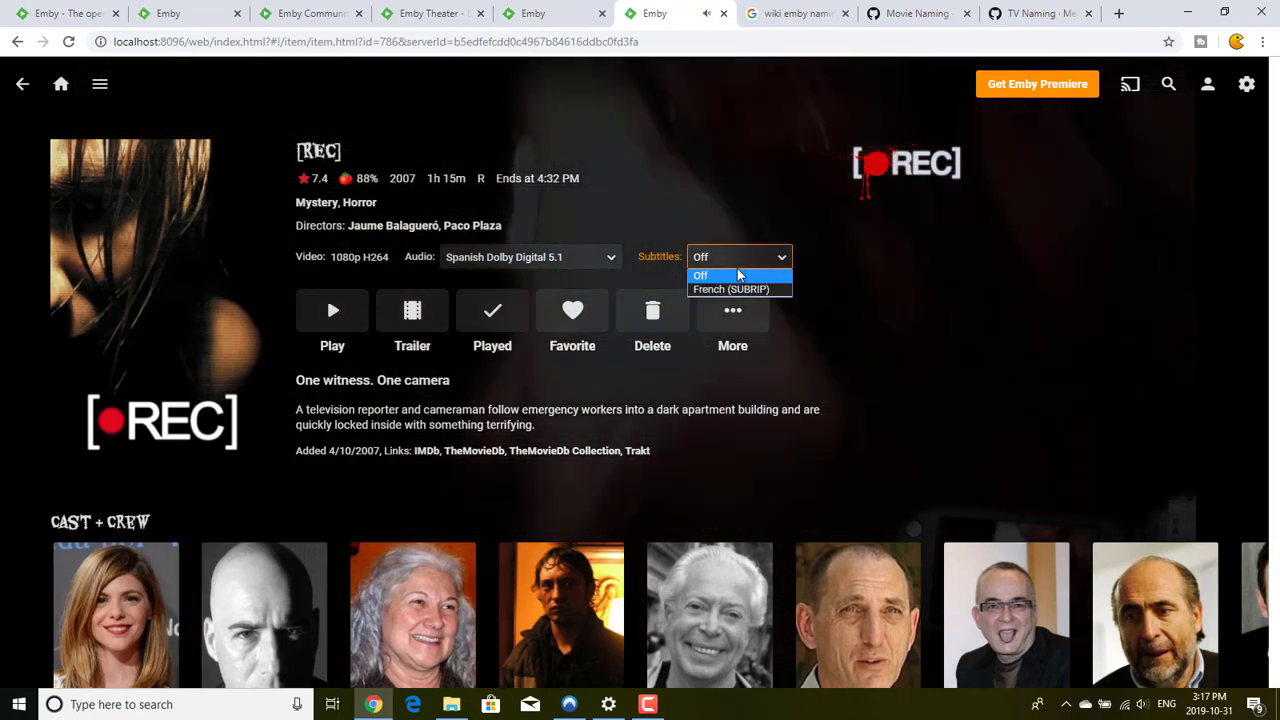
left_click(742, 289)
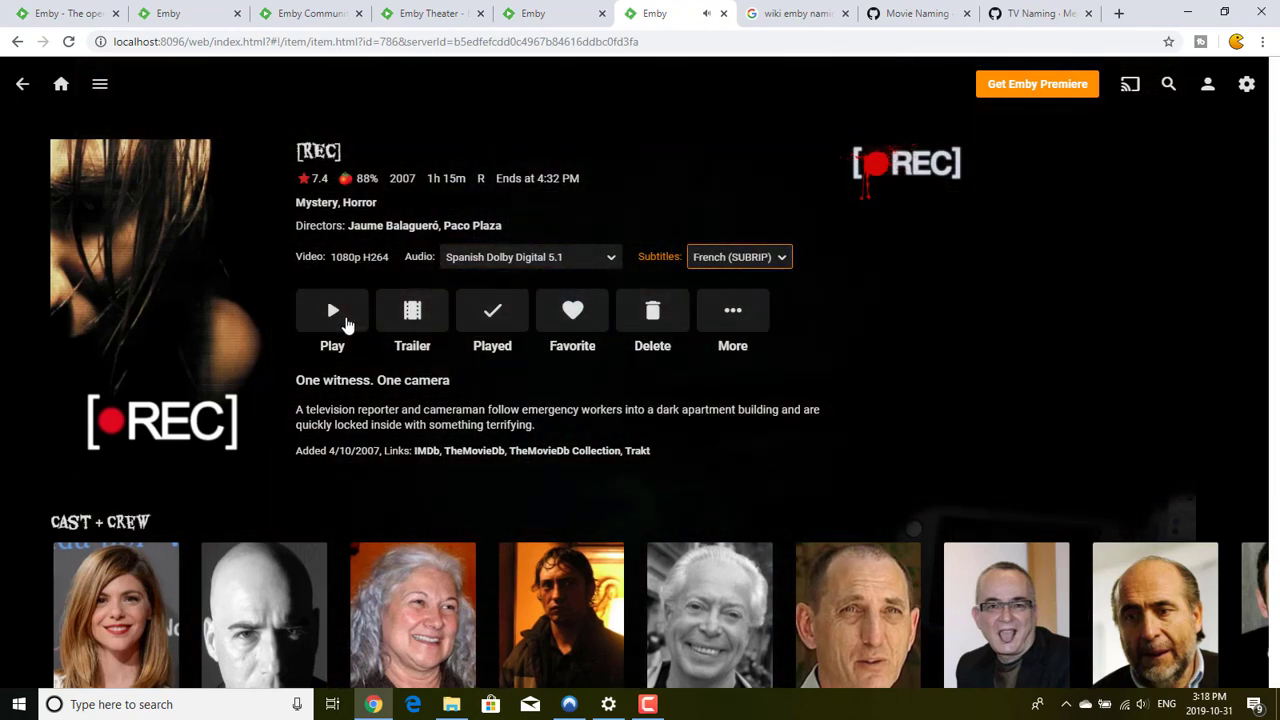
- Play [REC] in full screen and fast-forward past the opening
left_click(344, 320)
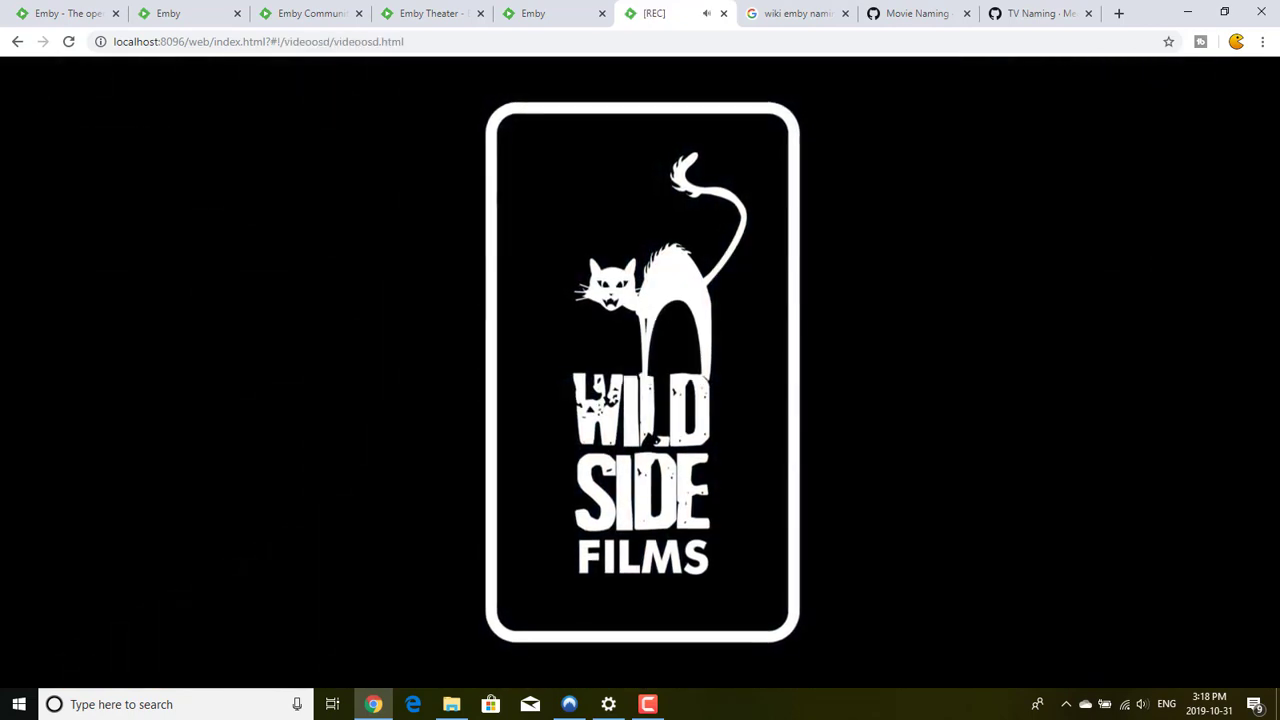
mouse_move(809, 442)
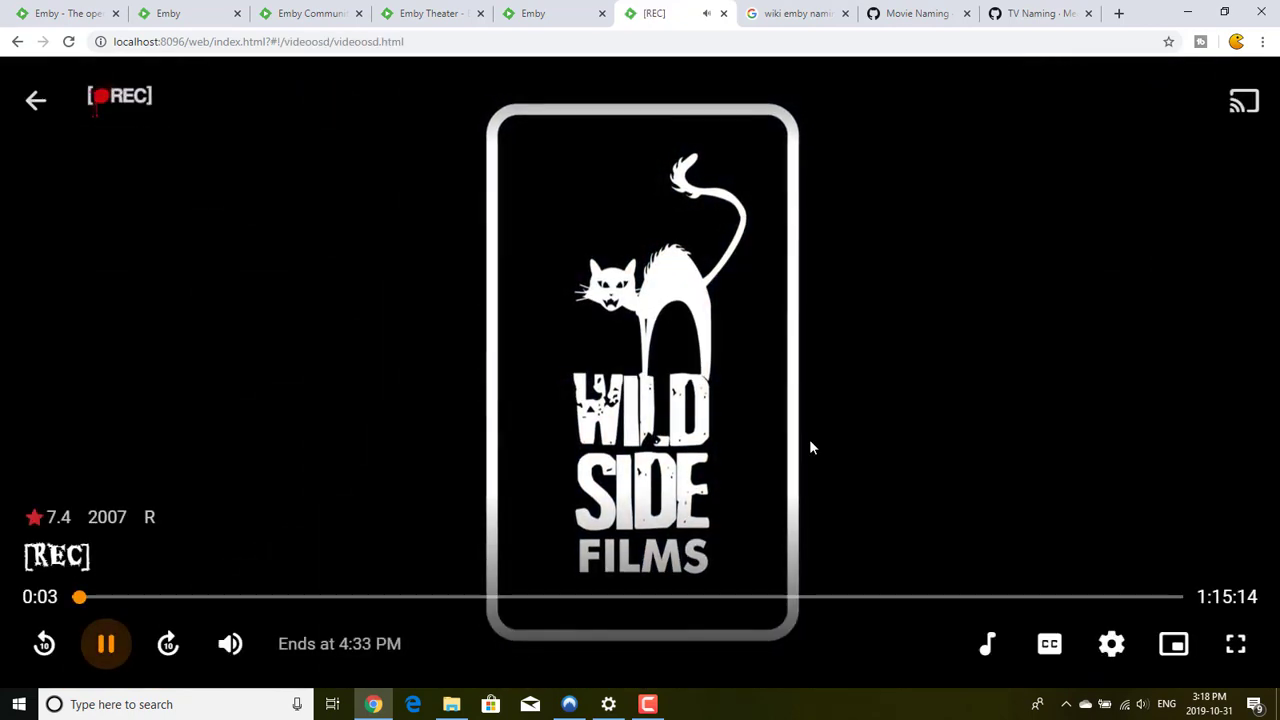
left_click(1233, 645)
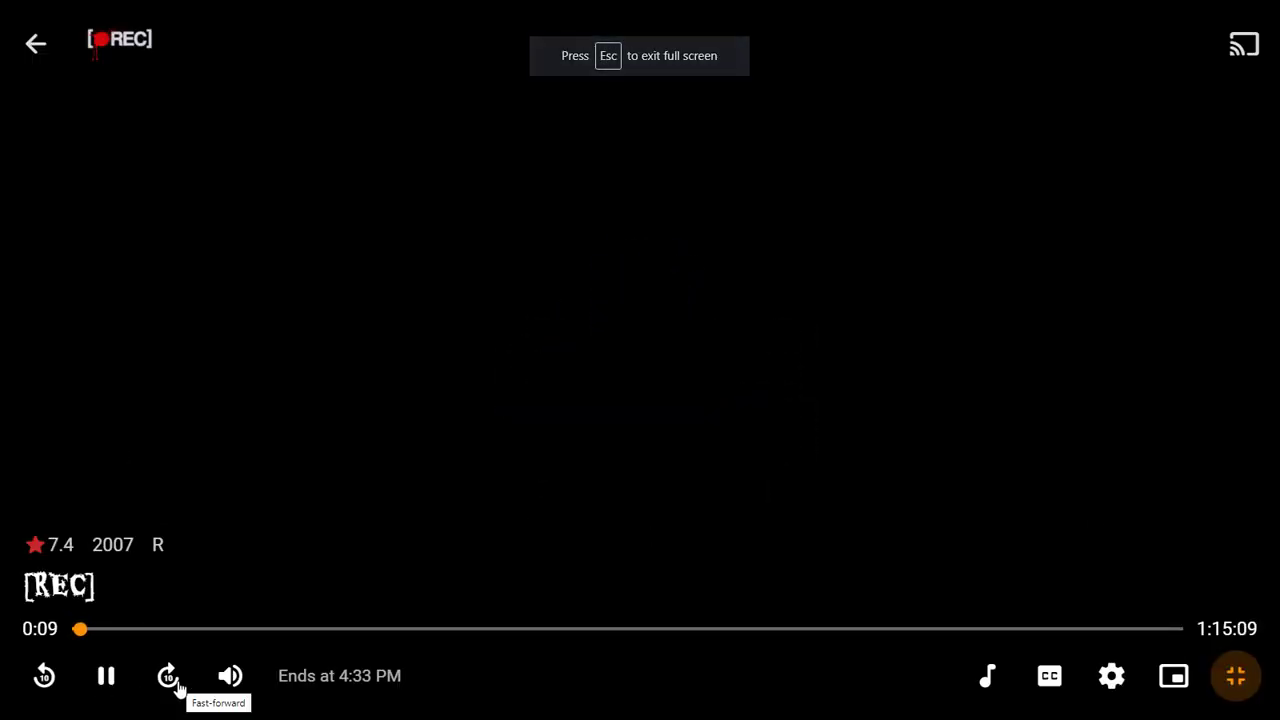
left_click(178, 686)
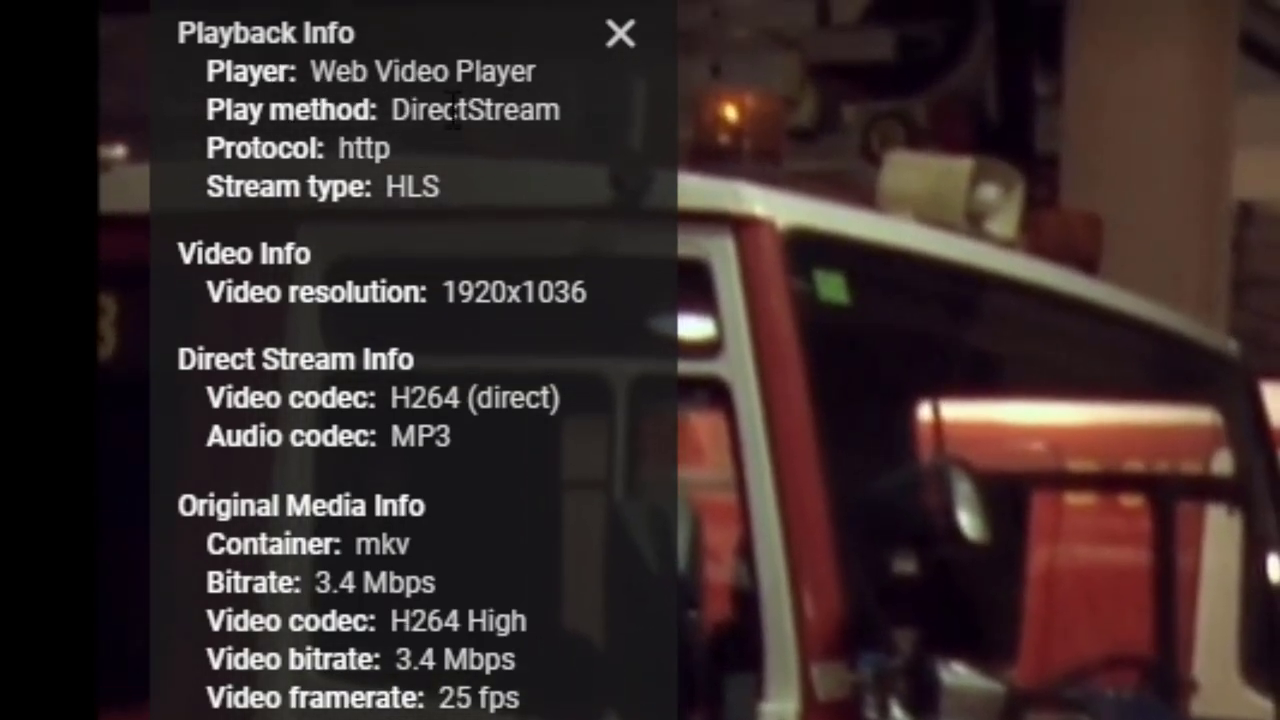
- Check the play method in the video's playback info overlay
double_click(457, 106)
left_click(455, 112)
double_click(455, 110)
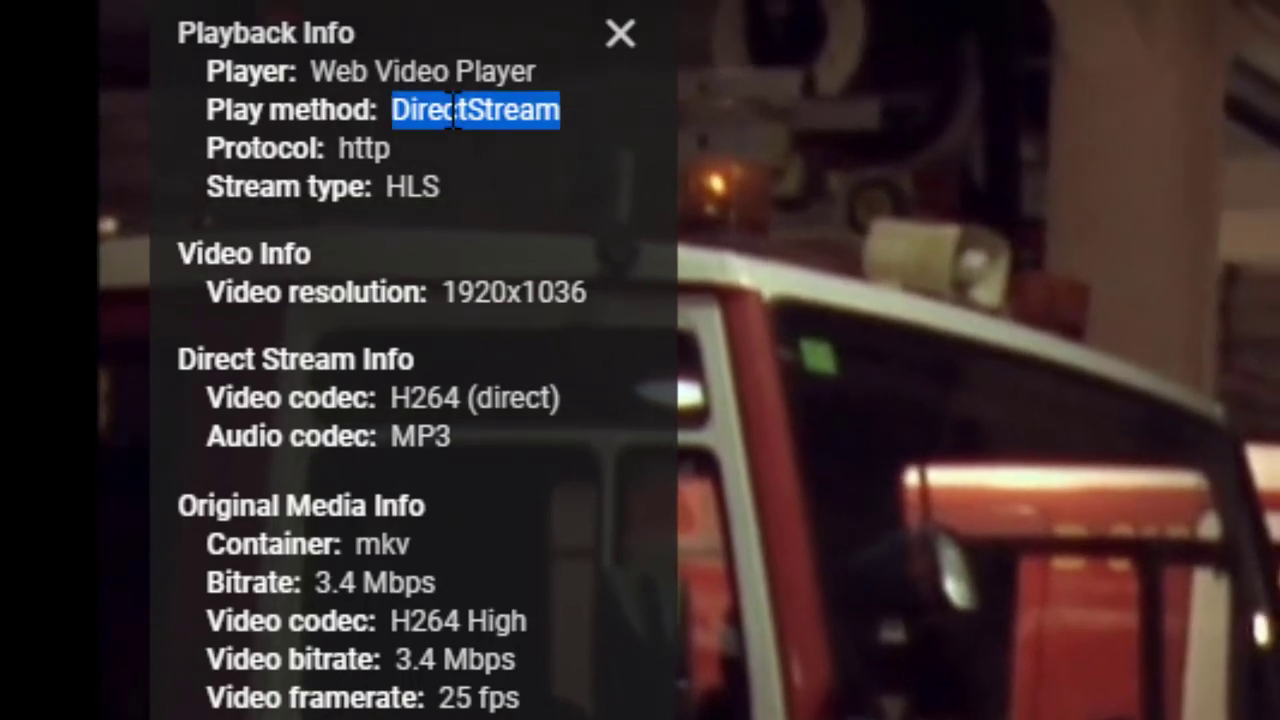
left_click(455, 111)
double_click(455, 110)
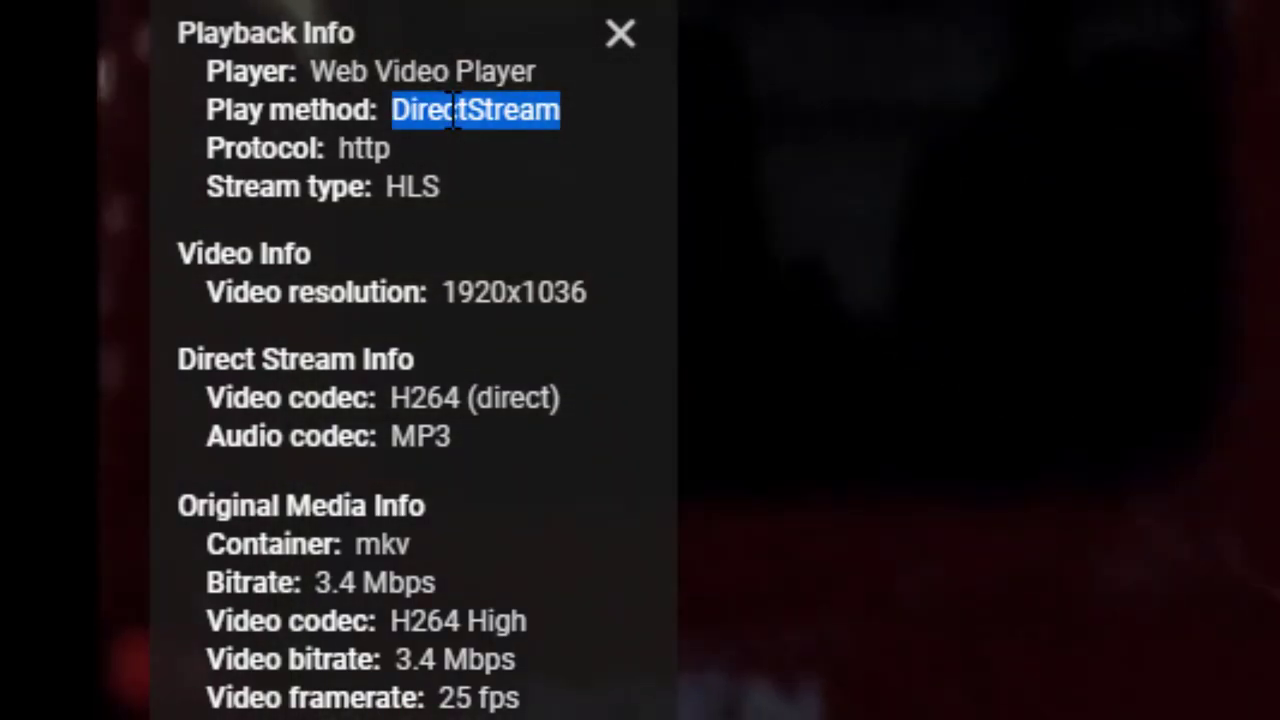
left_click(455, 111)
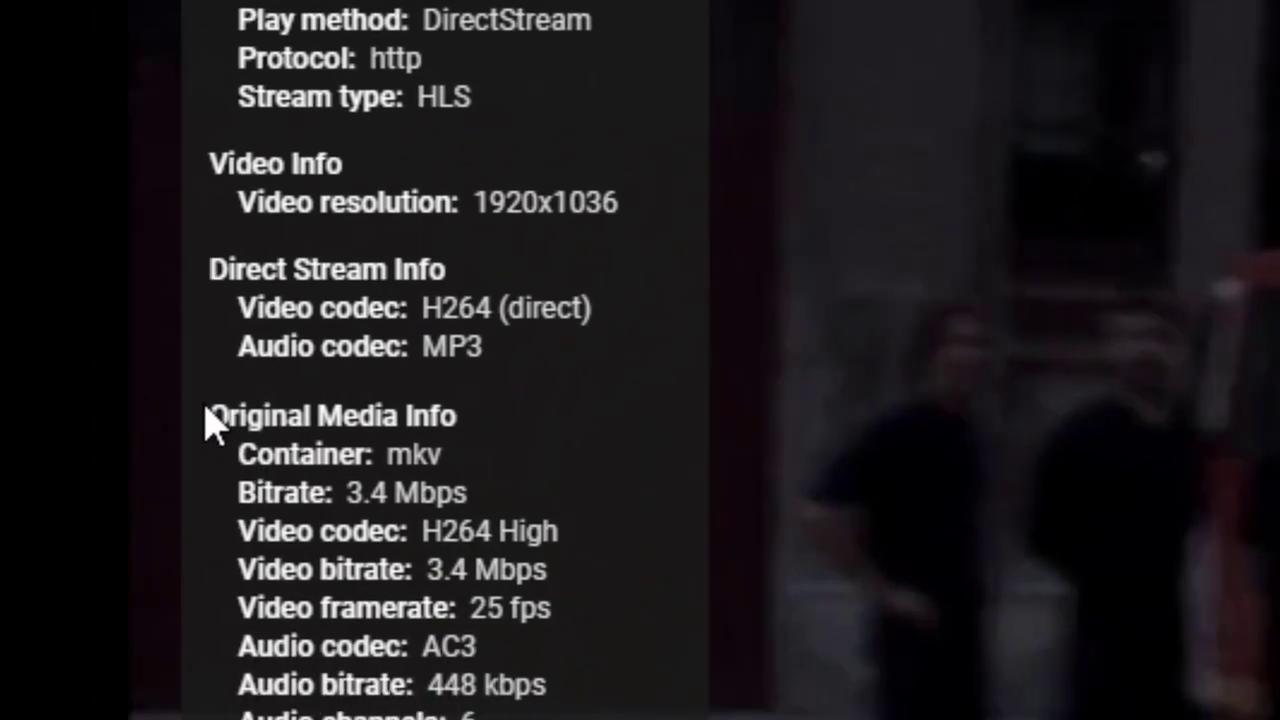
- Examine the original media info in the playback overlay, including container, bitrate, video codec, framerate and audio sample rate
left_click_drag(268, 451, 638, 719)
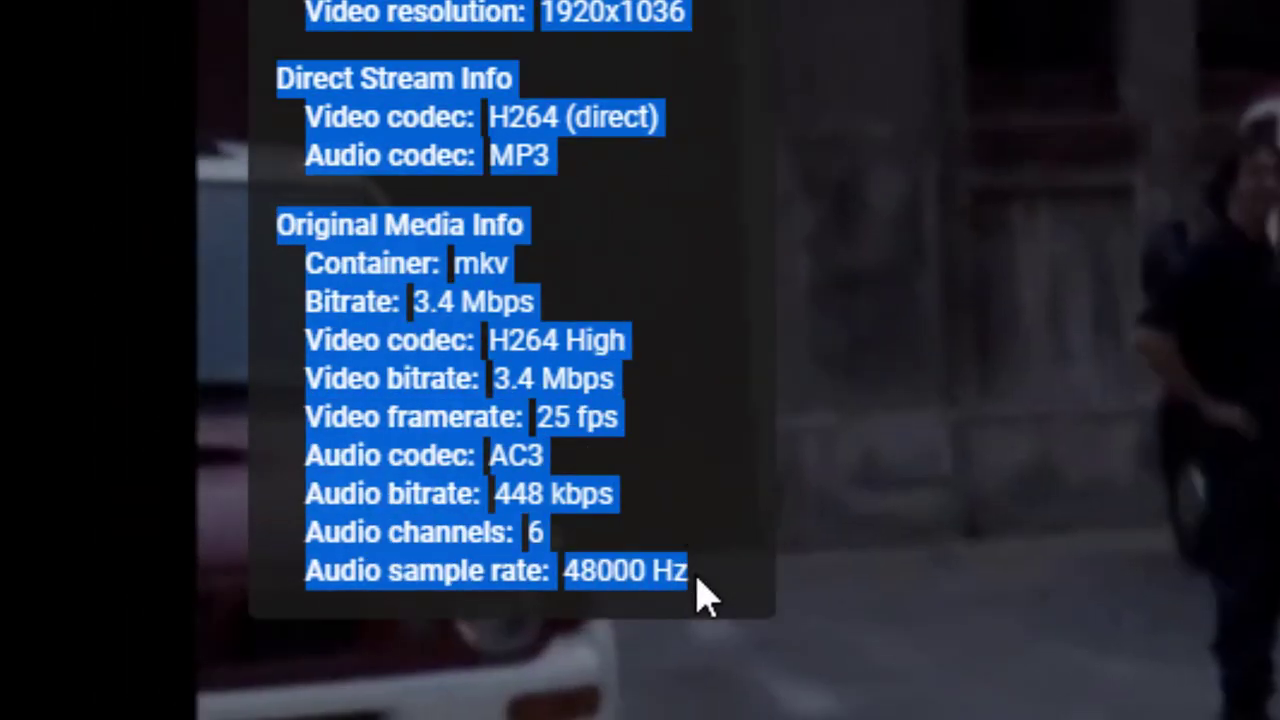
left_click(697, 578)
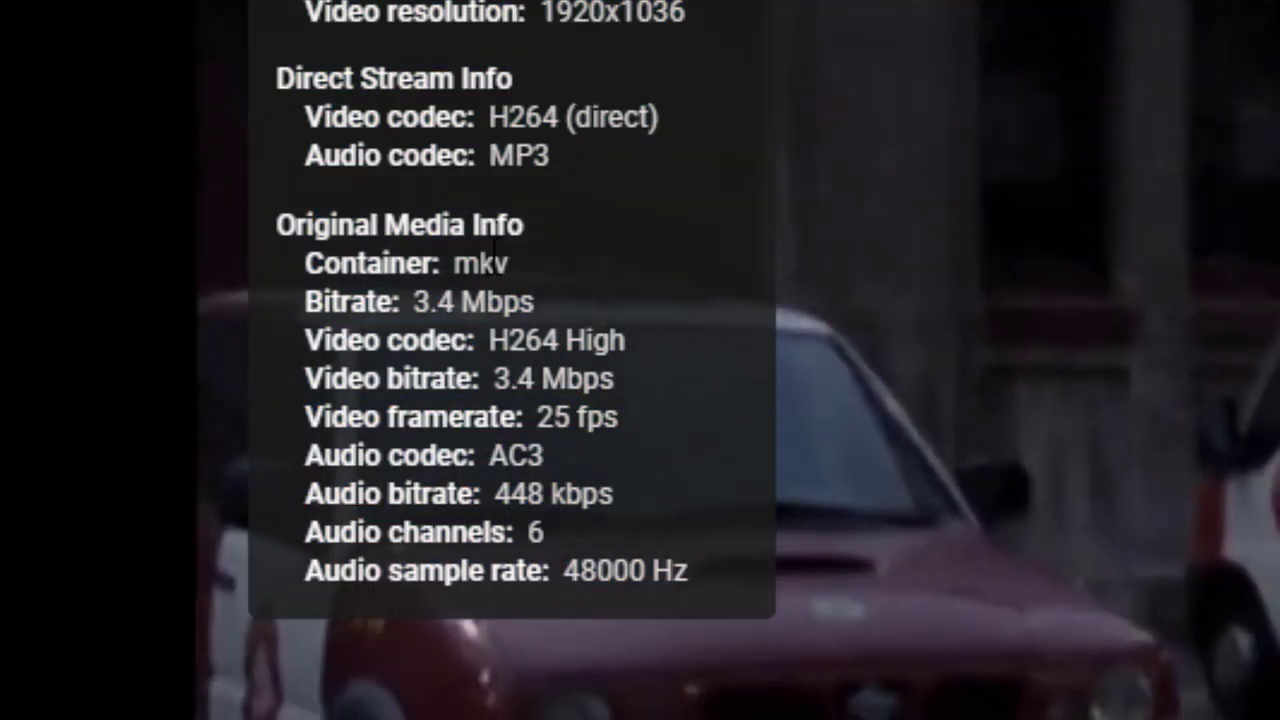
double_click(481, 263)
left_click(490, 285)
double_click(498, 302)
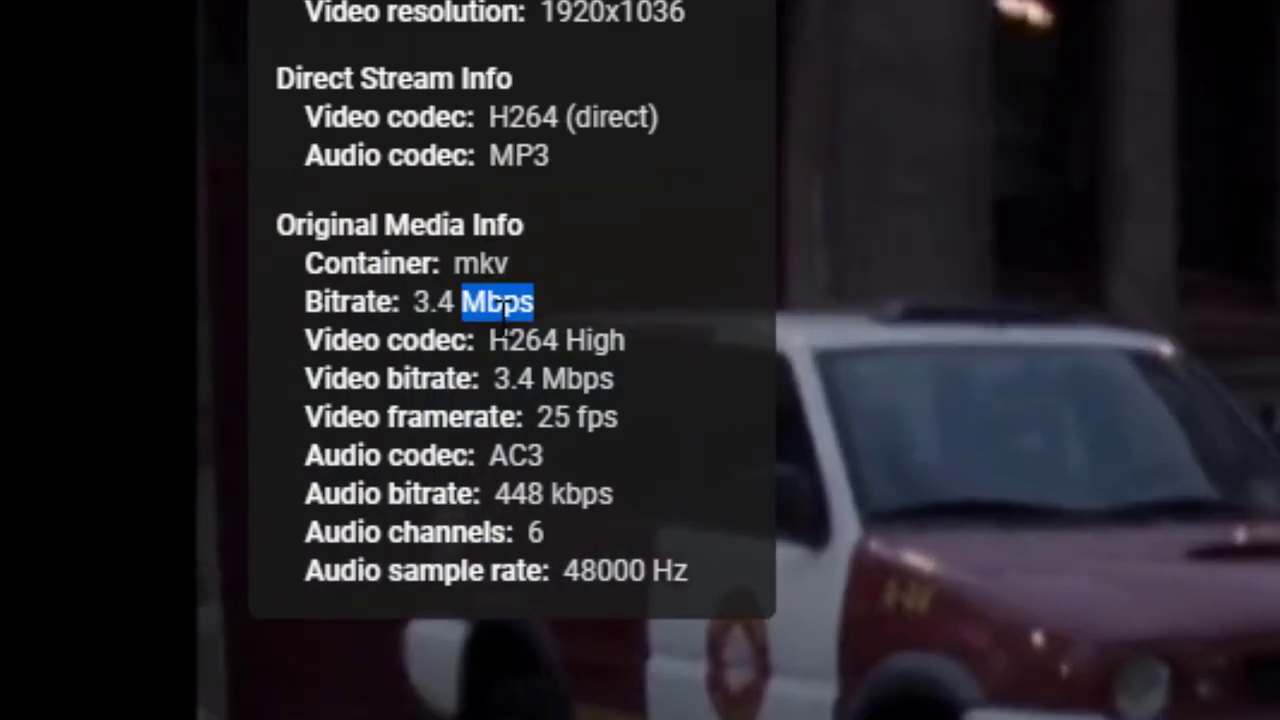
left_click(440, 302)
left_click_drag(489, 340, 330, 5)
left_click(585, 375)
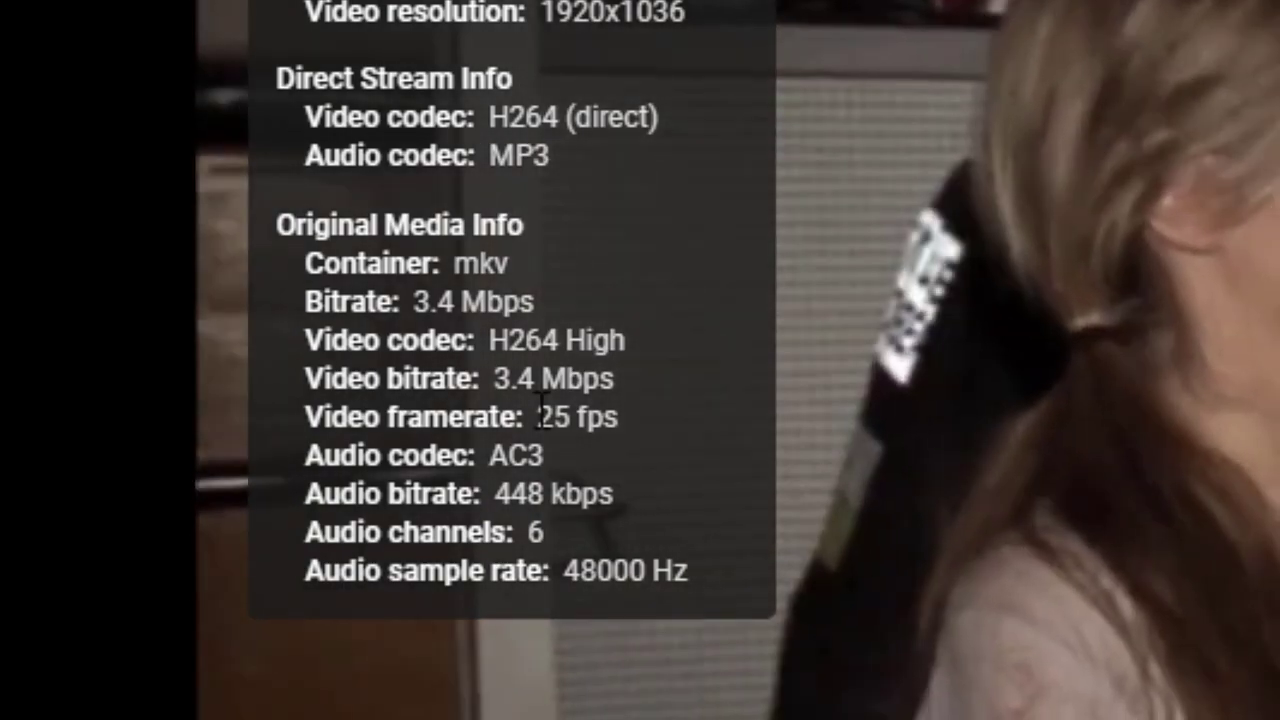
double_click(540, 416)
left_click(540, 416)
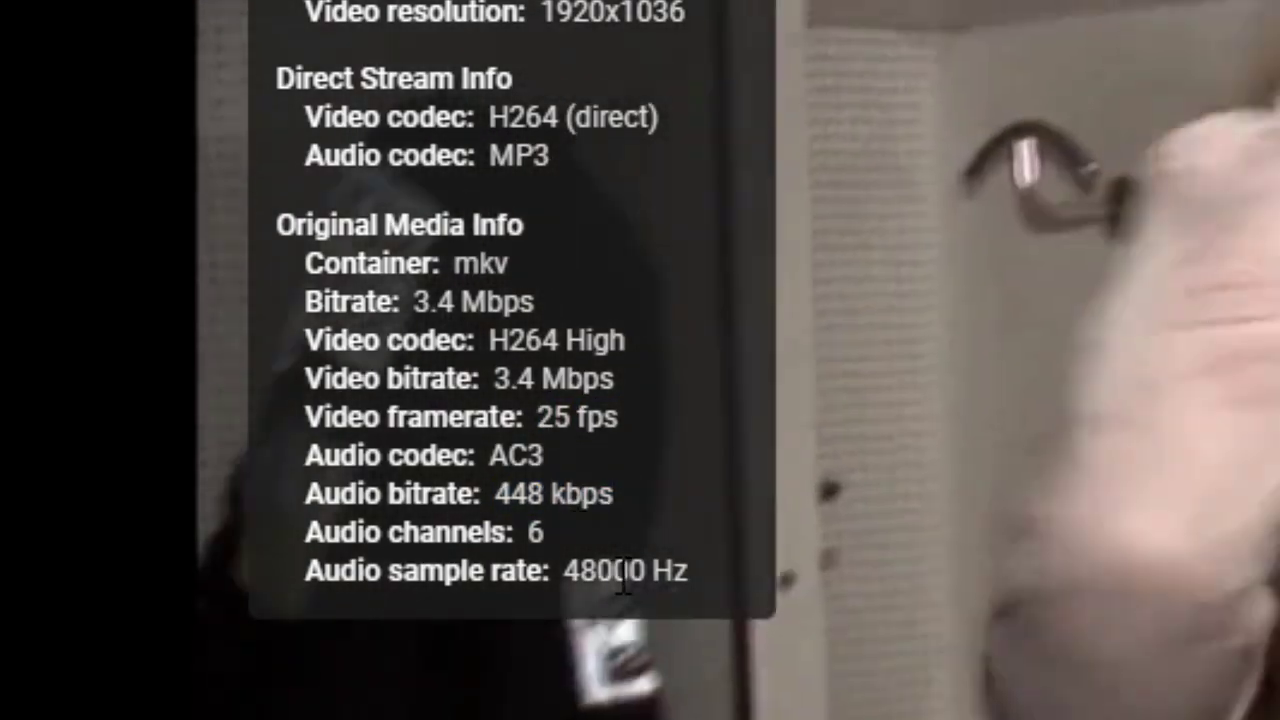
double_click(600, 571)
left_click(563, 491)
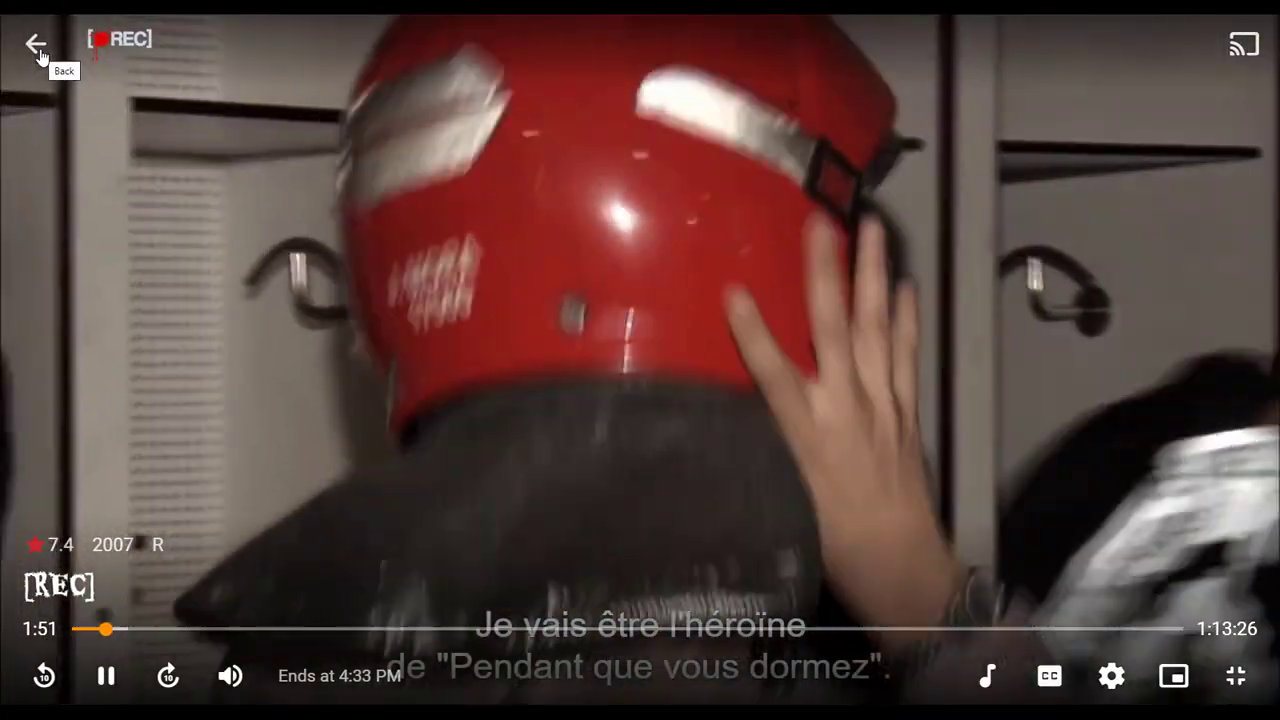
- Leave the video player and go through the home screen to the Movies library
left_click(40, 48)
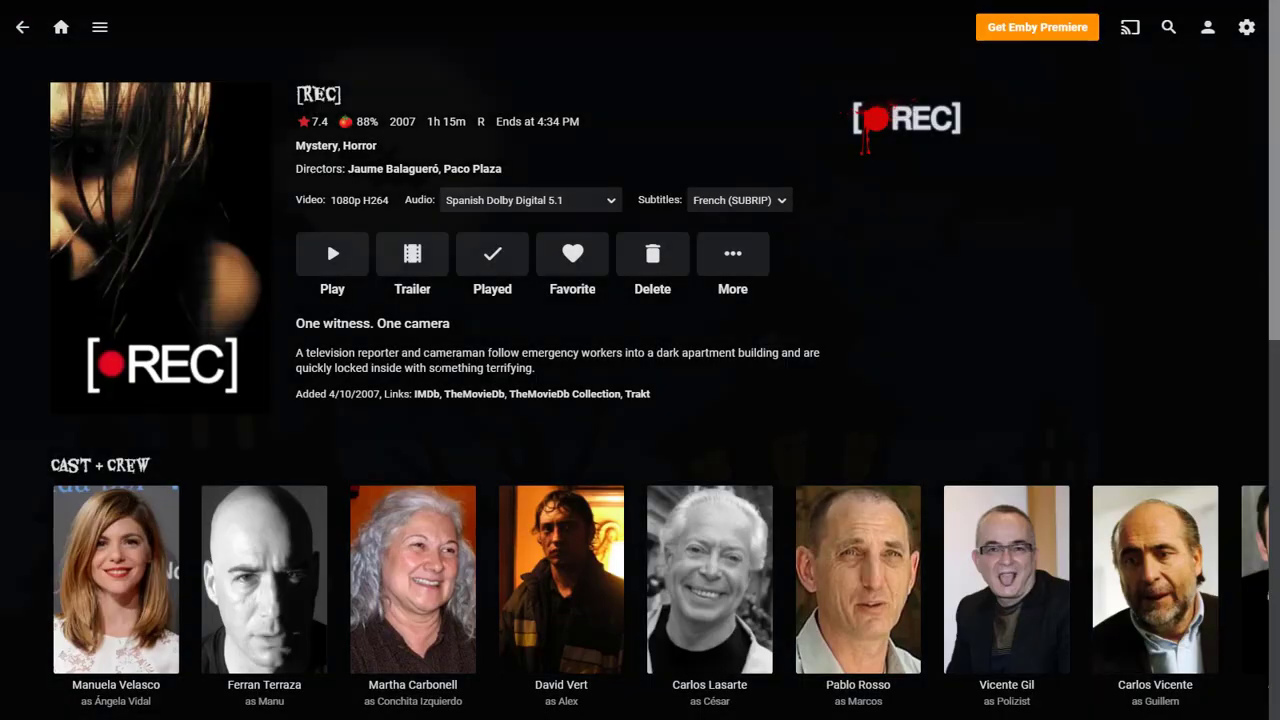
left_click(61, 27)
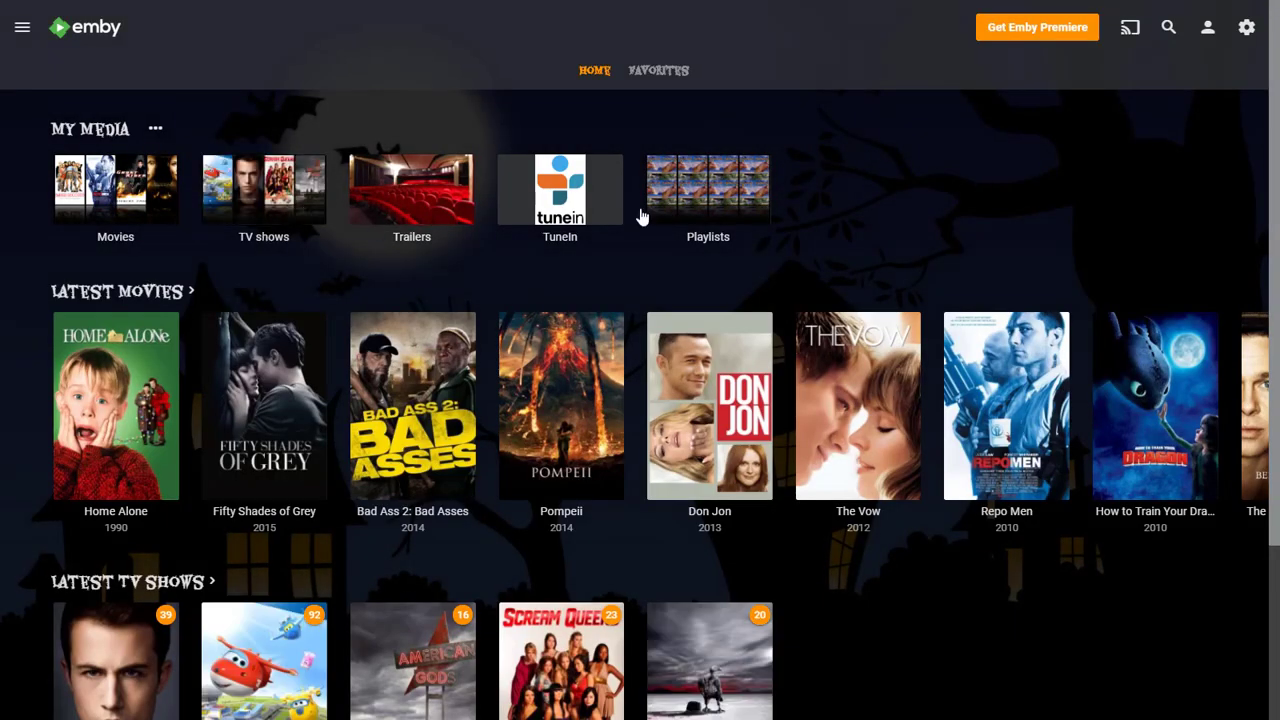
left_click(140, 188)
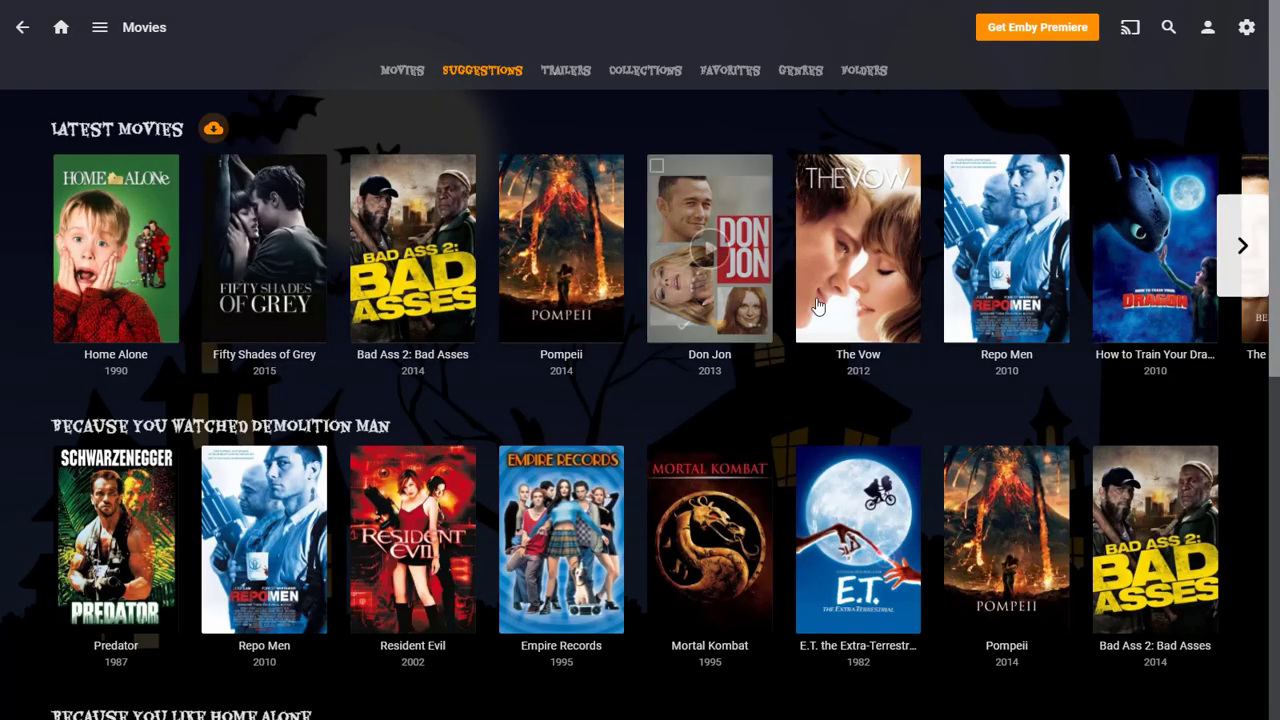
- Browse the latest movies and open The Curious Case of Benjamin Button to view its details and cast
left_click(1242, 245)
left_click(1242, 245)
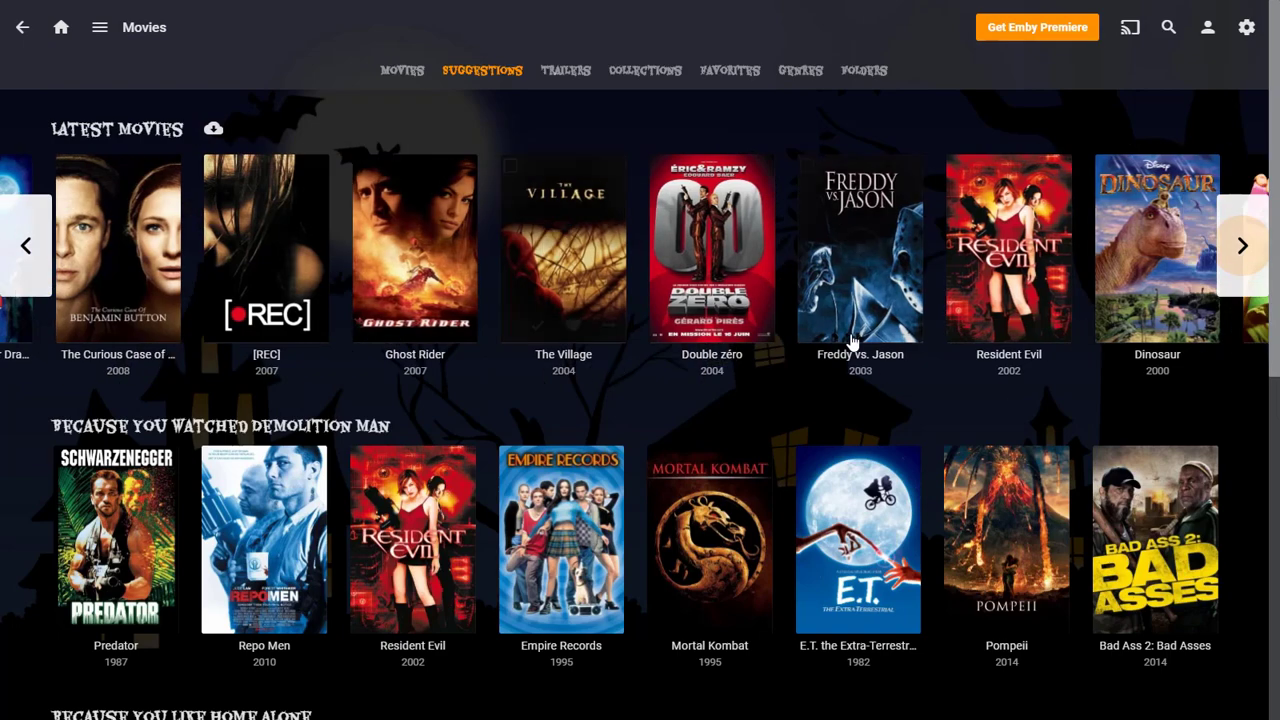
left_click(168, 181)
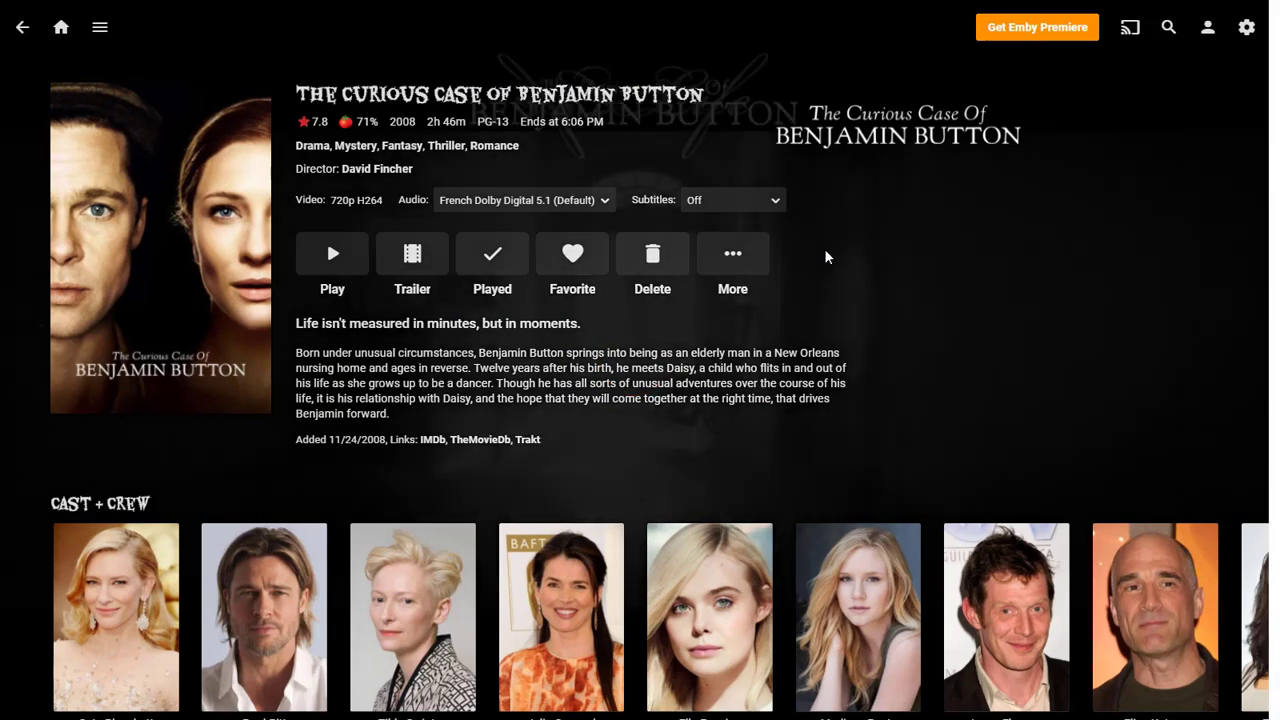
scroll(805, 267, "down", 1)
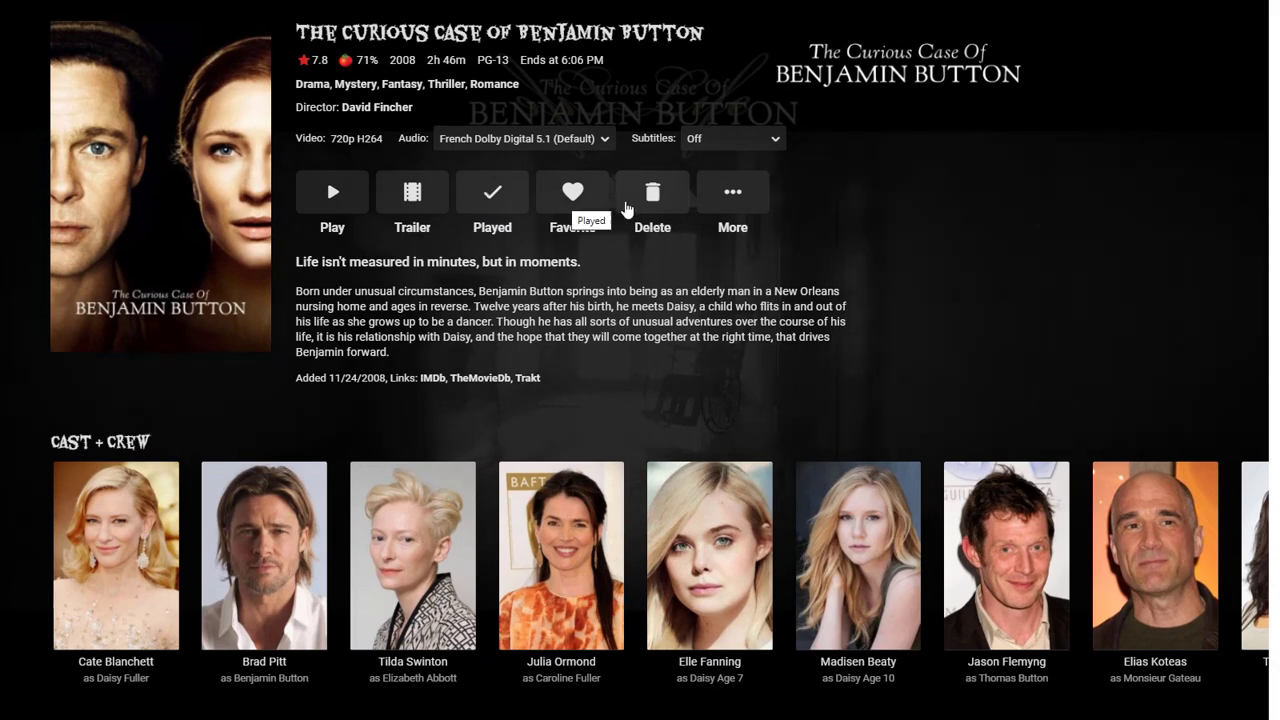
scroll(331, 223, "up", 1)
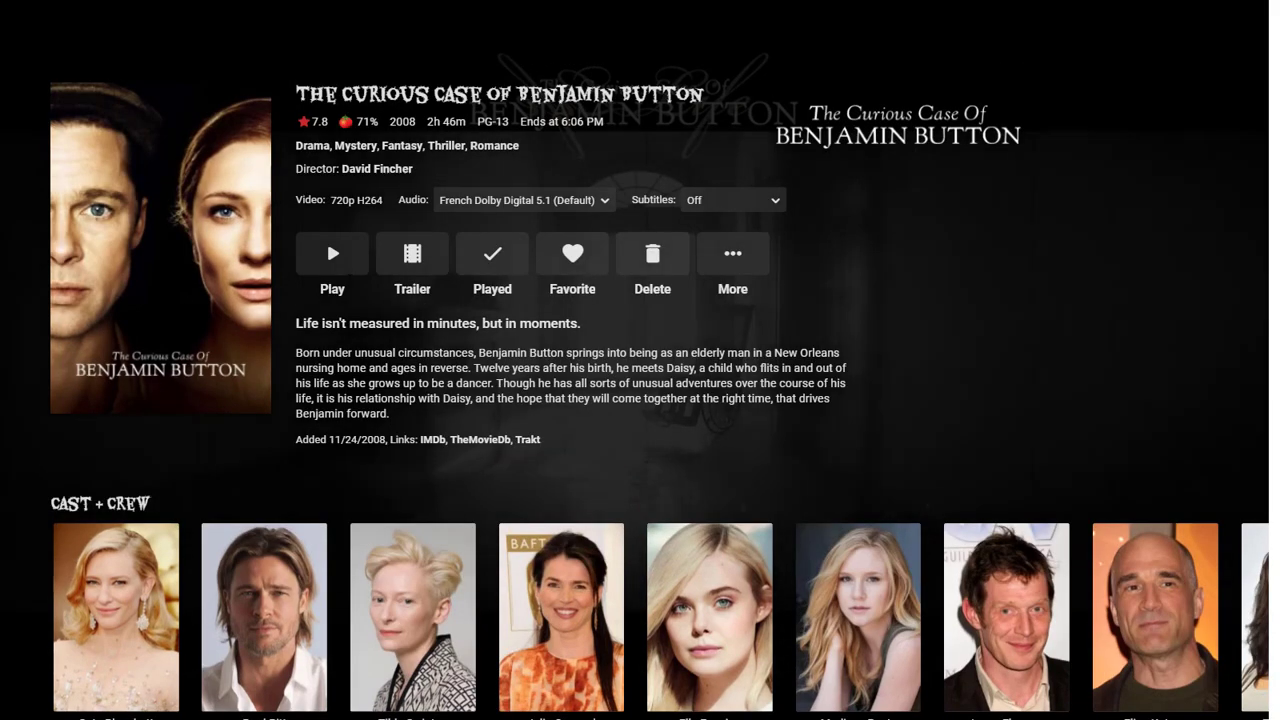
left_click(331, 258)
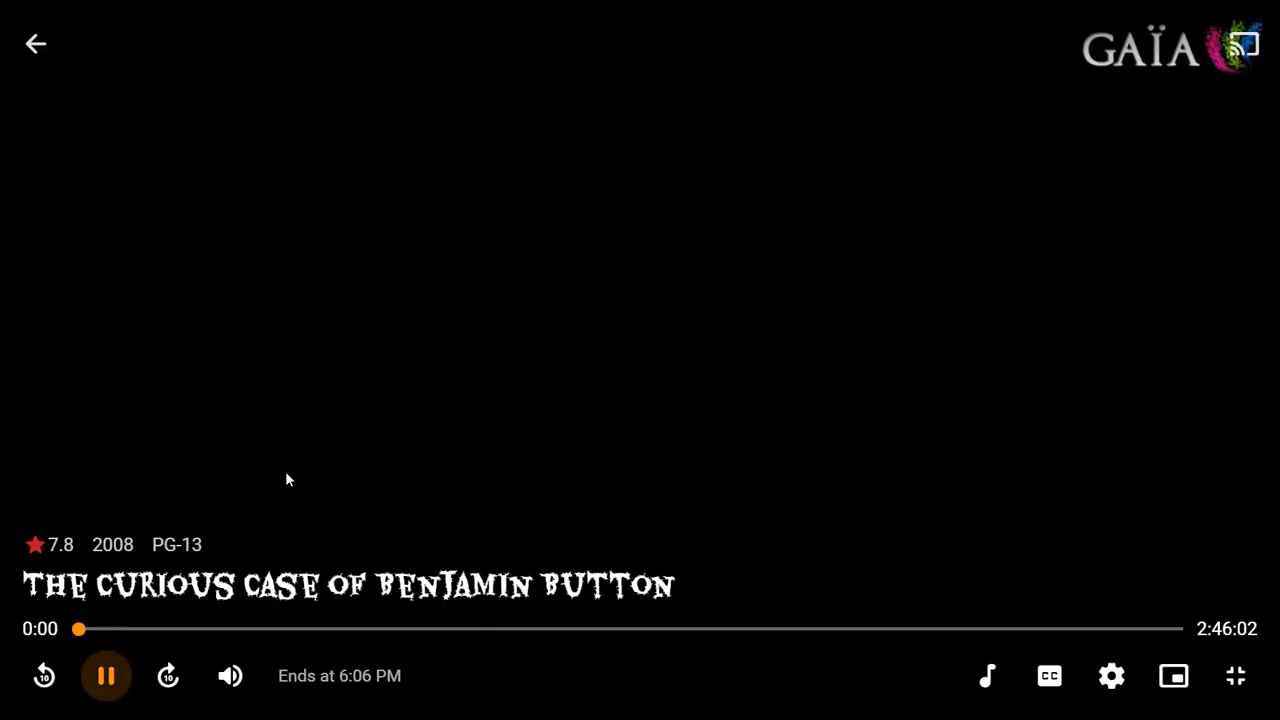
left_click(361, 629)
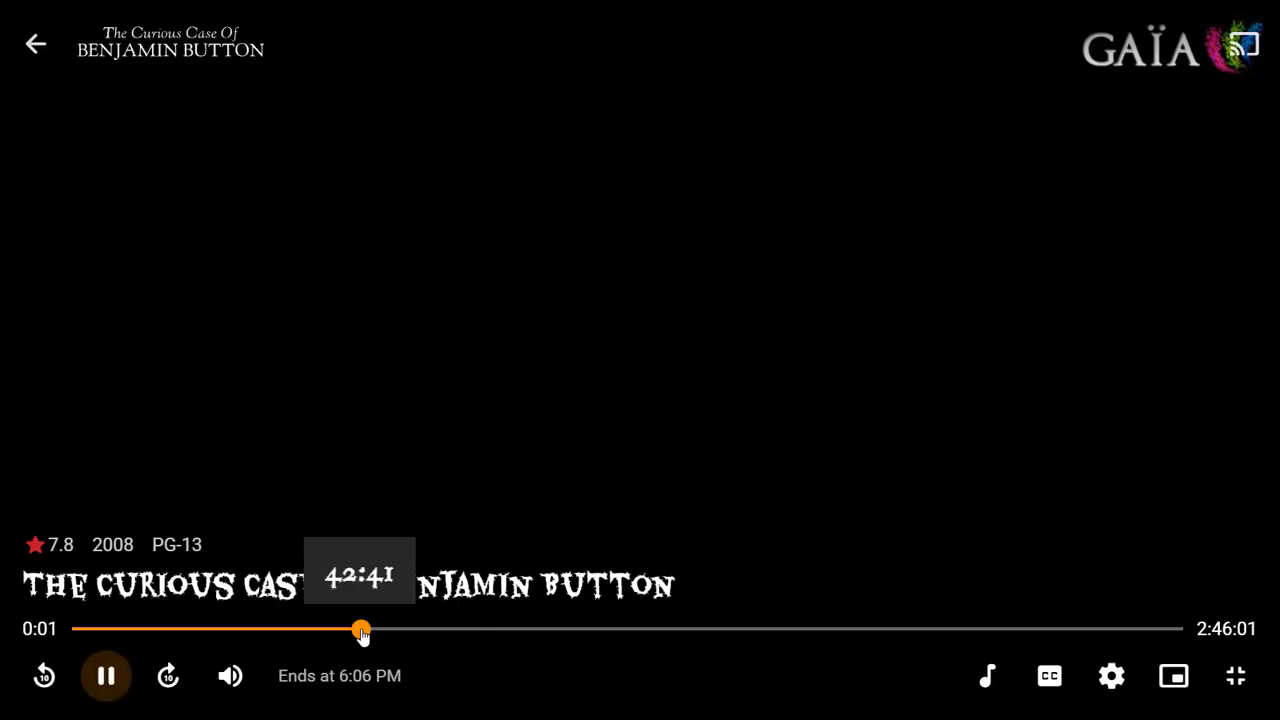
left_click(35, 44)
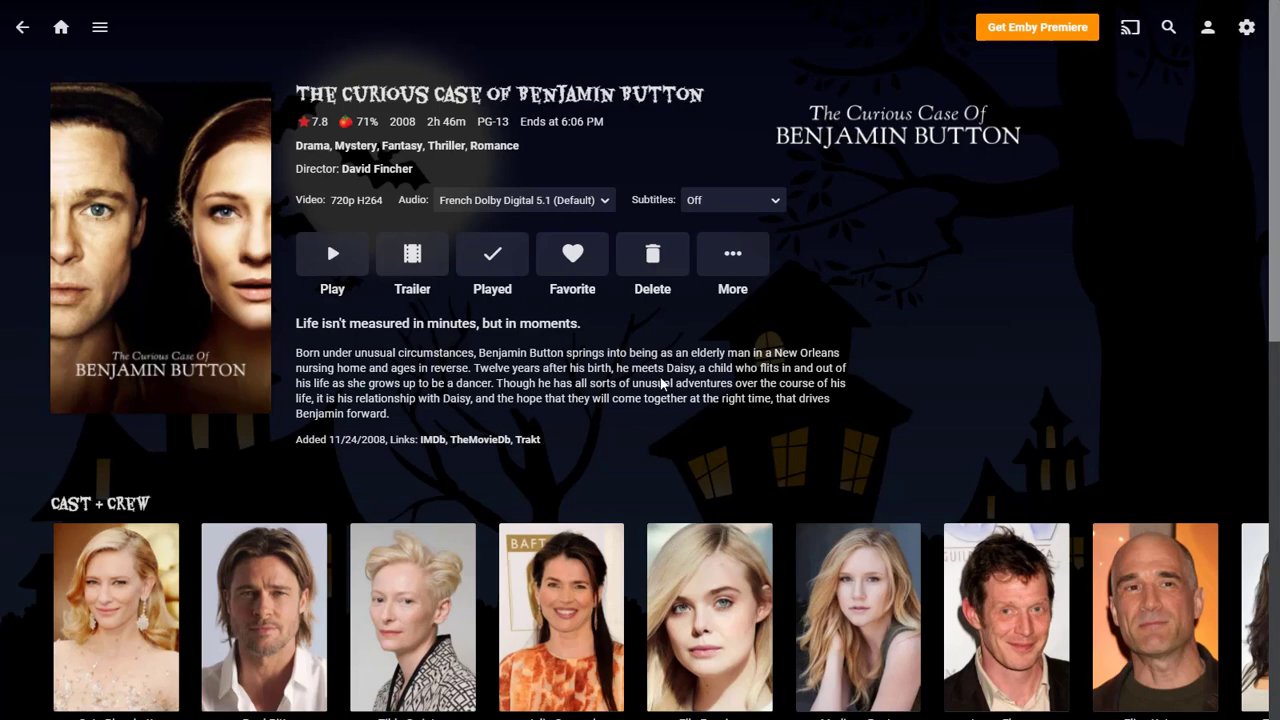
- Play The Curious Case of Benjamin Button, skip ahead to about 40 minutes, and return to its details page
left_click(331, 264)
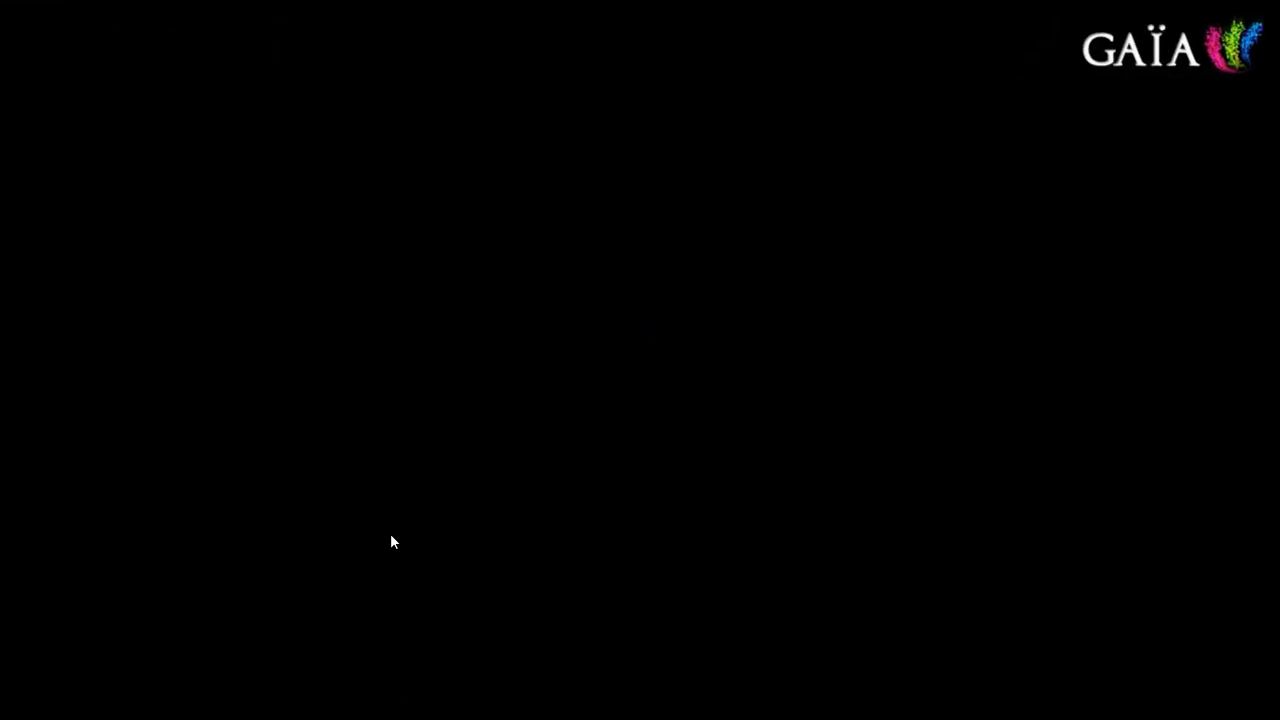
left_click(347, 628)
mouse_move(186, 400)
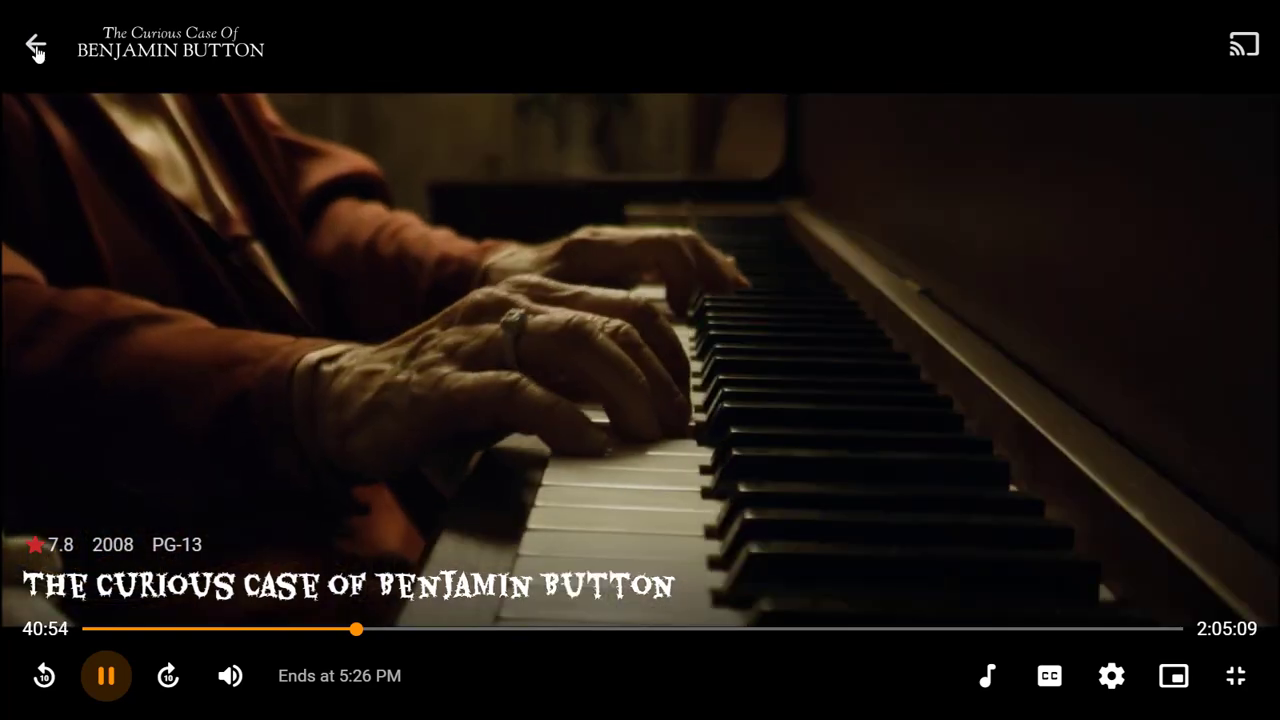
left_click(36, 48)
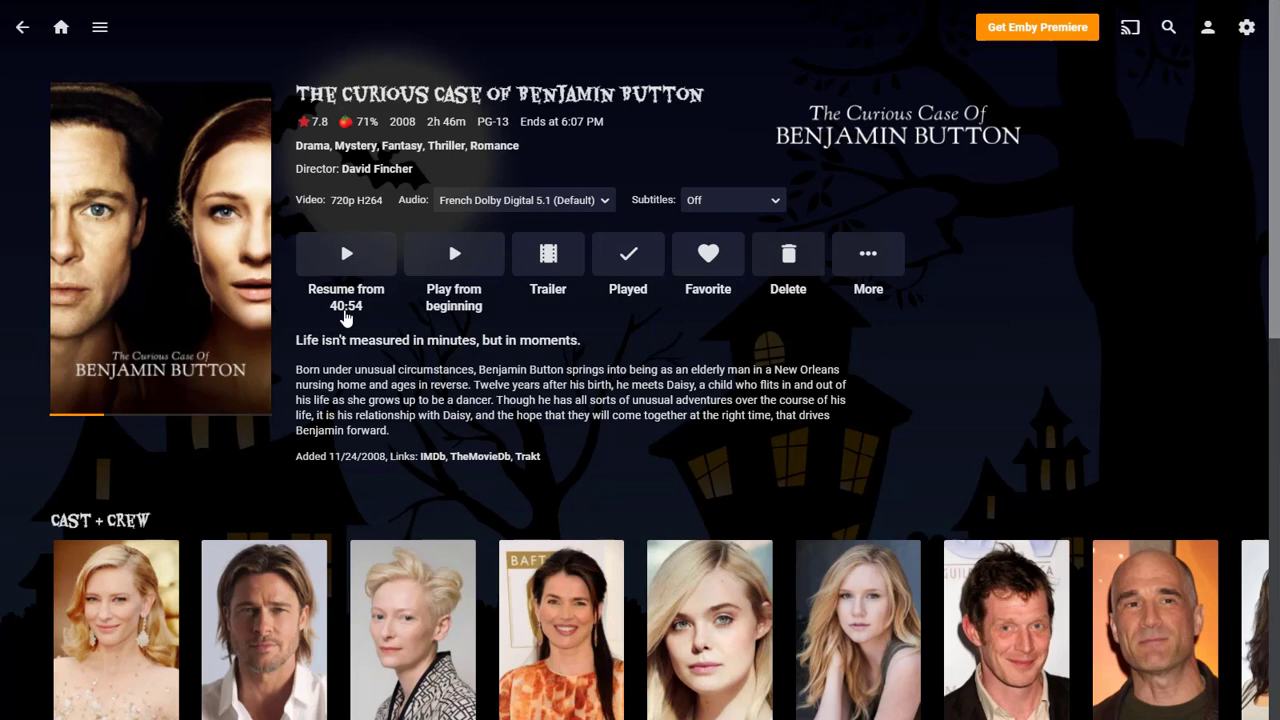
- Open The Curious Case of Benjamin Button from Continue Watching on the home screen and mark it as played
left_click(61, 27)
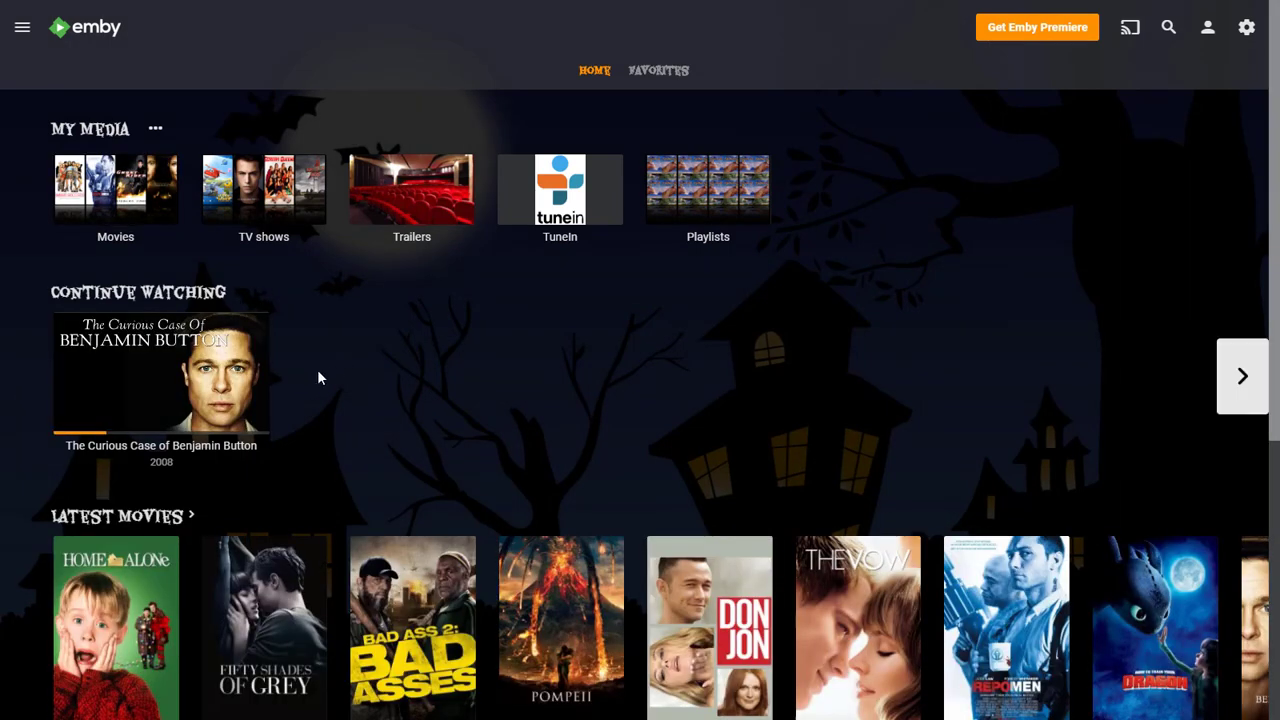
mouse_move(212, 355)
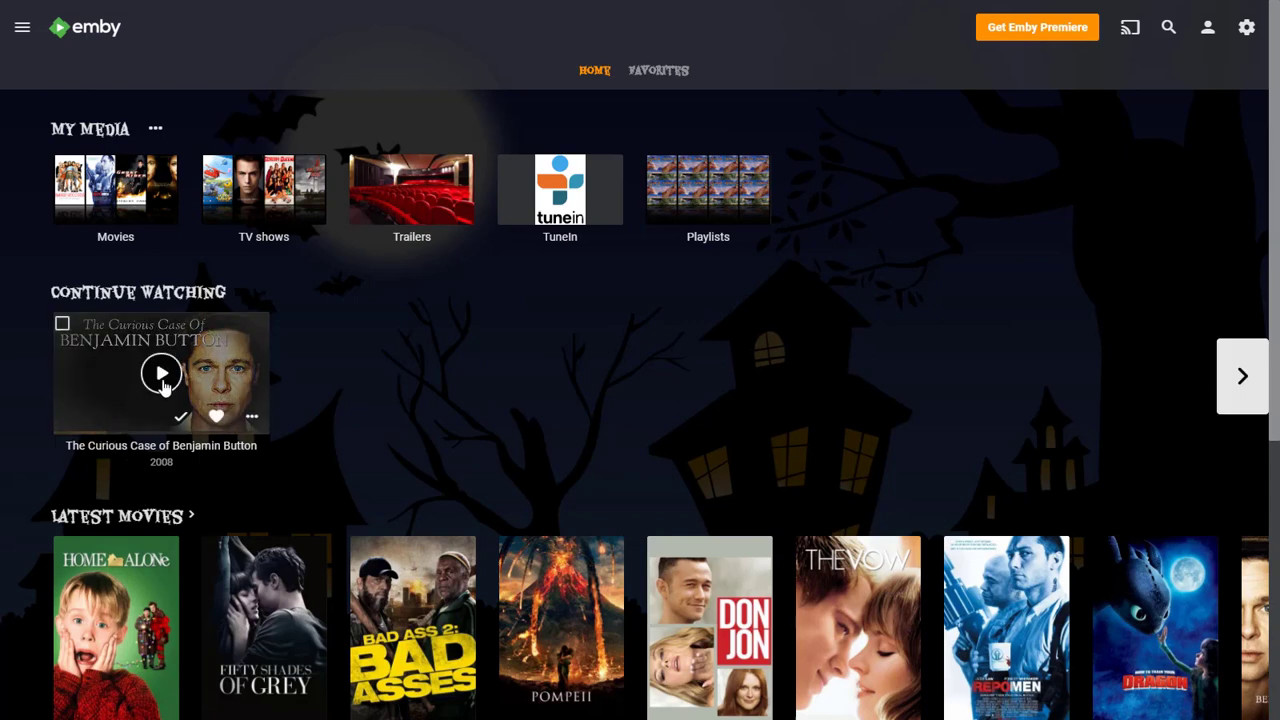
left_click(161, 374)
left_click(233, 352)
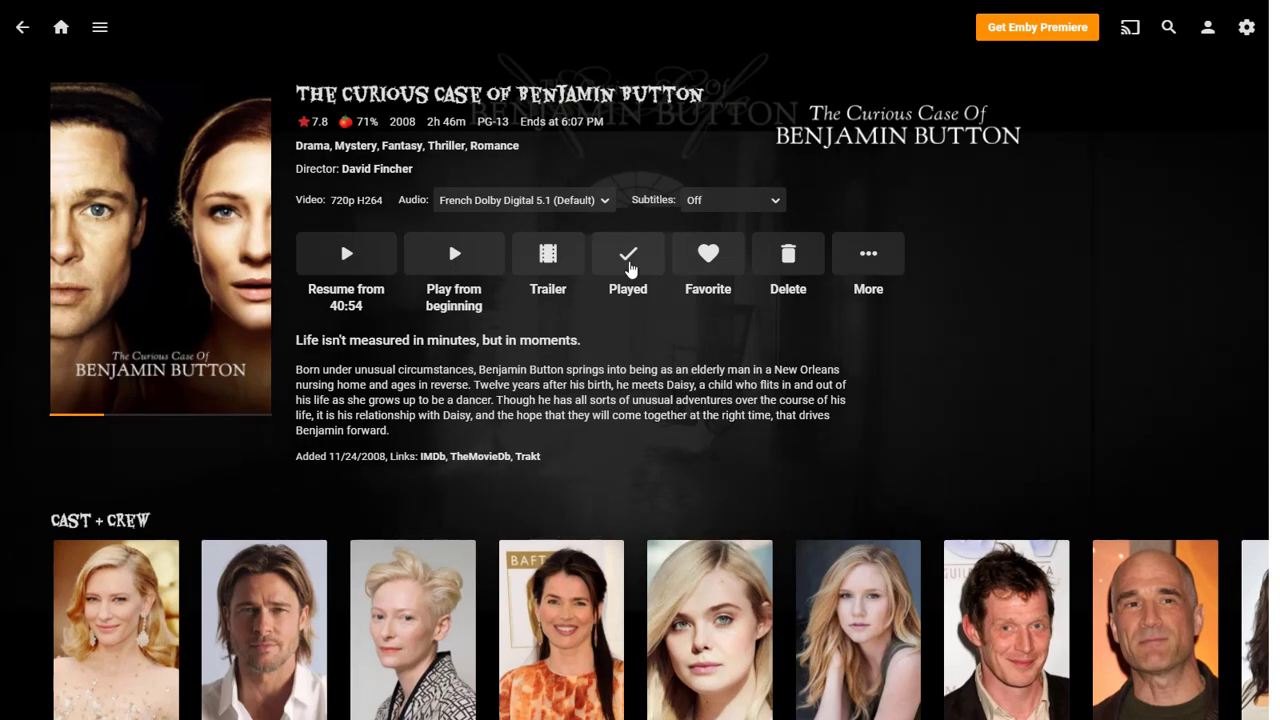
left_click(628, 262)
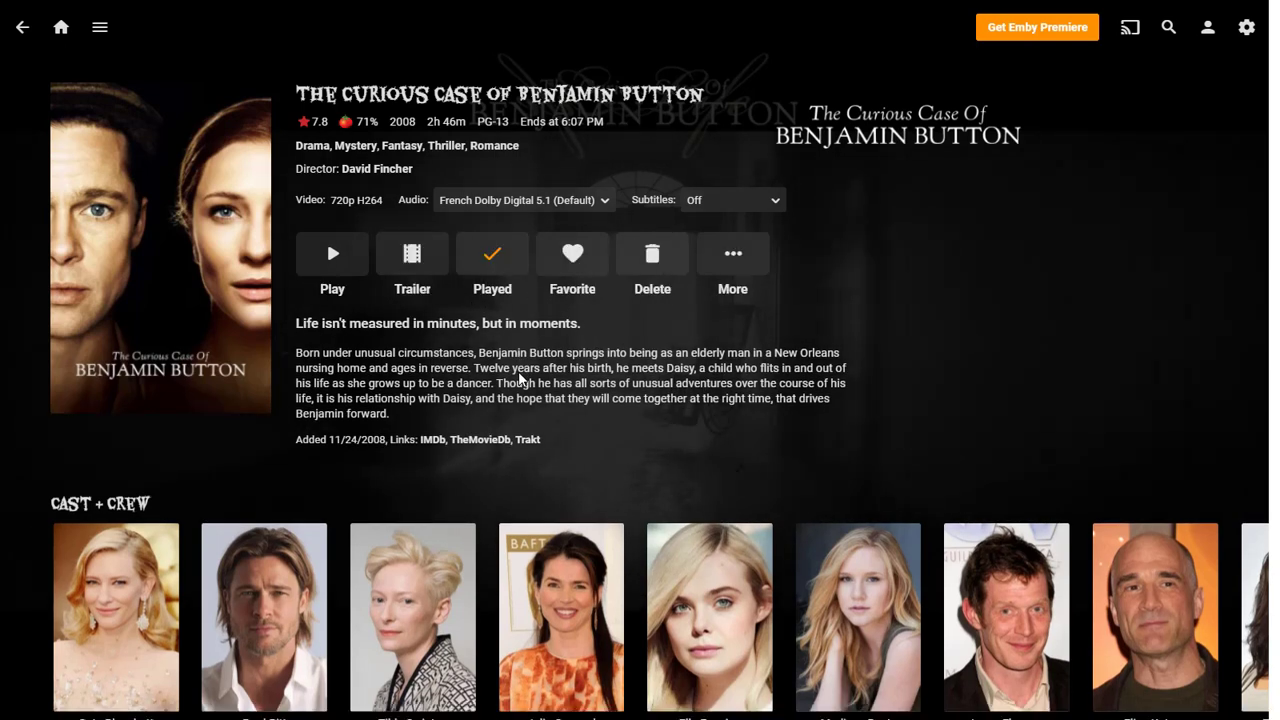
- Look through the movie's cast and similar titles, and open Brad Pitt's page from the cast
scroll(520, 378, "down", 1)
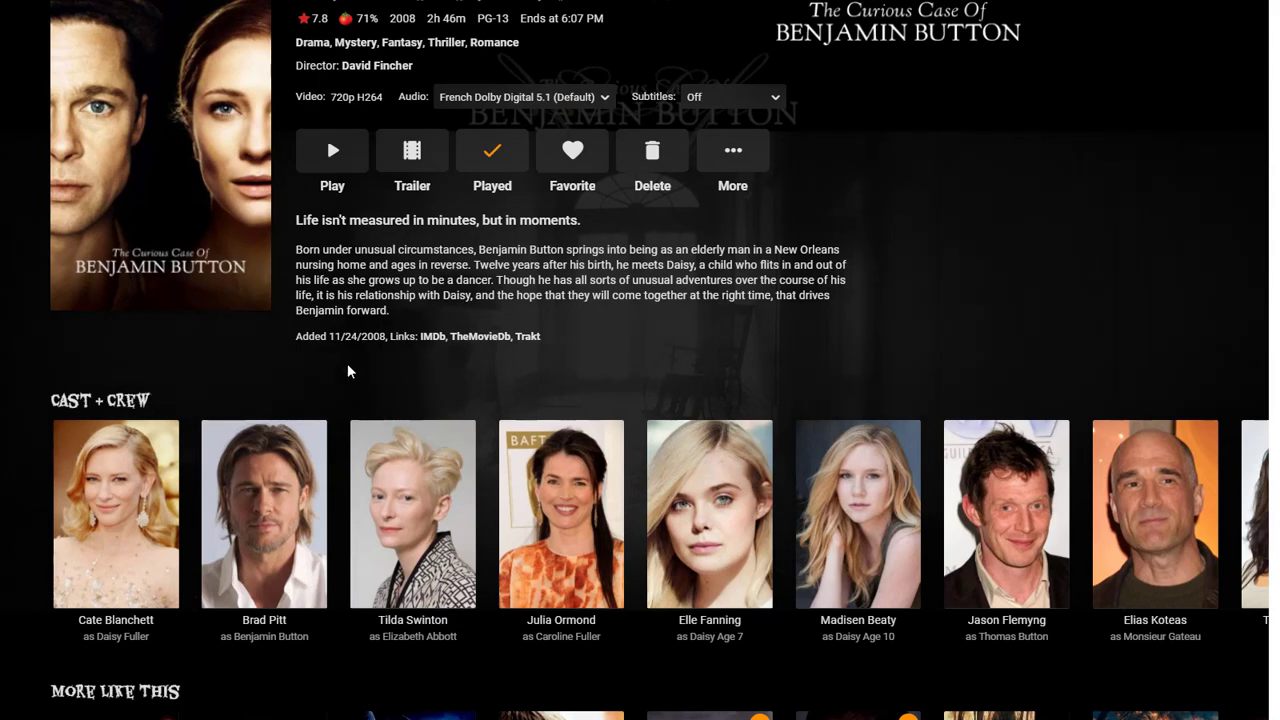
scroll(351, 372, "down", 1)
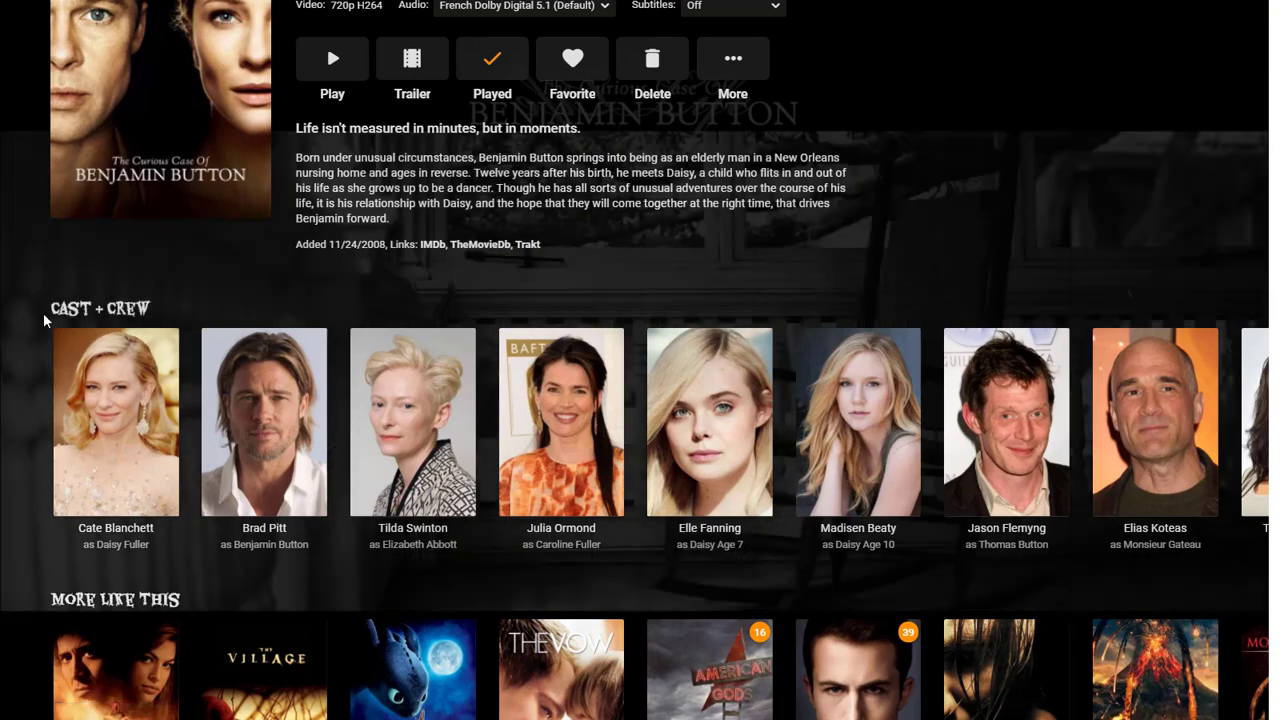
scroll(43, 320, "down", 1)
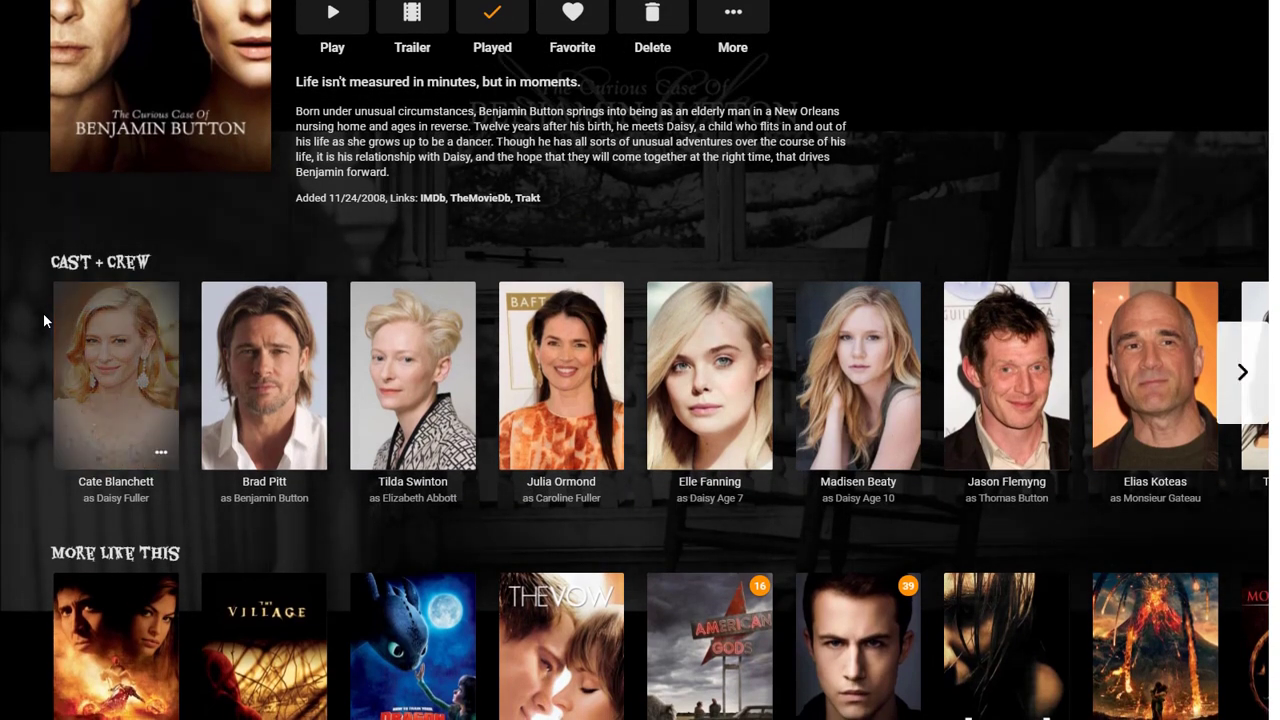
scroll(43, 314, "down", 1)
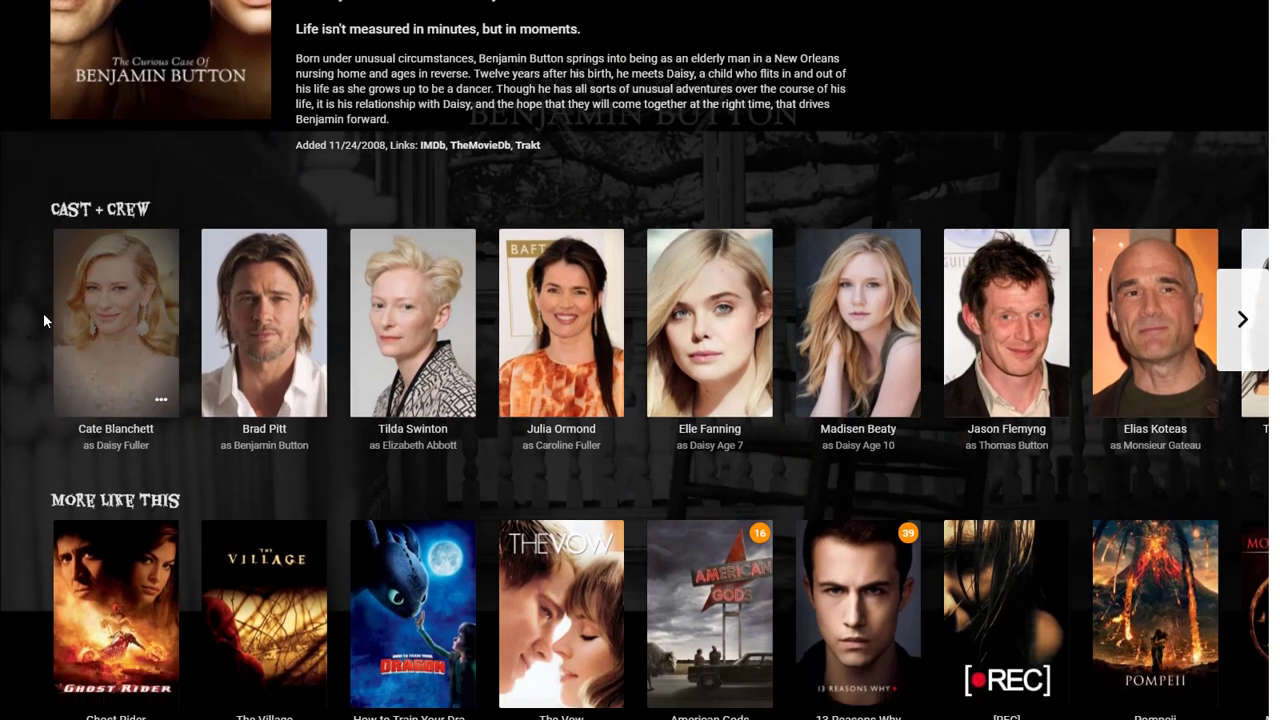
scroll(160, 450, "down", 2)
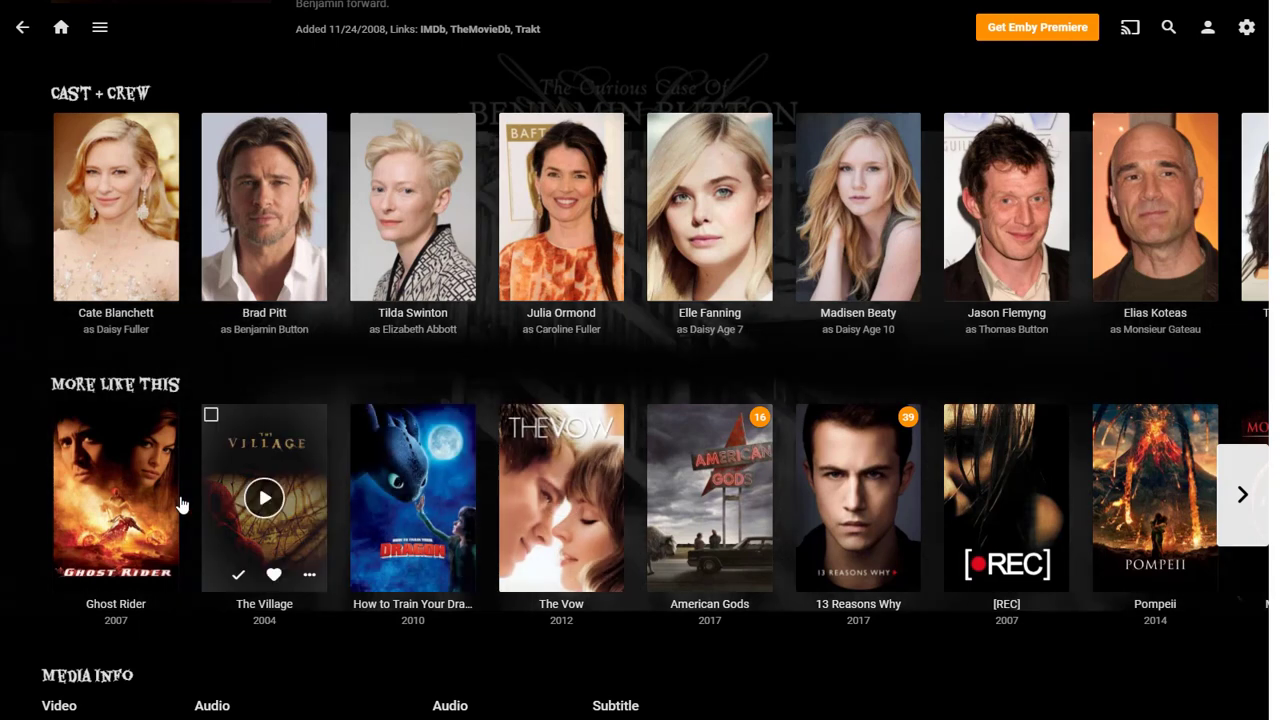
left_click(280, 162)
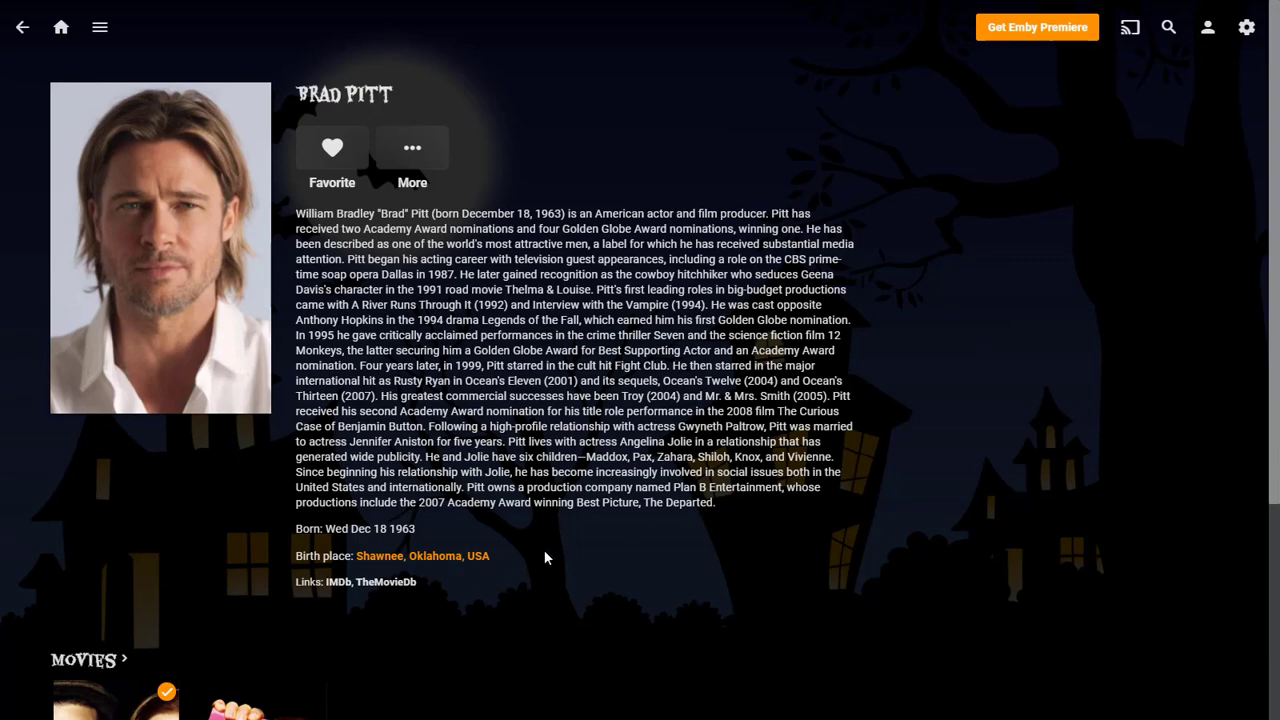
- Review Brad Pitt's biography and the list of his movies, and open Fight Club from that list
scroll(545, 558, "down", 3)
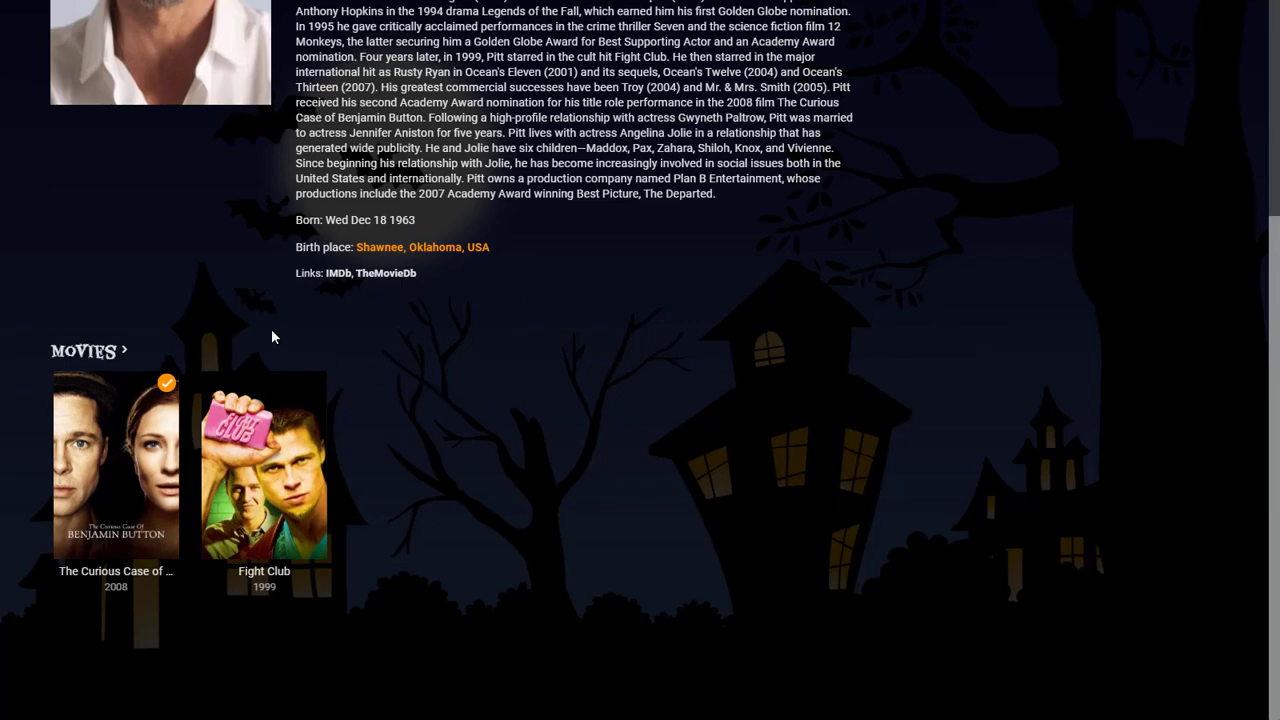
scroll(379, 348, "up", 3)
scroll(379, 350, "down", 1)
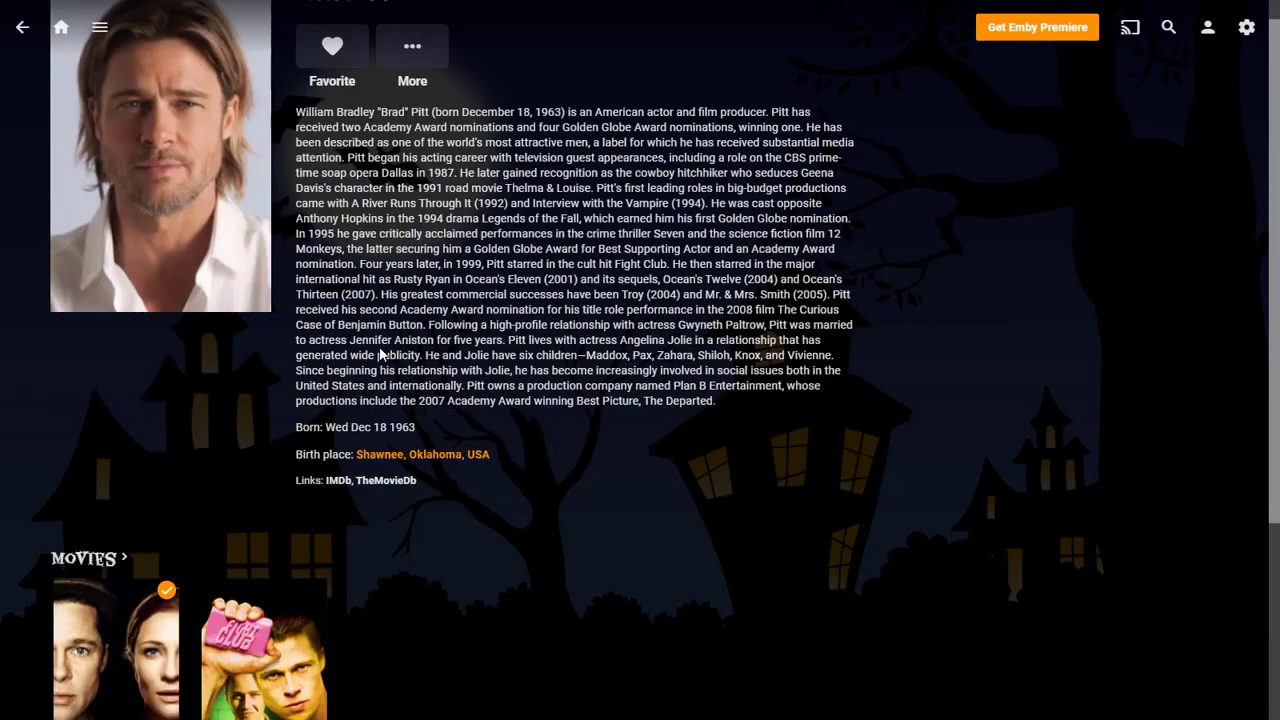
scroll(379, 350, "up", 1)
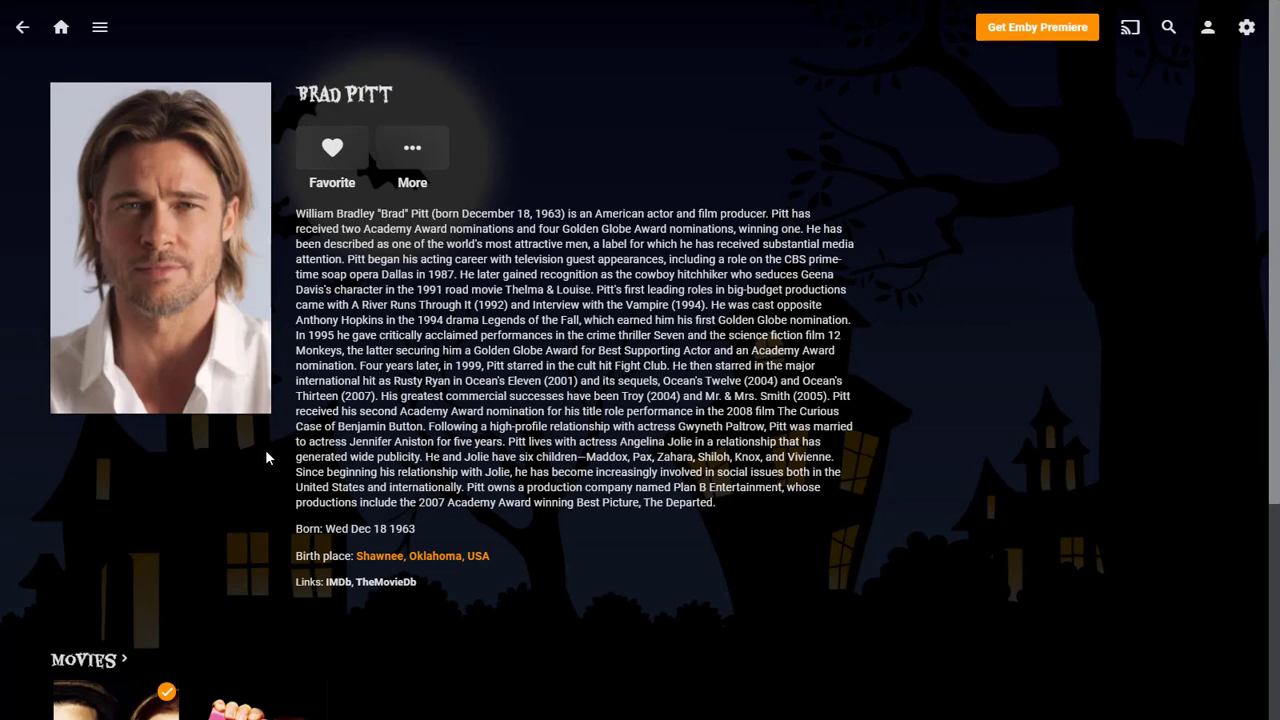
scroll(283, 443, "down", 3)
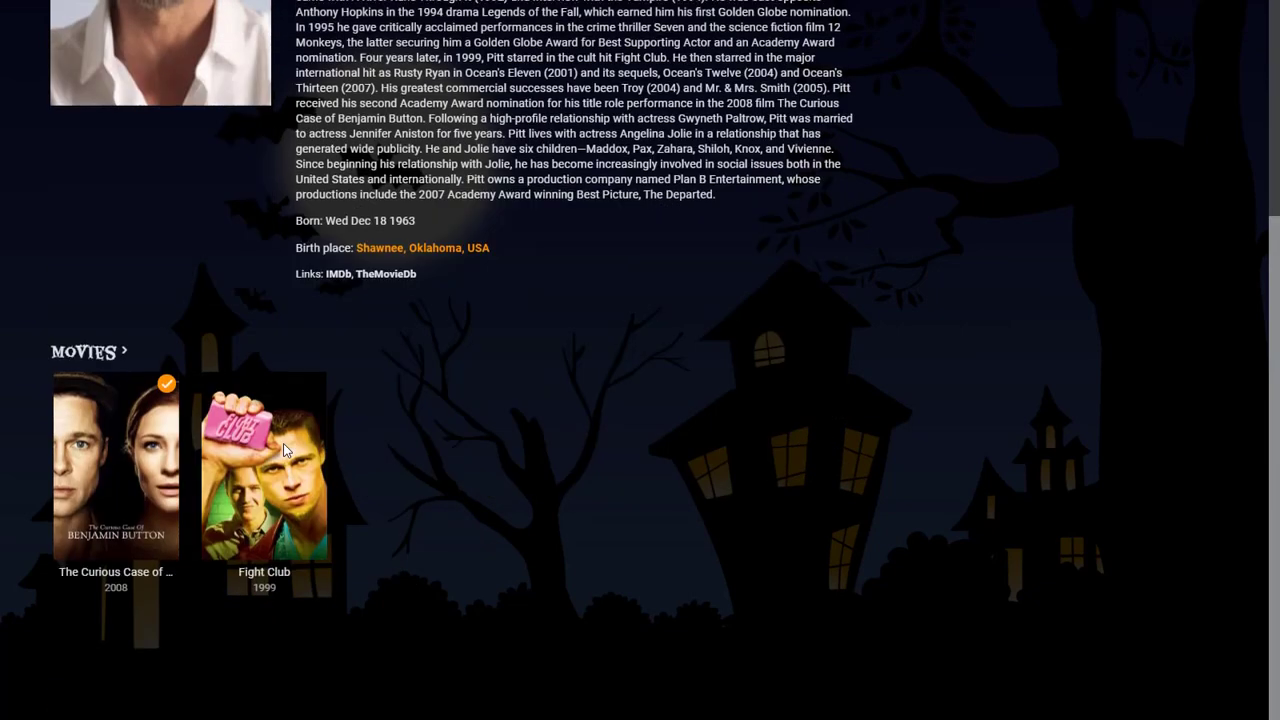
scroll(283, 443, "up", 3)
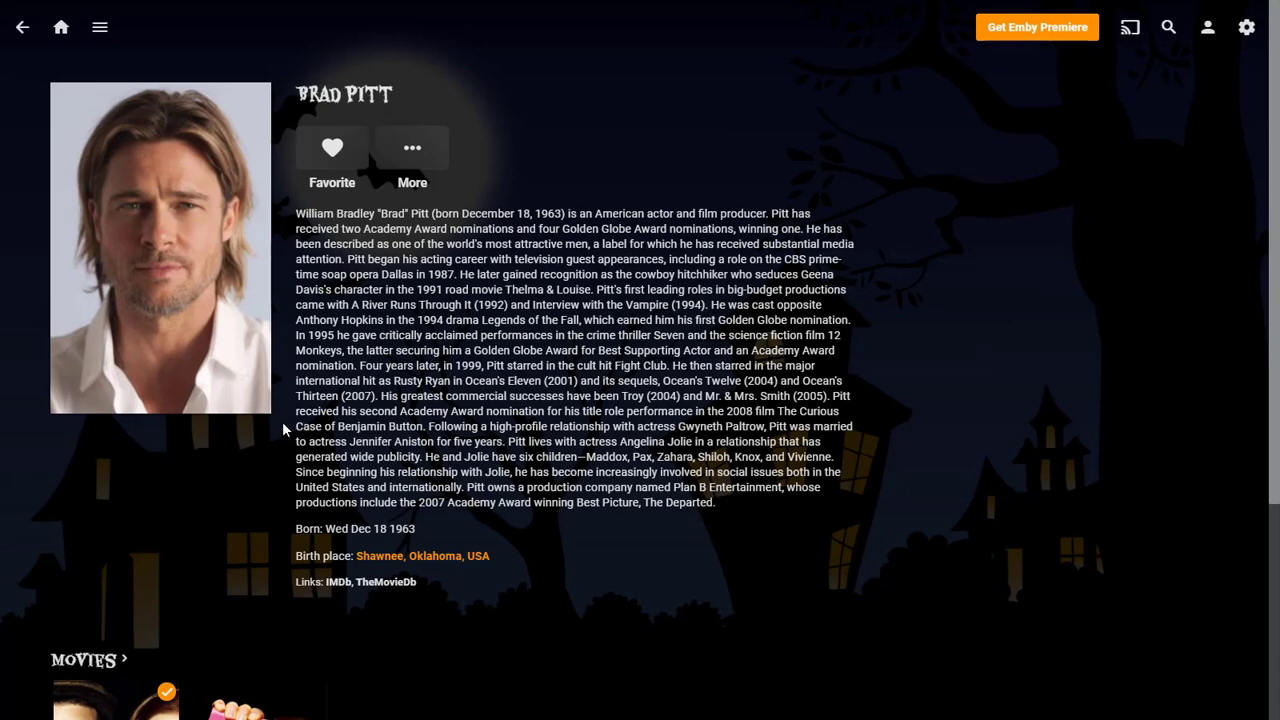
scroll(284, 428, "down", 3)
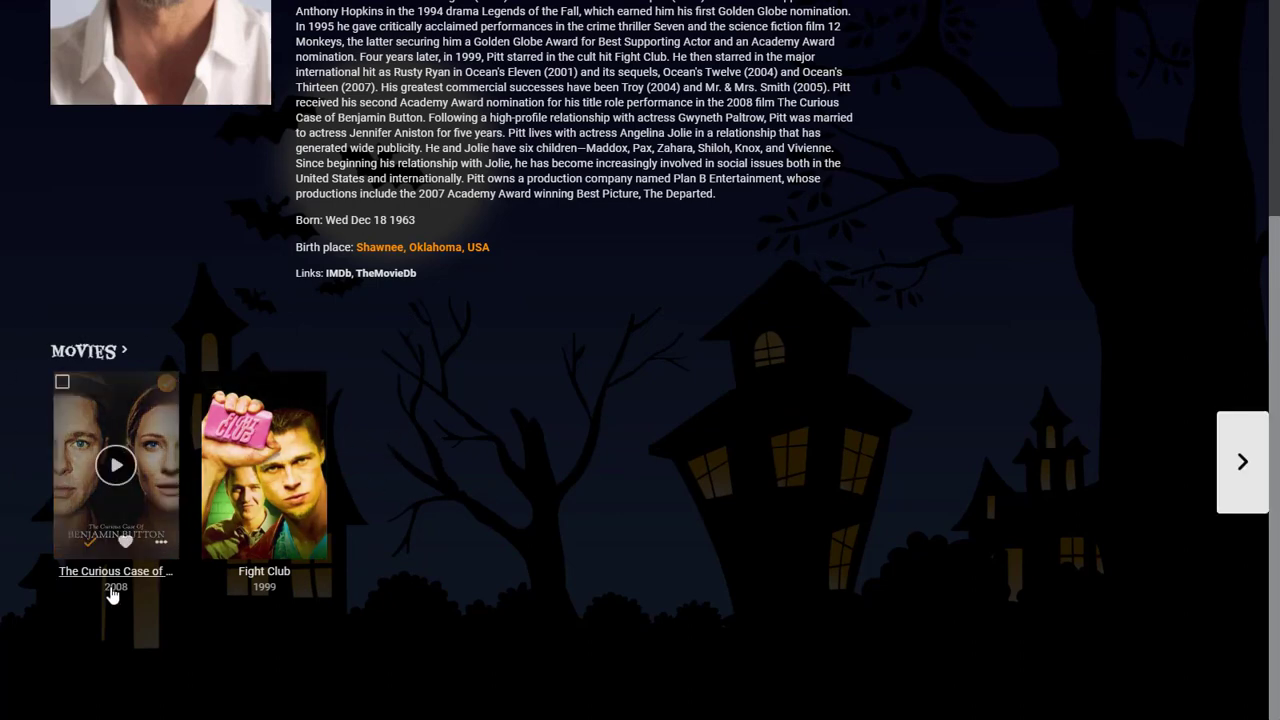
left_click(253, 402)
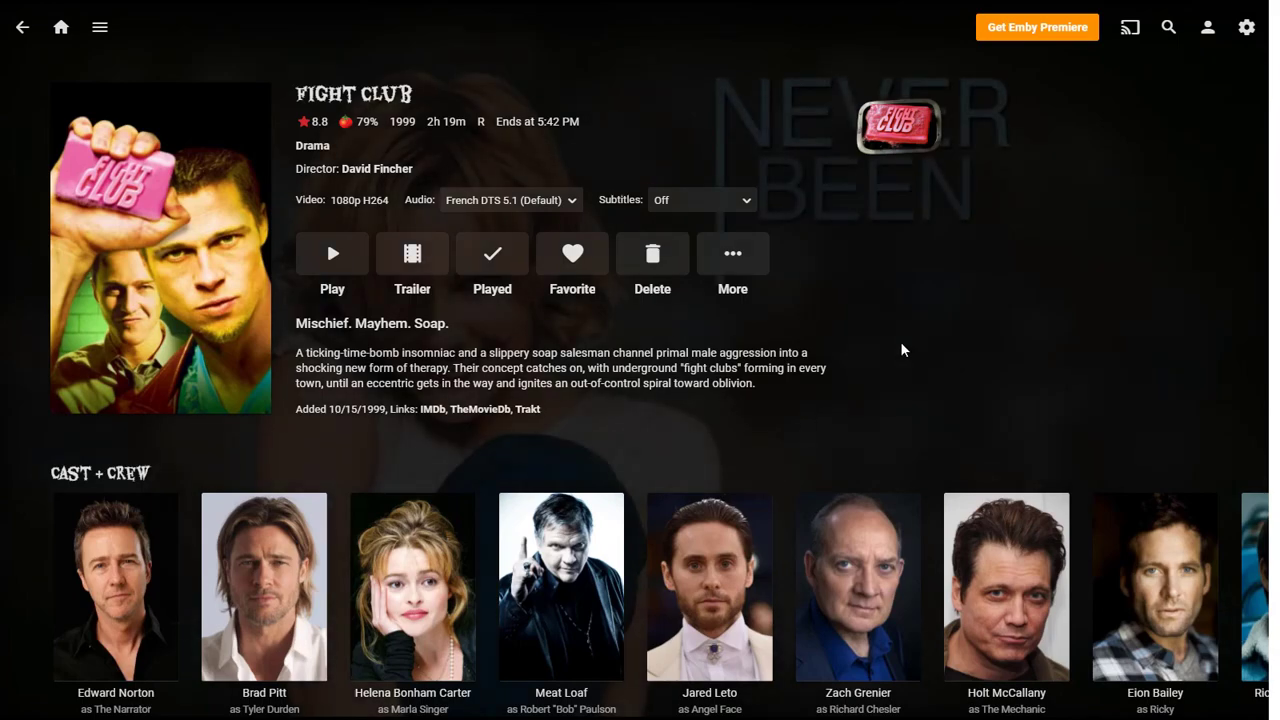
- Examine Fight Club's cast and similar titles, and return to the home screen
scroll(901, 345, "down", 3)
scroll(900, 349, "up", 3)
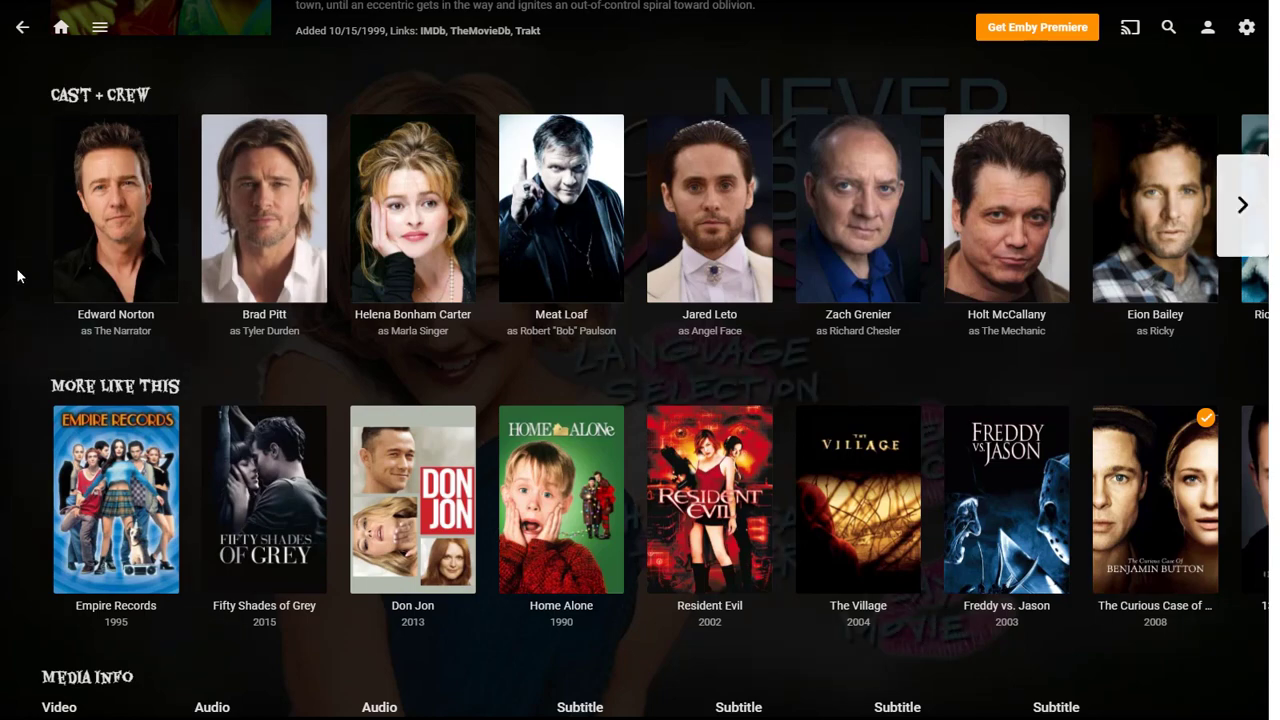
scroll(17, 276, "up", 2)
scroll(17, 276, "down", 2)
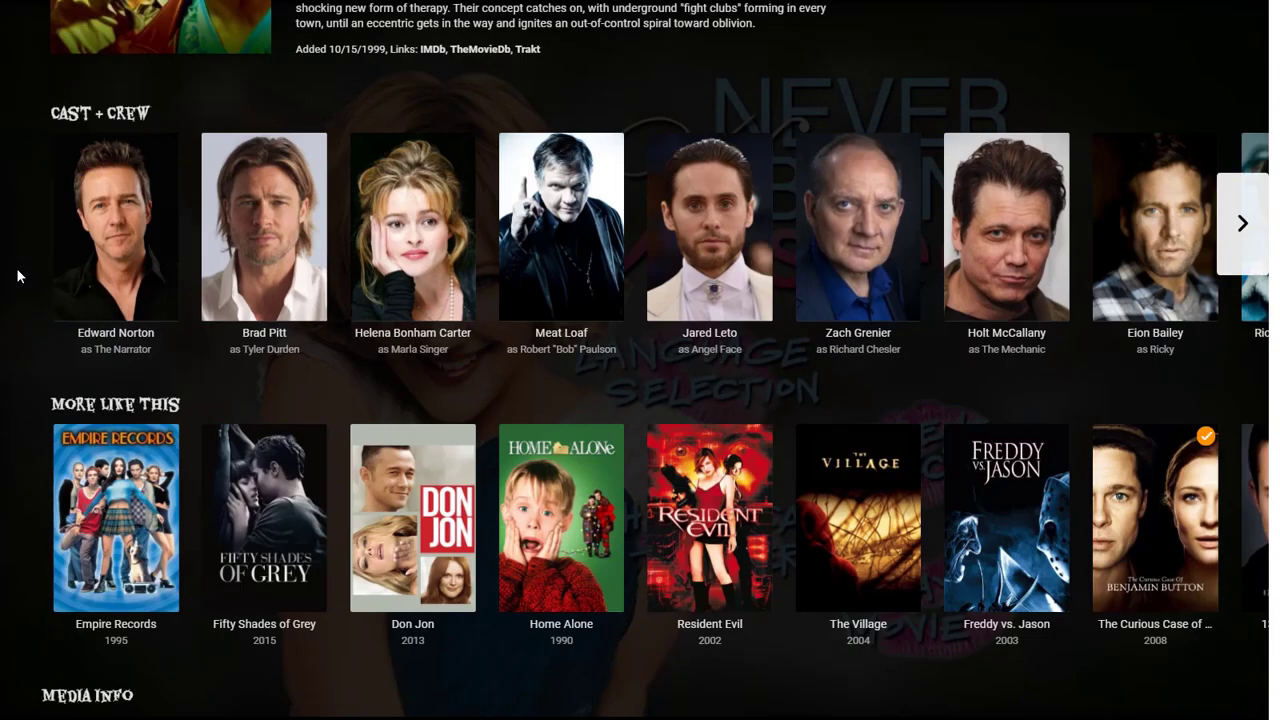
scroll(17, 276, "up", 4)
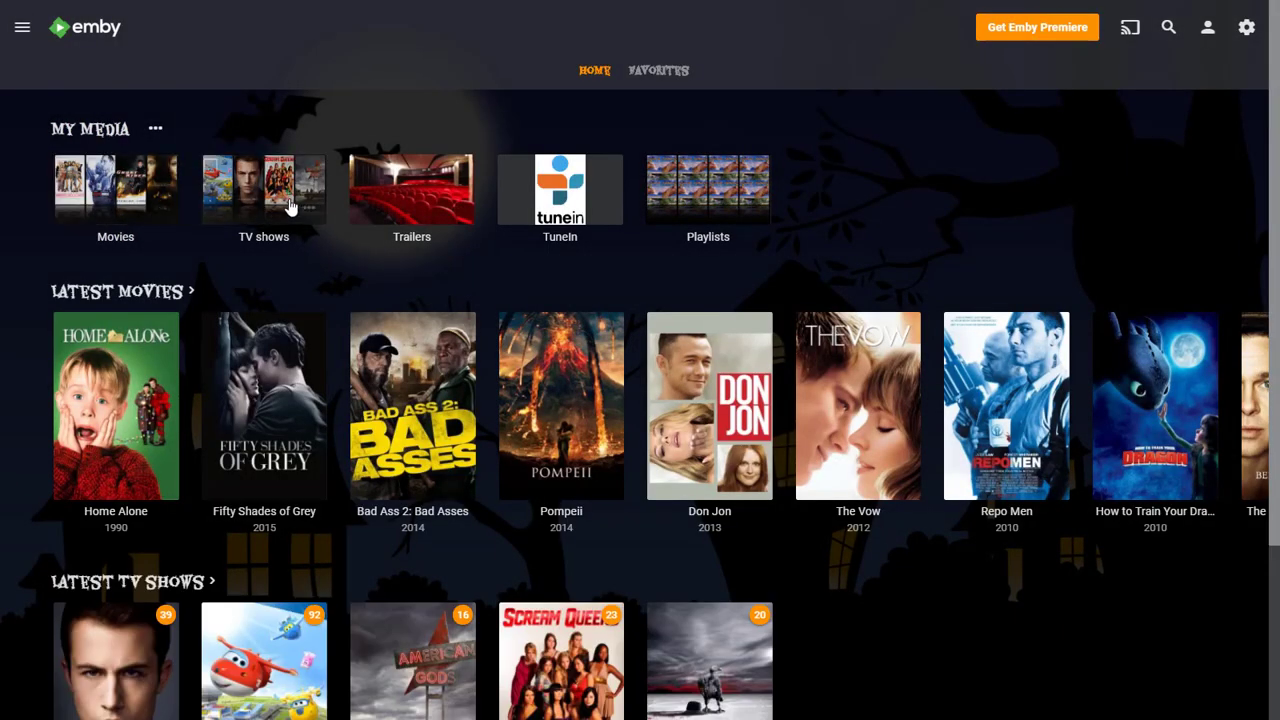
- Show the full movie list of the Movies library and set its genre filter to Family
left_click(122, 190)
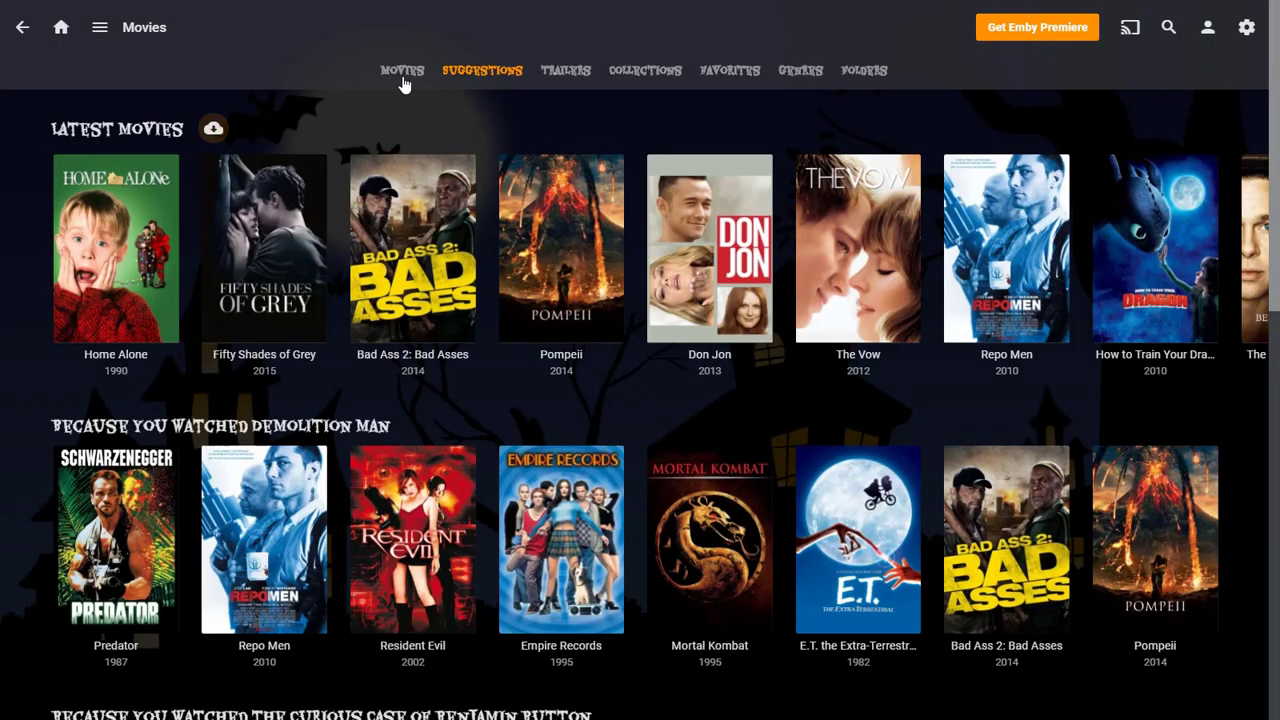
left_click(403, 72)
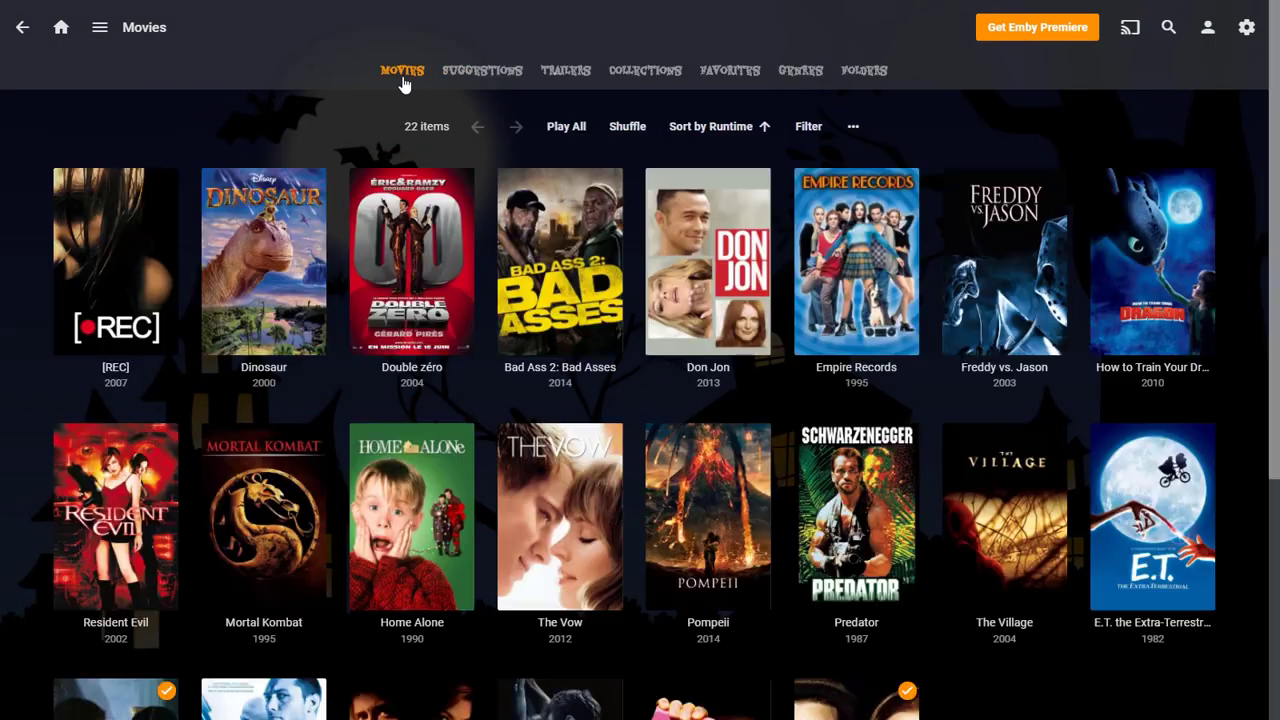
left_click(808, 127)
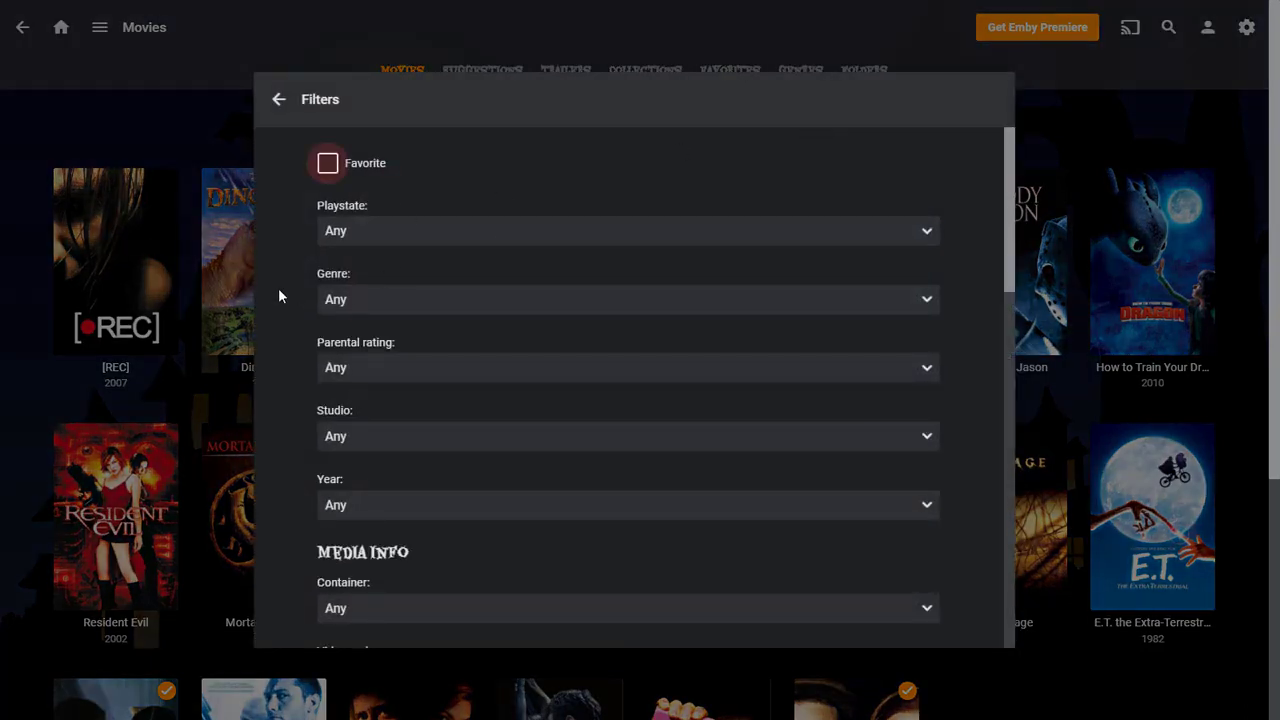
scroll(279, 296, "down", 2)
scroll(279, 296, "up", 1)
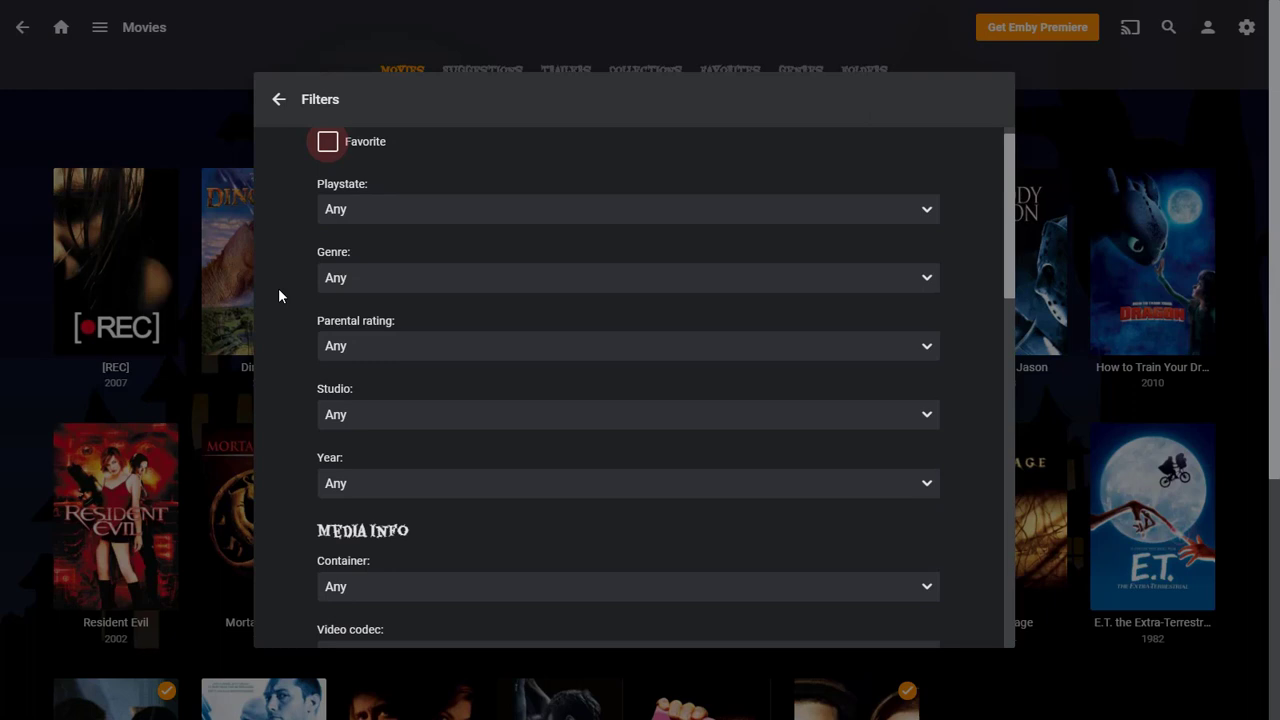
left_click(415, 281)
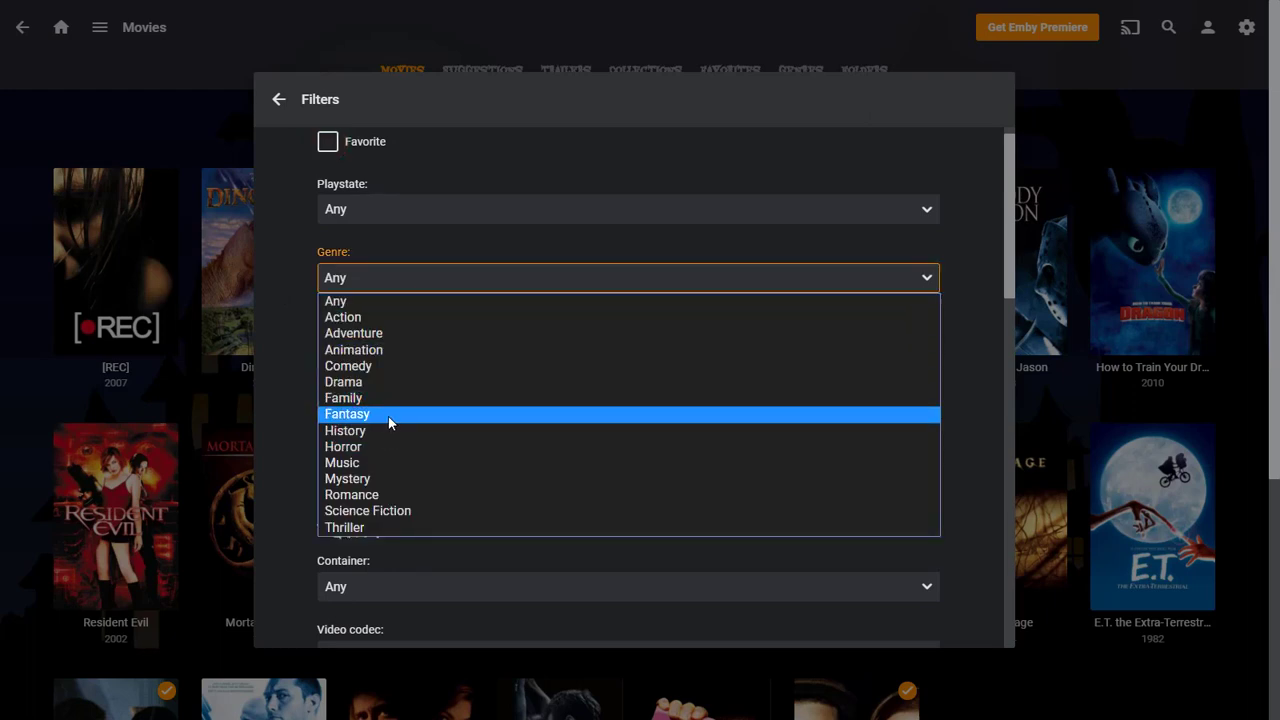
left_click(409, 397)
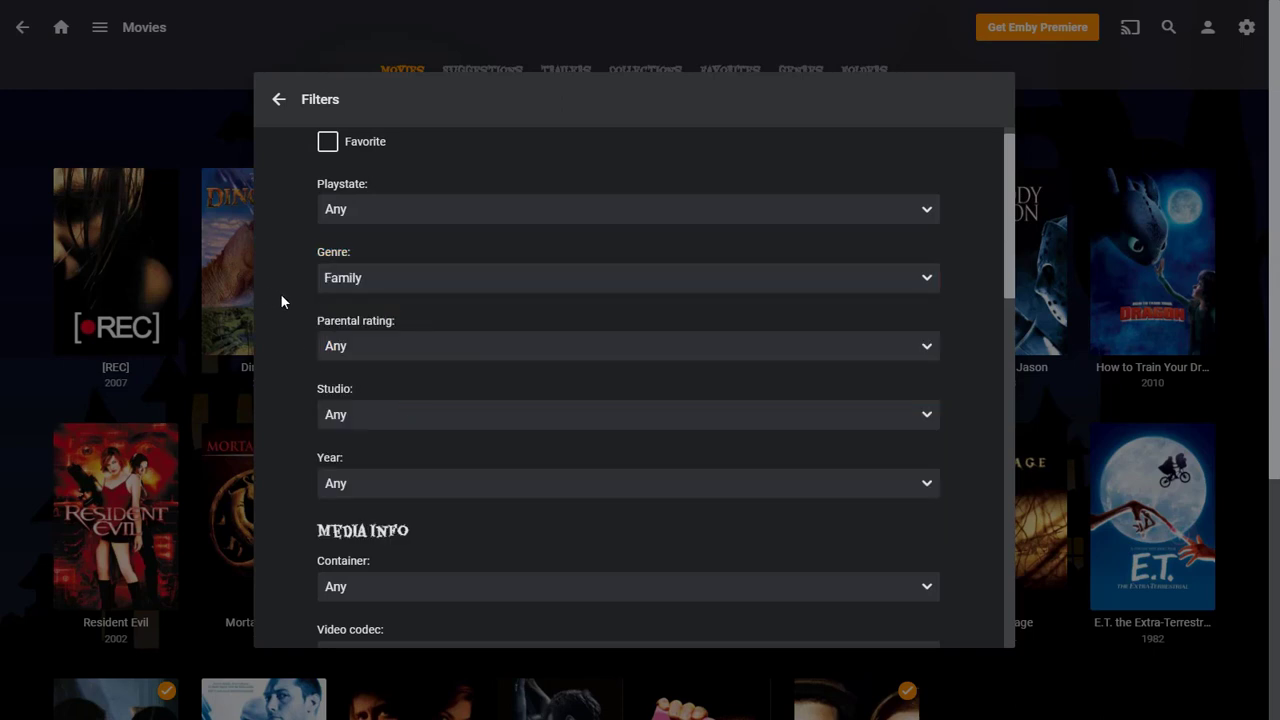
- Set the container filter for the movie list to mkv
scroll(280, 293, "down", 3)
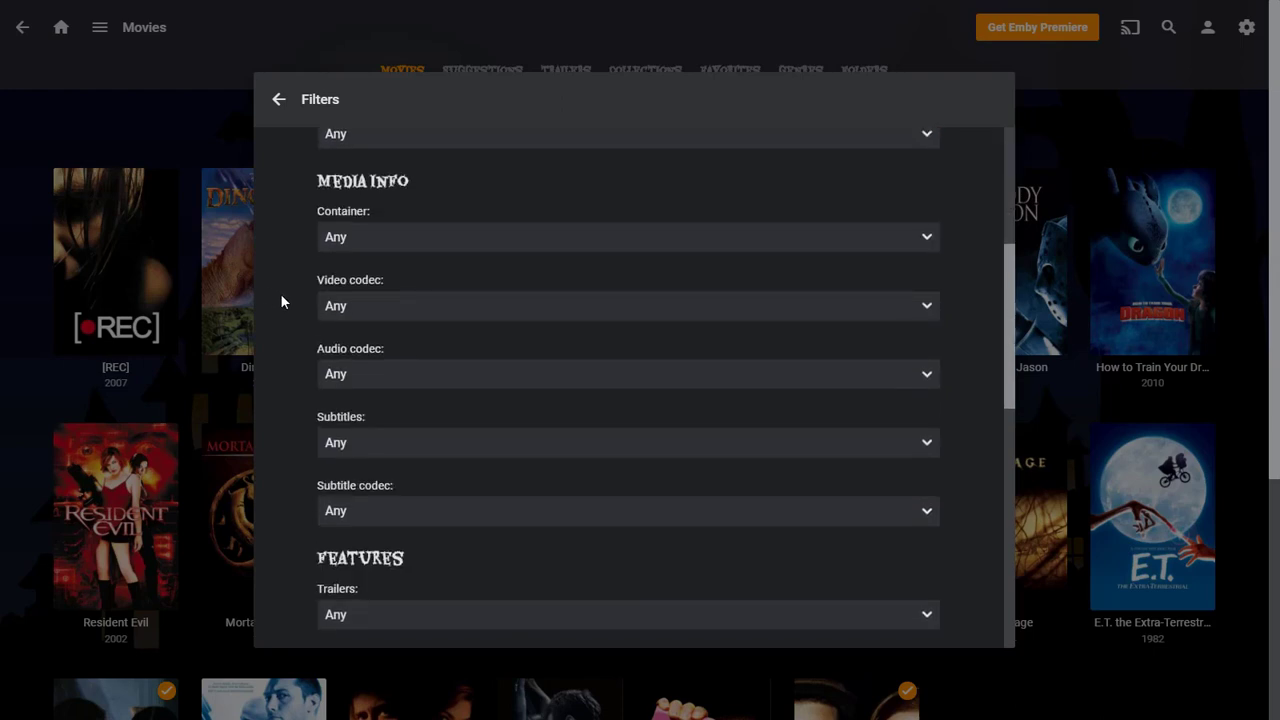
left_click(364, 246)
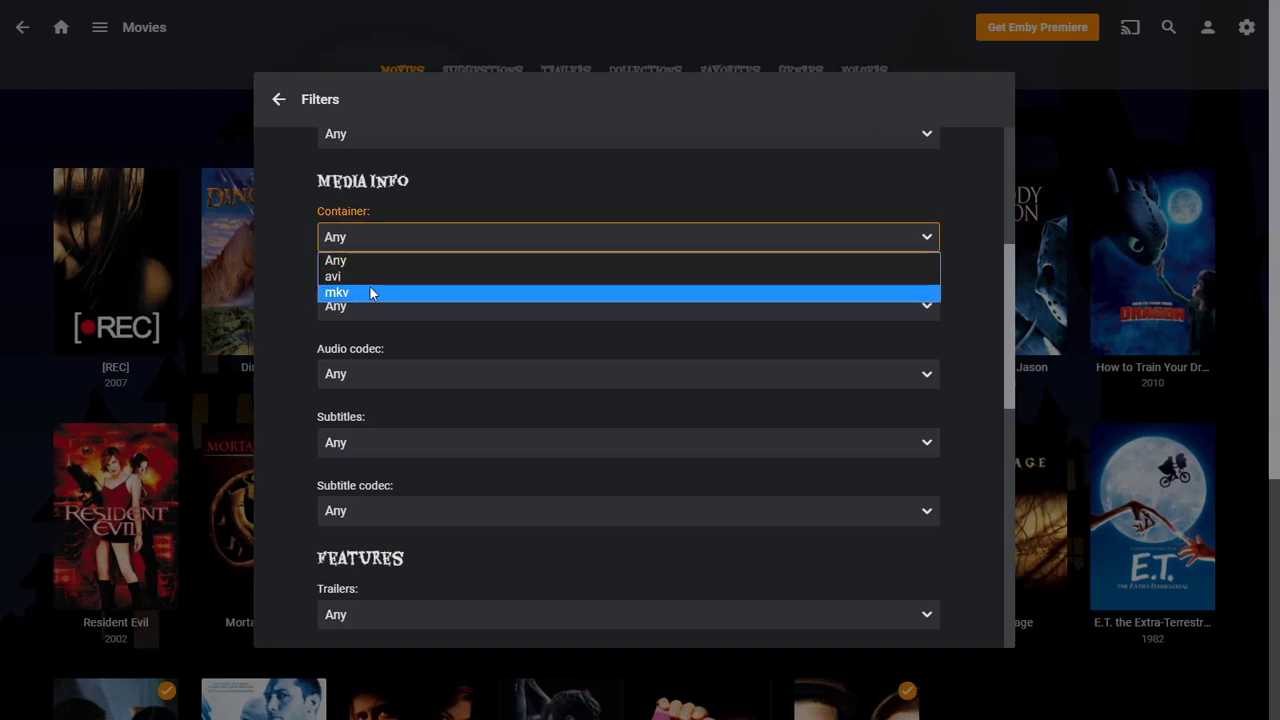
left_click(370, 292)
scroll(272, 307, "down", 2)
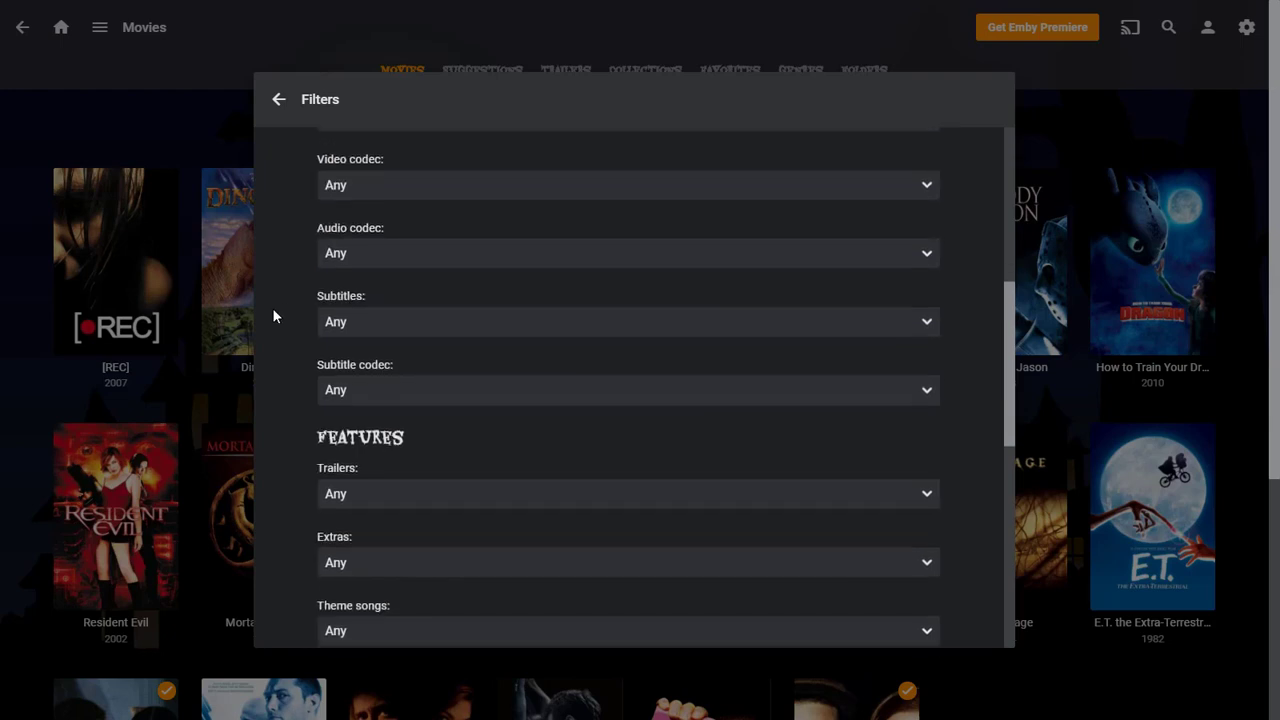
- Set the Trailers filter to Yes, select the HD video type, and return to the filtered movie list
scroll(280, 310, "down", 1)
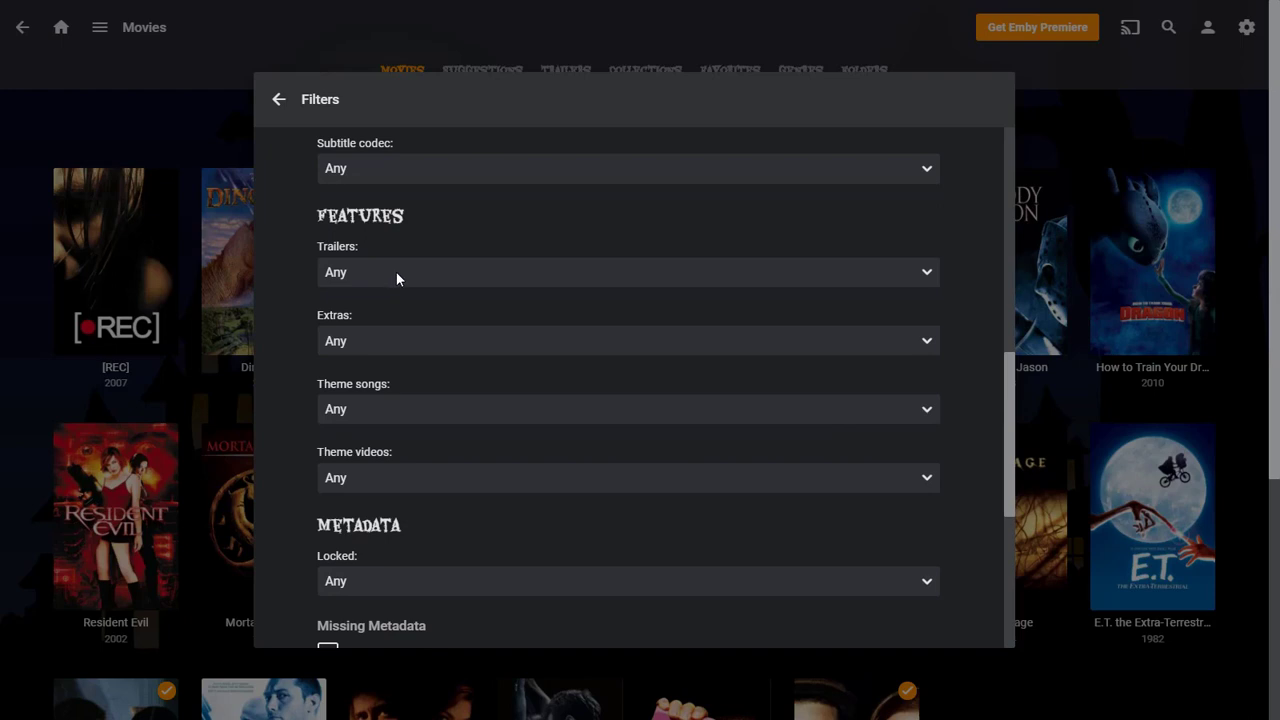
left_click(397, 272)
left_click(378, 312)
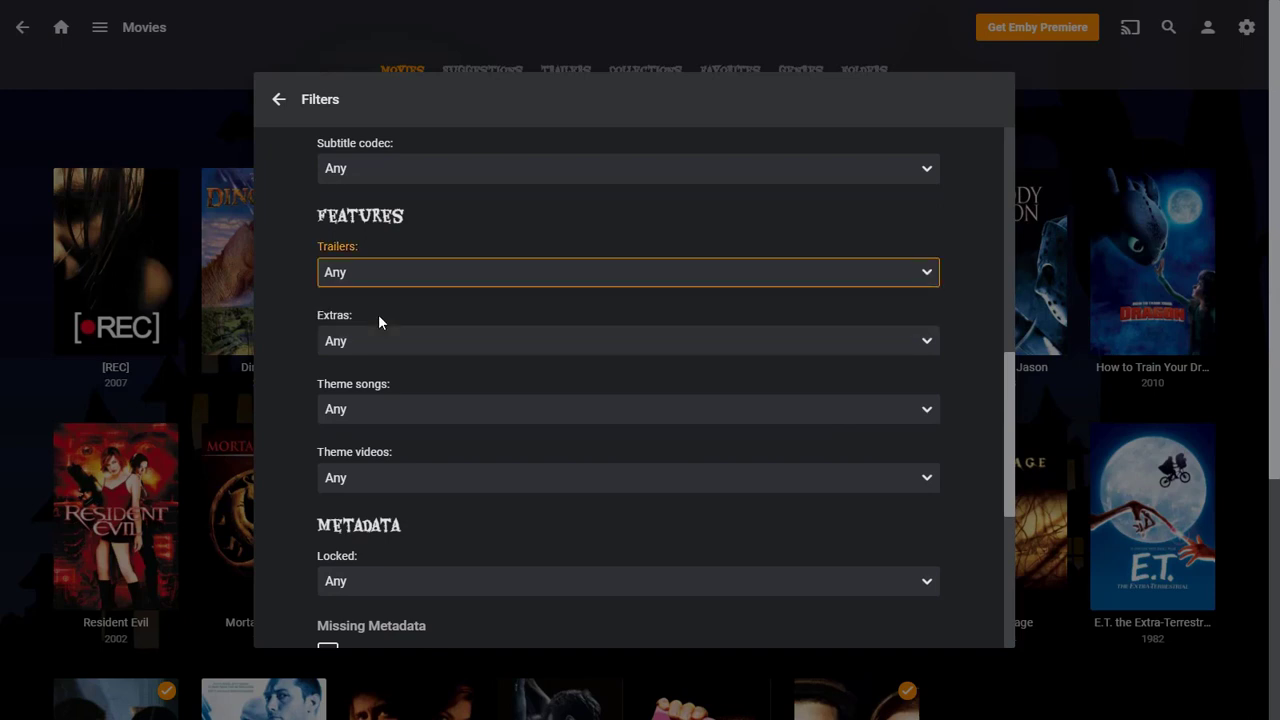
left_click(264, 316)
scroll(264, 316, "down", 1)
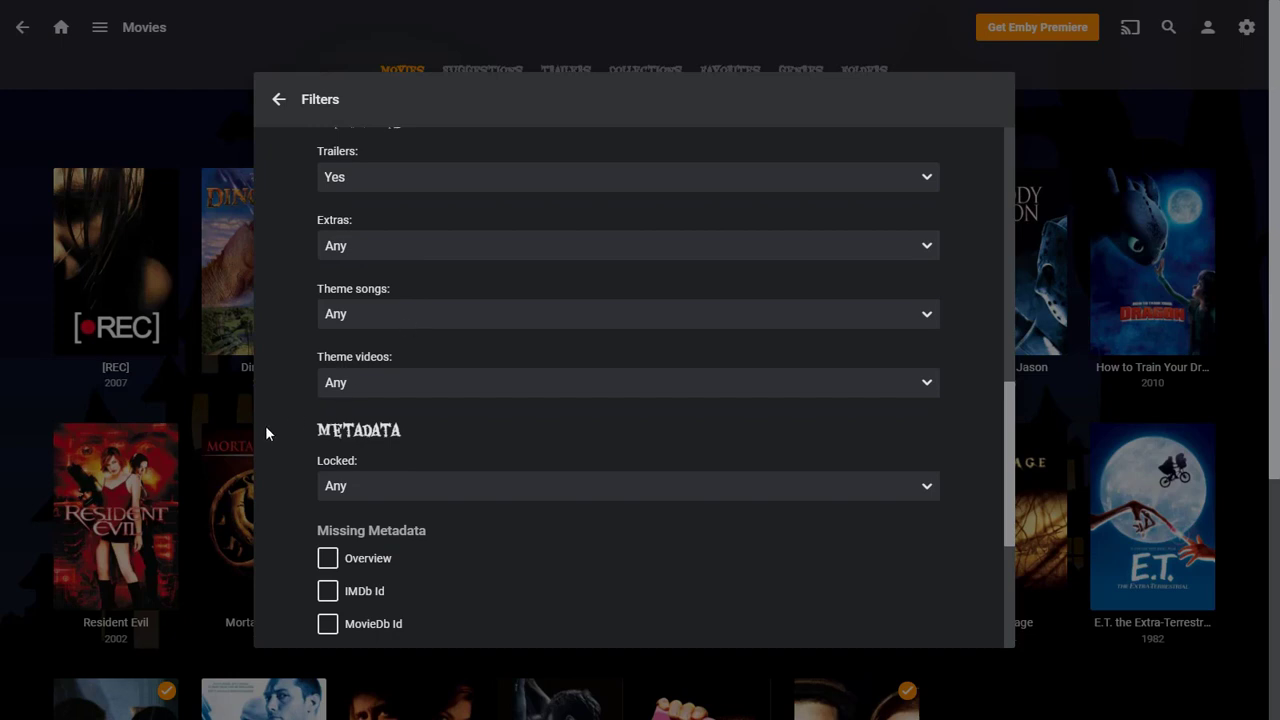
scroll(266, 432, "down", 3)
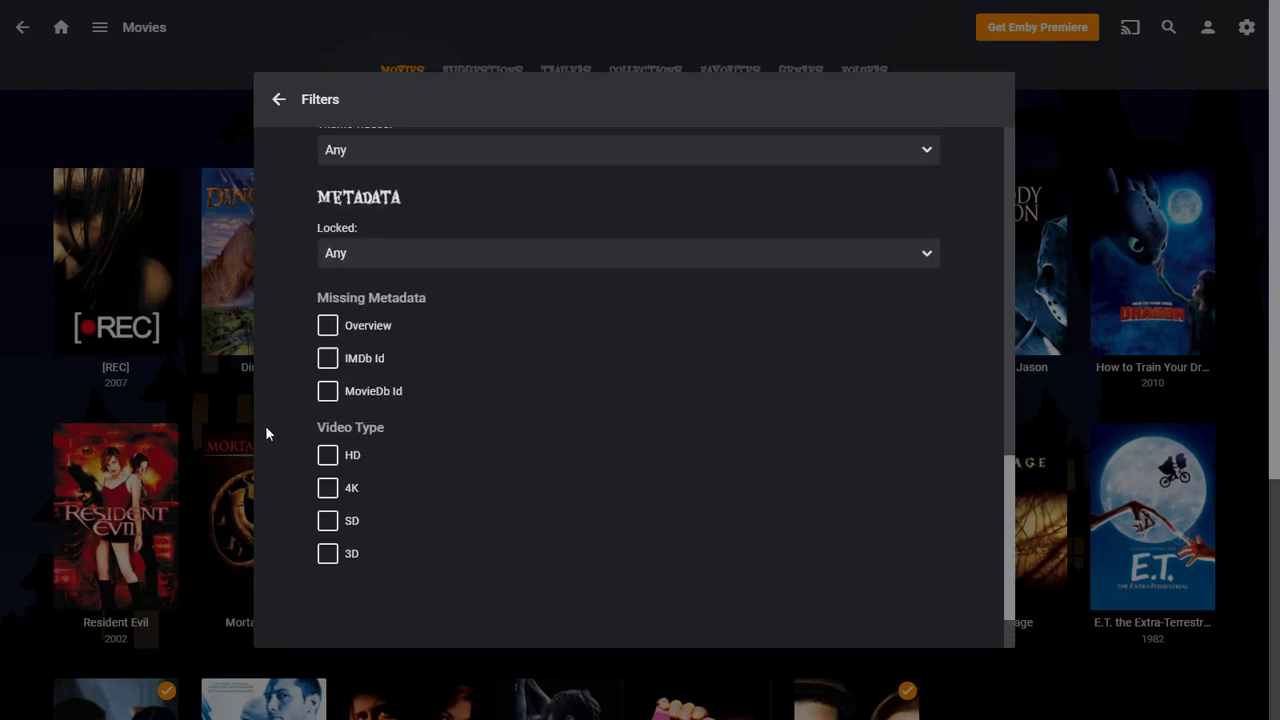
left_click(327, 455)
left_click(279, 99)
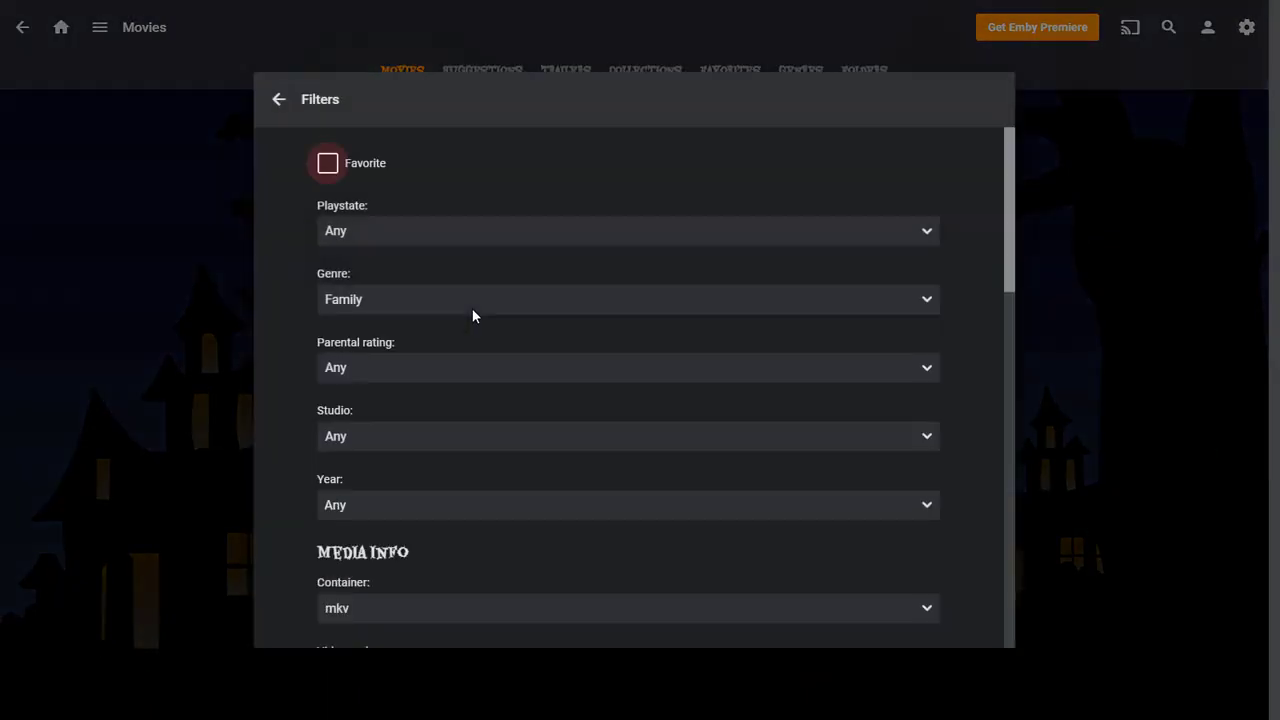
- Reset the Container and Trailers filters to Any and return to the movie list
scroll(293, 308, "down", 3)
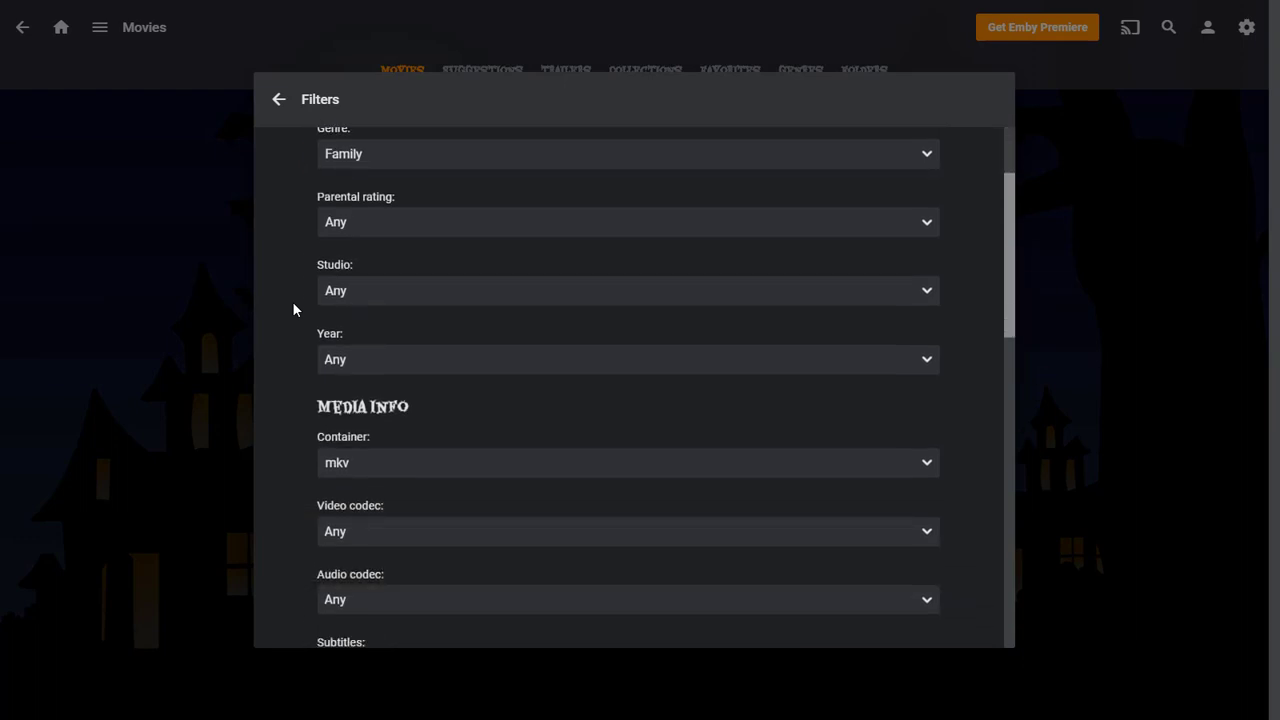
scroll(293, 310, "down", 1)
left_click(380, 294)
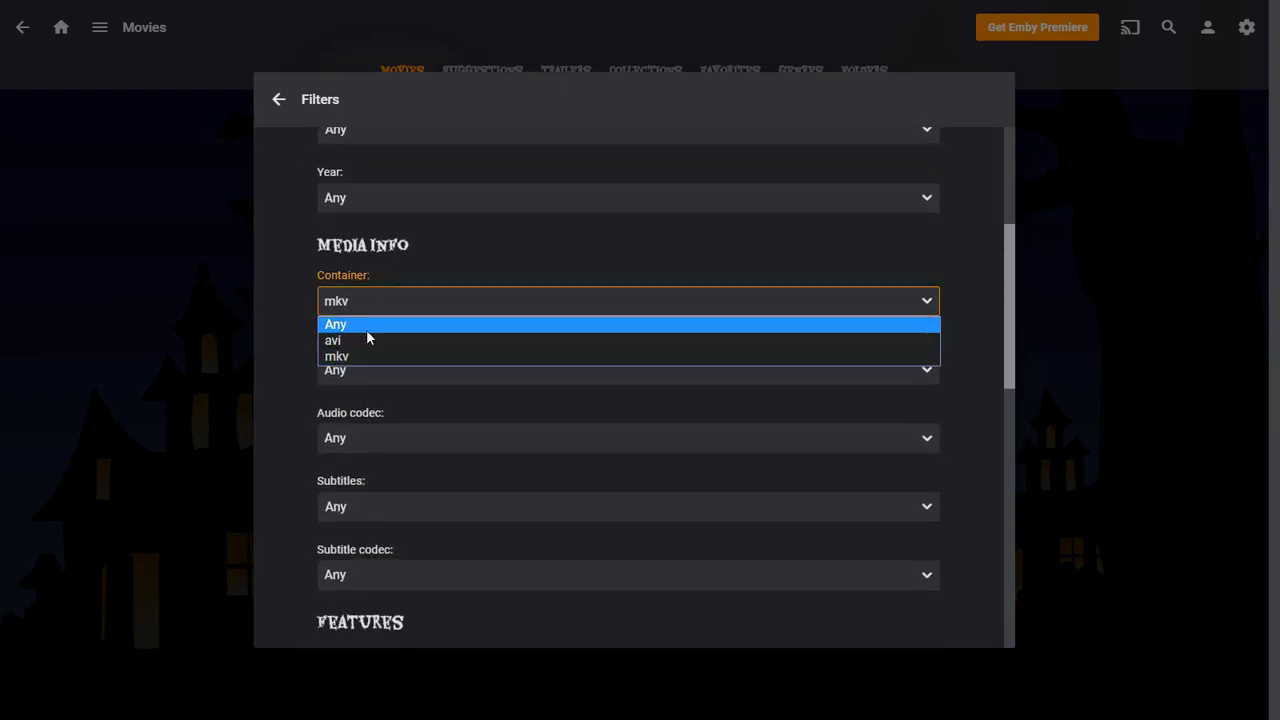
left_click(366, 330)
scroll(279, 345, "down", 4)
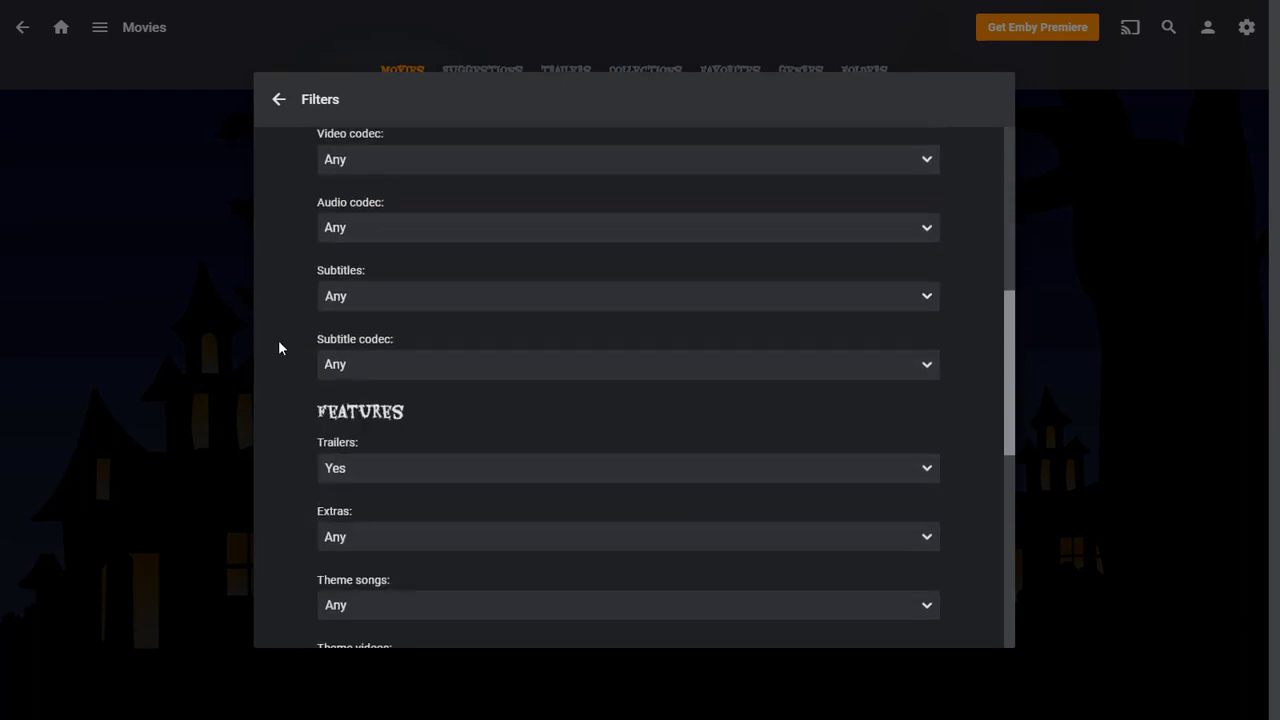
scroll(279, 347, "down", 3)
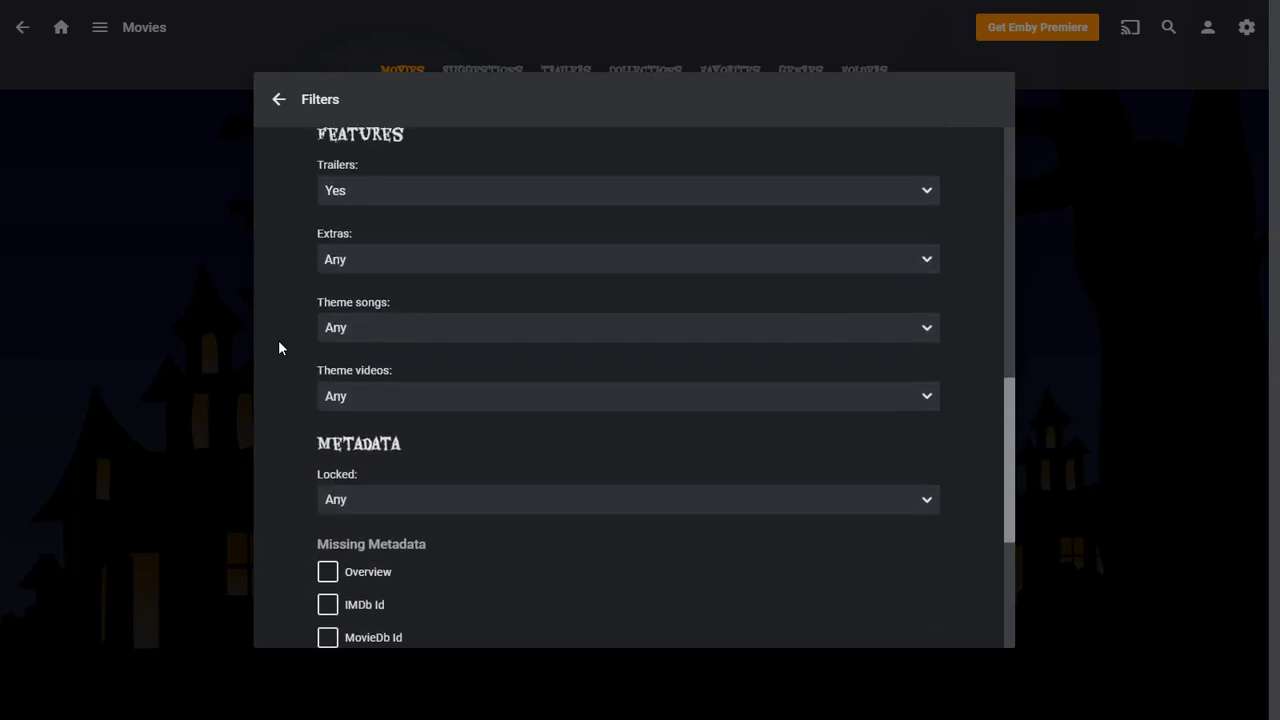
left_click(413, 188)
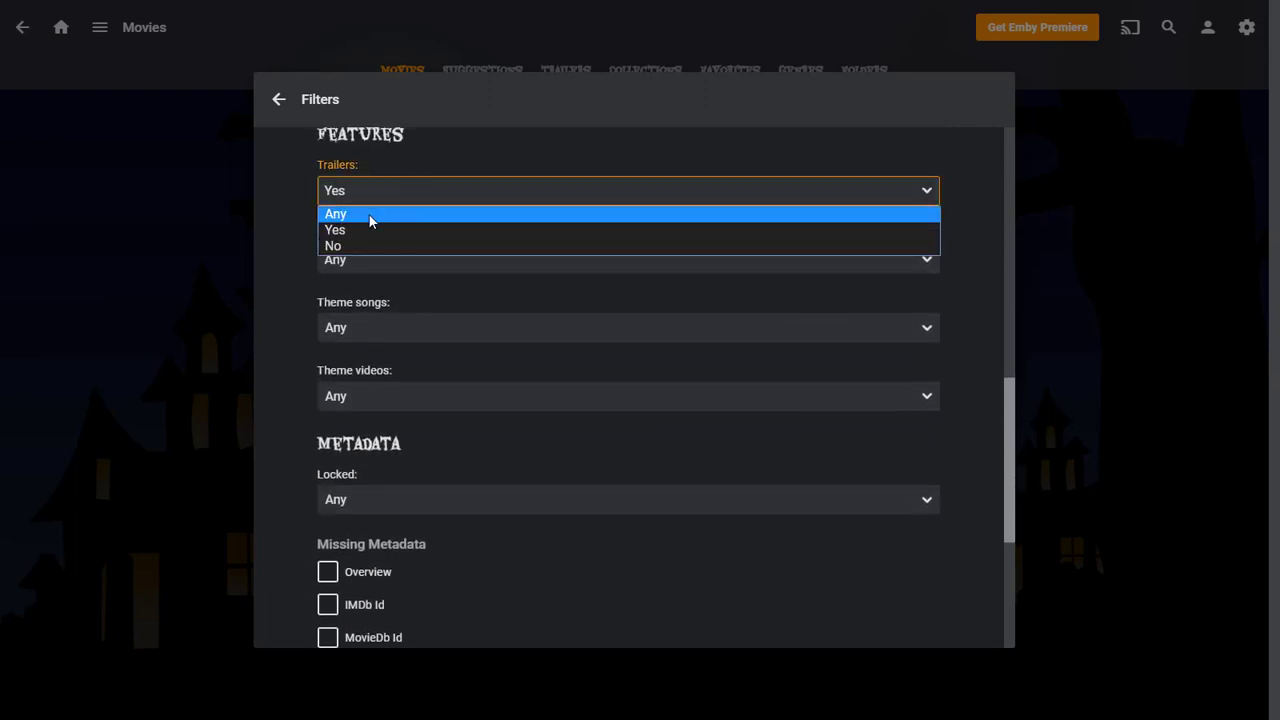
left_click(371, 214)
scroll(277, 259, "down", 3)
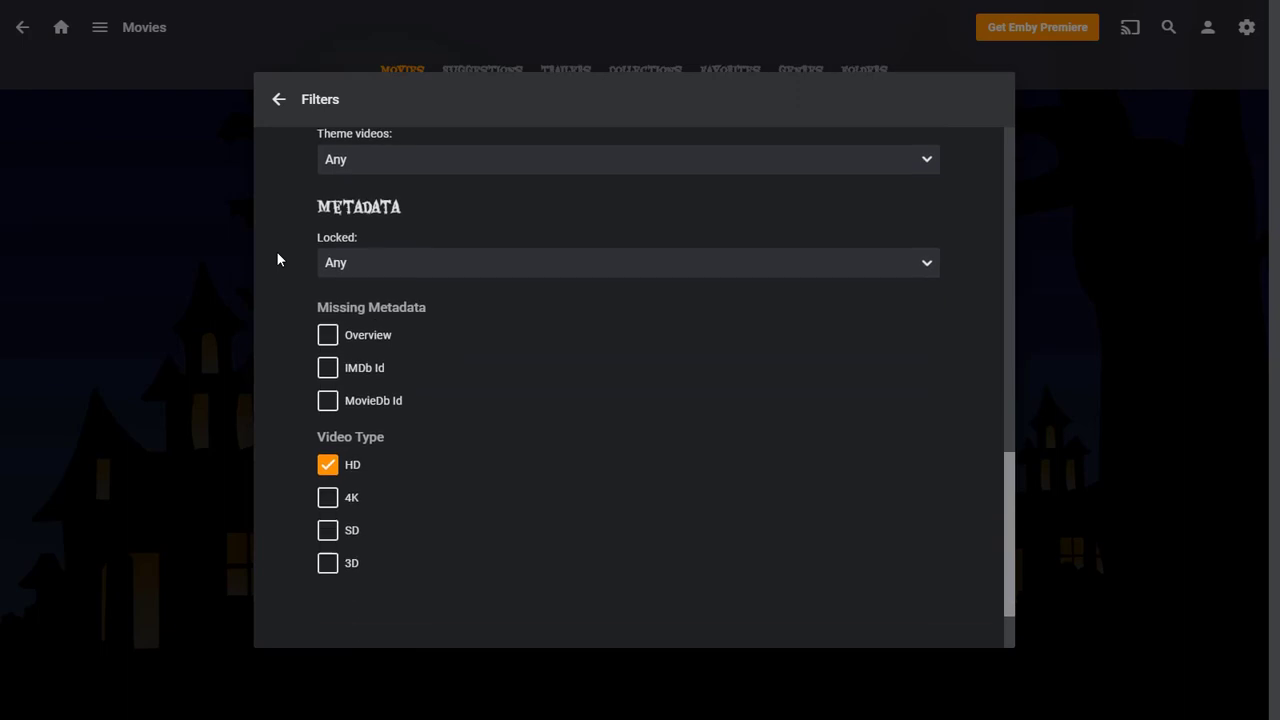
scroll(277, 259, "up", 10)
left_click(279, 99)
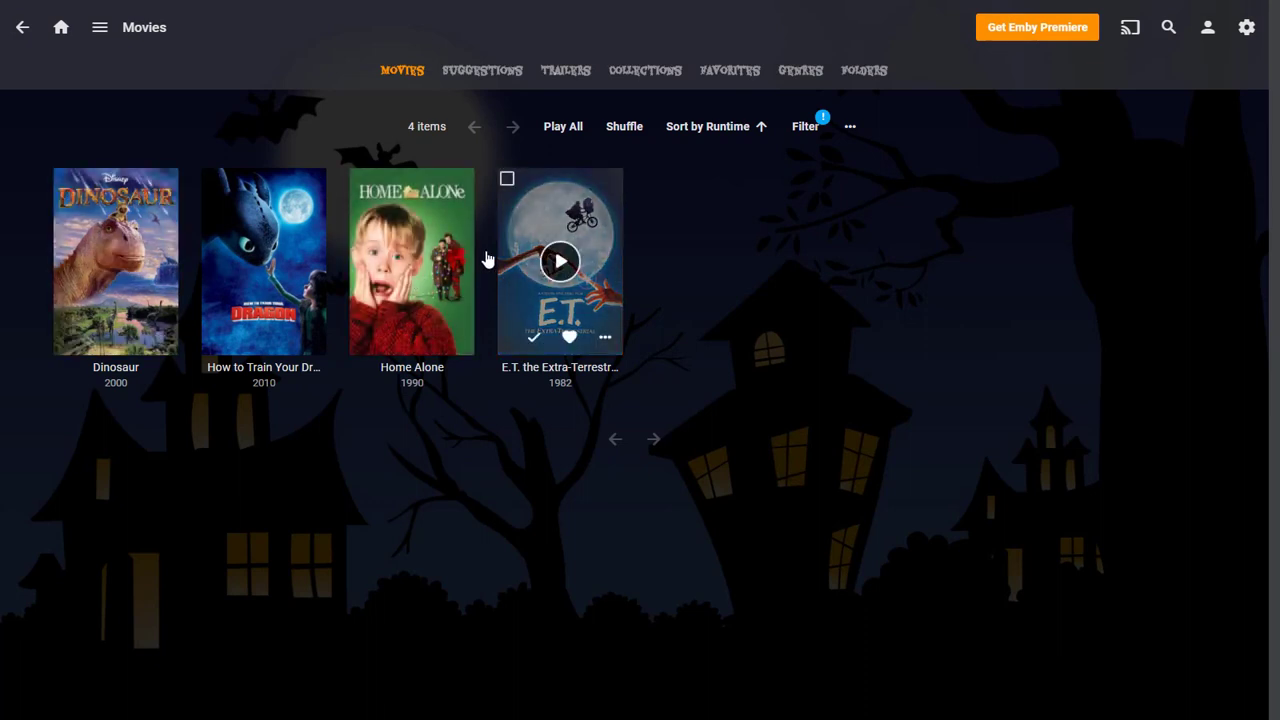
- Switch the video type filter from HD to SD and apply it to the movie list
left_click(804, 130)
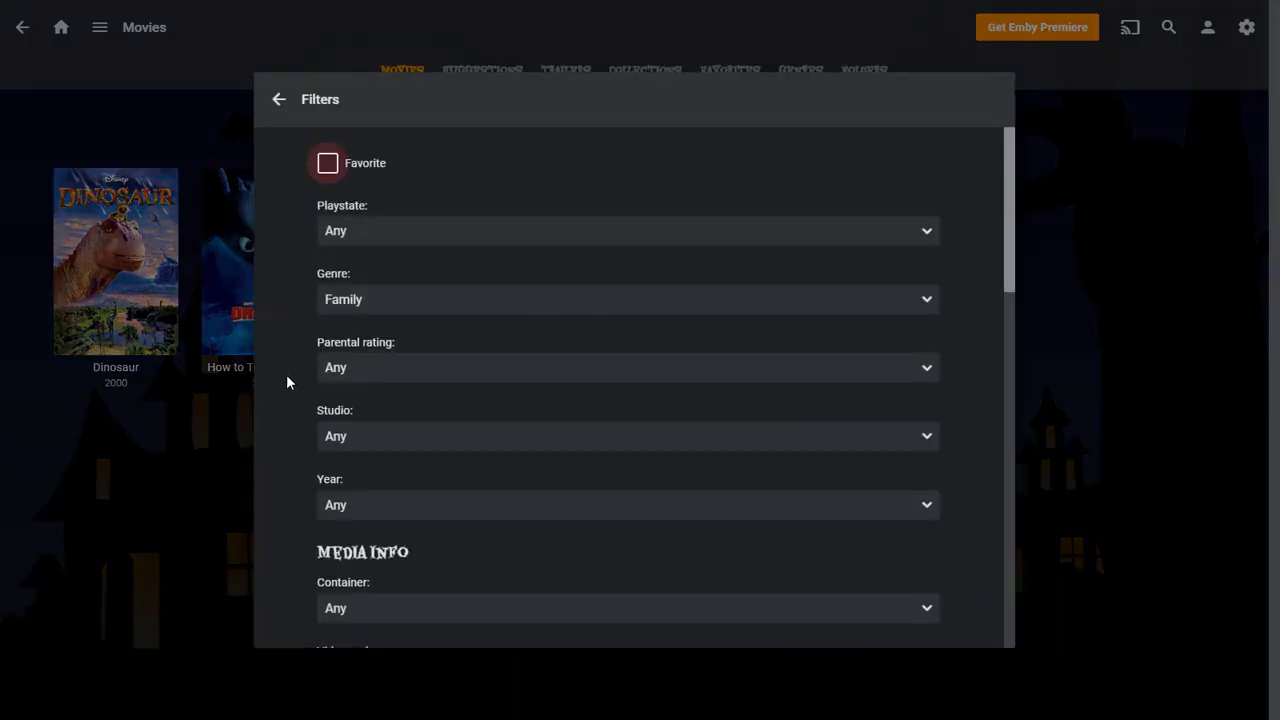
scroll(302, 435, "down", 10)
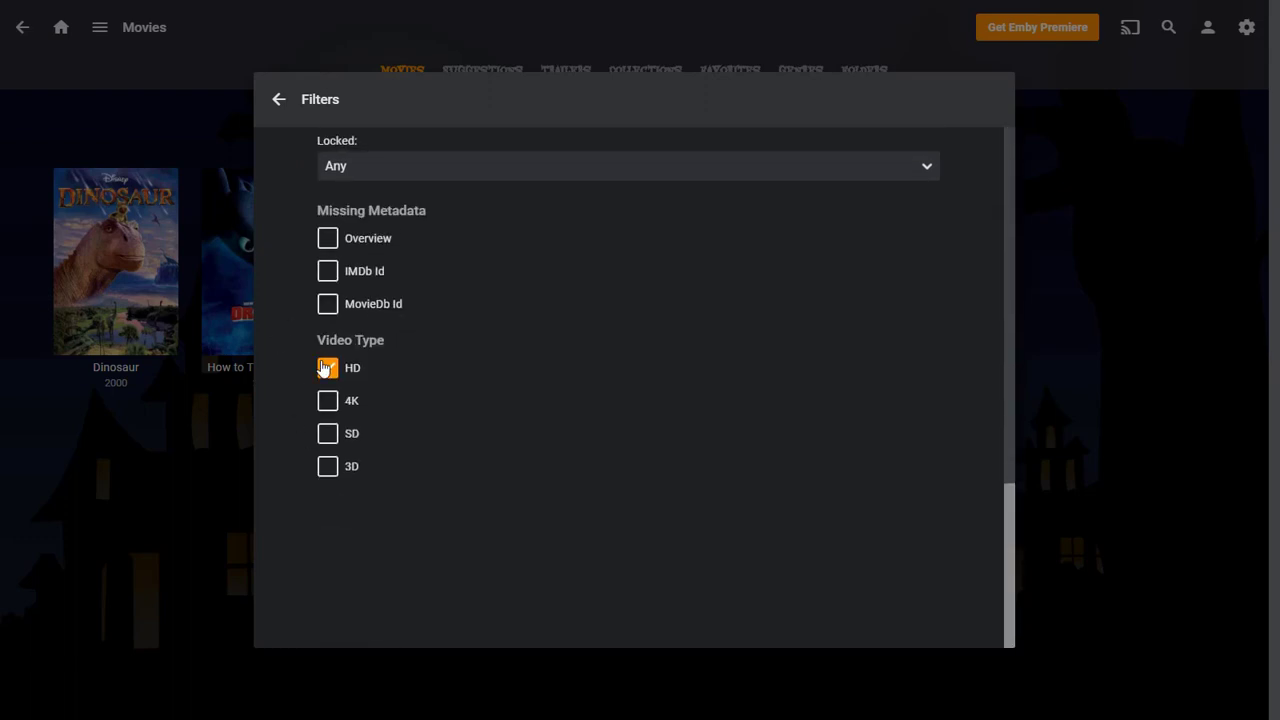
left_click(323, 369)
left_click(324, 435)
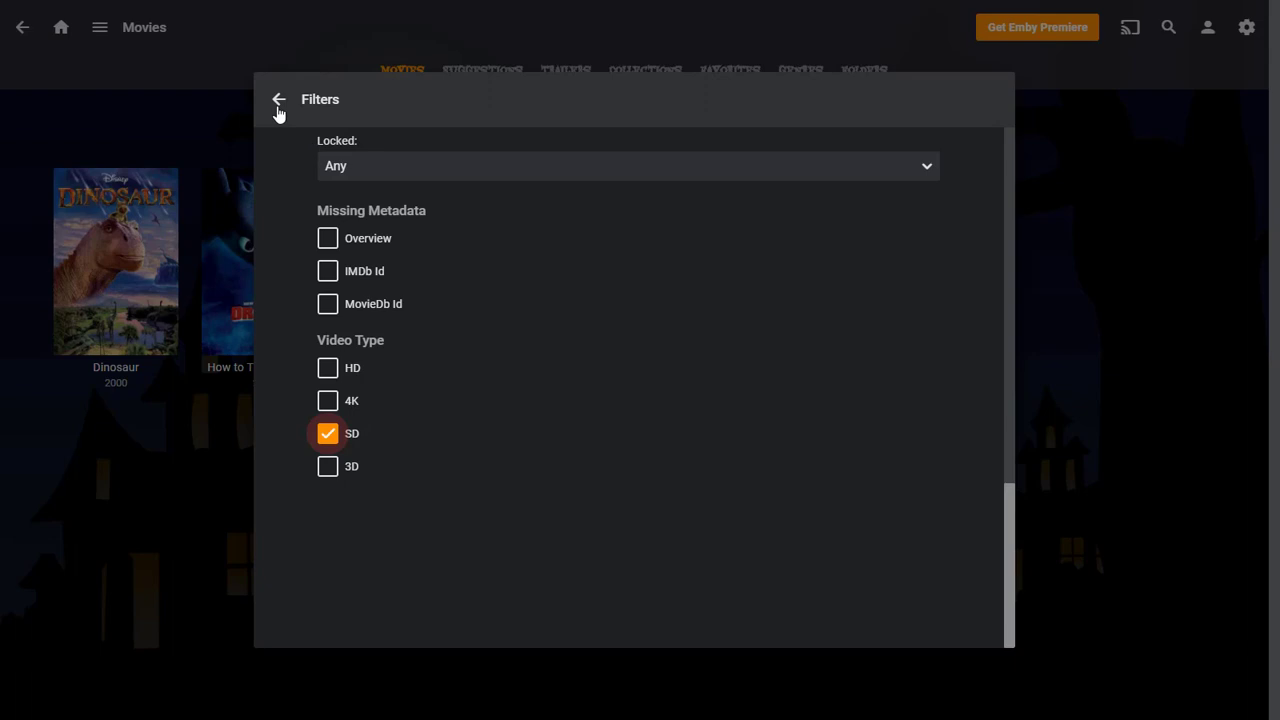
left_click(278, 104)
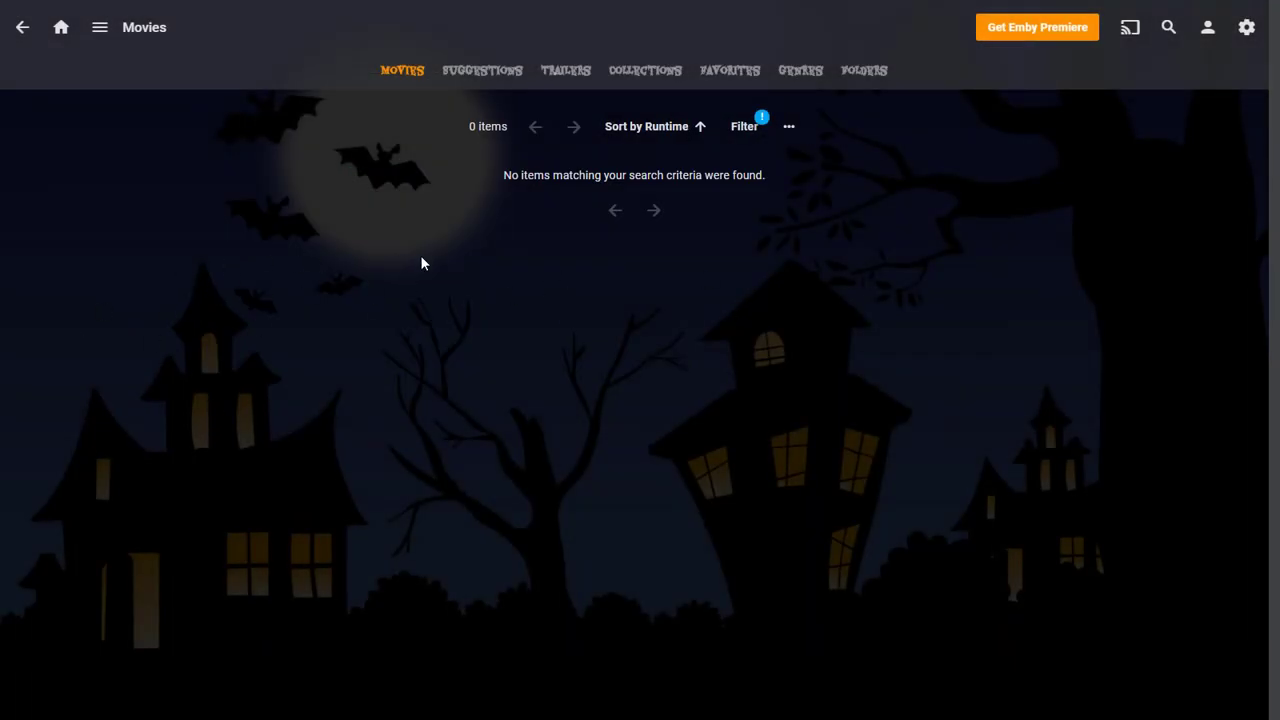
- Clear the SD video type filter and return to the movie list
left_click(756, 133)
scroll(292, 447, "down", 10)
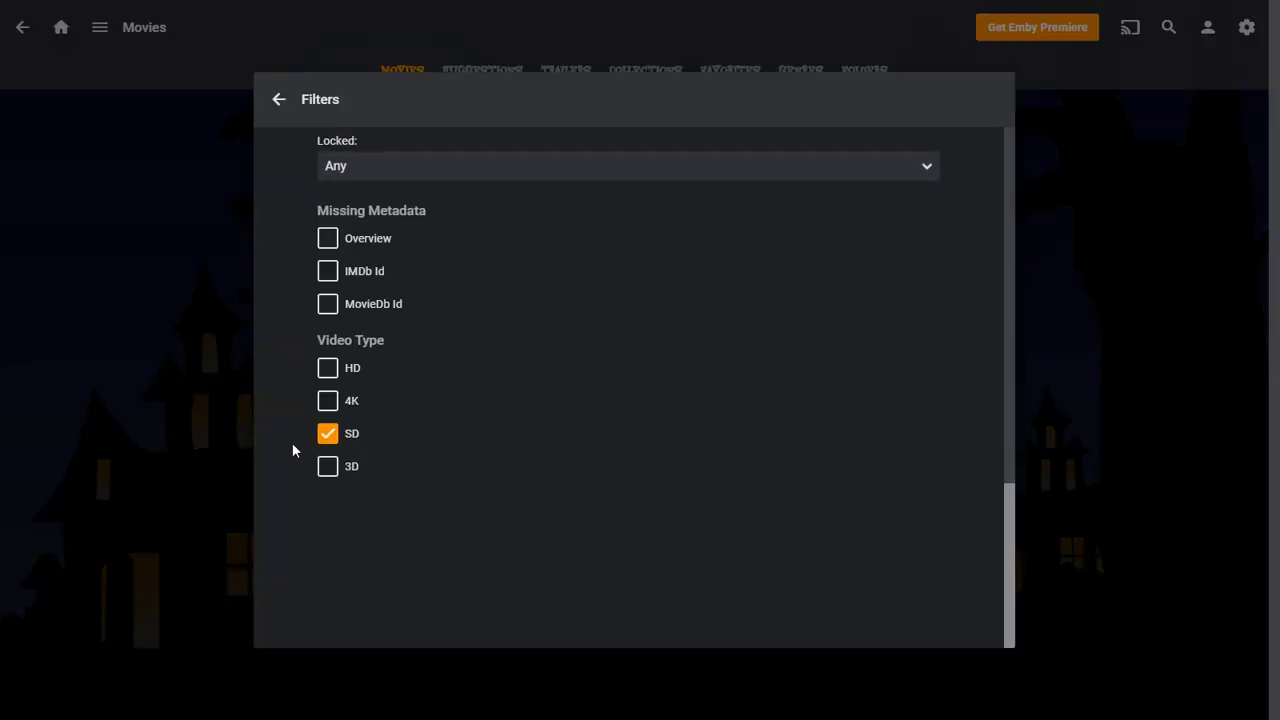
left_click(353, 436)
scroll(298, 362, "up", 5)
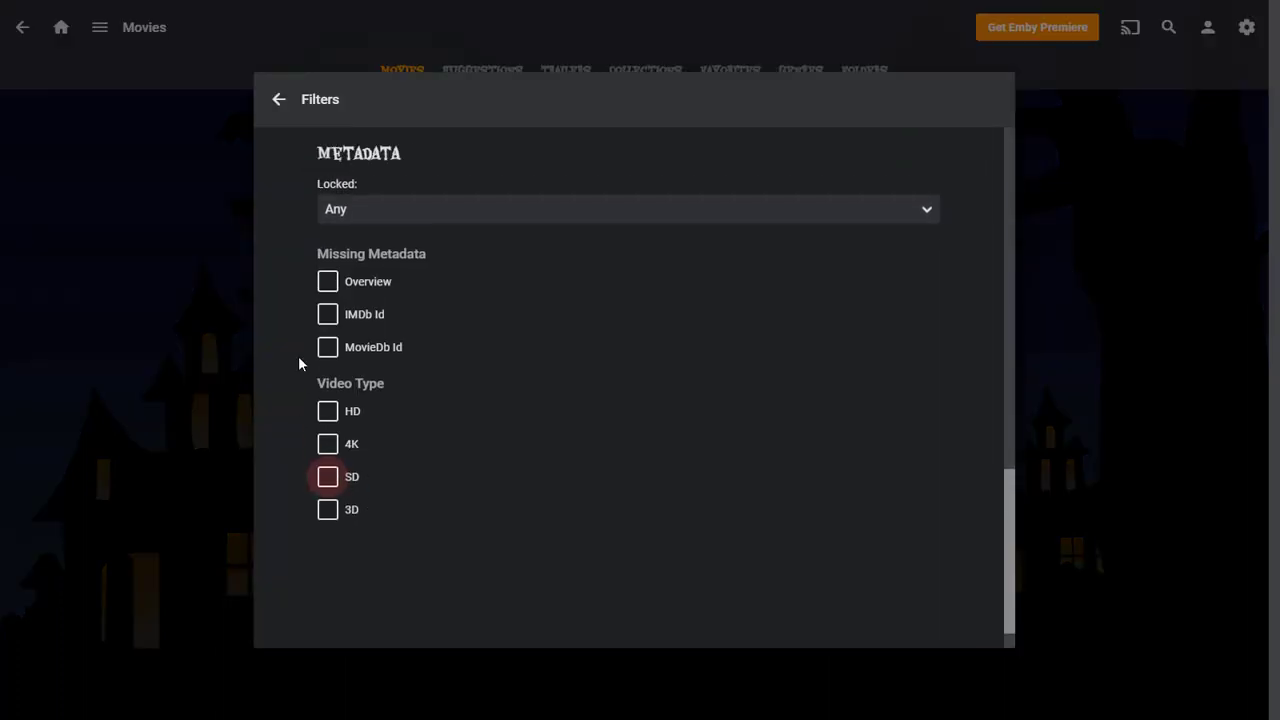
scroll(298, 358, "up", 8)
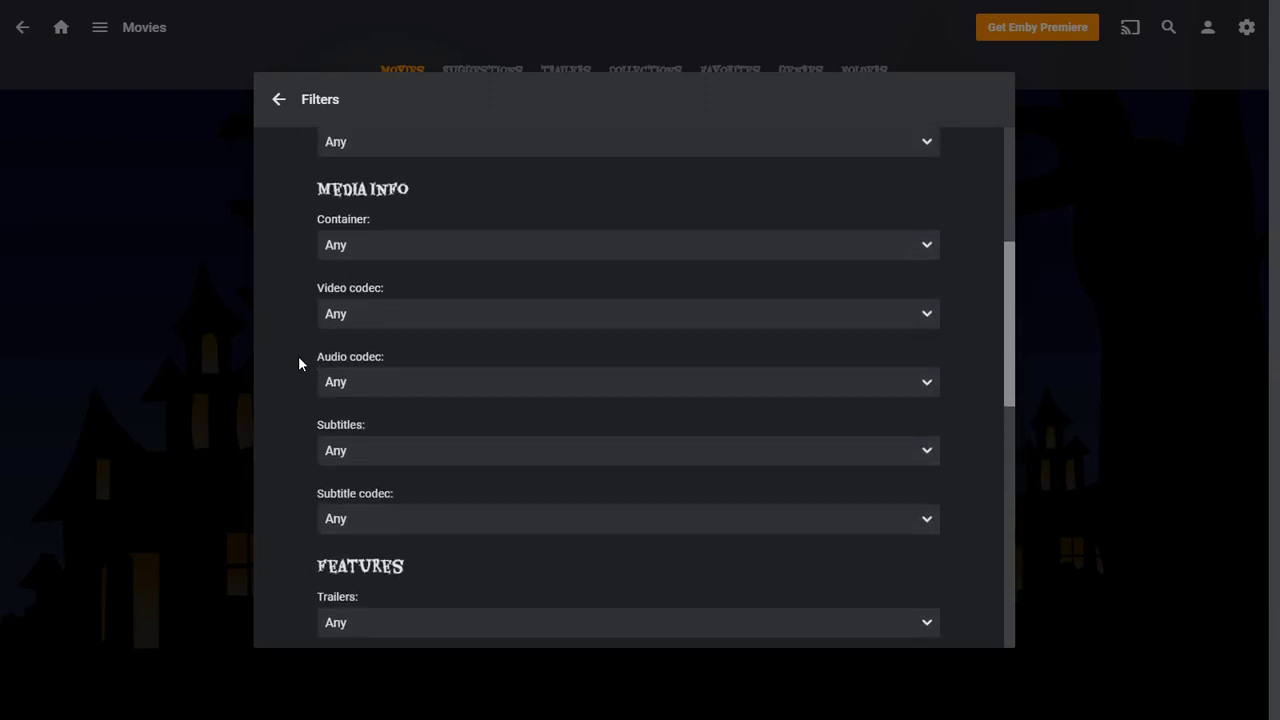
left_click(280, 97)
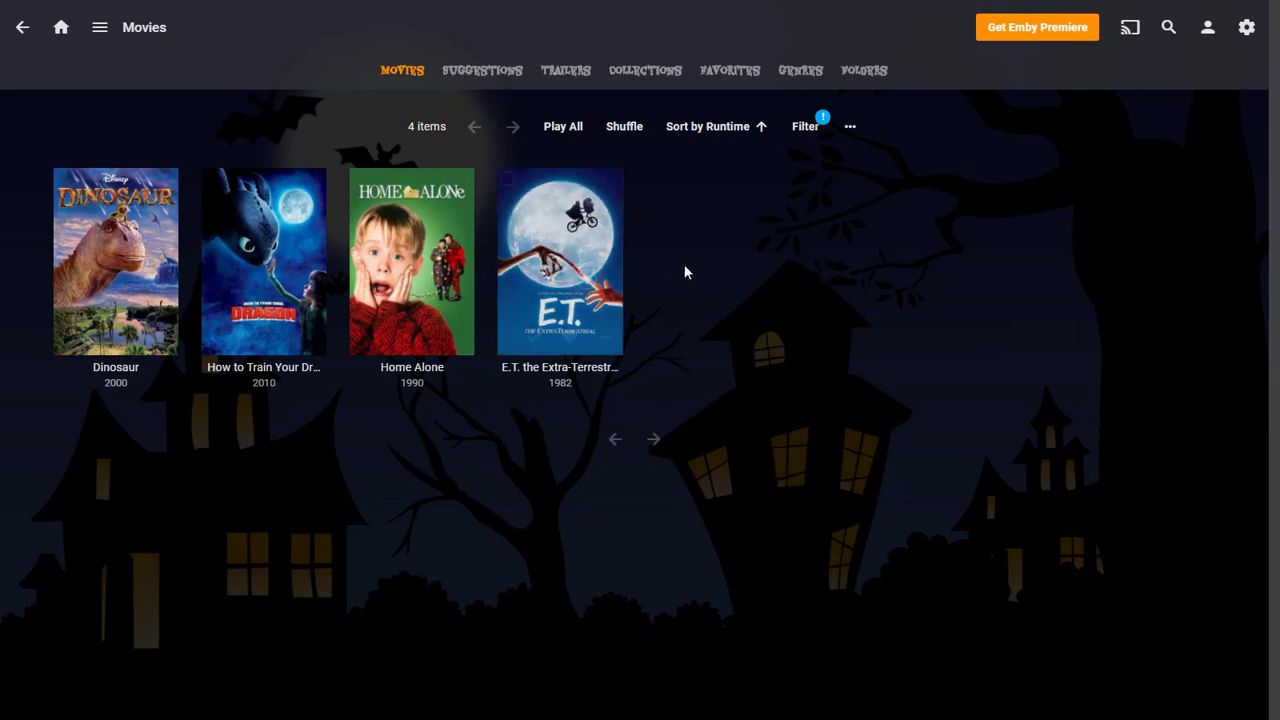
- Go to the home screen, open the TV shows library, and display its full list of shows
left_click(61, 31)
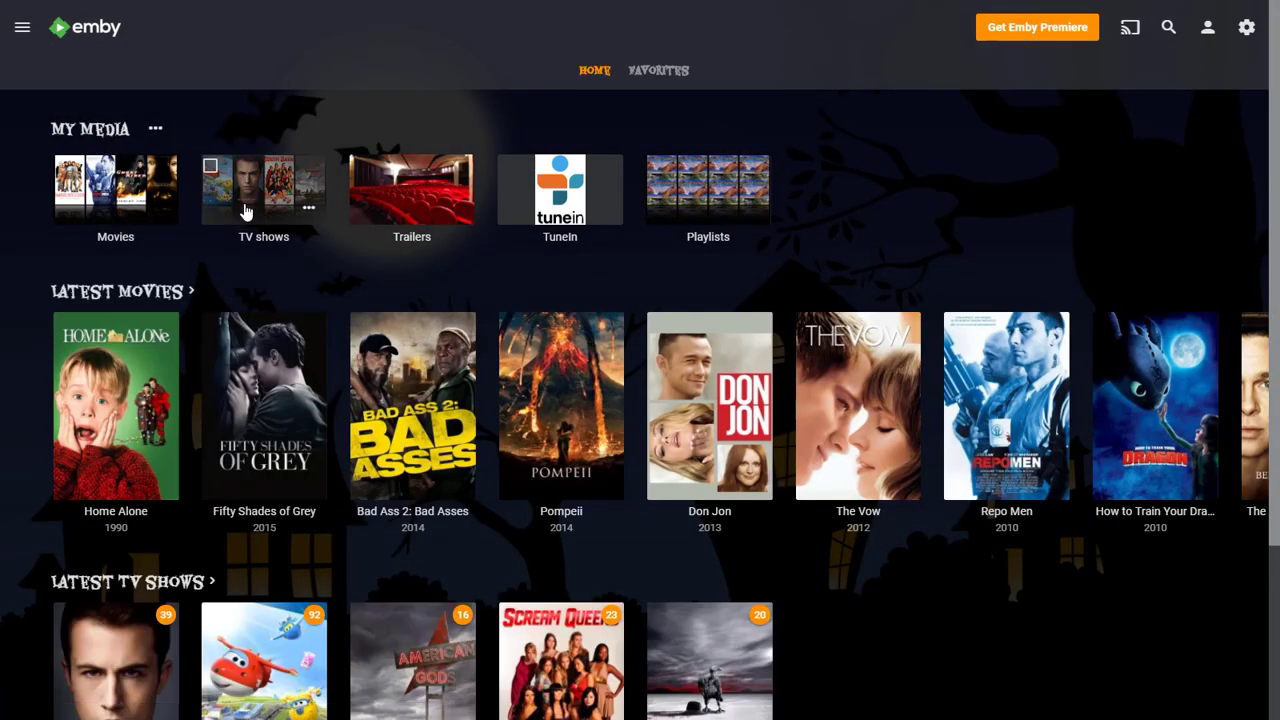
left_click(243, 215)
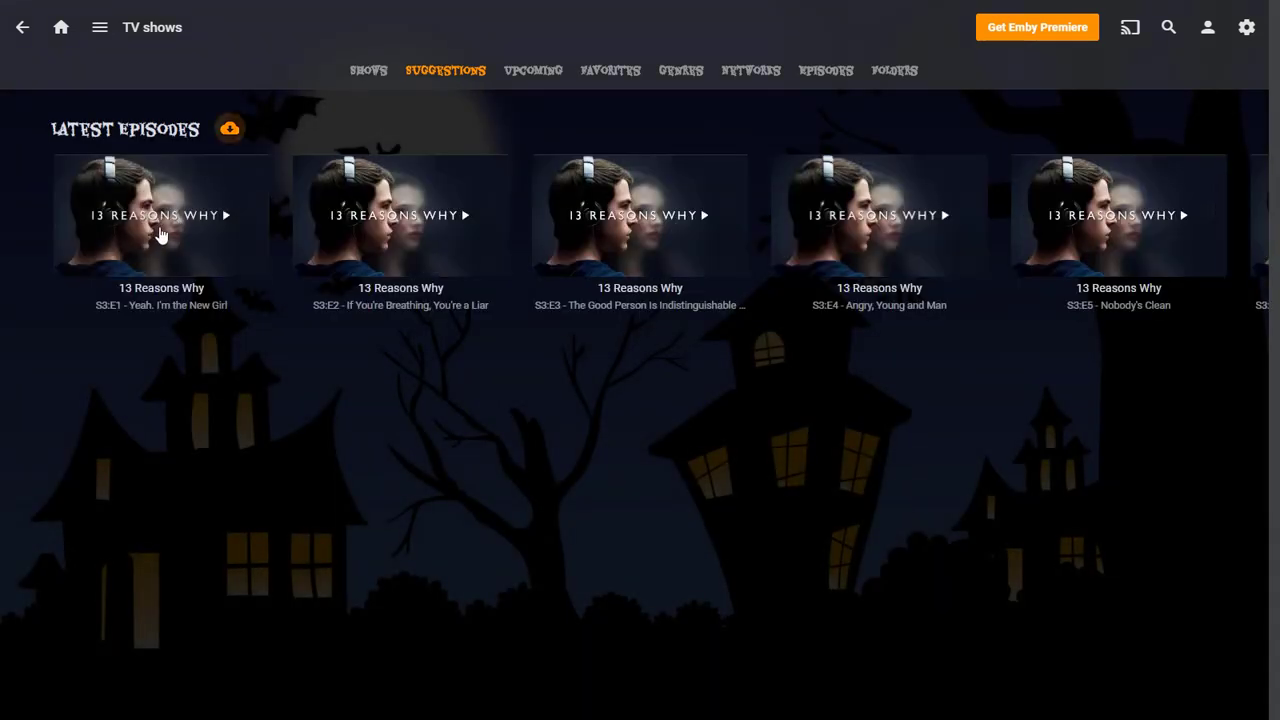
mouse_move(227, 206)
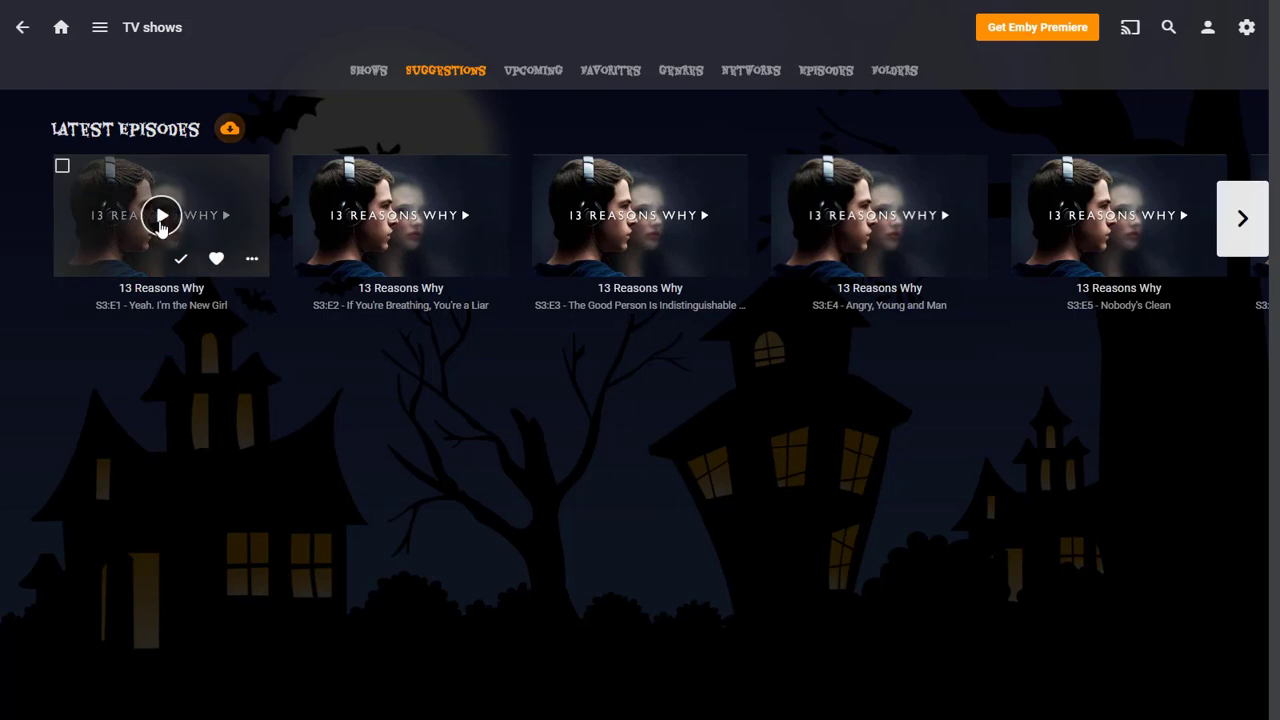
left_click(374, 80)
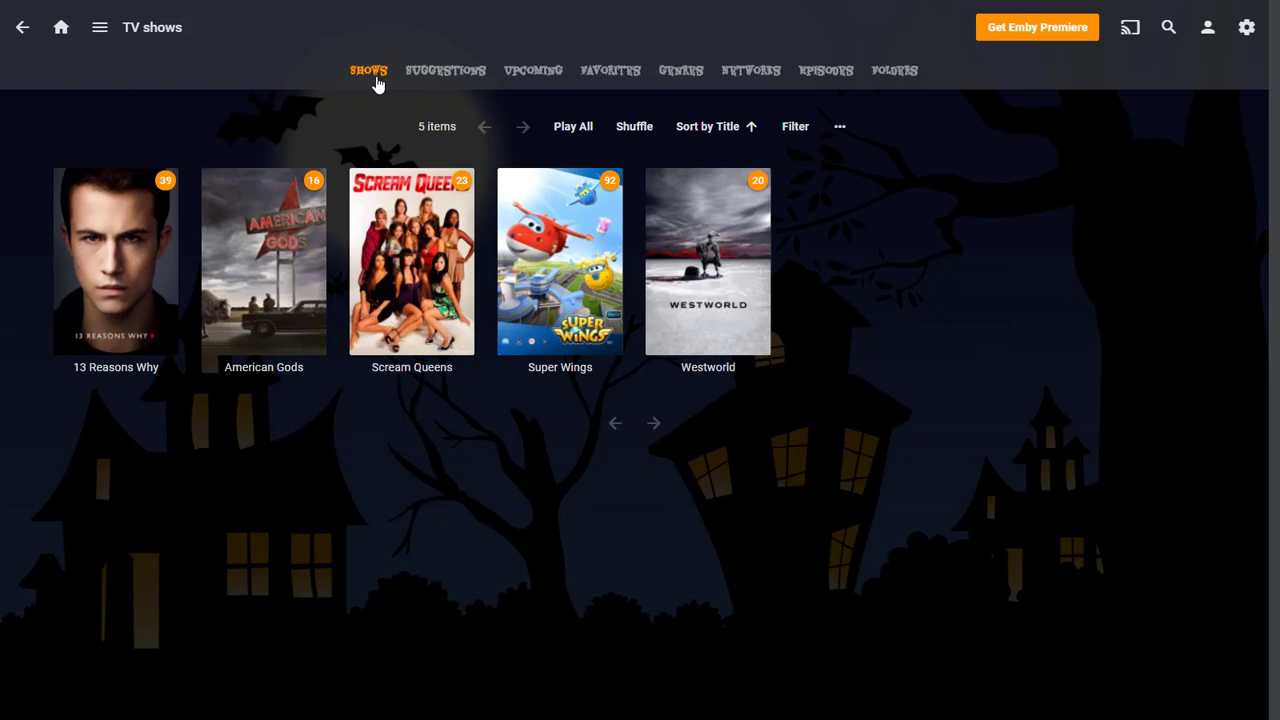
- Open 13 Reasons Why and play its first Next Up episode, S1:E1 - Tape 1, Side A
left_click(160, 286)
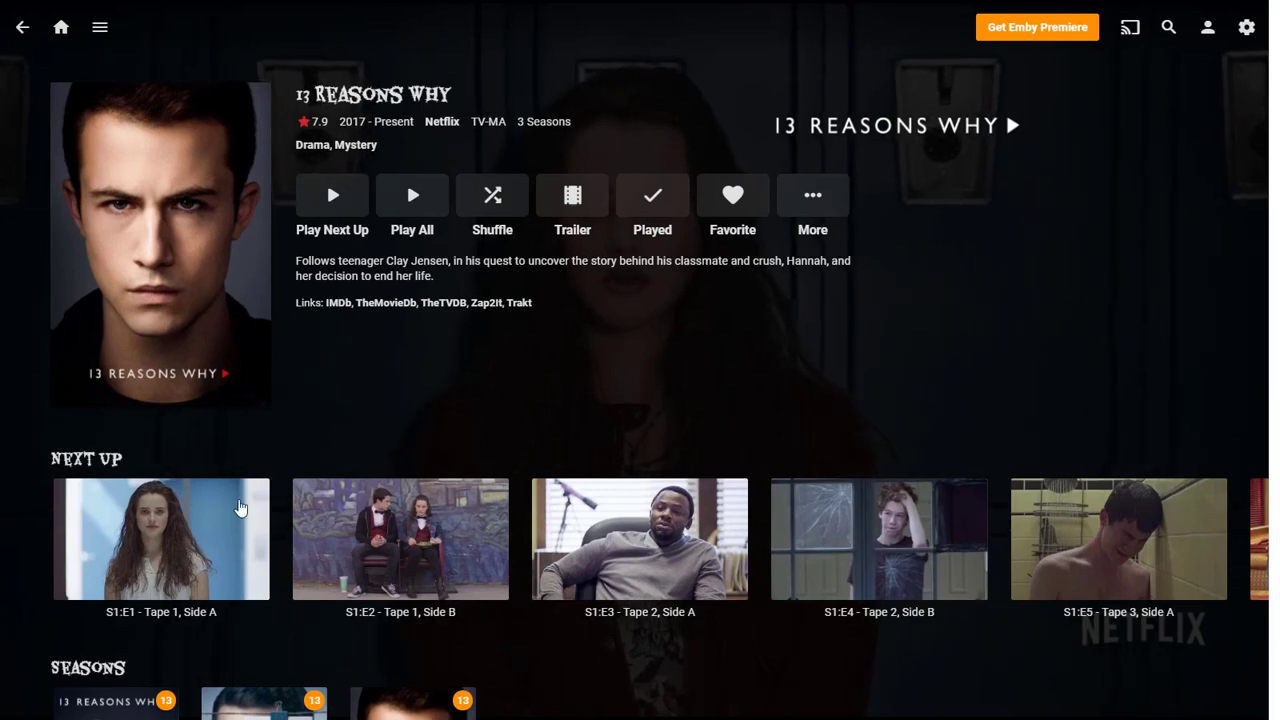
left_click(229, 521)
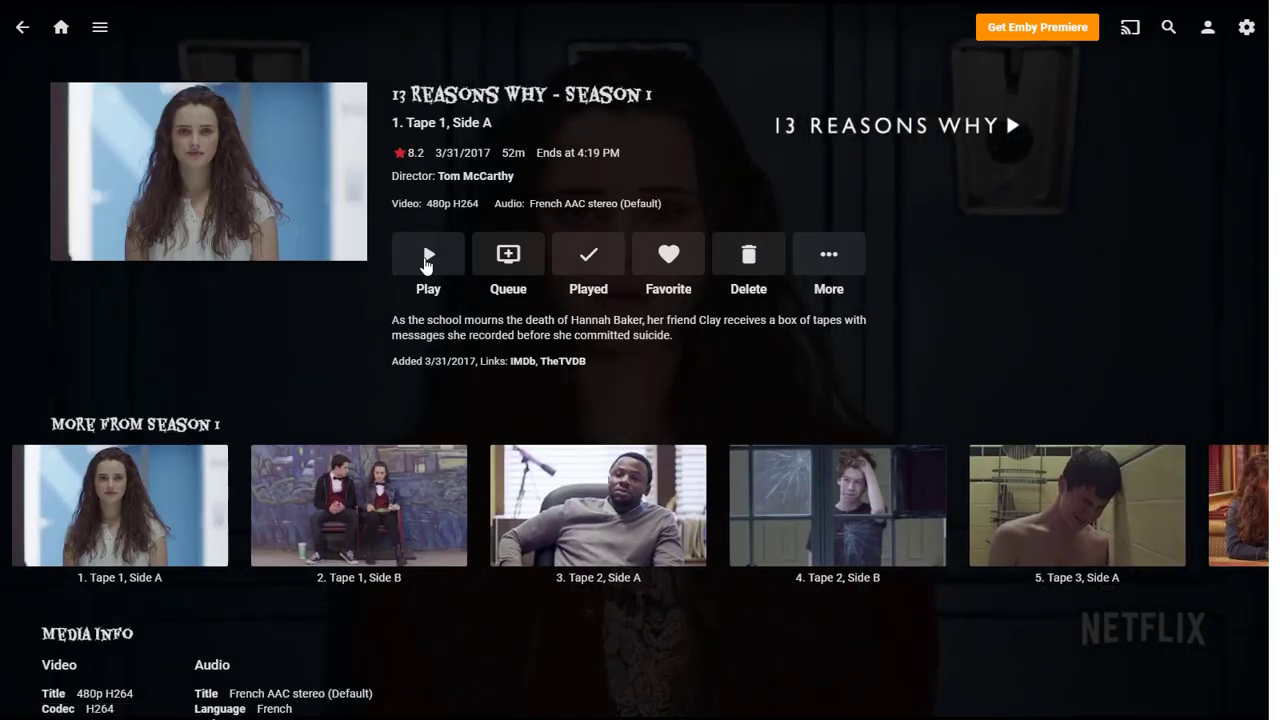
left_click(427, 258)
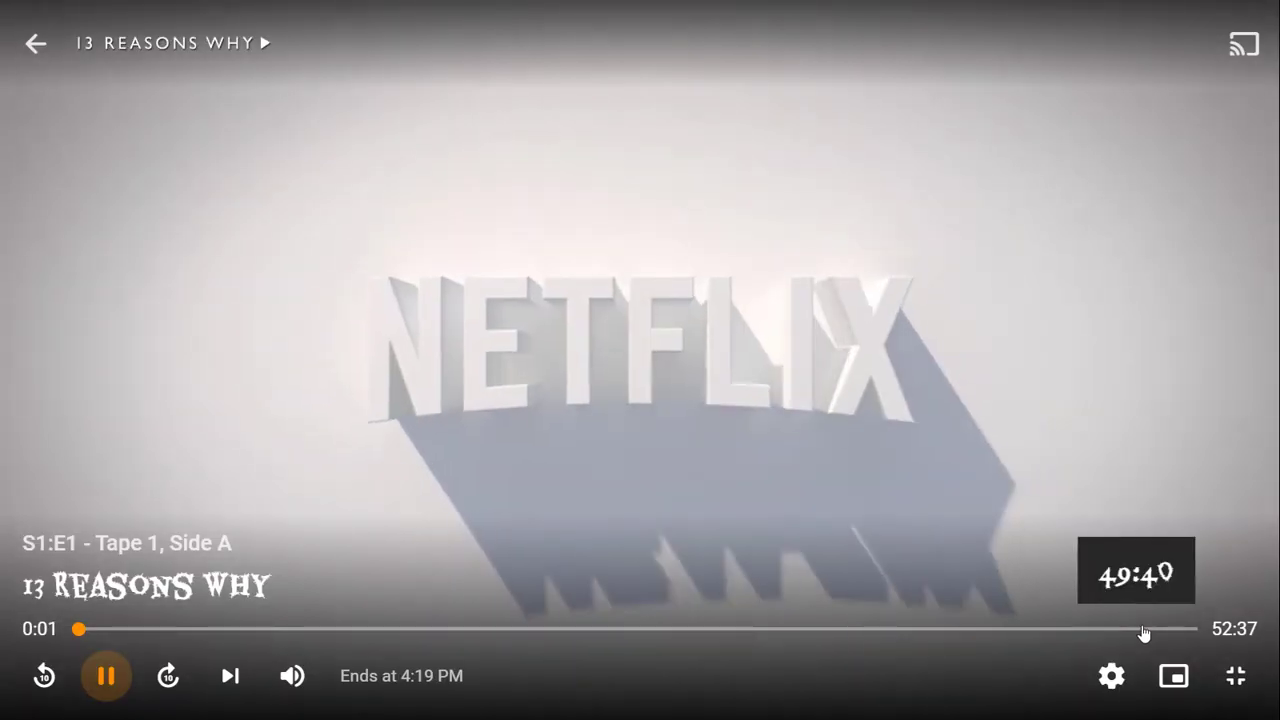
- Skip ahead into the episode's closing credits and start the next episode, S1:E2 - Tape 1, Side B, immediately
left_click(1150, 630)
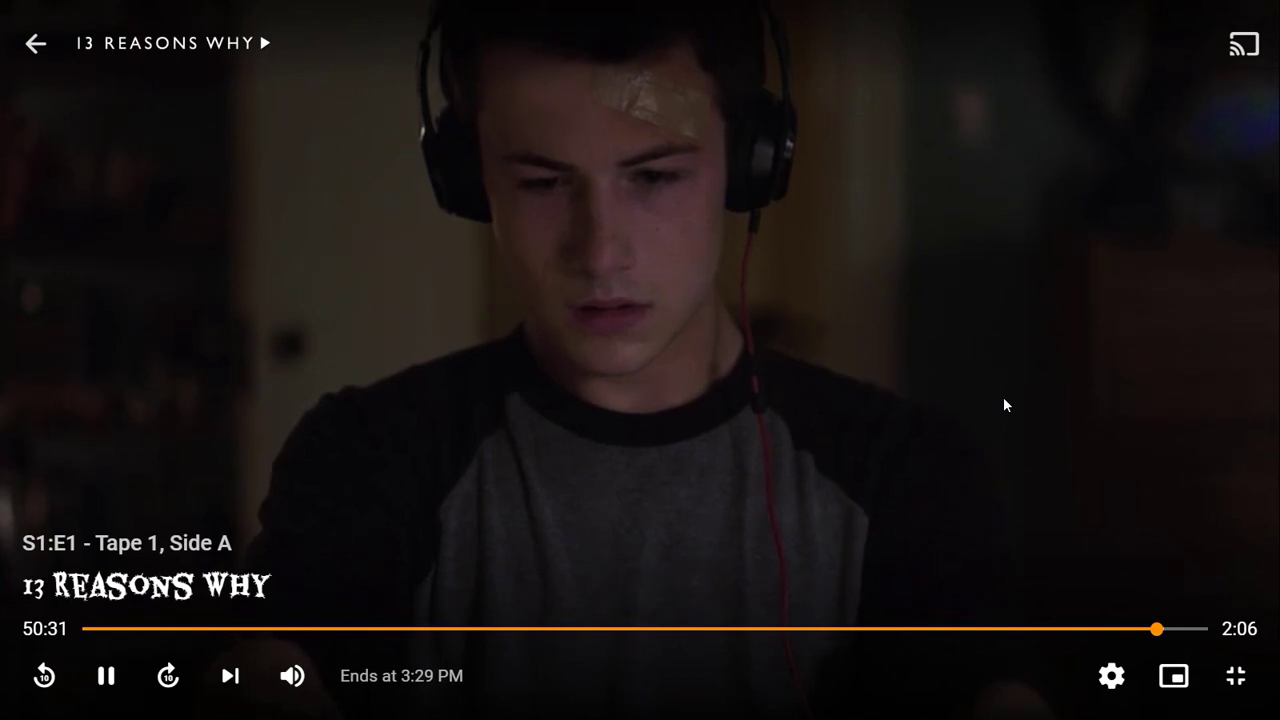
left_click(1181, 630)
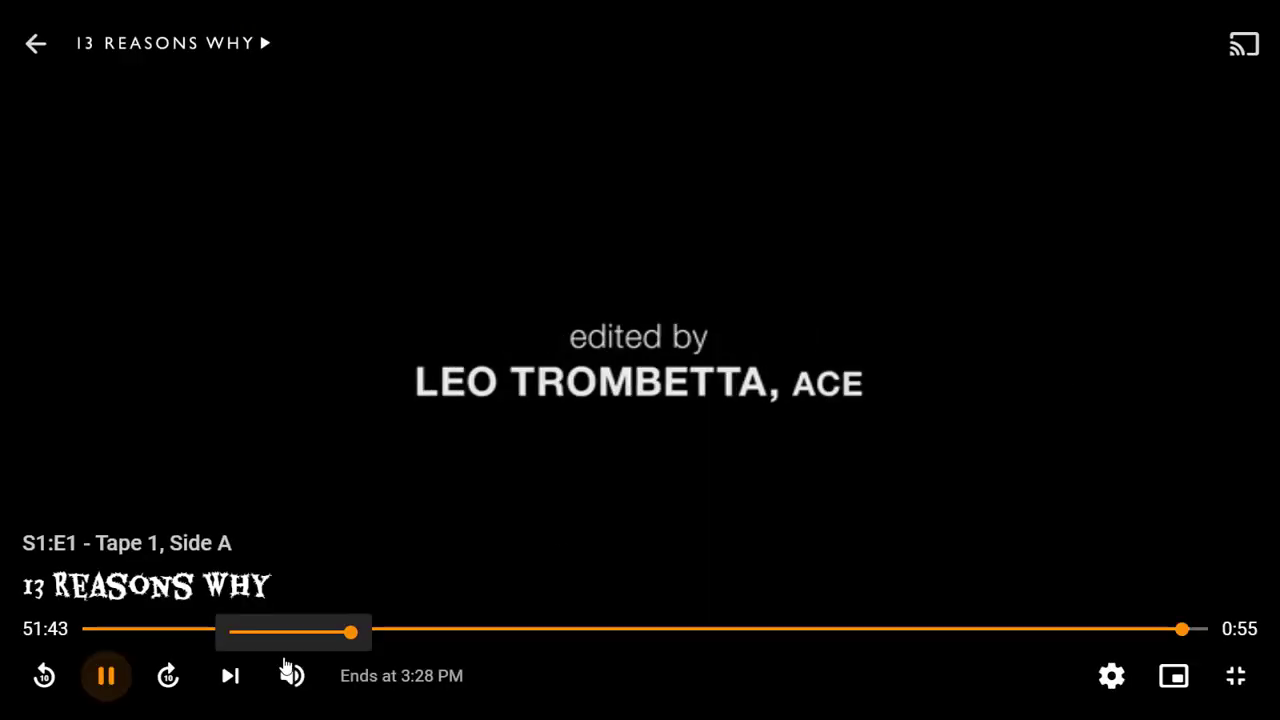
left_click(168, 677)
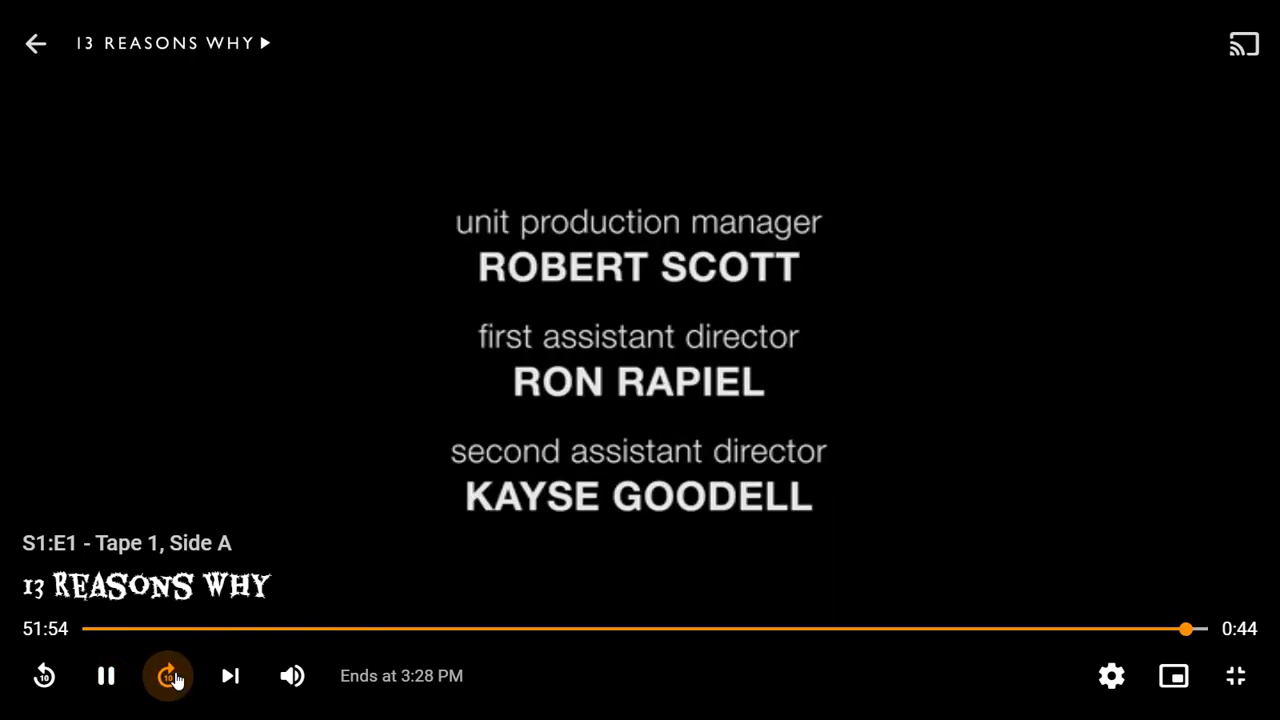
left_click(170, 678)
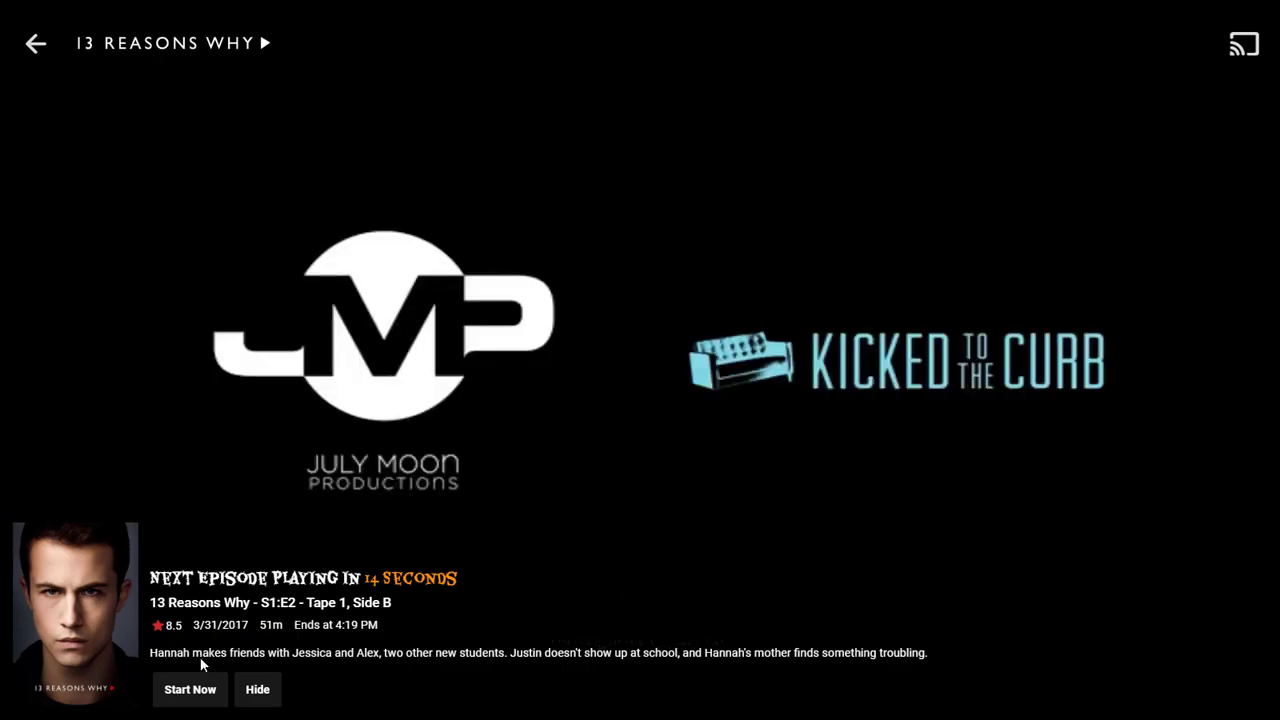
left_click(193, 686)
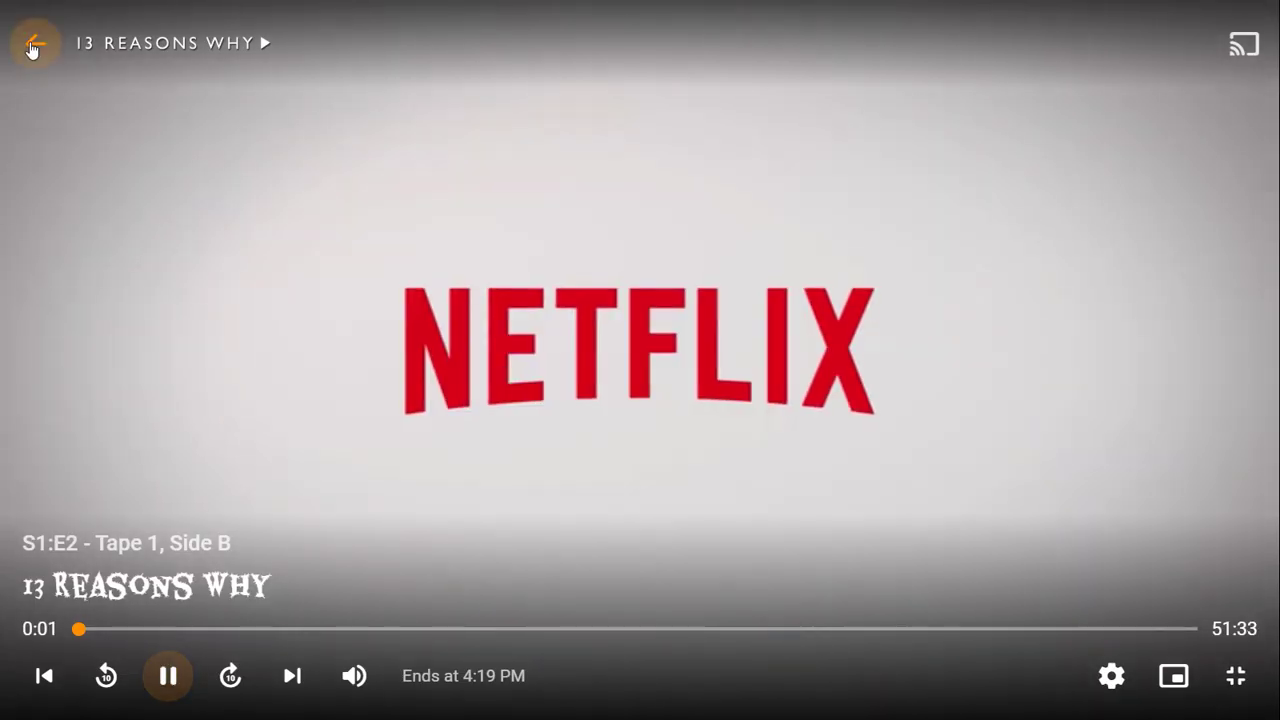
- Exit playback of the current episode and return to the home screen with its Next Up row
left_click(34, 44)
left_click(61, 27)
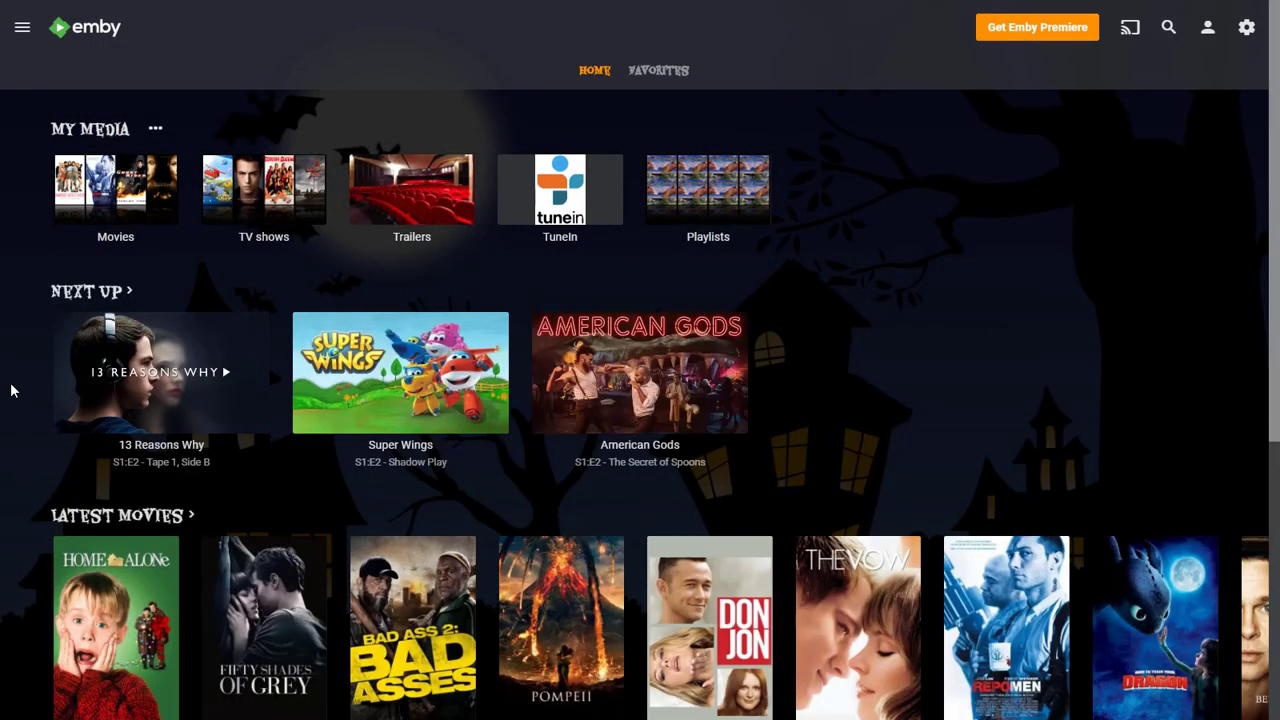
mouse_move(448, 341)
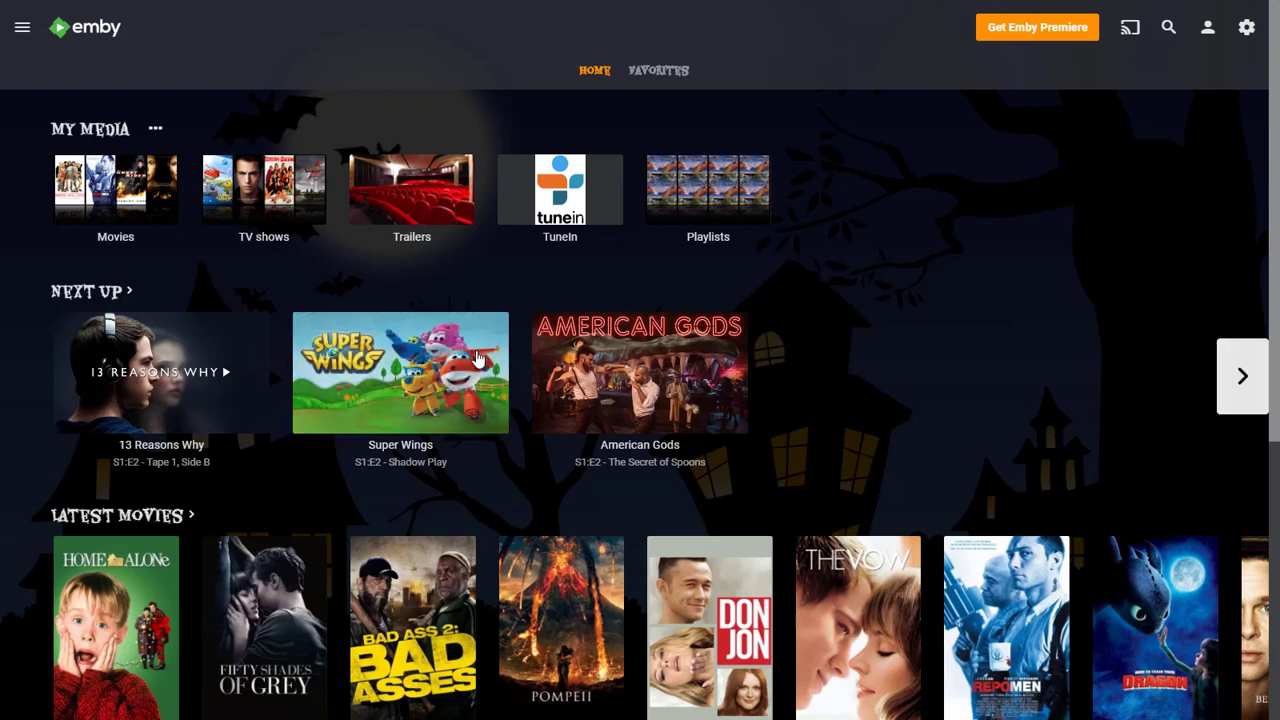
mouse_move(122, 358)
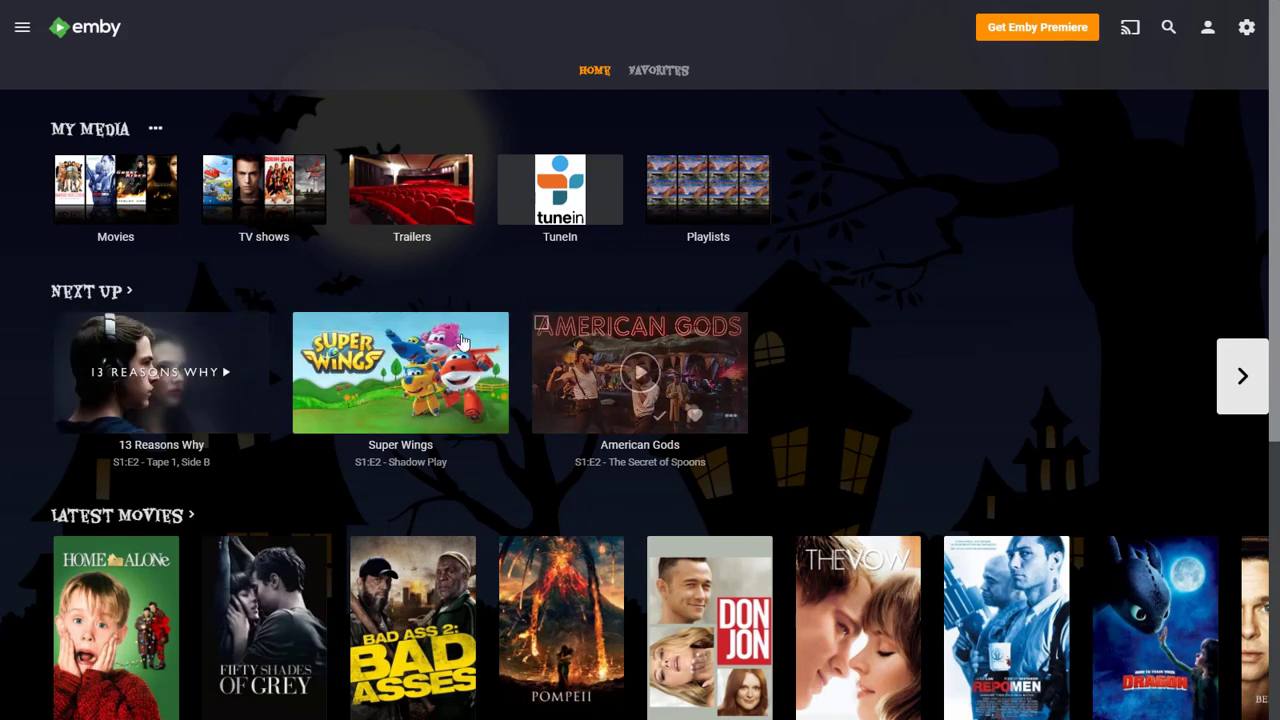
mouse_move(207, 336)
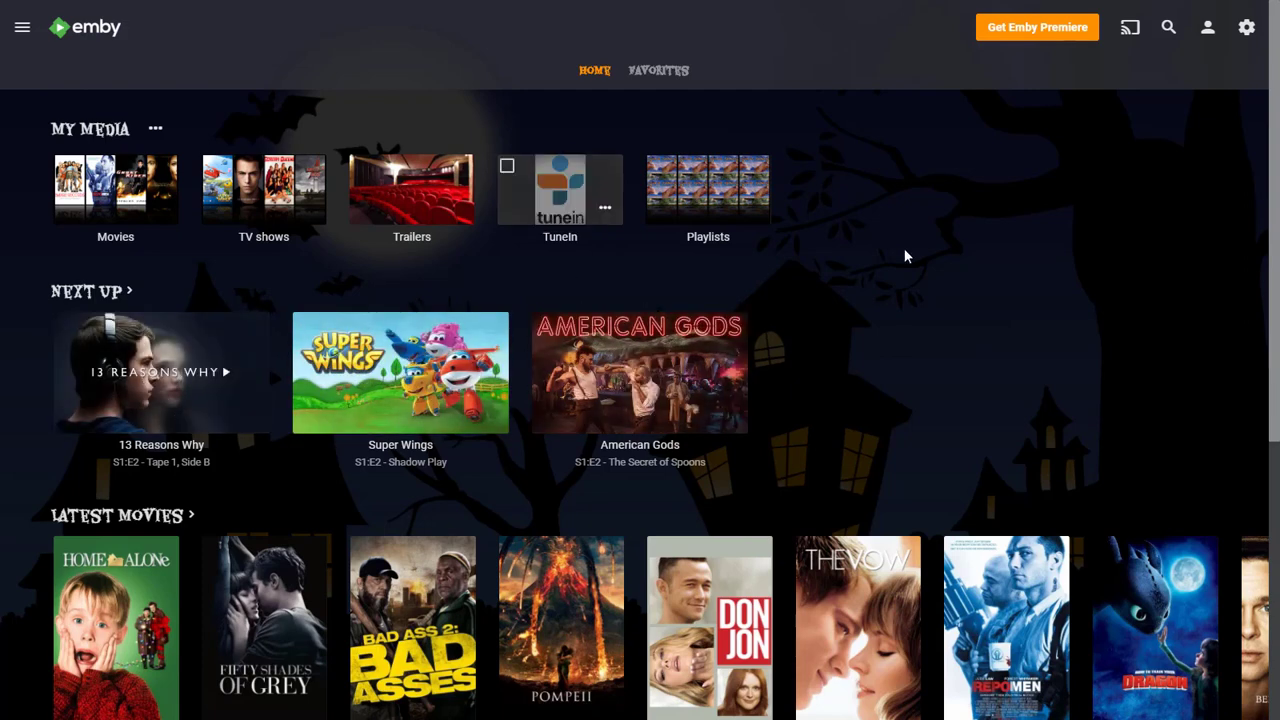
- Open the Movies library, try the Sync option for Home Alone, and dismiss the notice
left_click(145, 199)
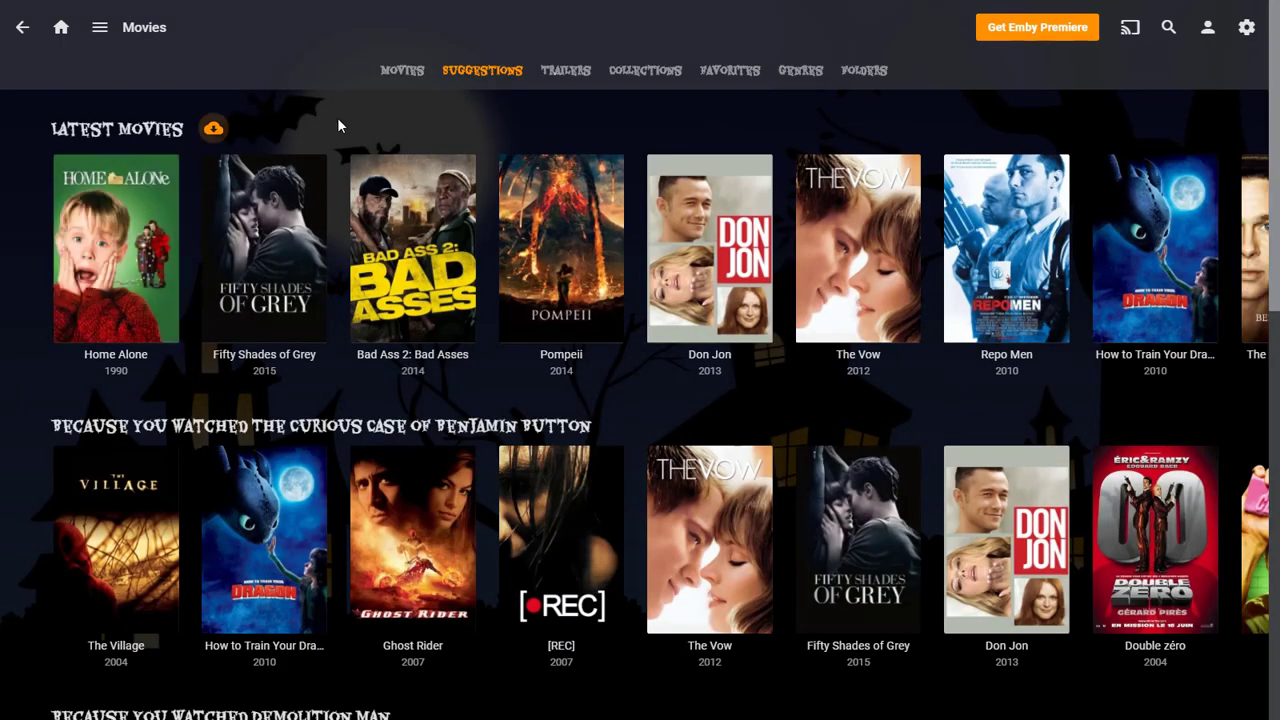
mouse_move(140, 215)
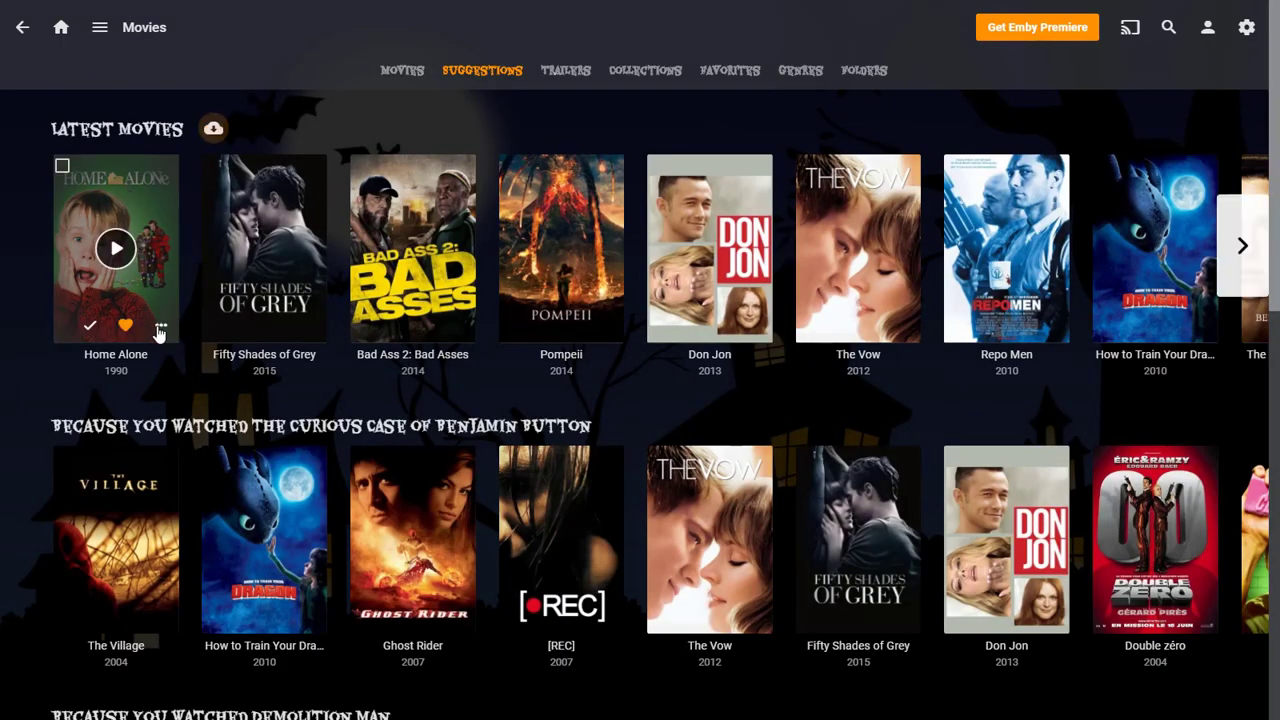
left_click(160, 331)
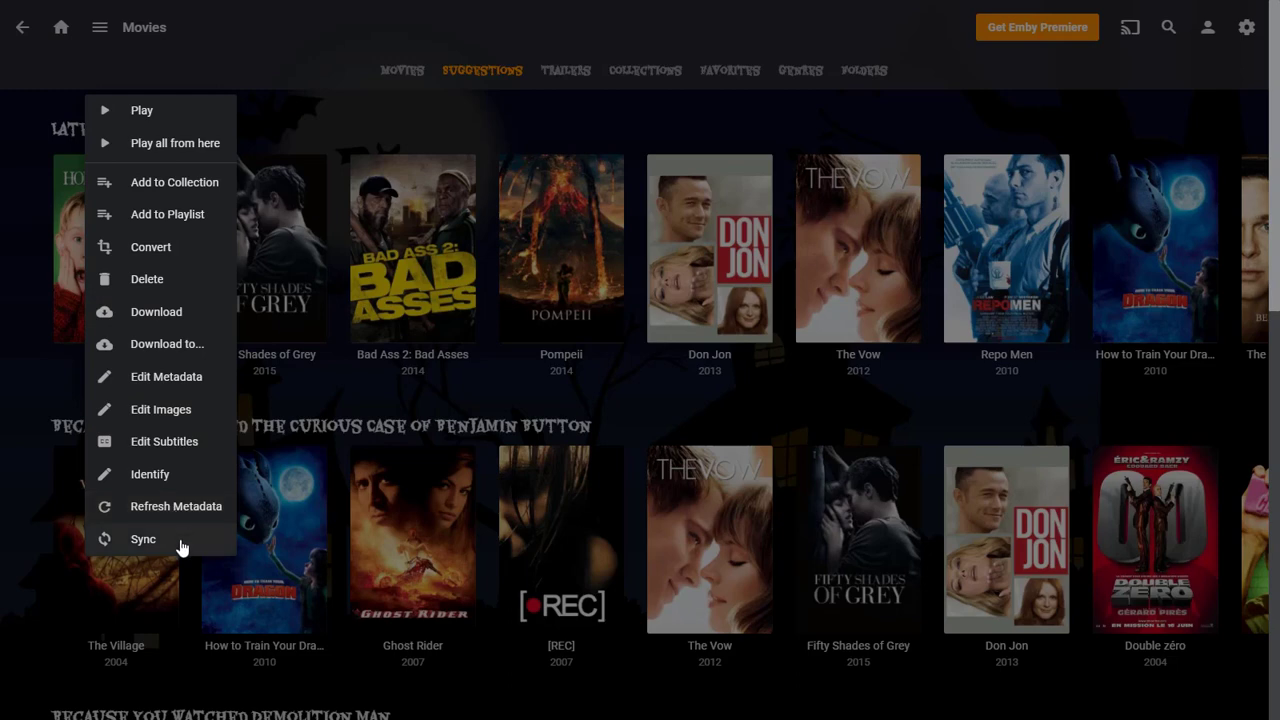
left_click(143, 539)
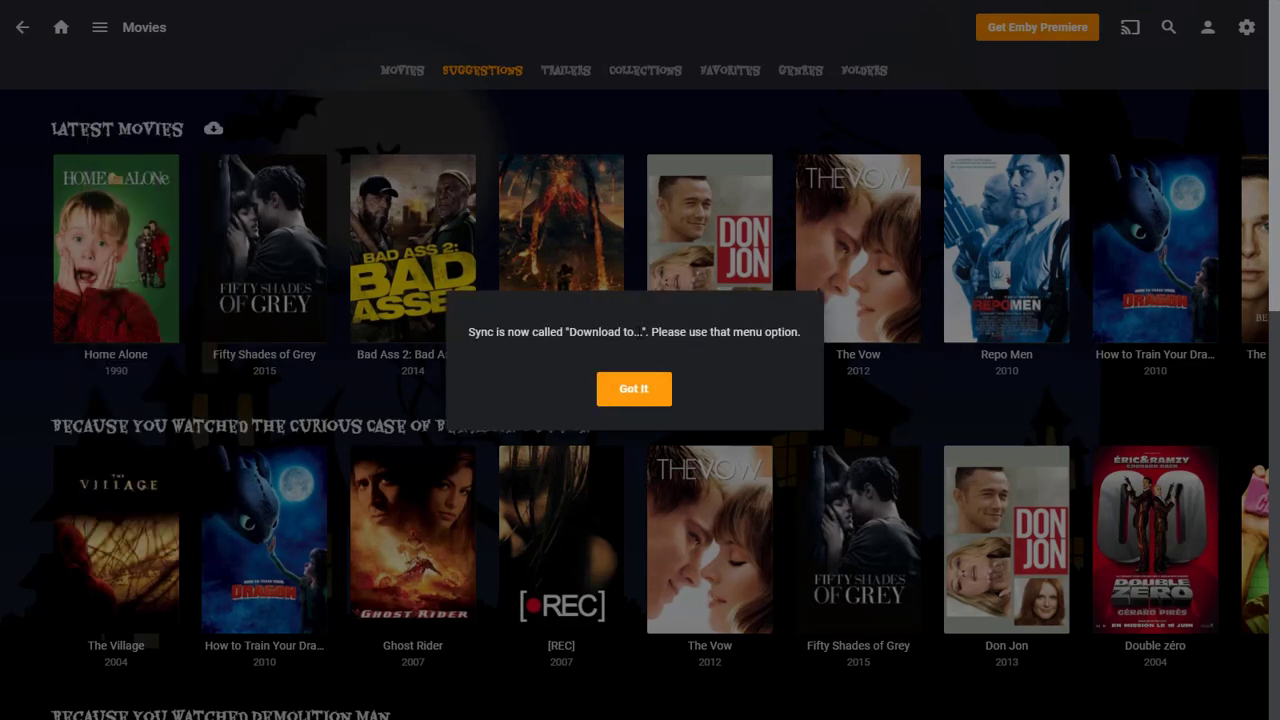
left_click(630, 390)
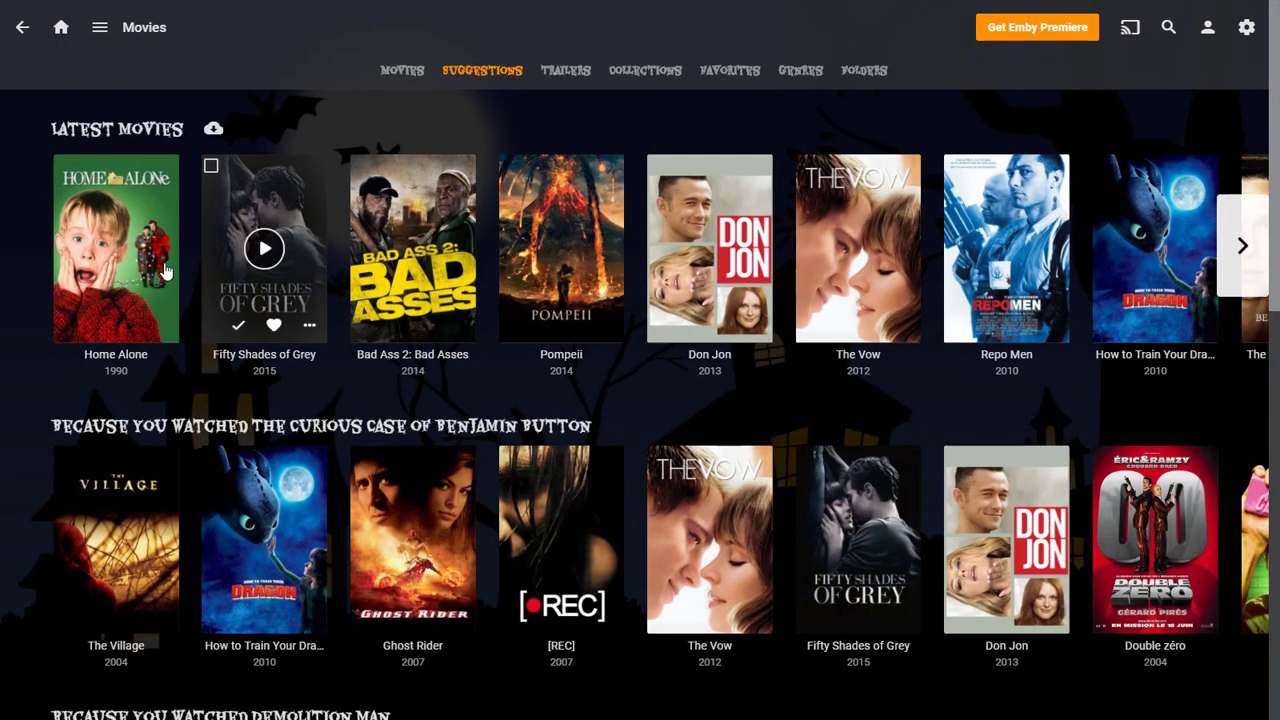
- Try the Download to... option for Home Alone, review the listed benefits of Emby Premiere, and close the Unlock Feature page
left_click(156, 334)
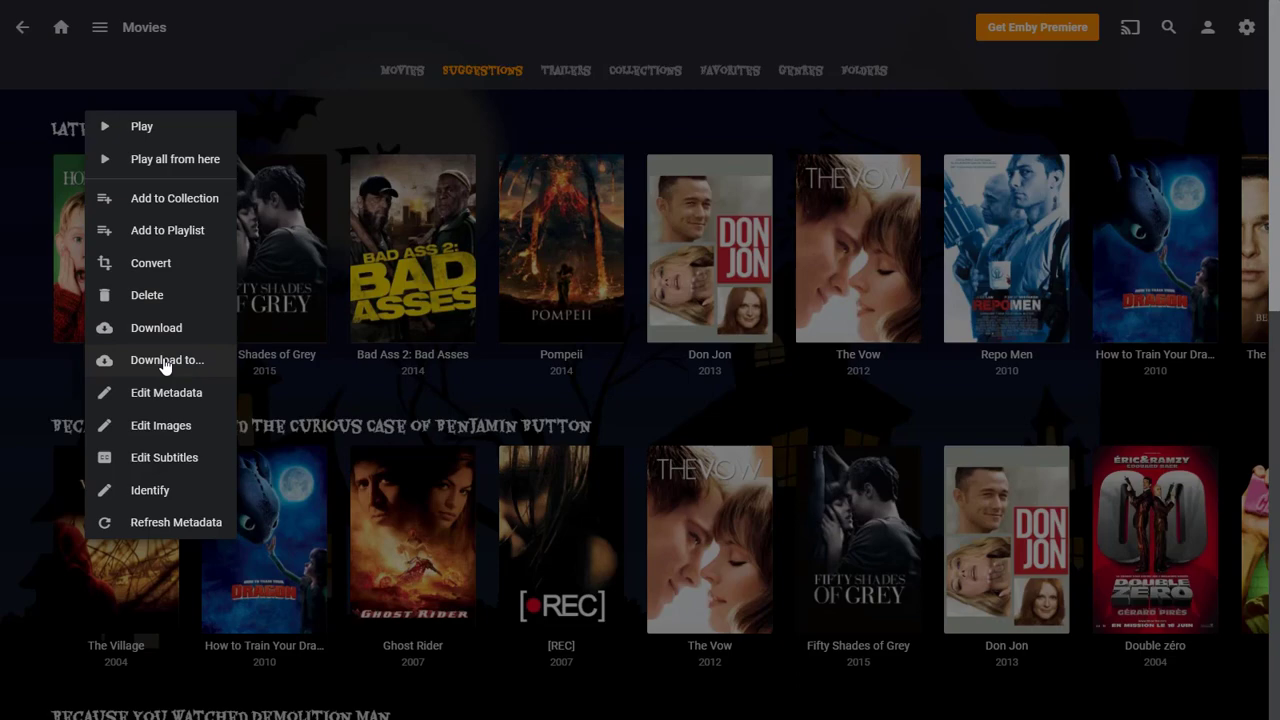
left_click(165, 361)
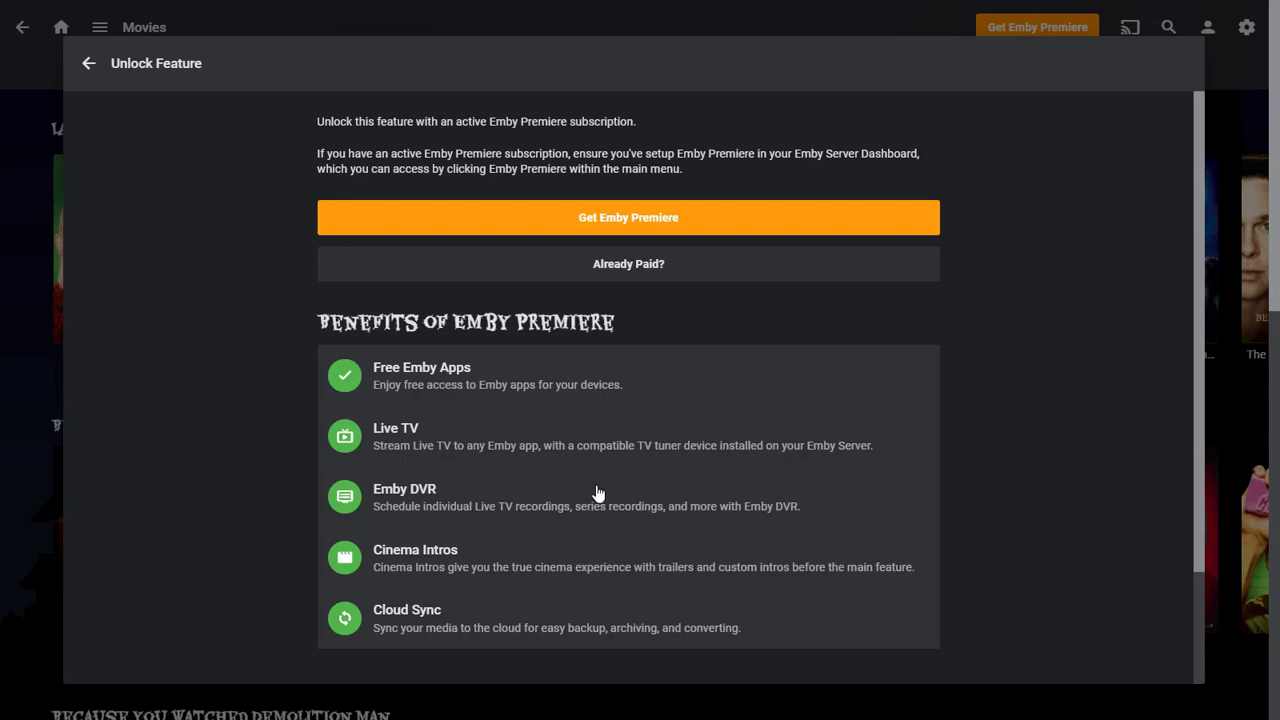
scroll(595, 491, "down", 2)
scroll(596, 492, "up", 2)
scroll(596, 492, "down", 2)
scroll(596, 492, "up", 2)
left_click(88, 64)
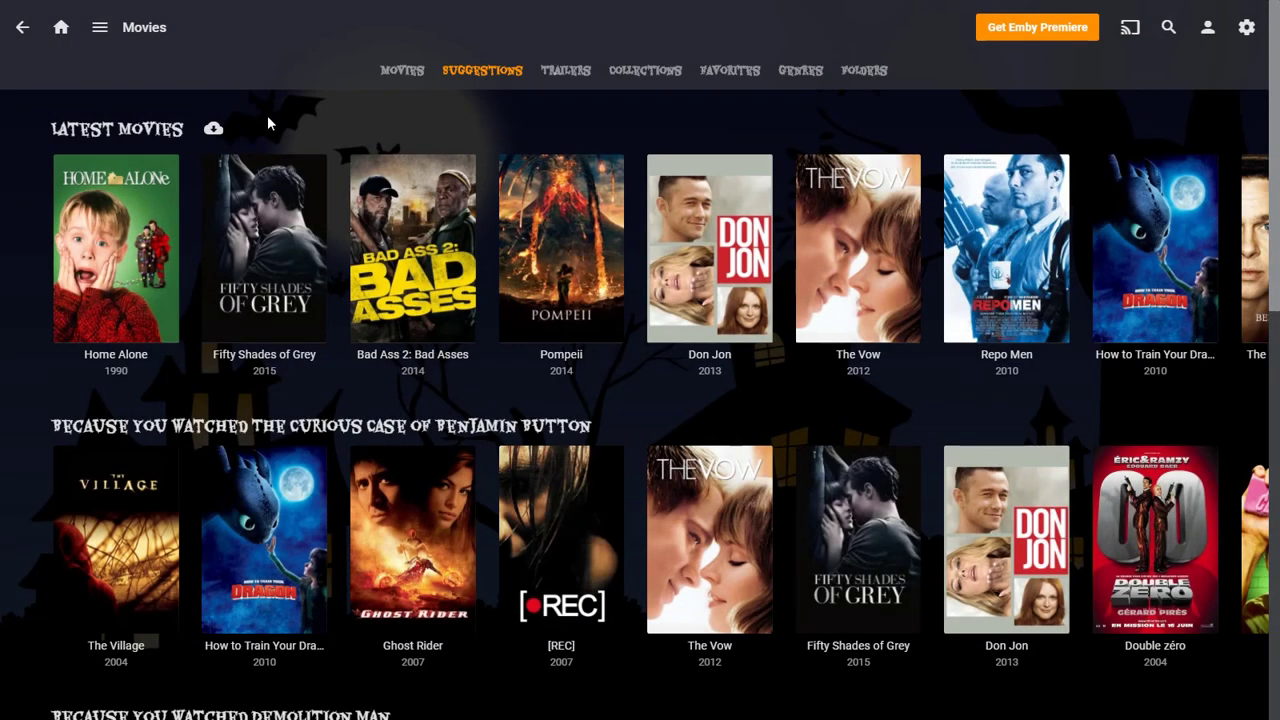
- Leave the browser's full-screen mode and return to the Emby home screen
key("F11")
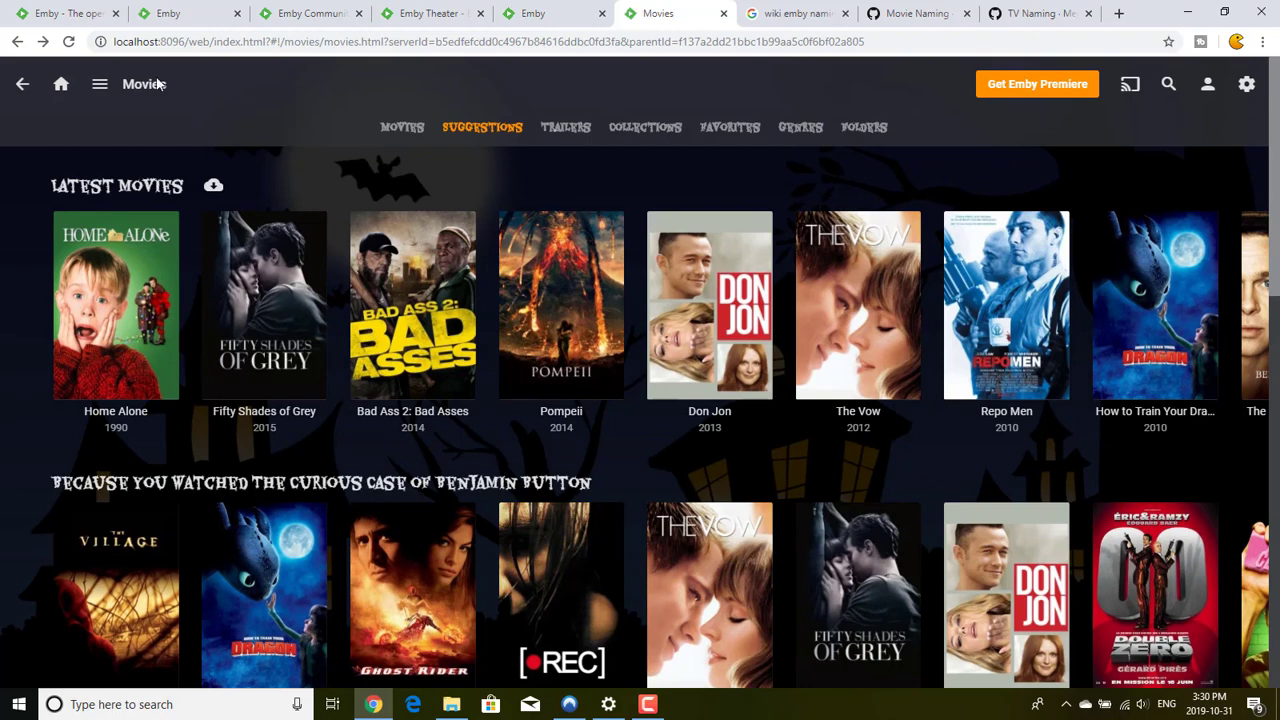
left_click(61, 84)
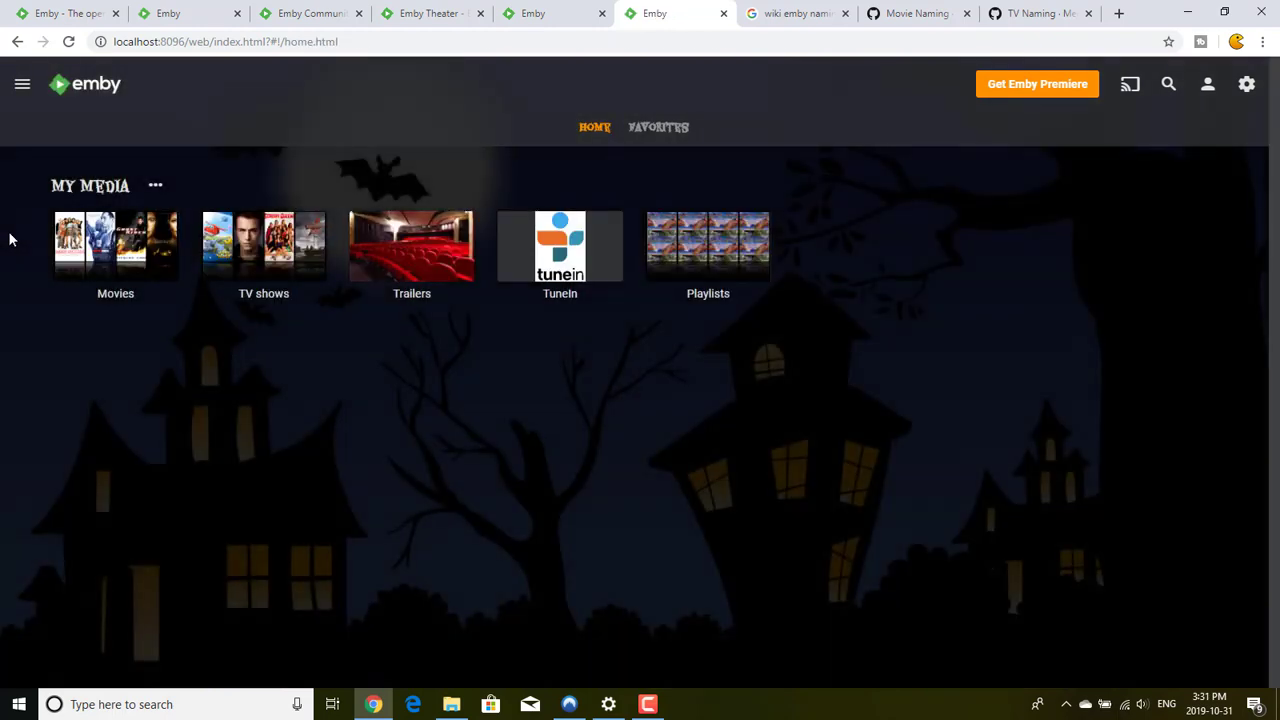